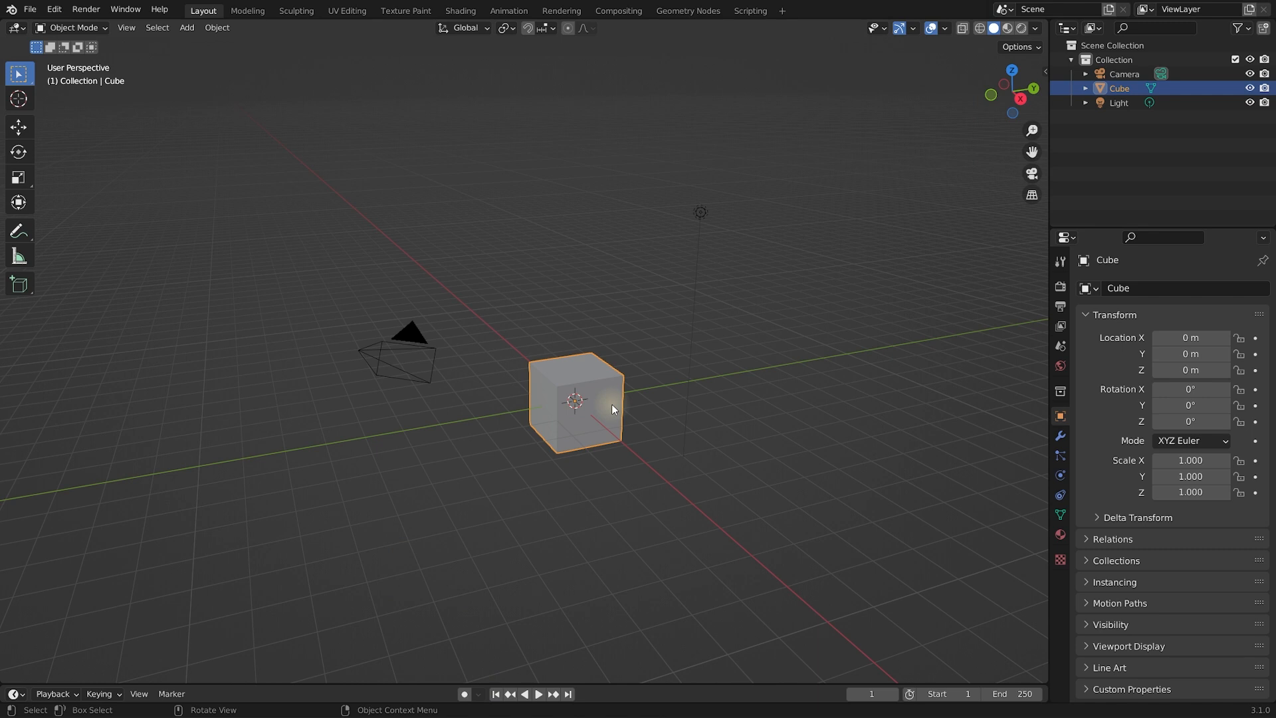
Add a Geometry Nodes modifier to the default cube, widening the modifier properties area for easier reading
middle_click_drag(612, 404, 628, 436)
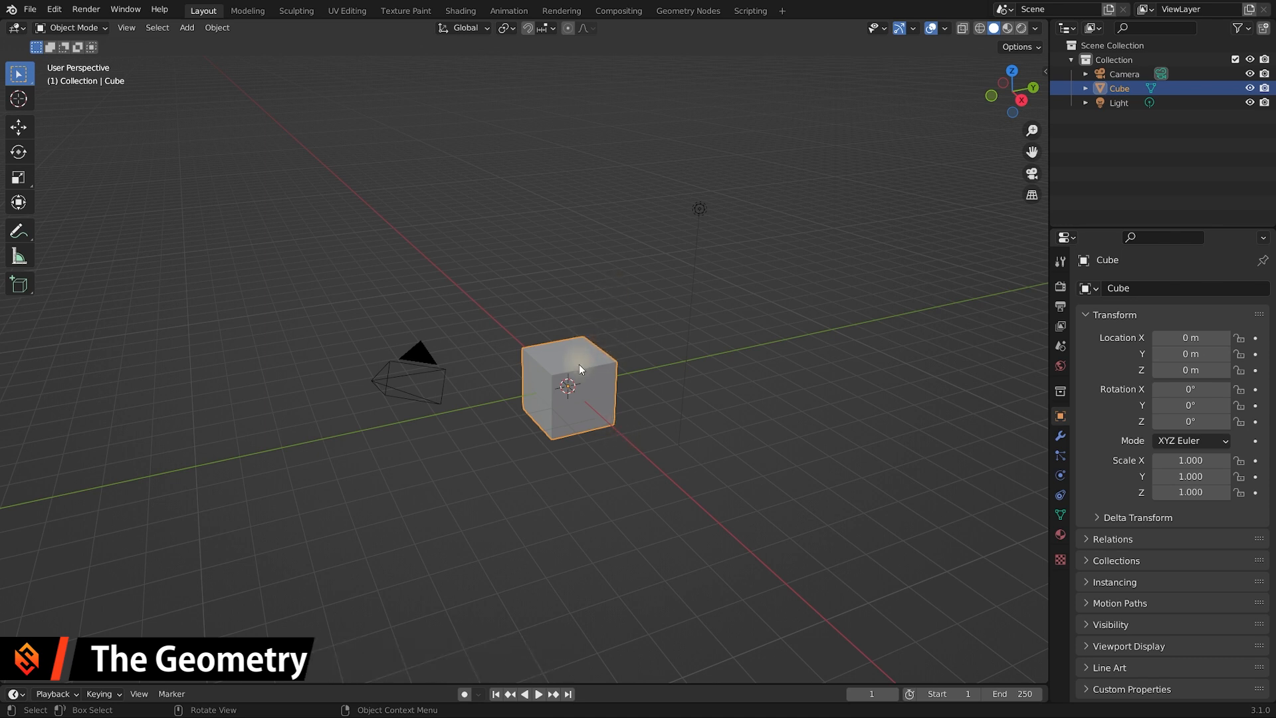
mouse_move(585, 364)
middle_mouse_down()
mouse_move(612, 362)
mouse_move(588, 367)
middle_mouse_up()
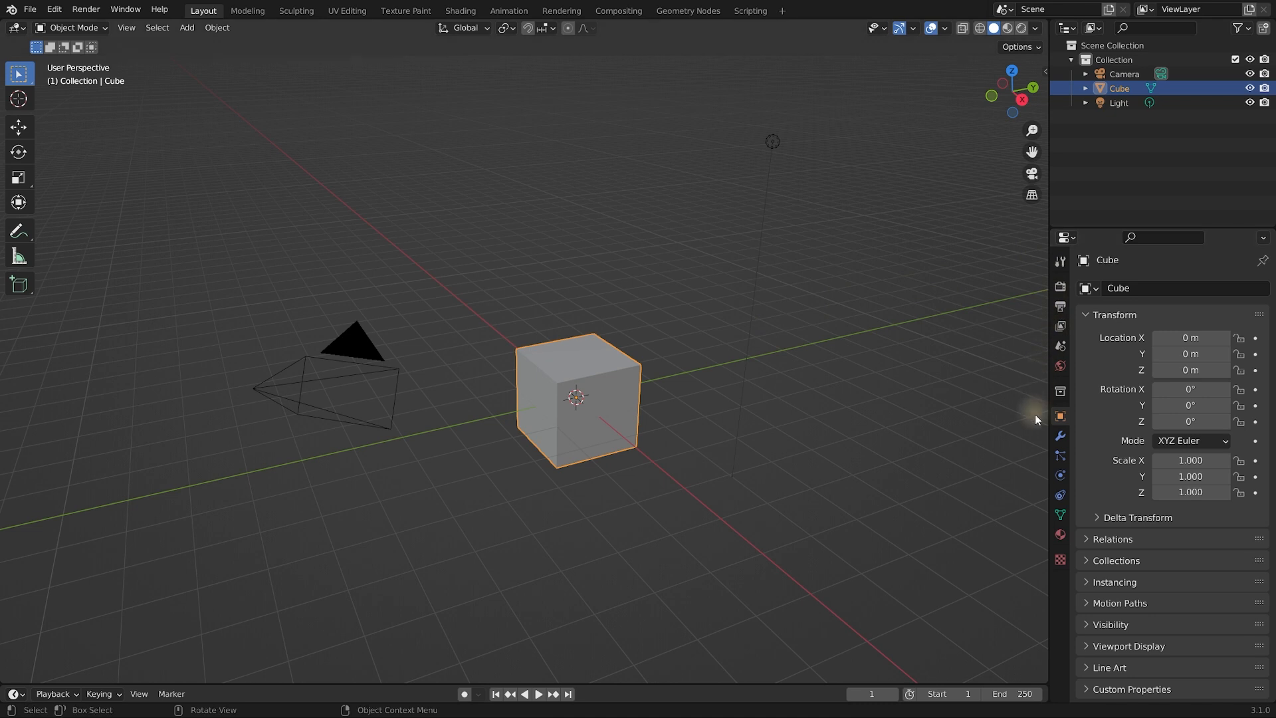
left_click(1060, 436)
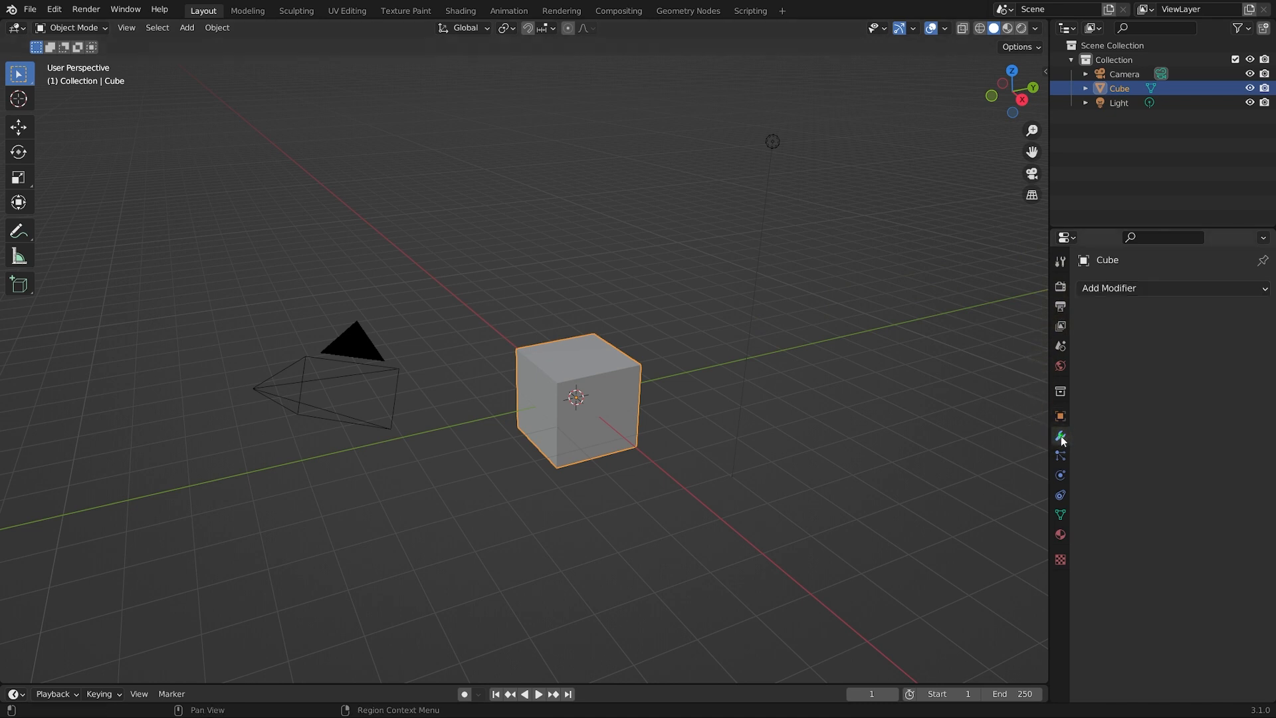
left_click_drag(1048, 424, 982, 424)
middle_click_drag(1091, 420, 1091, 379, "ctrl")
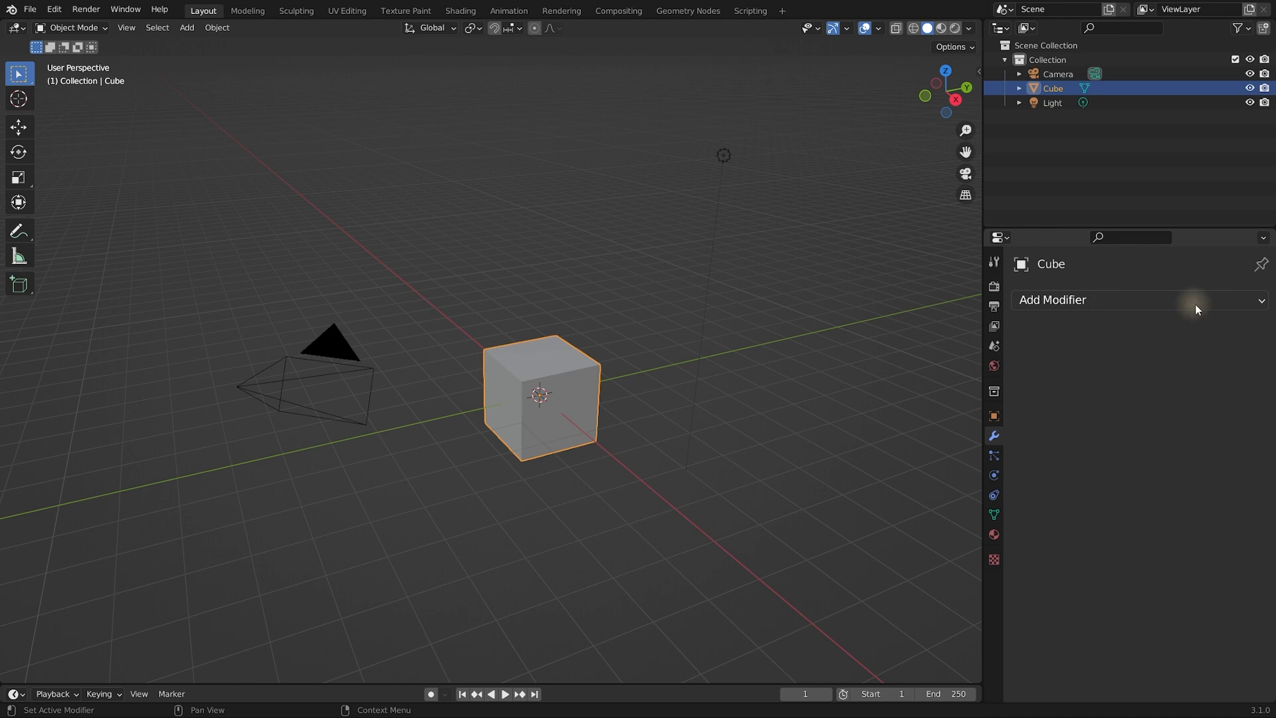
left_click(1230, 305)
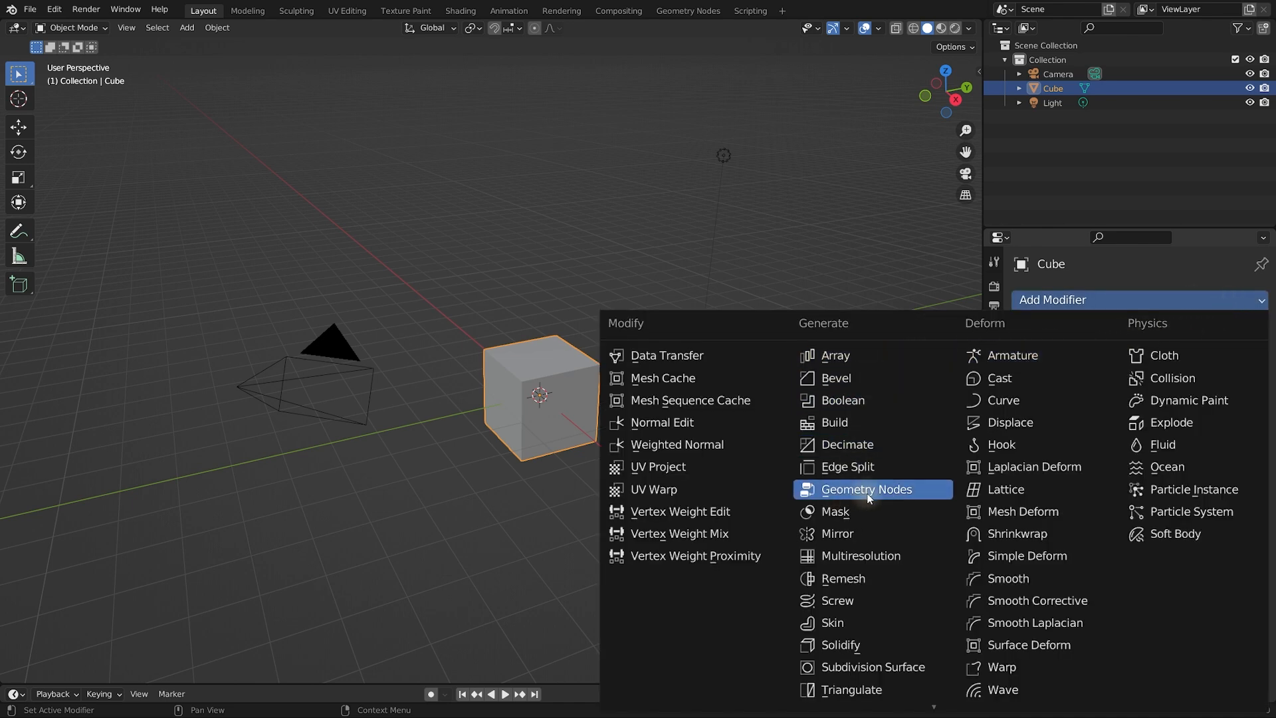
left_click(887, 495)
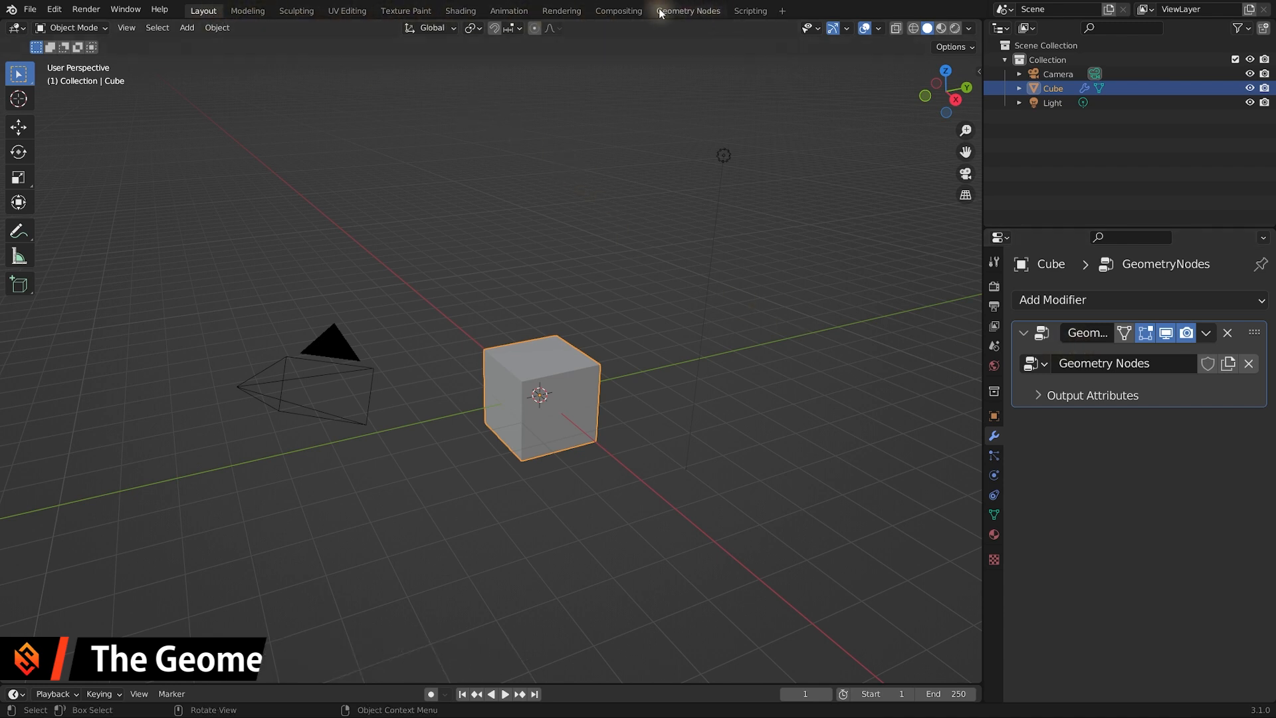
Switch to the Geometry Nodes workspace and give the 3D viewport slightly more height above the node editor
left_click(693, 13)
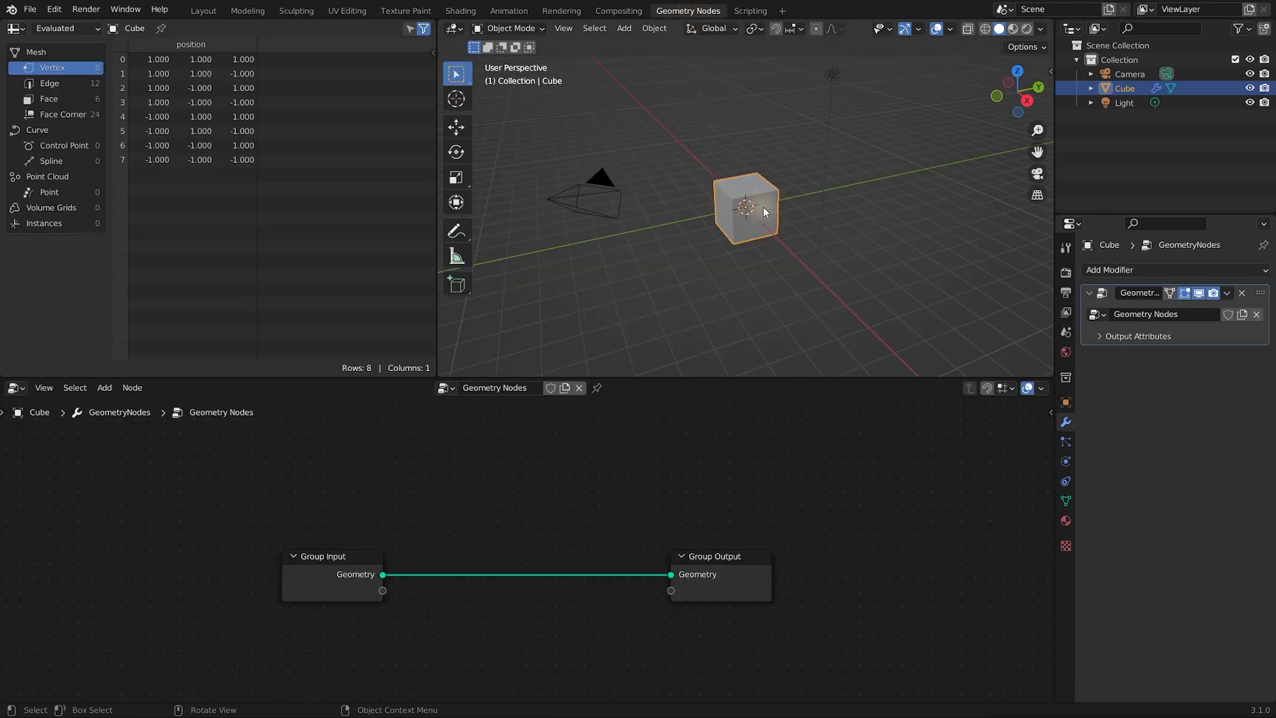
mouse_move(752, 225)
middle_mouse_down()
mouse_move(731, 222)
mouse_move(756, 221)
middle_mouse_up()
scroll(755, 217, "up", 1)
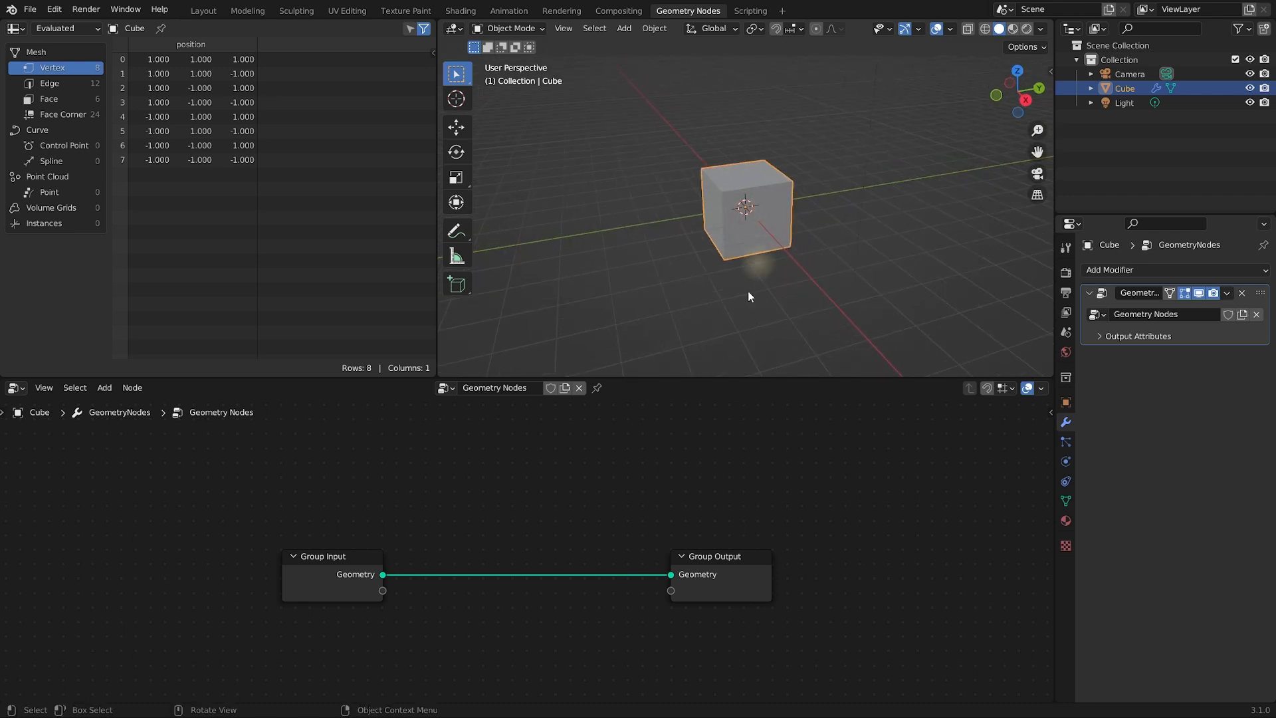
left_click_drag(644, 378, 644, 388)
middle_click_drag(499, 470, 566, 434)
Move the Group Input and Group Output nodes farther apart and roughly level with each other
left_click_drag(387, 525, 349, 493)
left_click_drag(769, 522, 775, 486)
left_click_drag(358, 509, 359, 506)
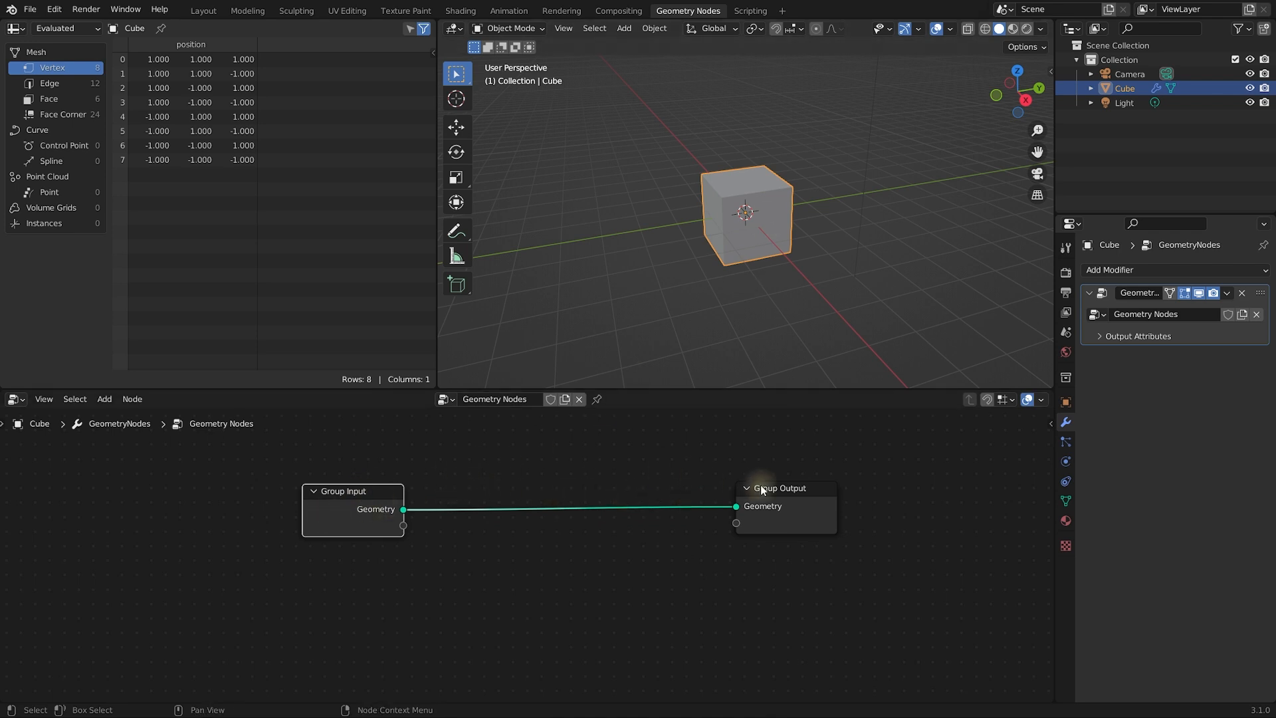
left_click_drag(355, 494, 243, 492)
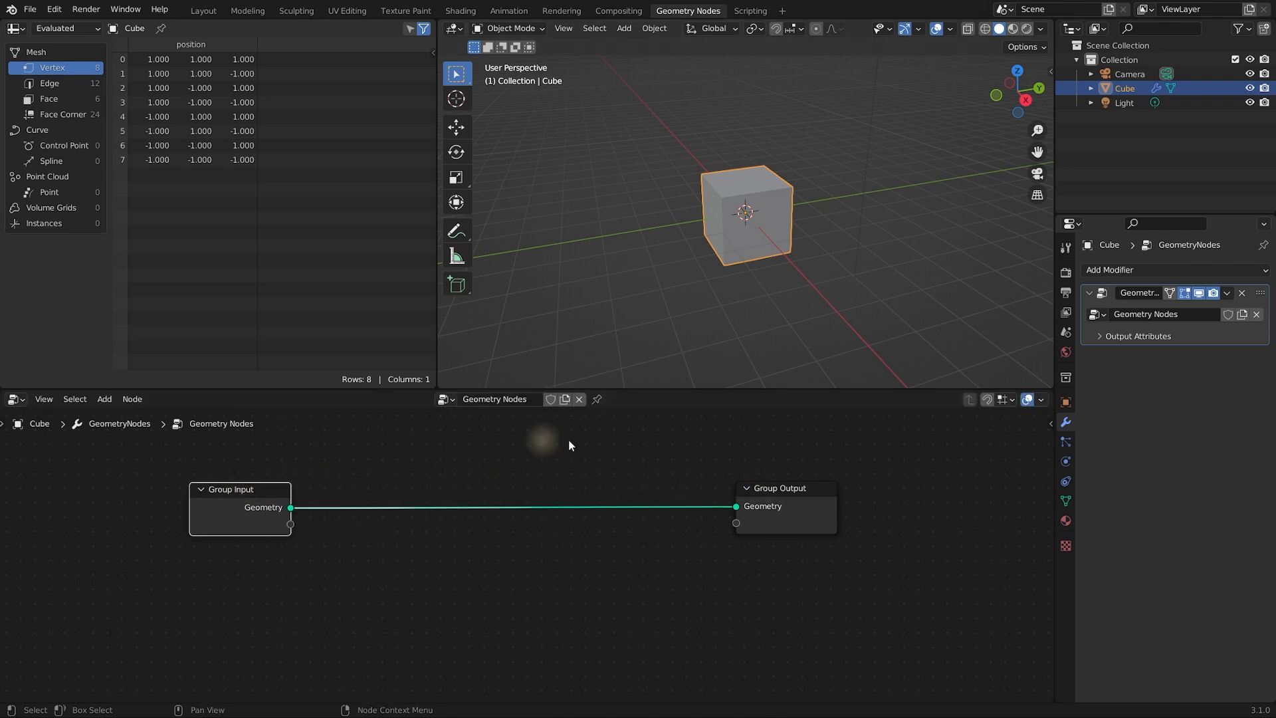
left_click_drag(792, 488, 830, 491)
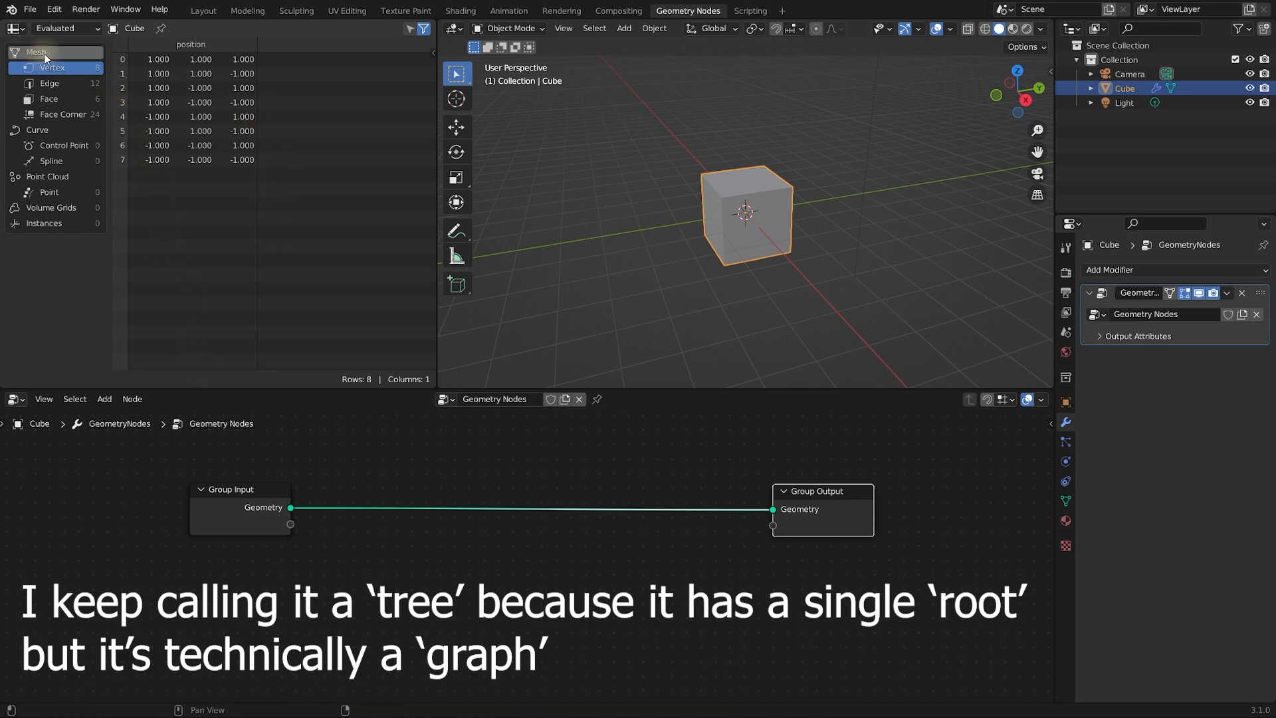
Display the cube's face data in the spreadsheet and enlarge its list of geometry domains
left_click(65, 102)
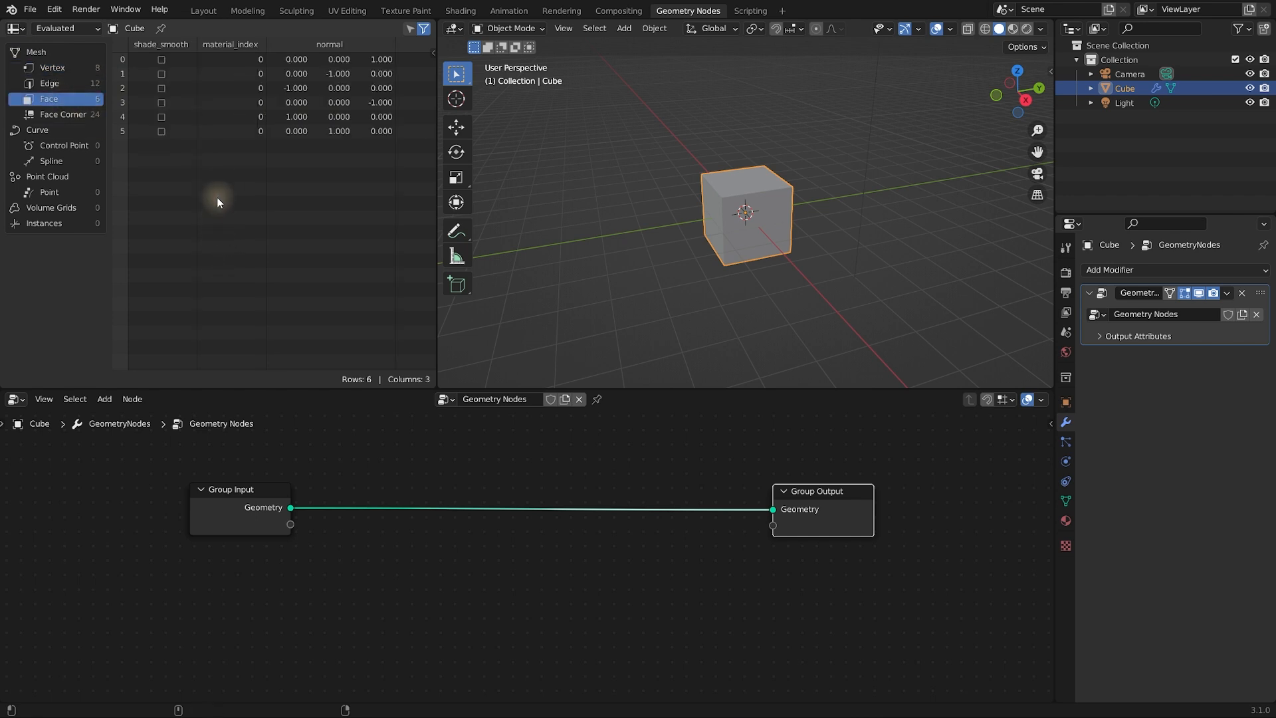
middle_click_drag(91, 238, 97, 267, "ctrl")
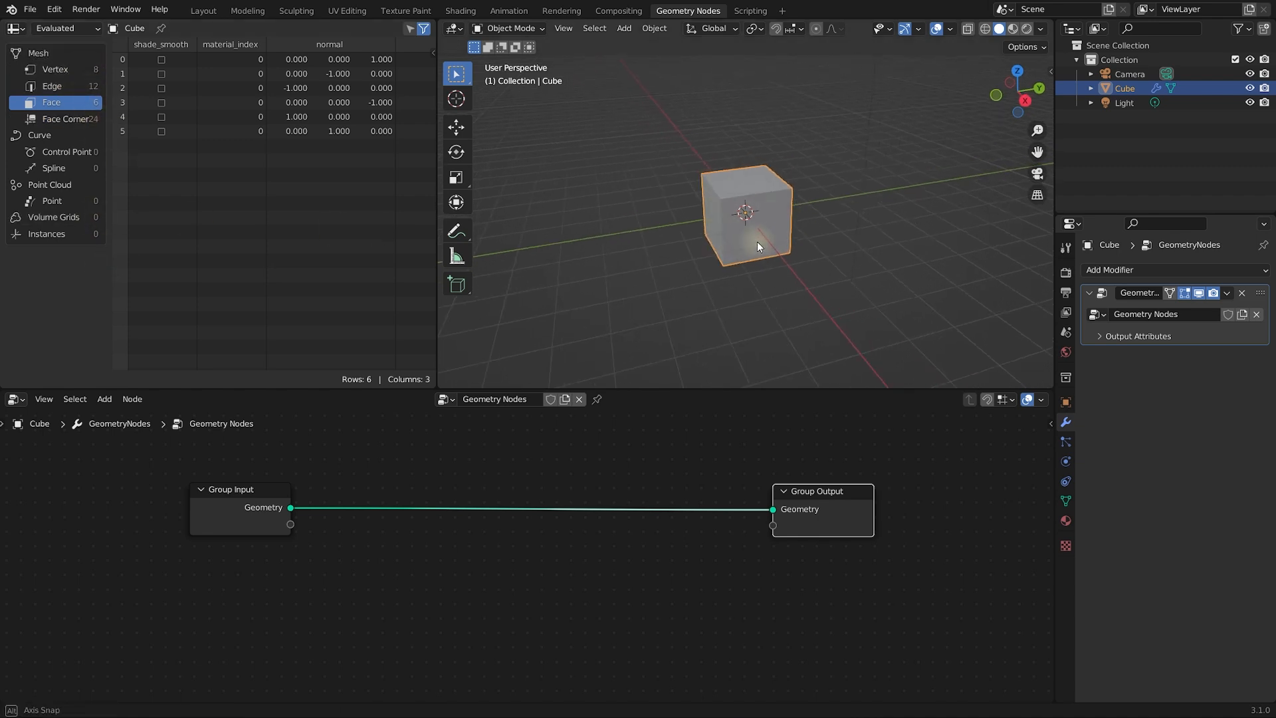
Shift the Group Input and Group Output nodes outward to leave a longer gap along their connection
middle_click_drag(476, 478, 505, 485)
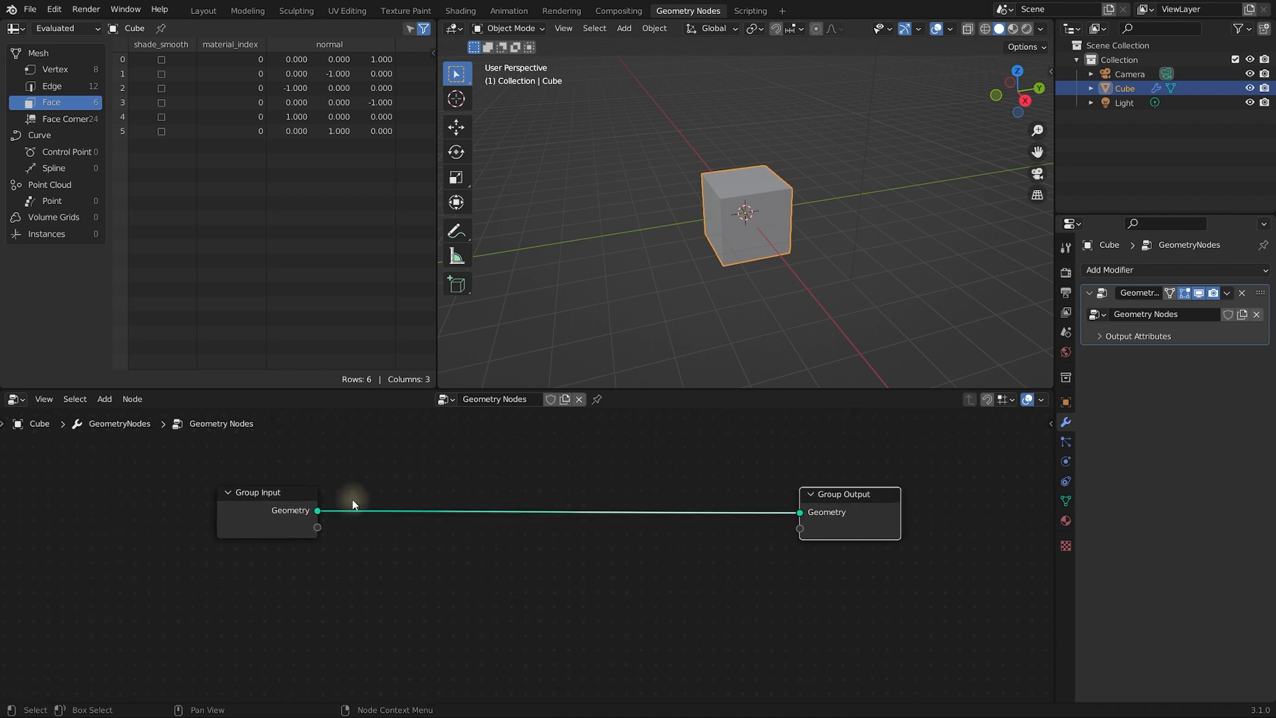
left_click_drag(296, 495, 273, 486)
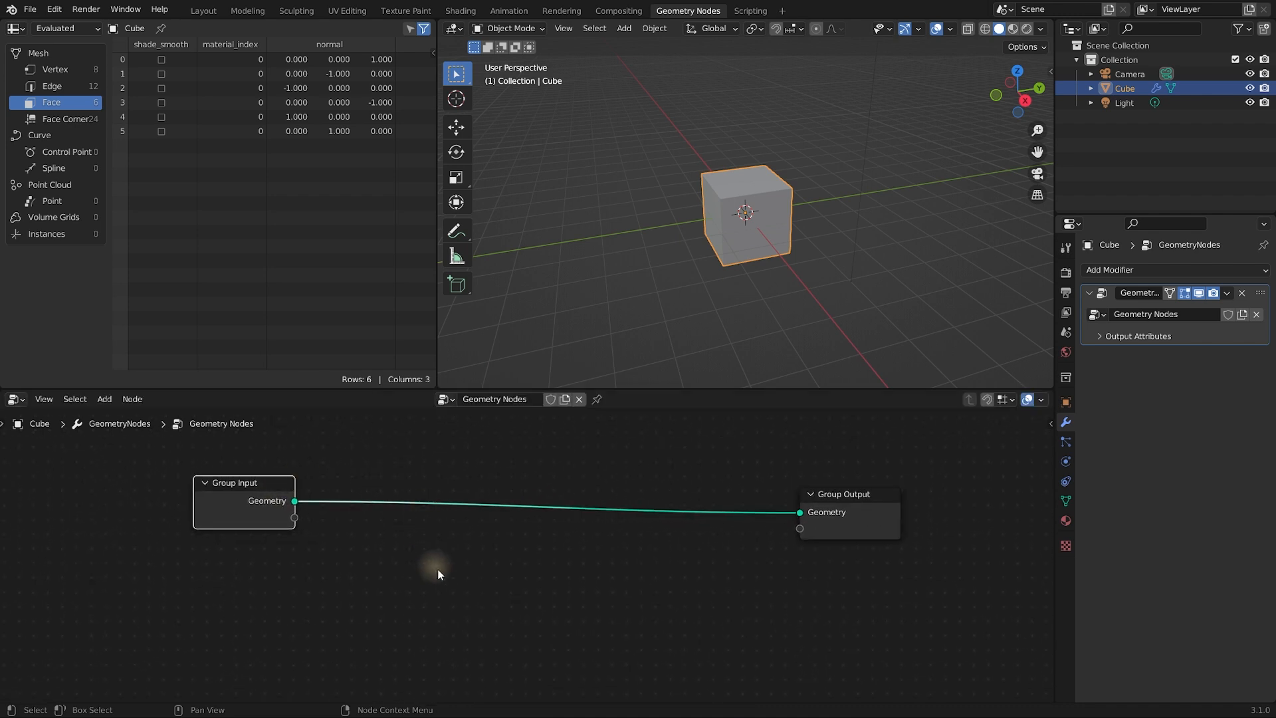
left_click_drag(854, 492, 890, 474)
left_click_drag(240, 483, 231, 484)
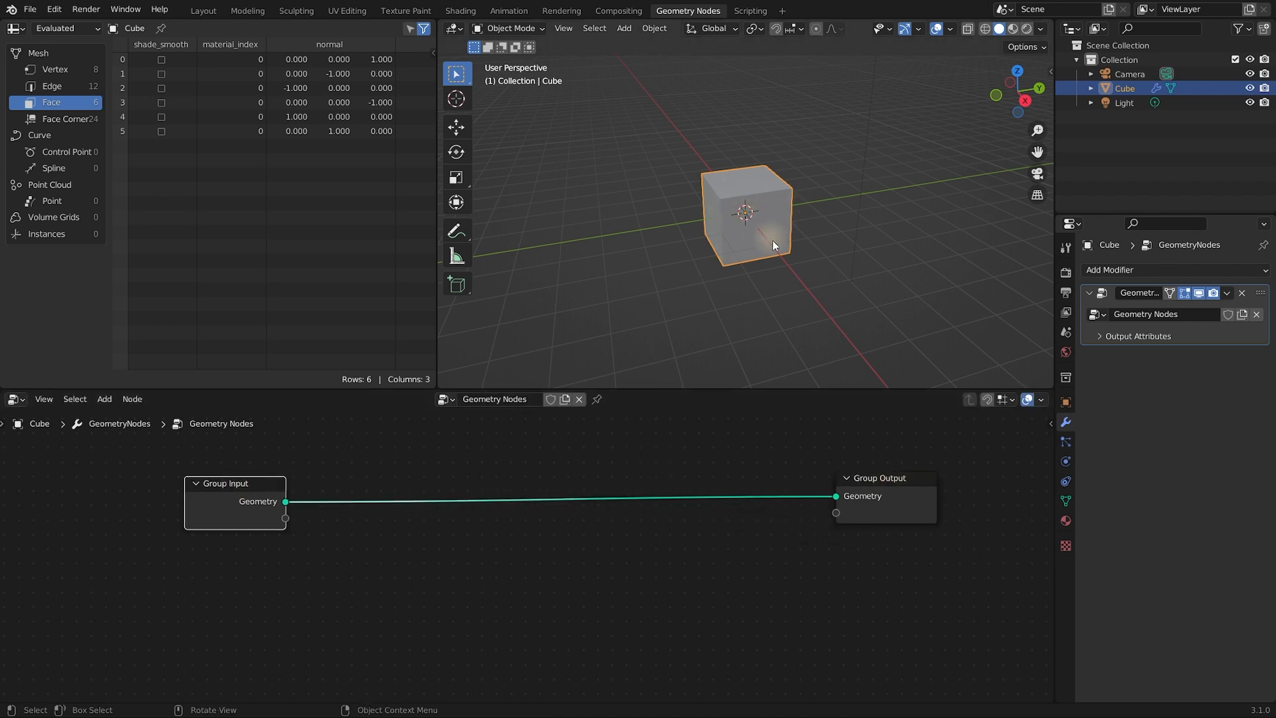
middle_click_drag(755, 262, 762, 261)
mouse_move(407, 548)
middle_mouse_down()
mouse_move(416, 541)
mouse_move(402, 550)
middle_mouse_up()
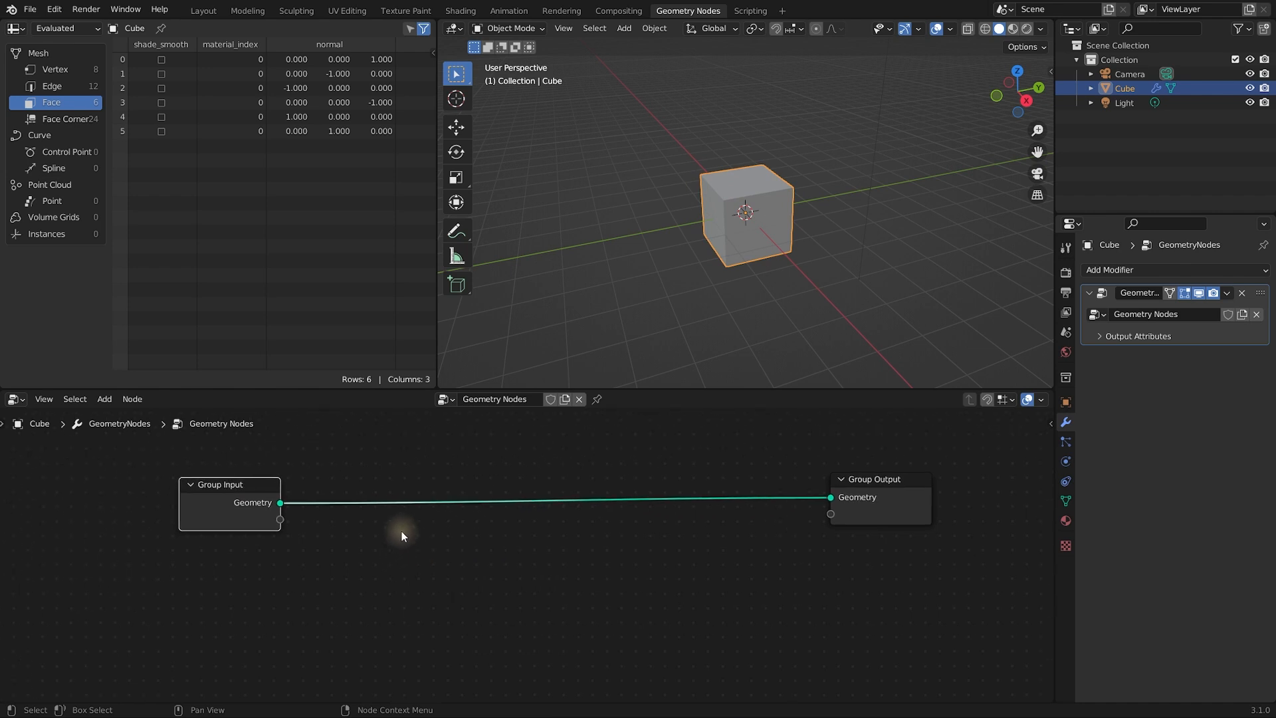
Widen the modifier properties area and rename the node group "My First Geometry Node Tree"
middle_click_drag(781, 275, 785, 277)
scroll(785, 277, "up", 1)
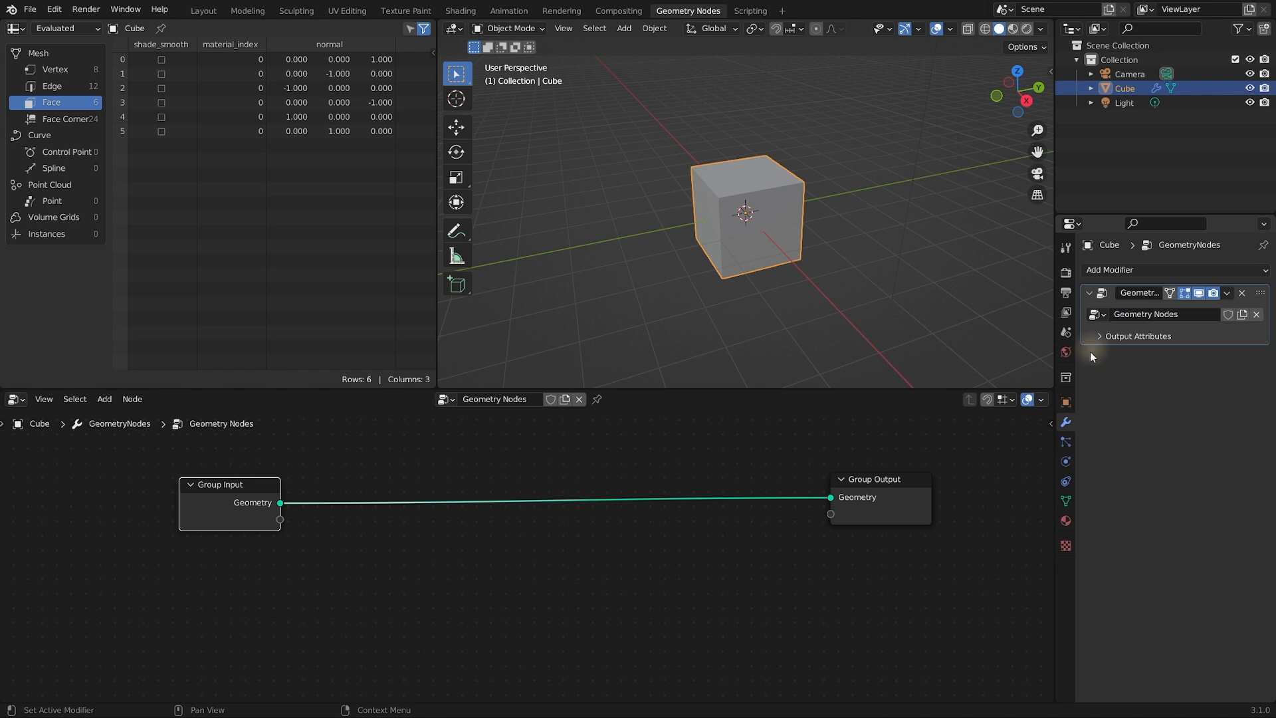
left_click_drag(1054, 348, 1016, 349)
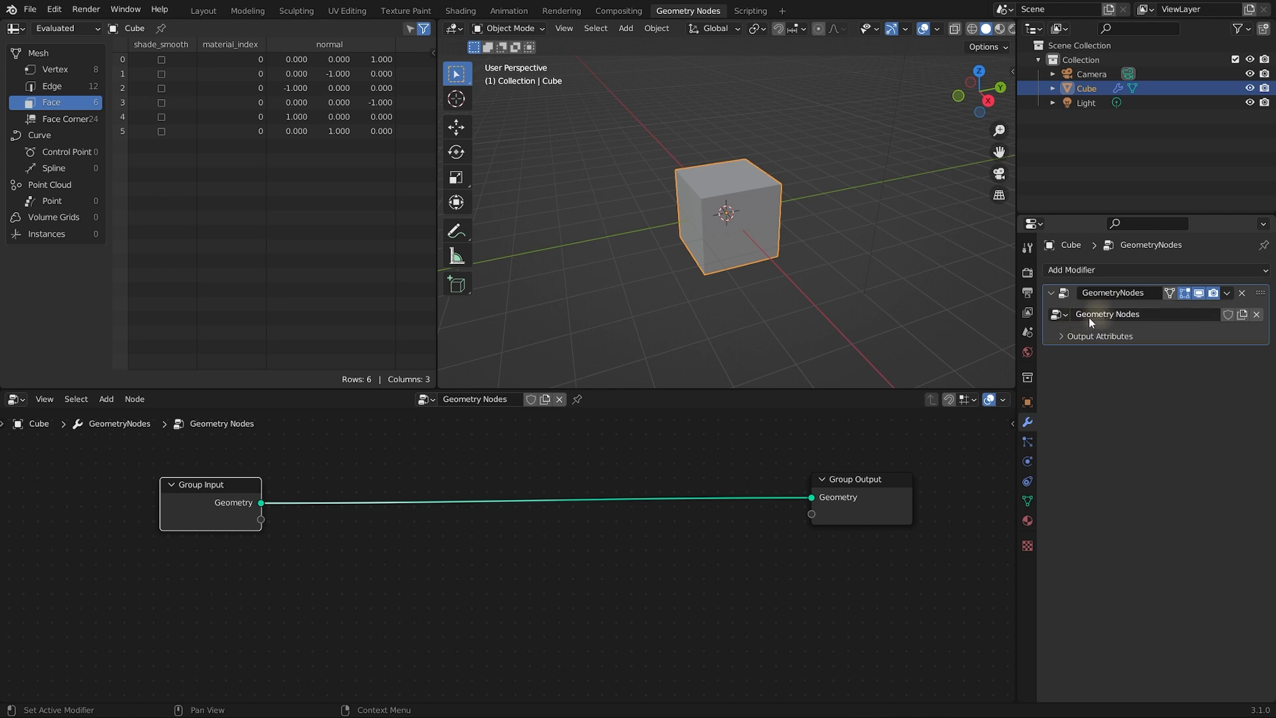
left_click(1138, 319)
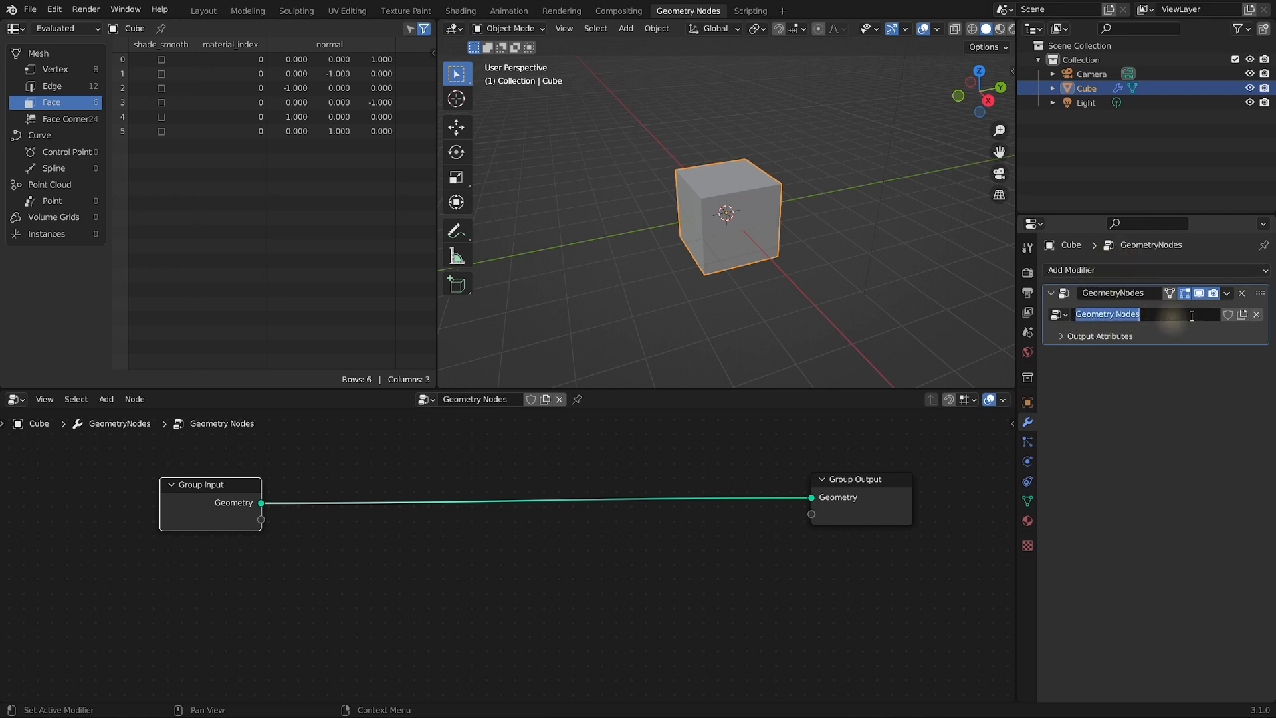
type("My")
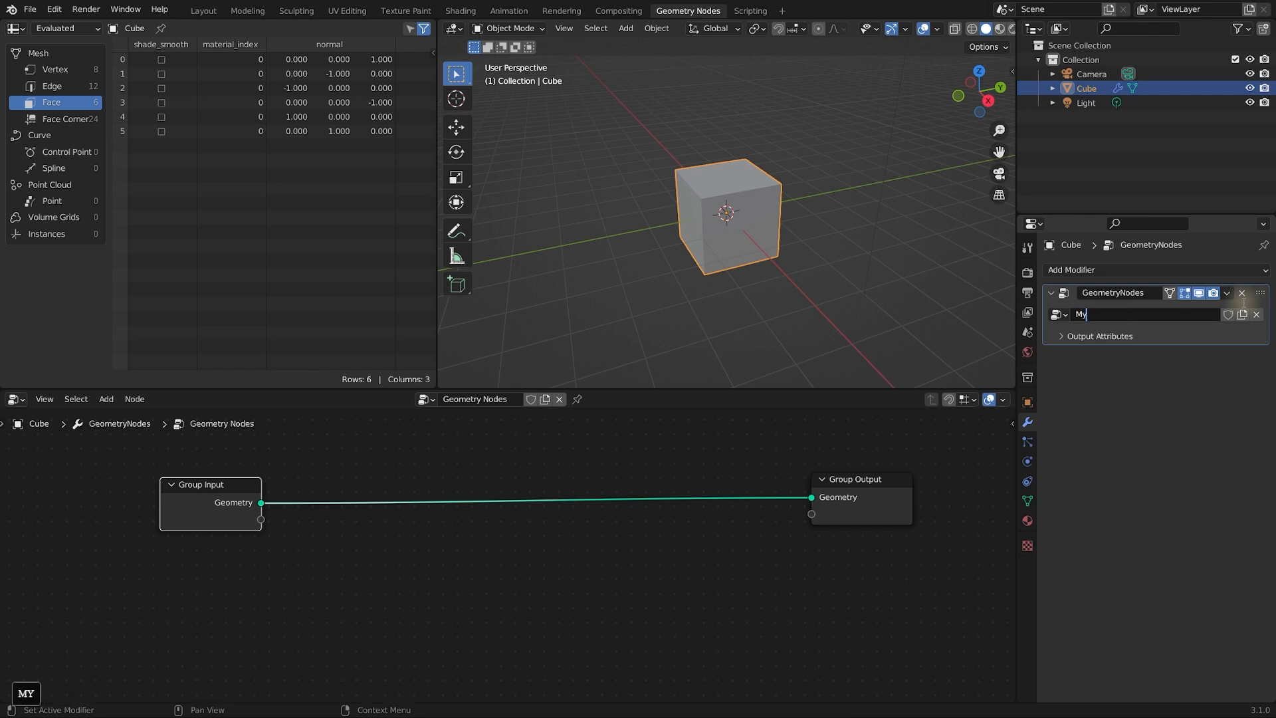
type(" First Geometry Node Tree")
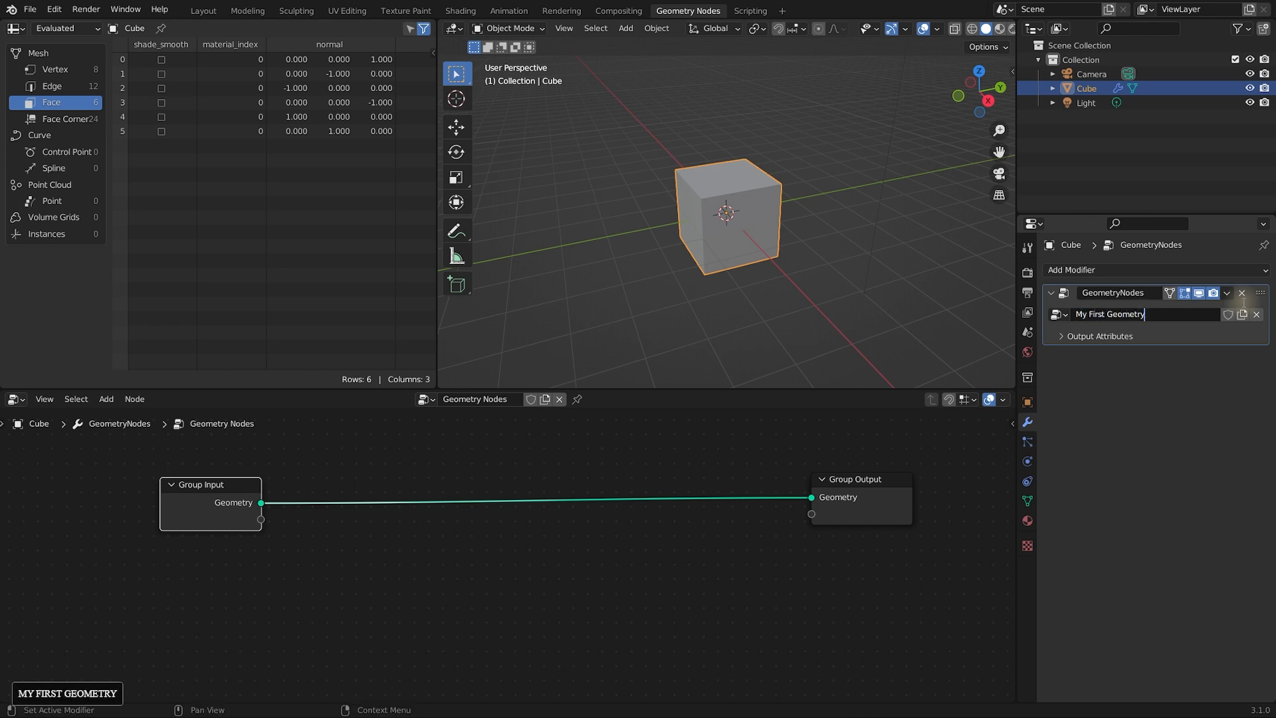
key("Return")
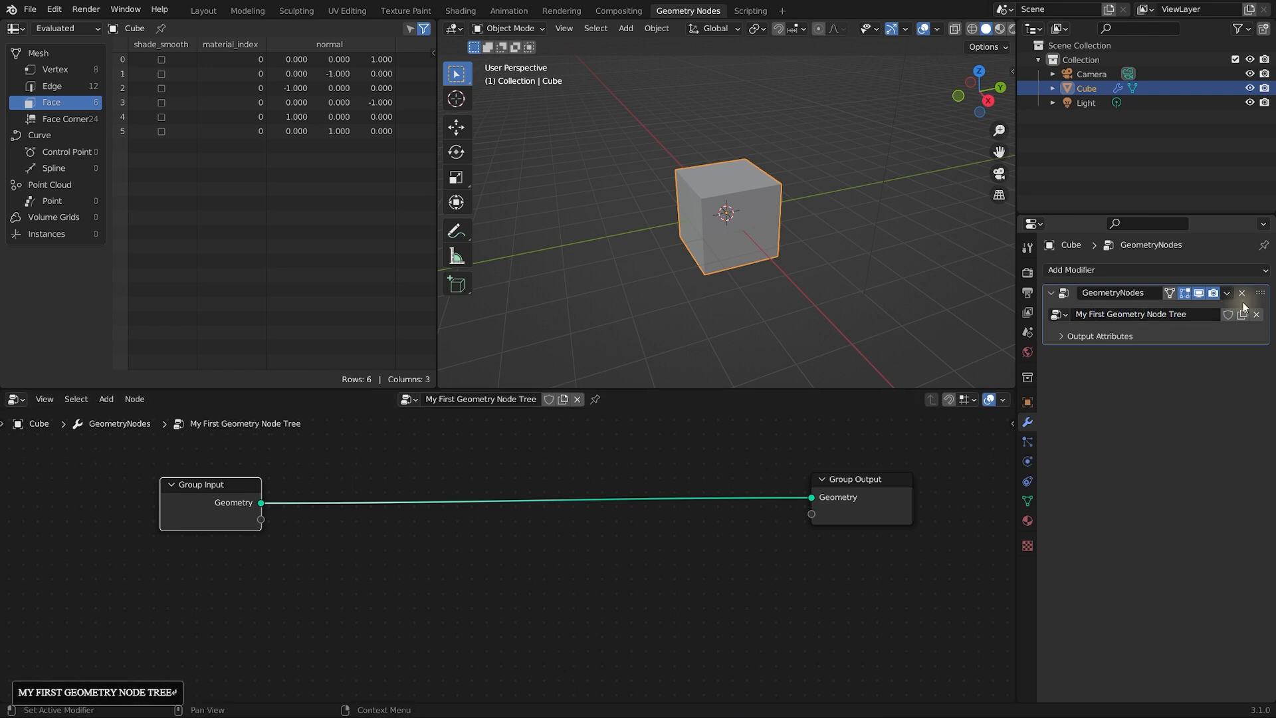
Reposition the Group Input and Group Output nodes at nearly the same height, with empty space between them
left_click_drag(875, 479, 806, 486)
left_click_drag(192, 487, 122, 486)
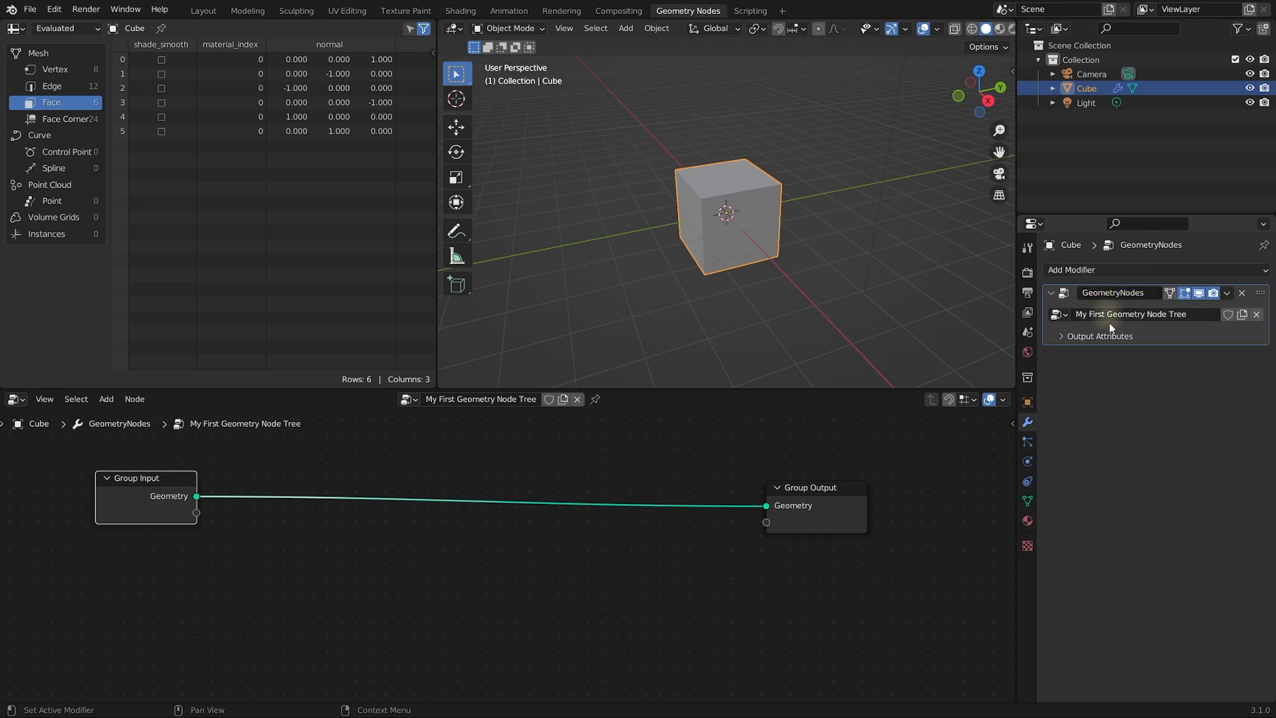
left_click_drag(155, 511, 144, 511)
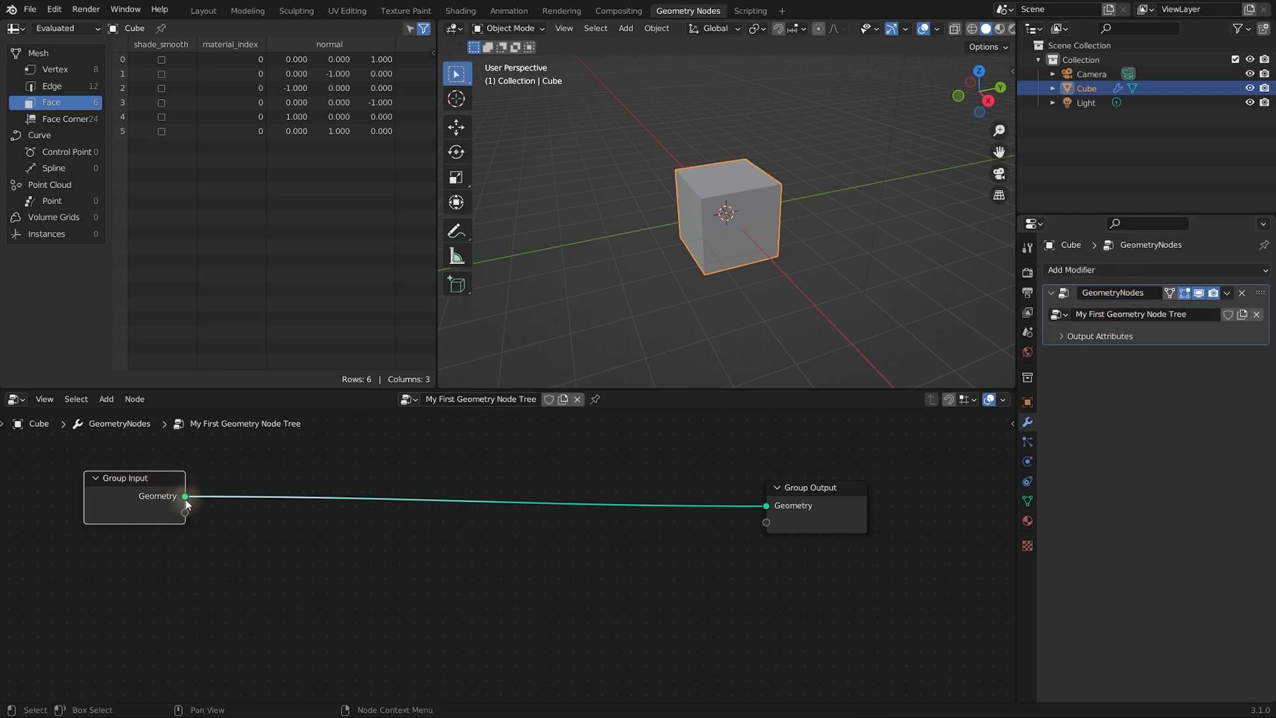
mouse_move(186, 500)
left_click_drag(801, 495, 824, 482)
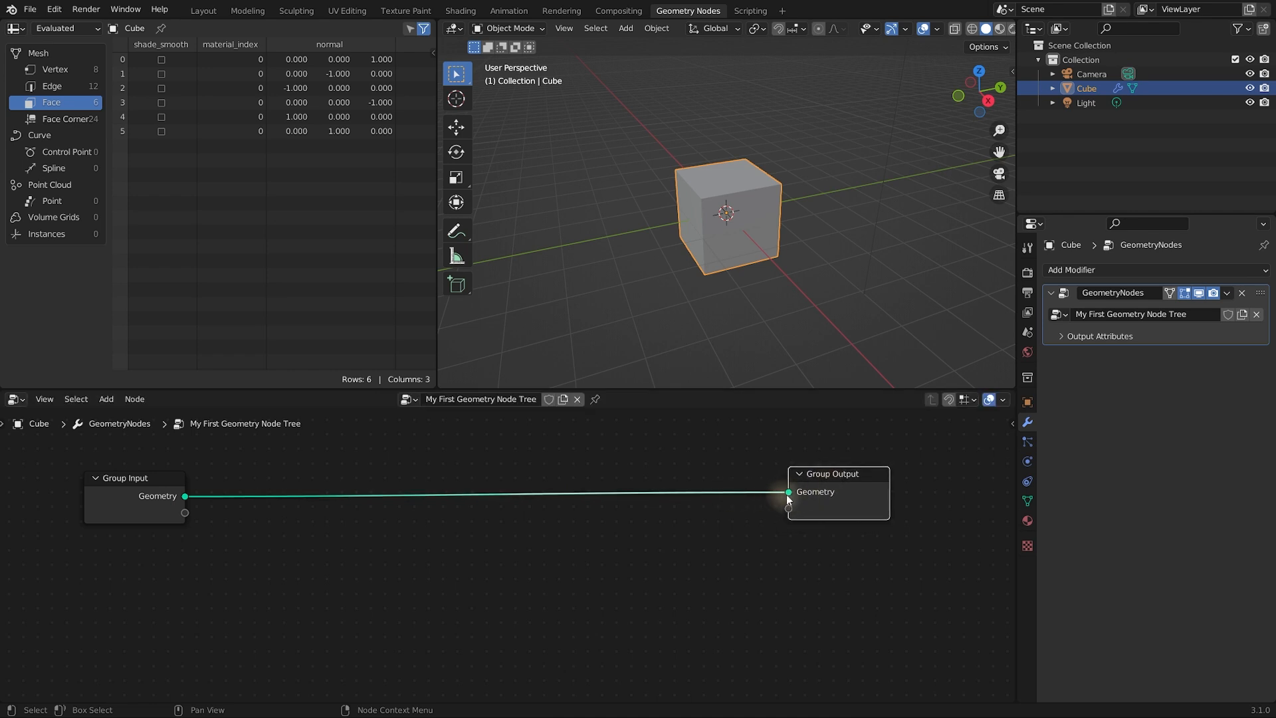
Disconnect the geometry link from the Group Output node and check the effect in the 3D viewport
left_click_drag(790, 493, 578, 525)
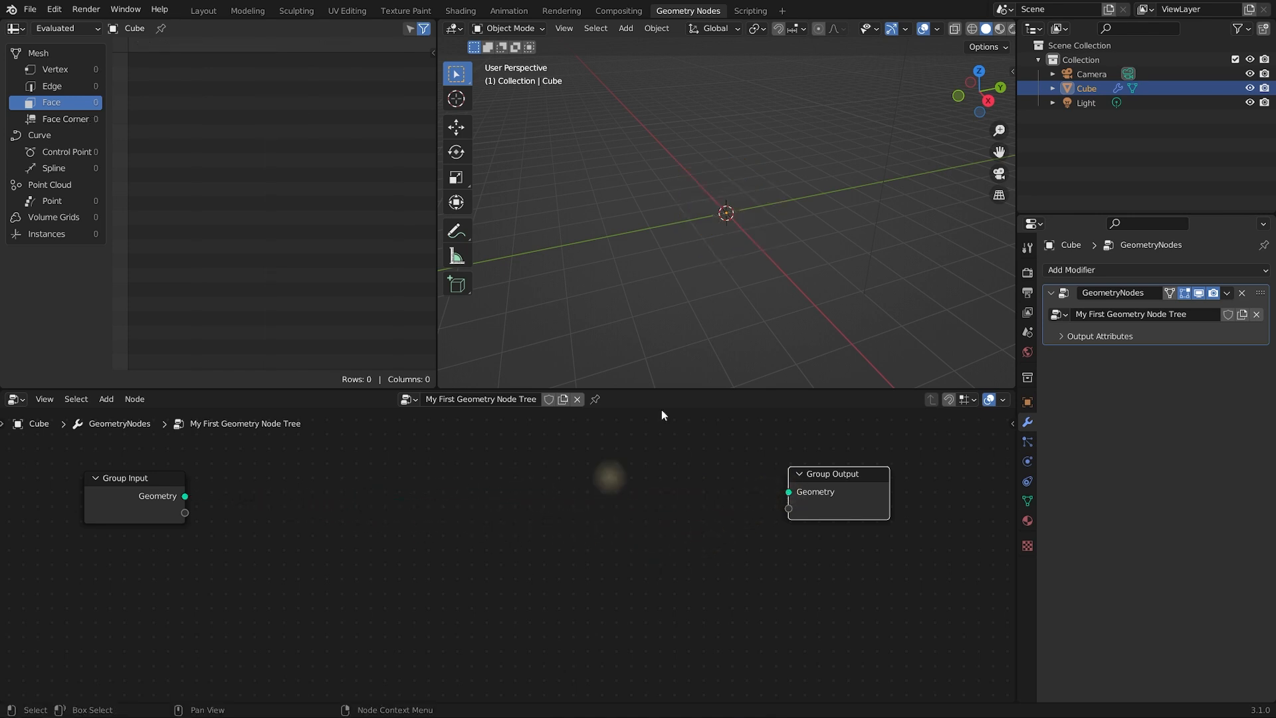
middle_click_drag(761, 203, 745, 212)
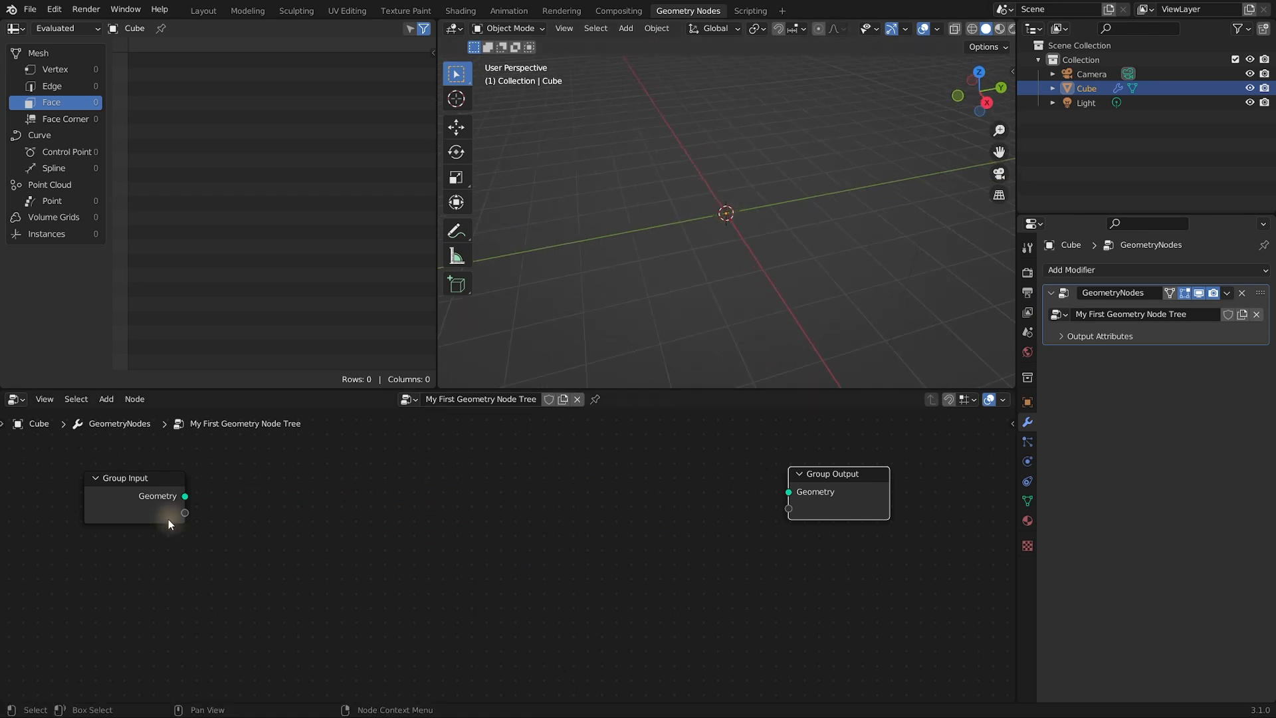
Bring the two group nodes slightly closer and reconnect Group Input's Geometry output to Group Output's Geometry input
left_click_drag(145, 485, 162, 482)
left_click(828, 476)
left_click_drag(828, 477, 811, 480)
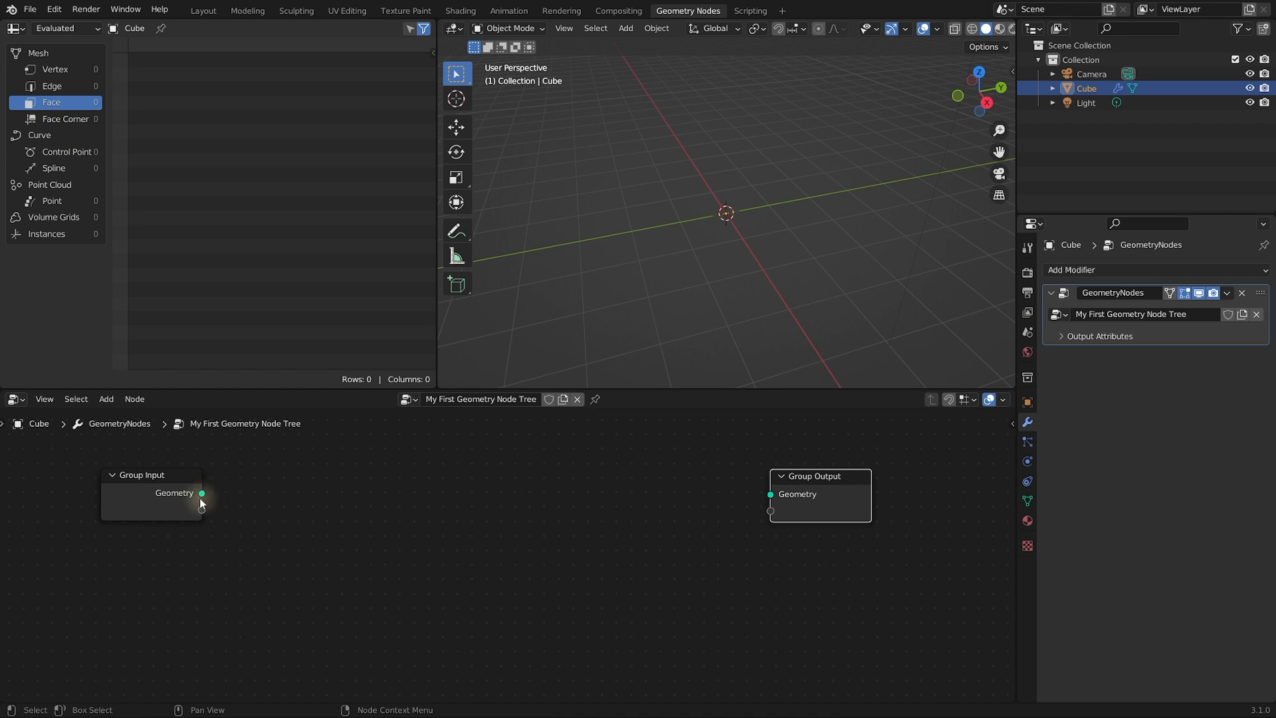
left_click_drag(202, 493, 771, 494)
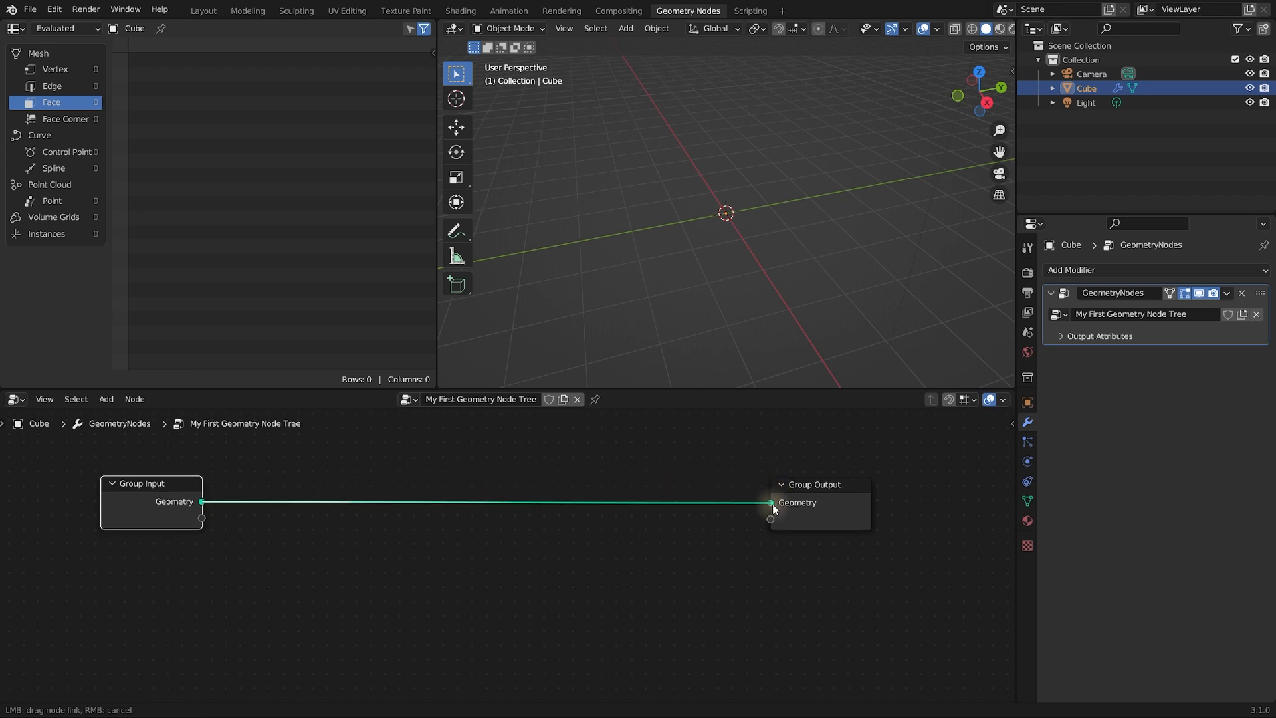
middle_click_drag(763, 256, 739, 294)
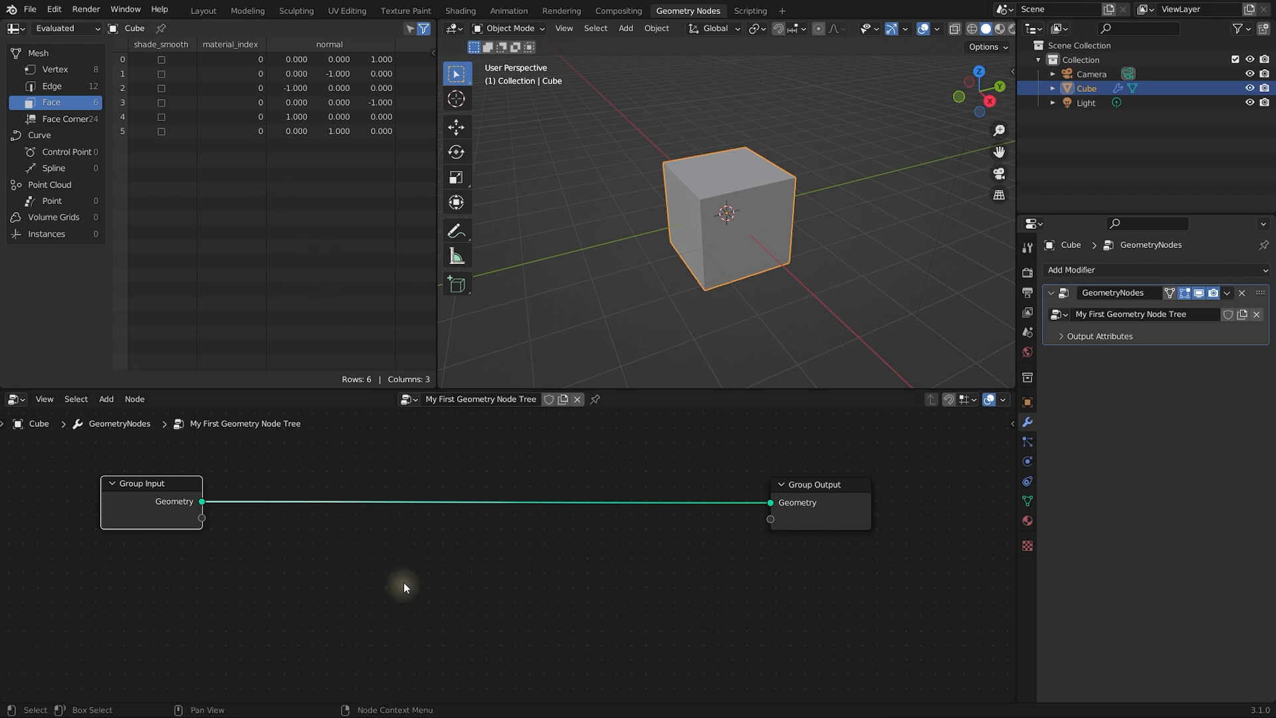
Examine the node categories that can be added to the node tree, including Point and Instances
middle_click_drag(412, 560, 432, 563)
mouse_move(738, 267)
middle_mouse_down()
mouse_move(772, 256)
mouse_move(755, 269)
middle_mouse_up()
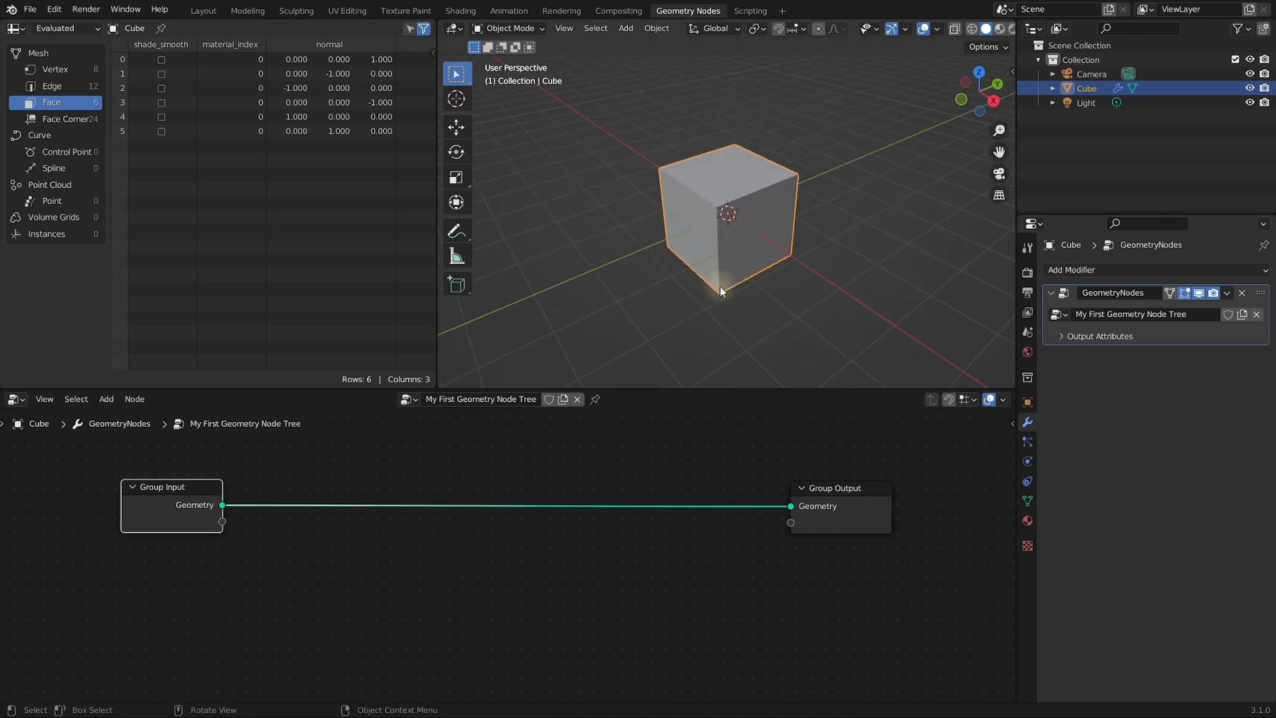
middle_click_drag(728, 289, 730, 286)
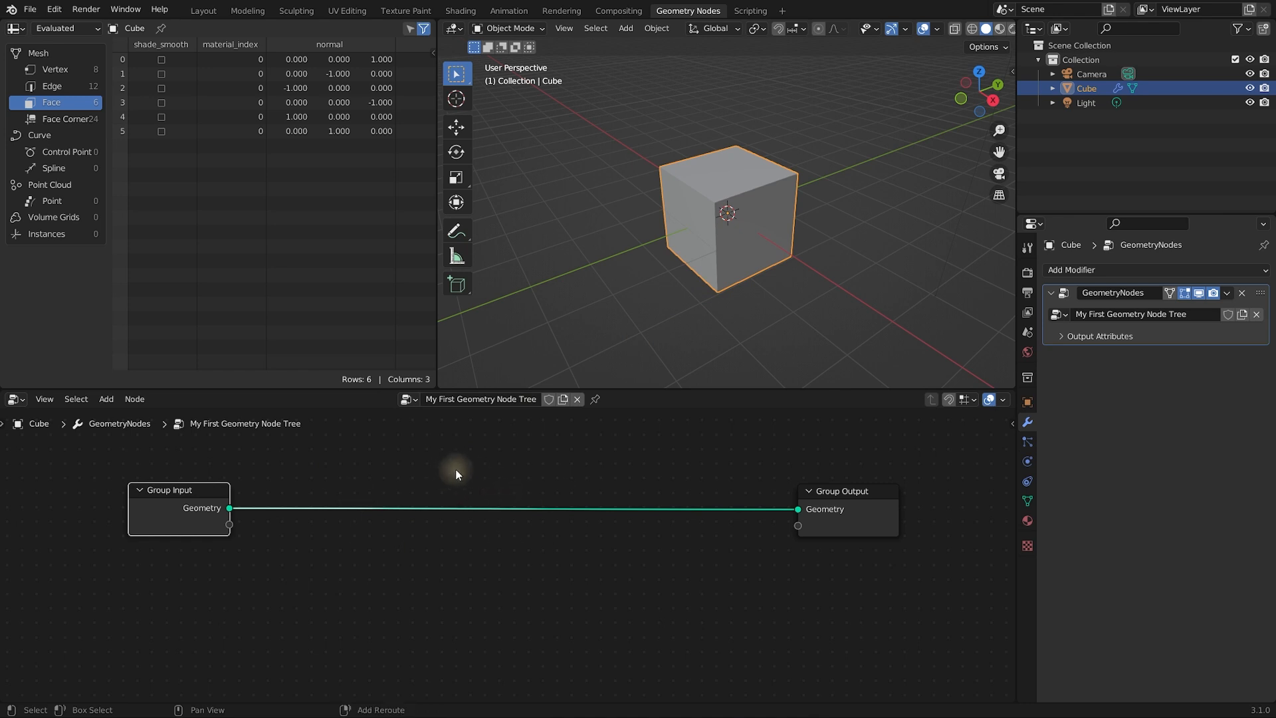
key("shift+a")
mouse_move(457, 474)
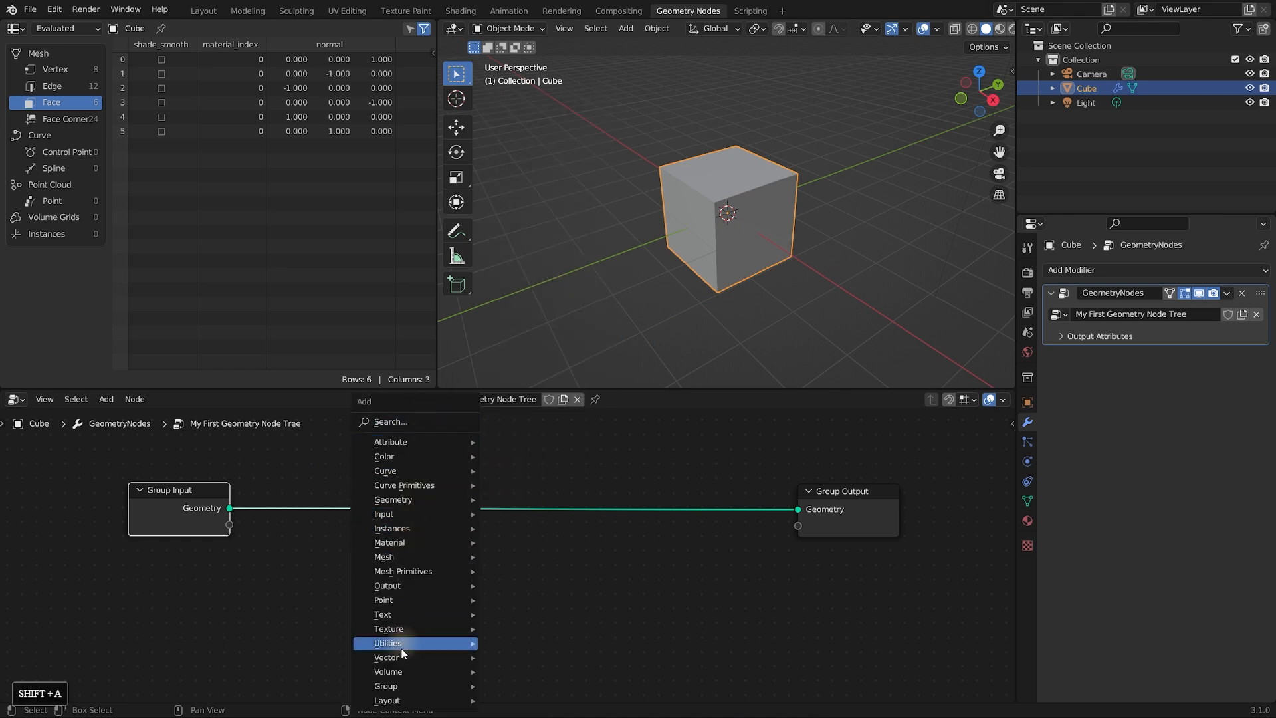
mouse_move(398, 644)
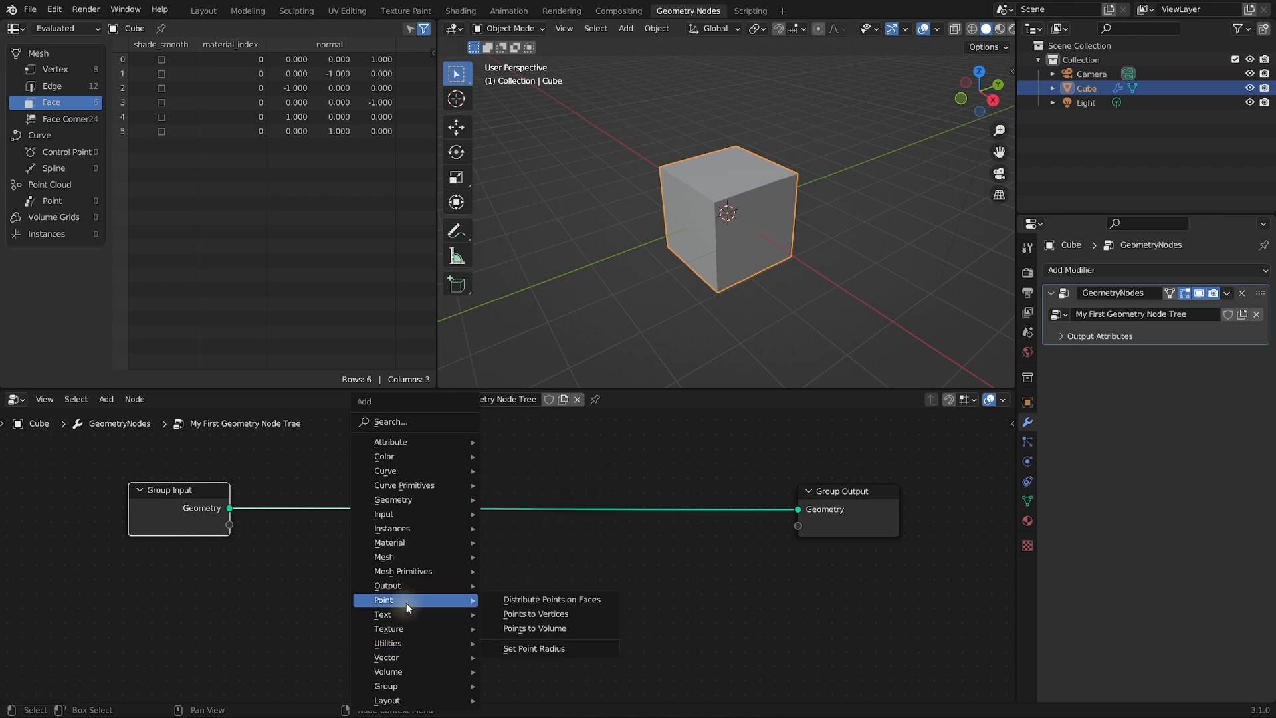
mouse_move(409, 583)
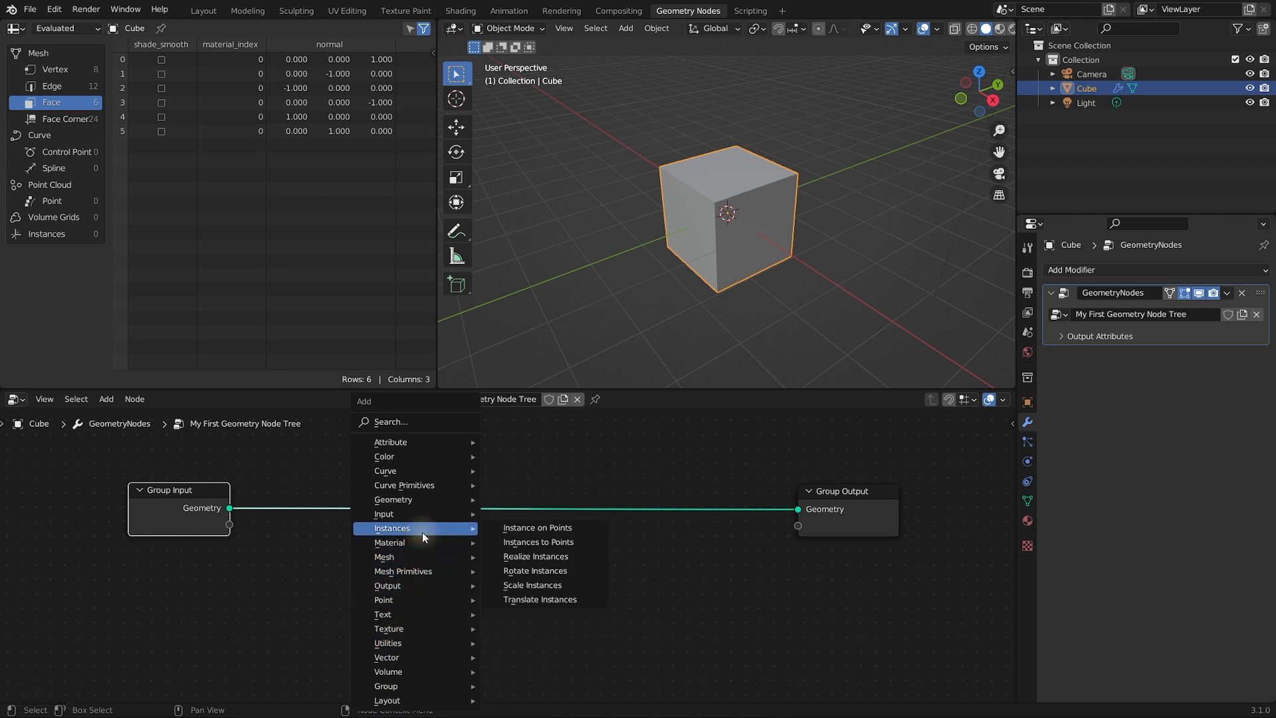
mouse_move(424, 513)
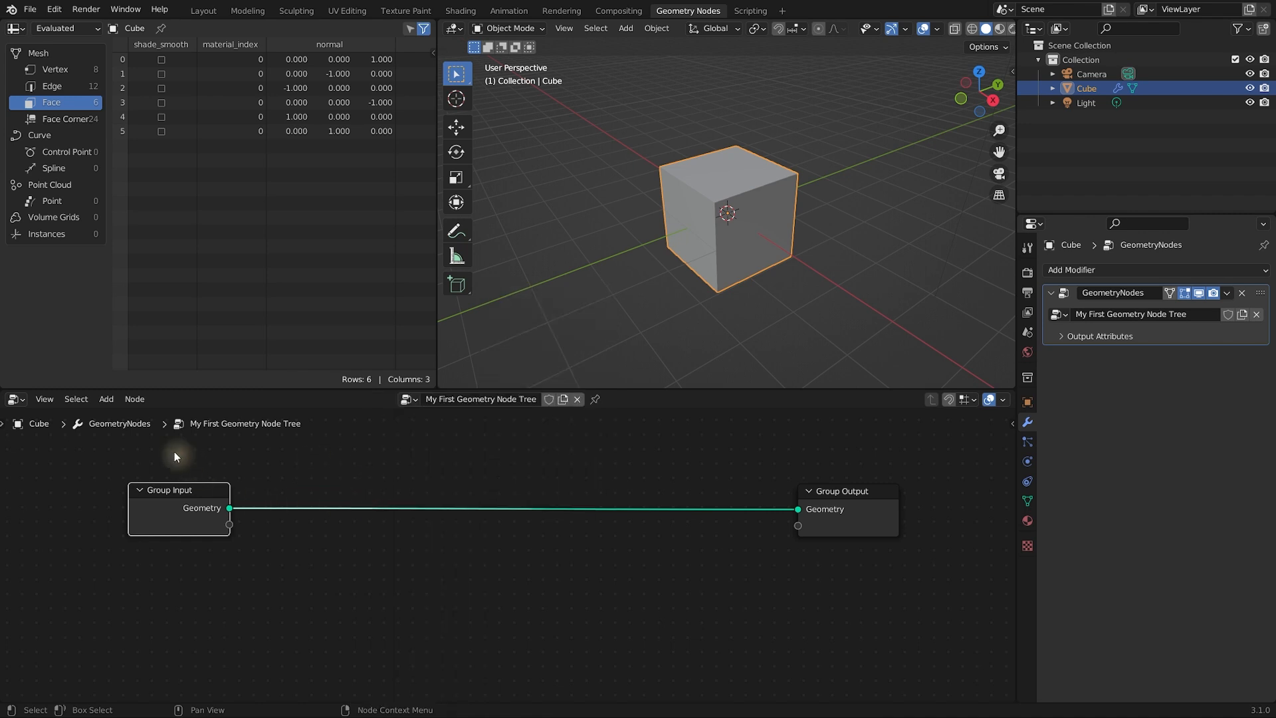
left_click(99, 404)
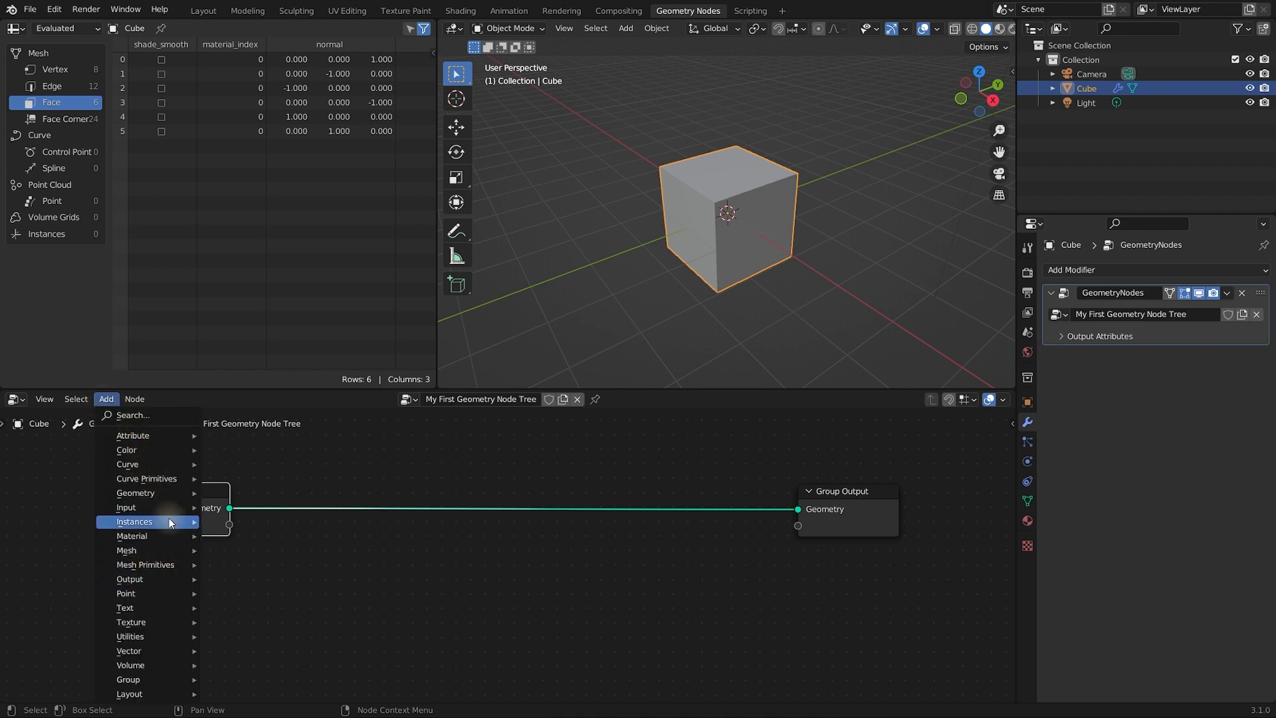
mouse_move(162, 522)
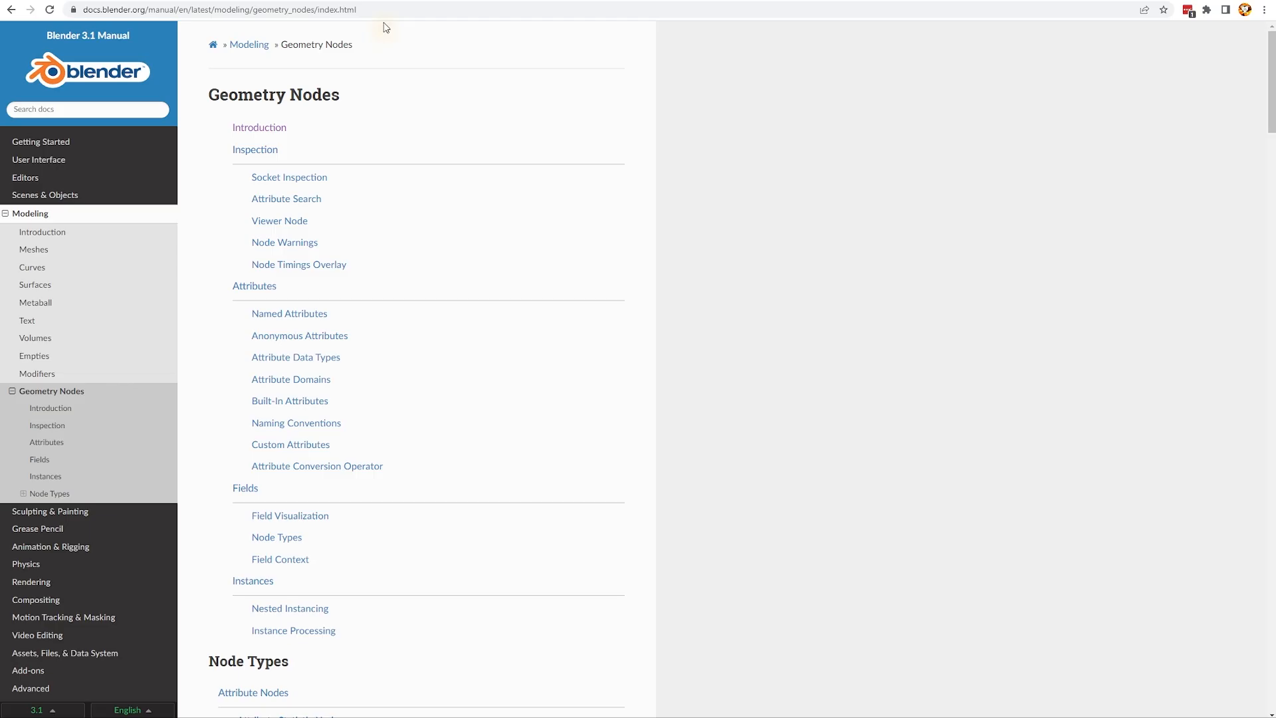
Switch to the Blender manual's Geometry Nodes page in the browser and look through its Node Types listing
left_click(391, 9)
scroll(352, 406, "down", 3)
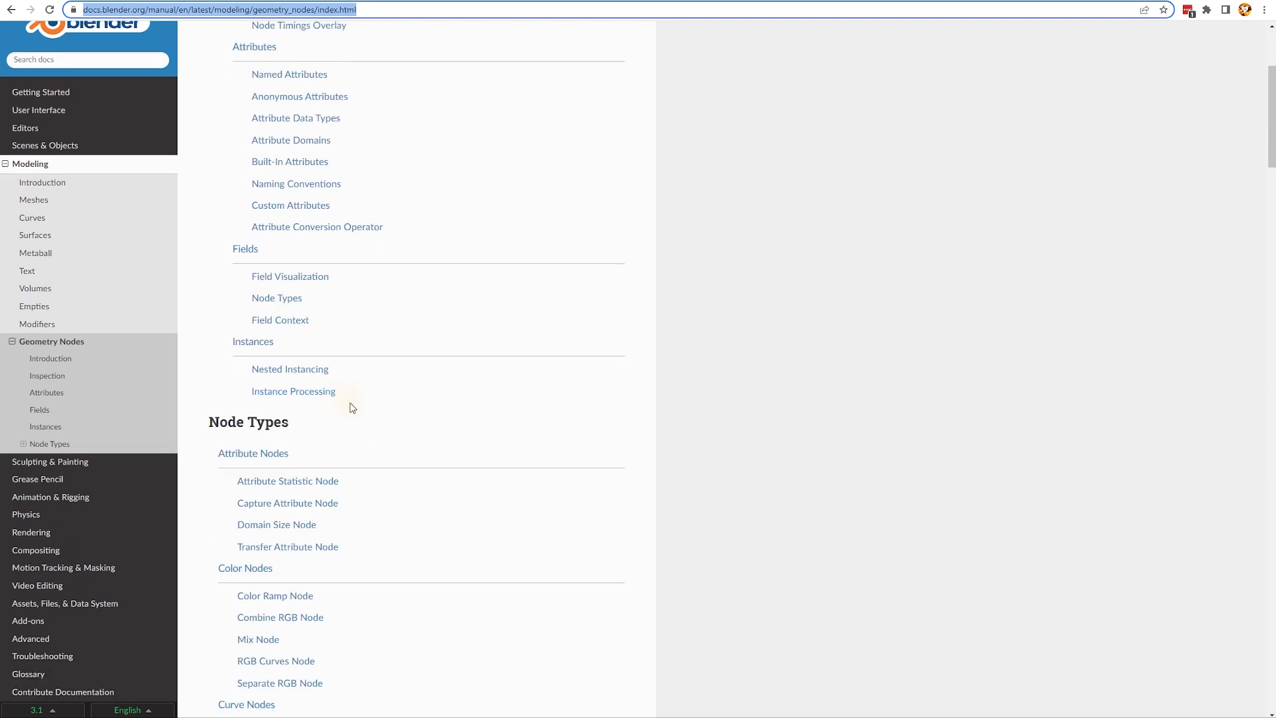
scroll(342, 331, "down", 3)
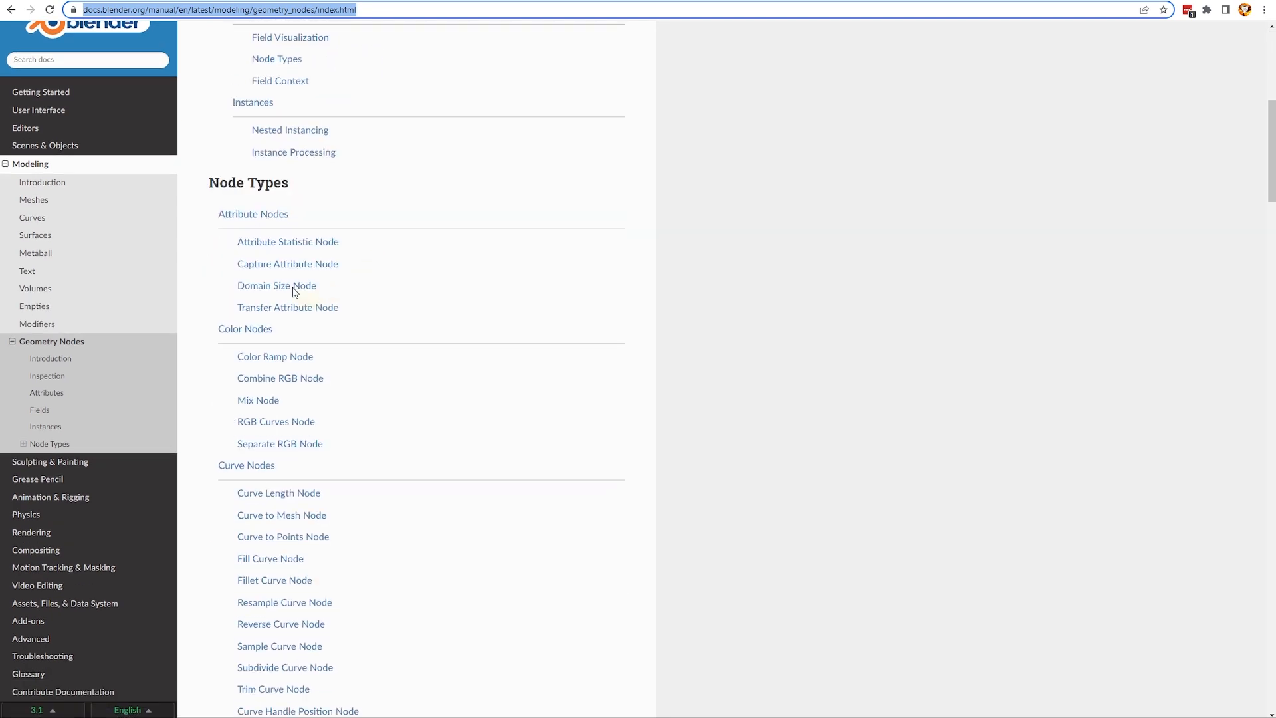
scroll(285, 280, "down", 4)
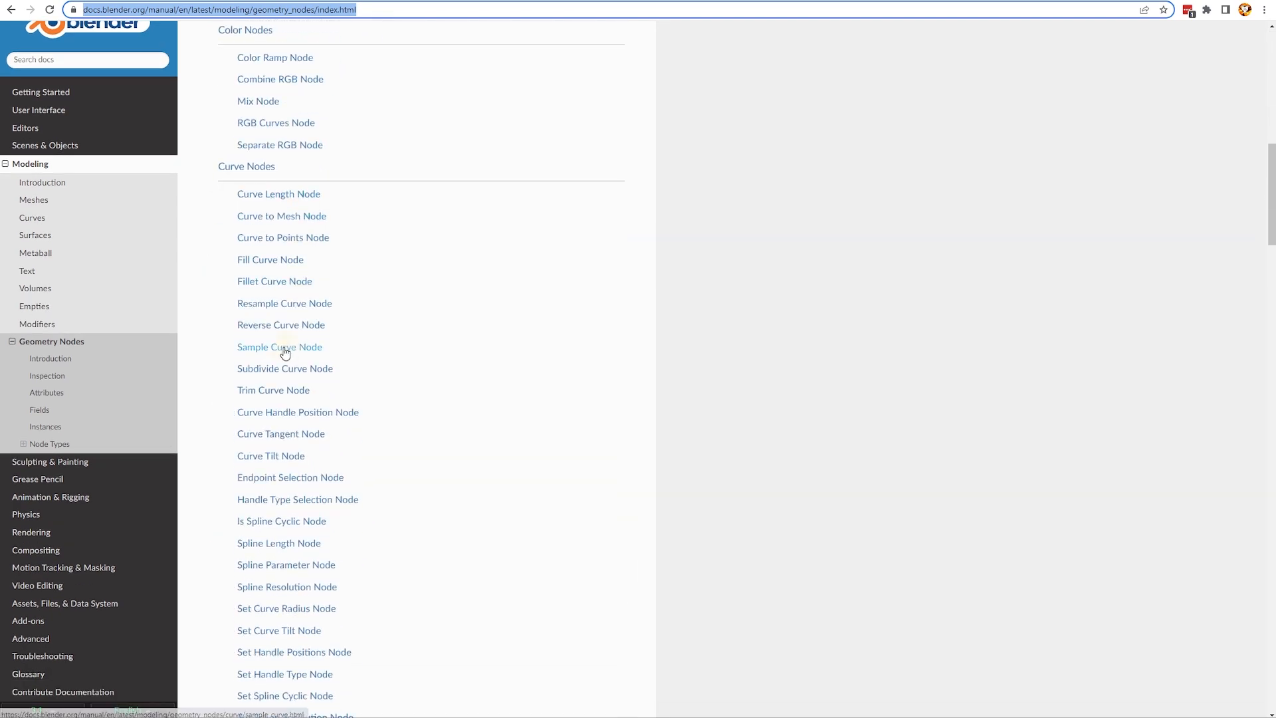
Open the manual's Sample Curve Node page and examine its inputs, properties, outputs and examples
left_click(284, 349)
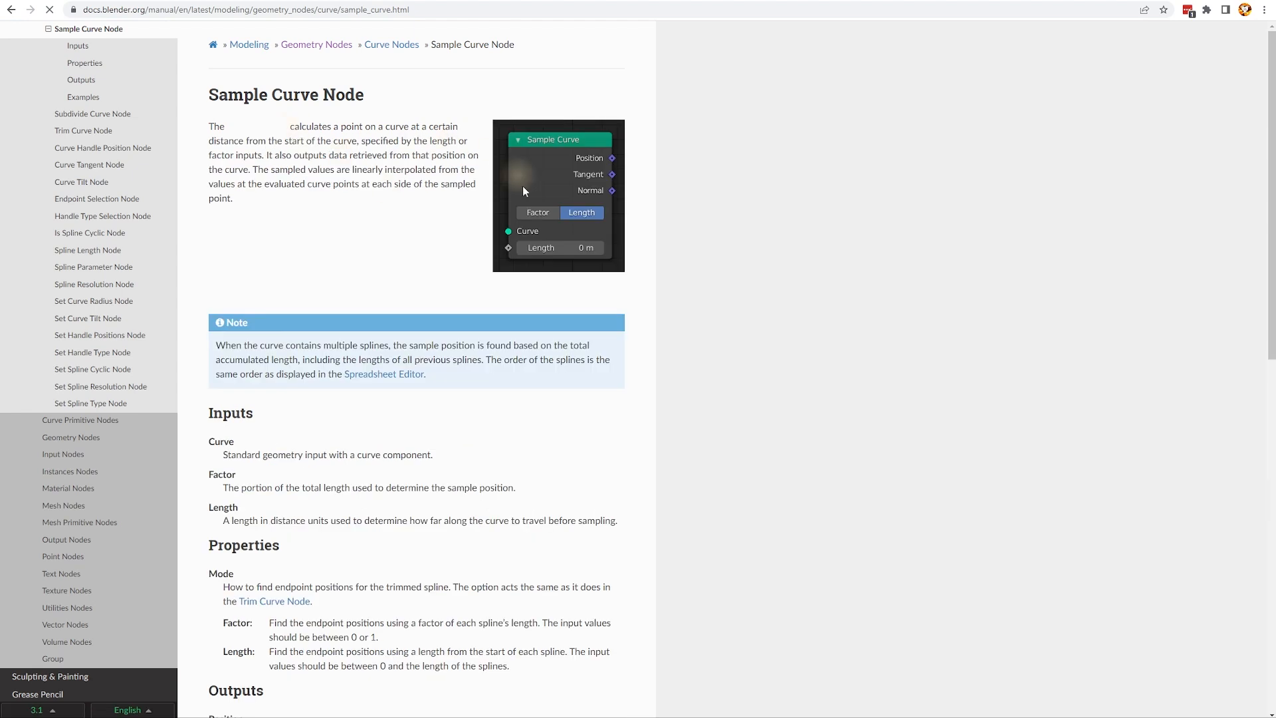
scroll(217, 455, "down", 8)
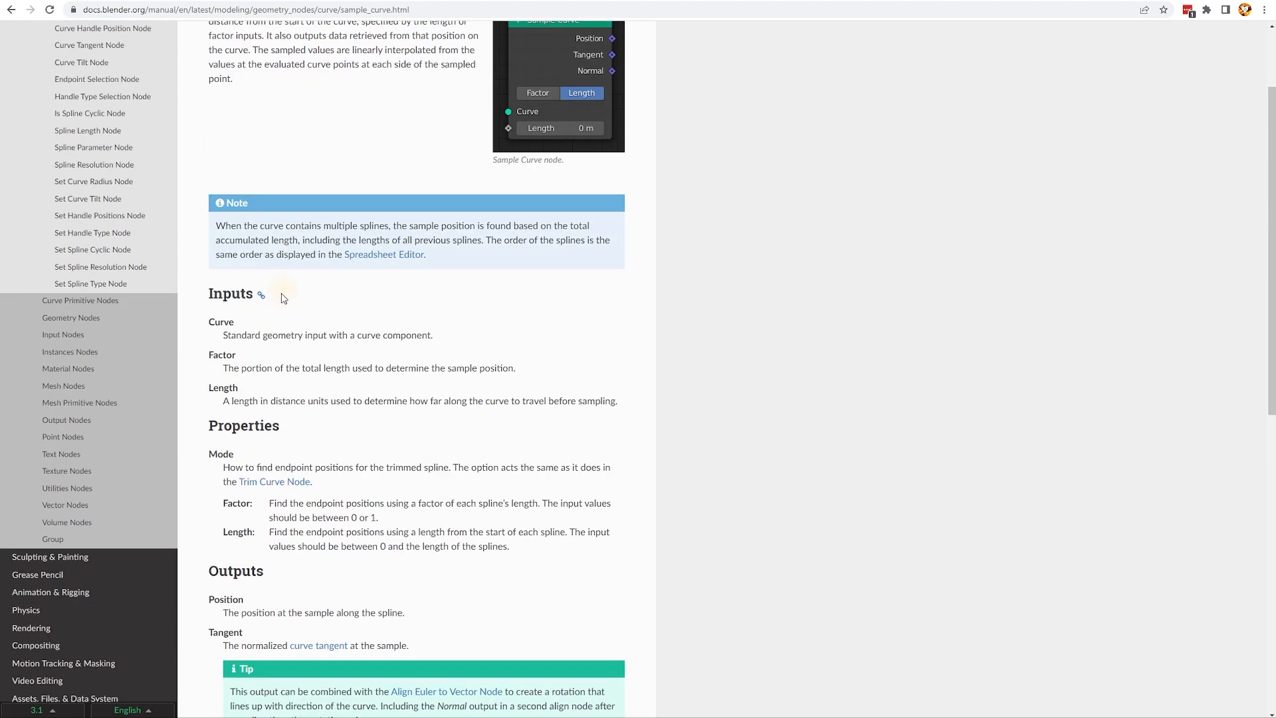
scroll(282, 379, "up", 4)
scroll(427, 405, "down", 5)
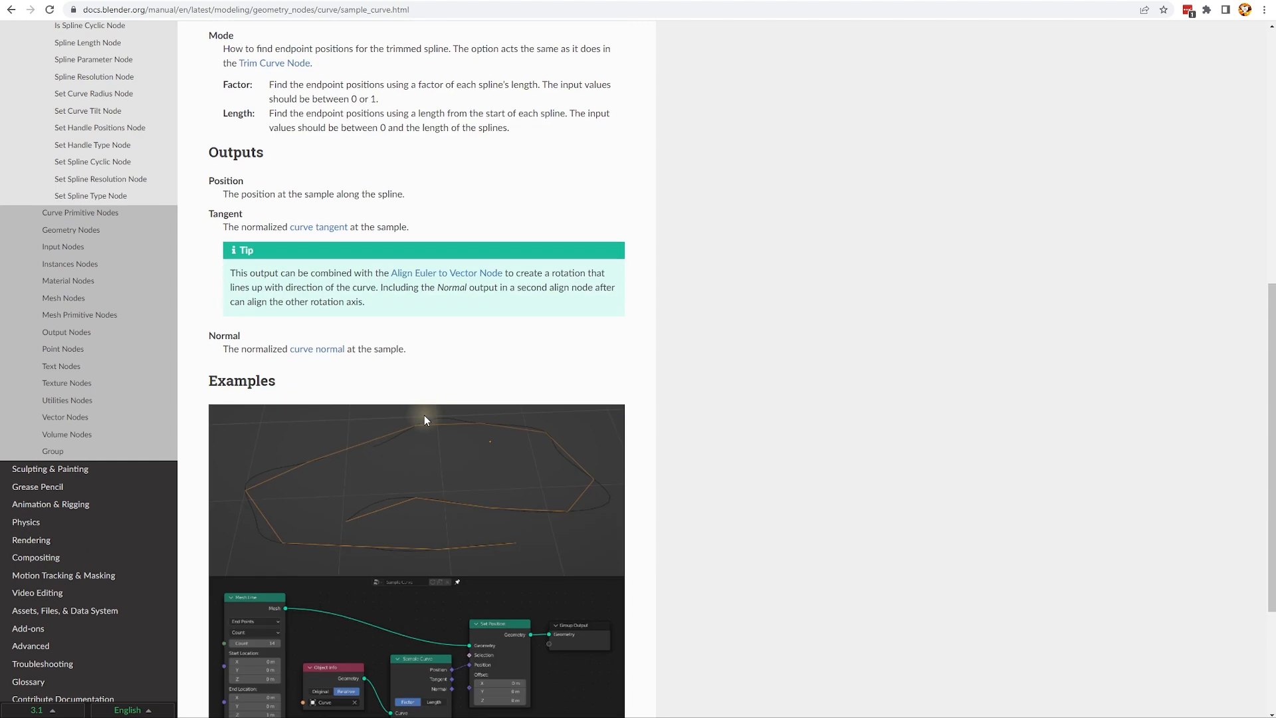
scroll(423, 405, "up", 8)
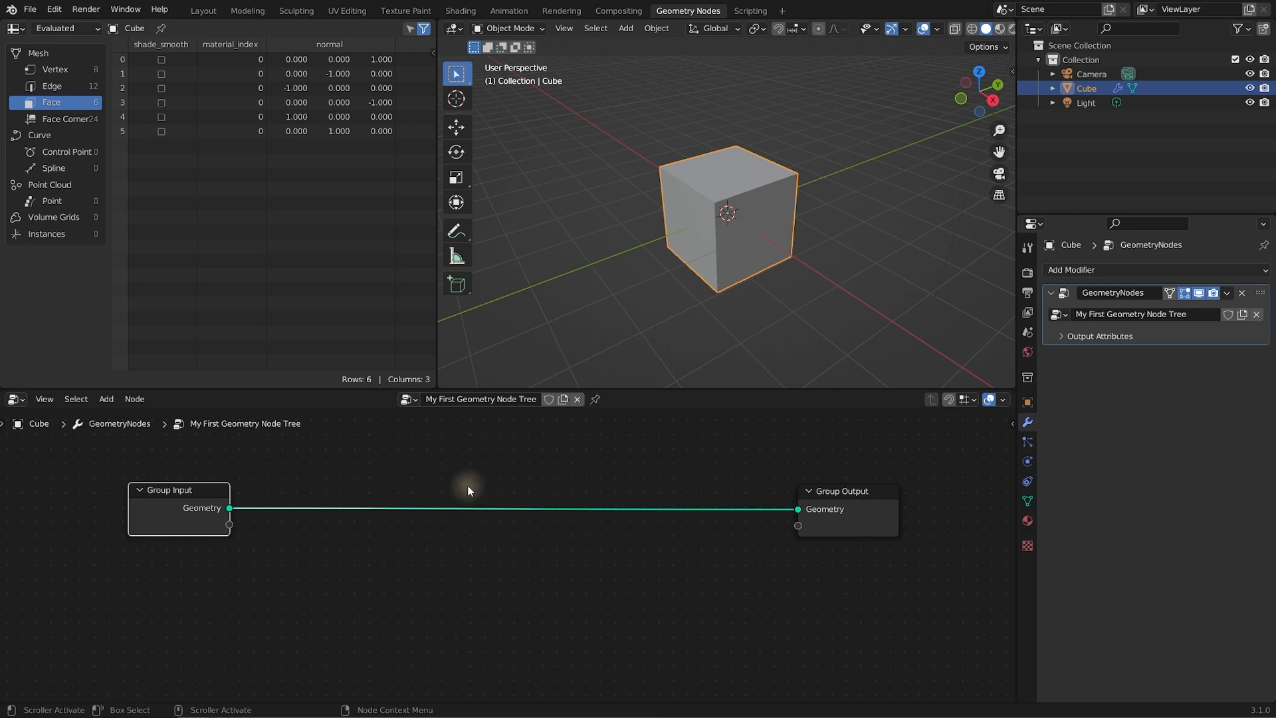
Switch back to Blender and insert a Set Position node on the link between Group Input and Group Output
key("shift+a")
mouse_move(443, 484)
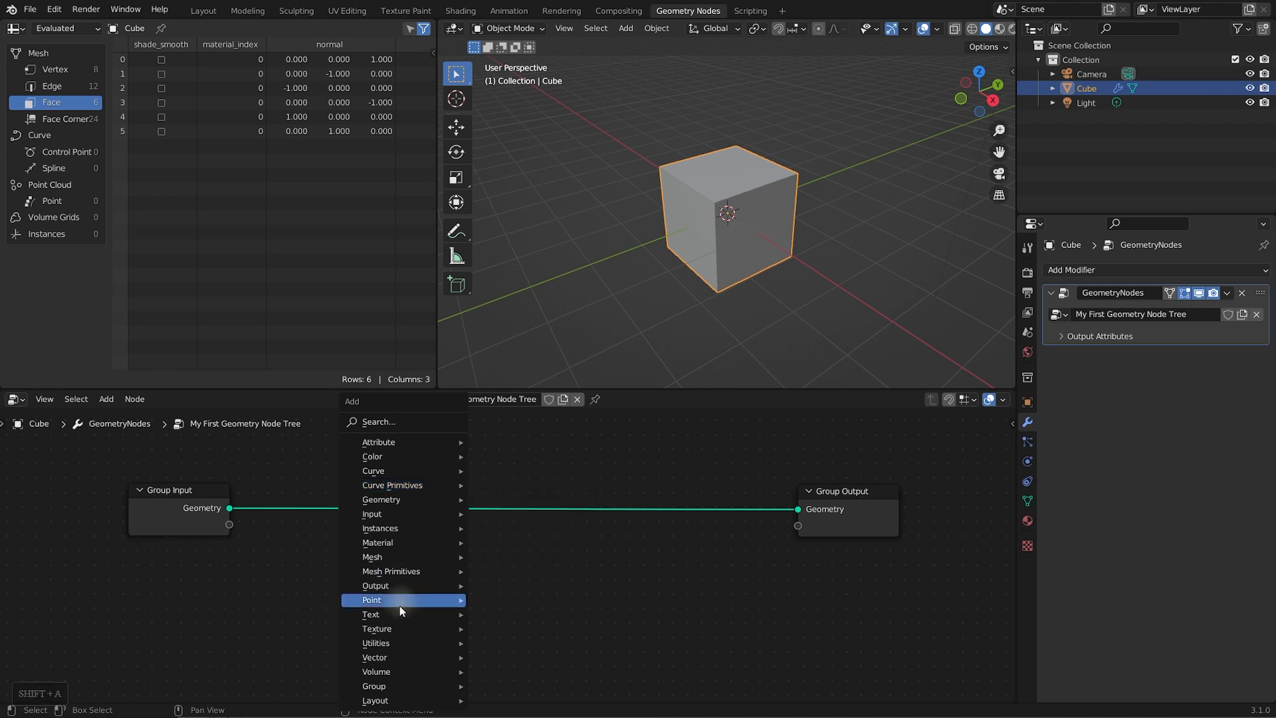
left_click(391, 423)
type("set pos")
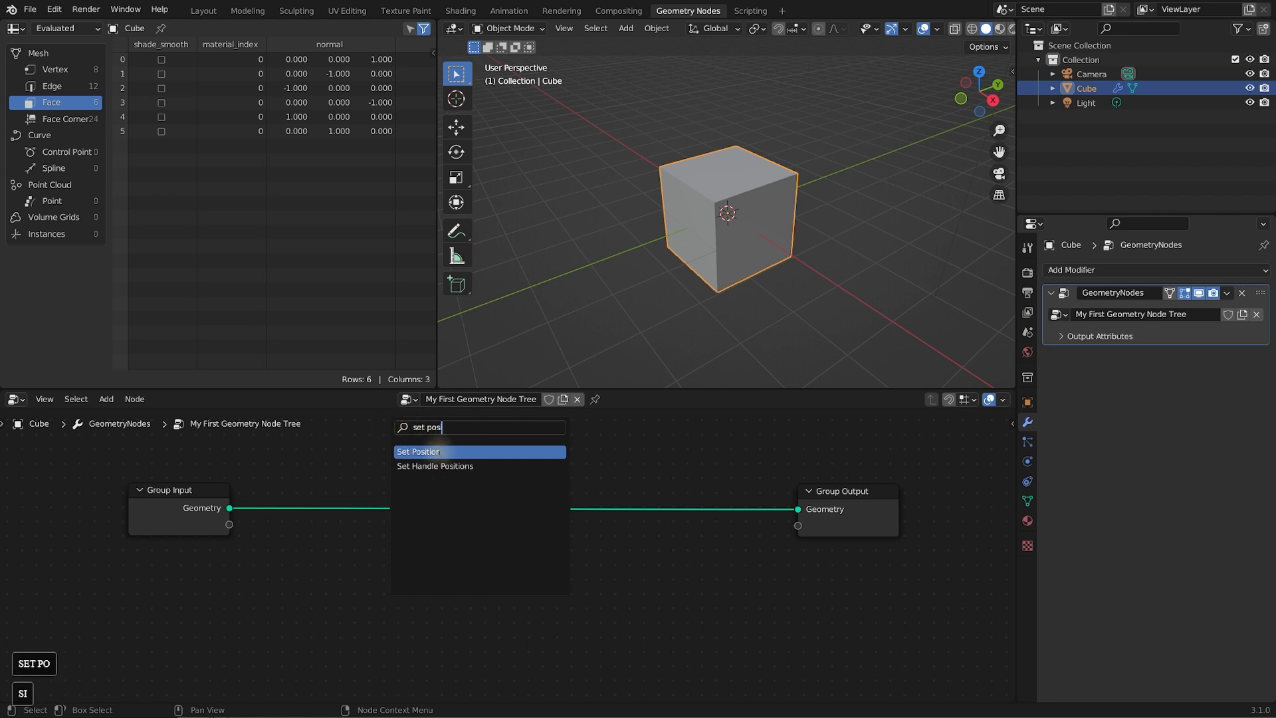
left_click(438, 450)
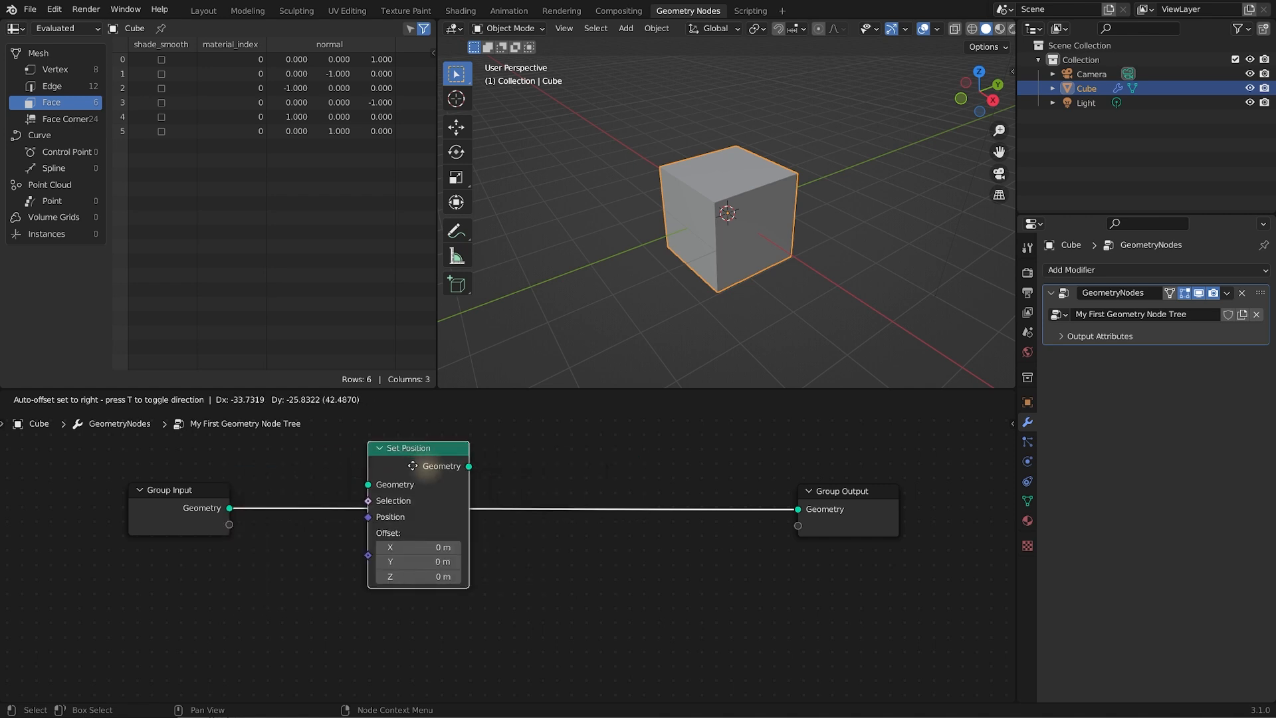
left_click(514, 476)
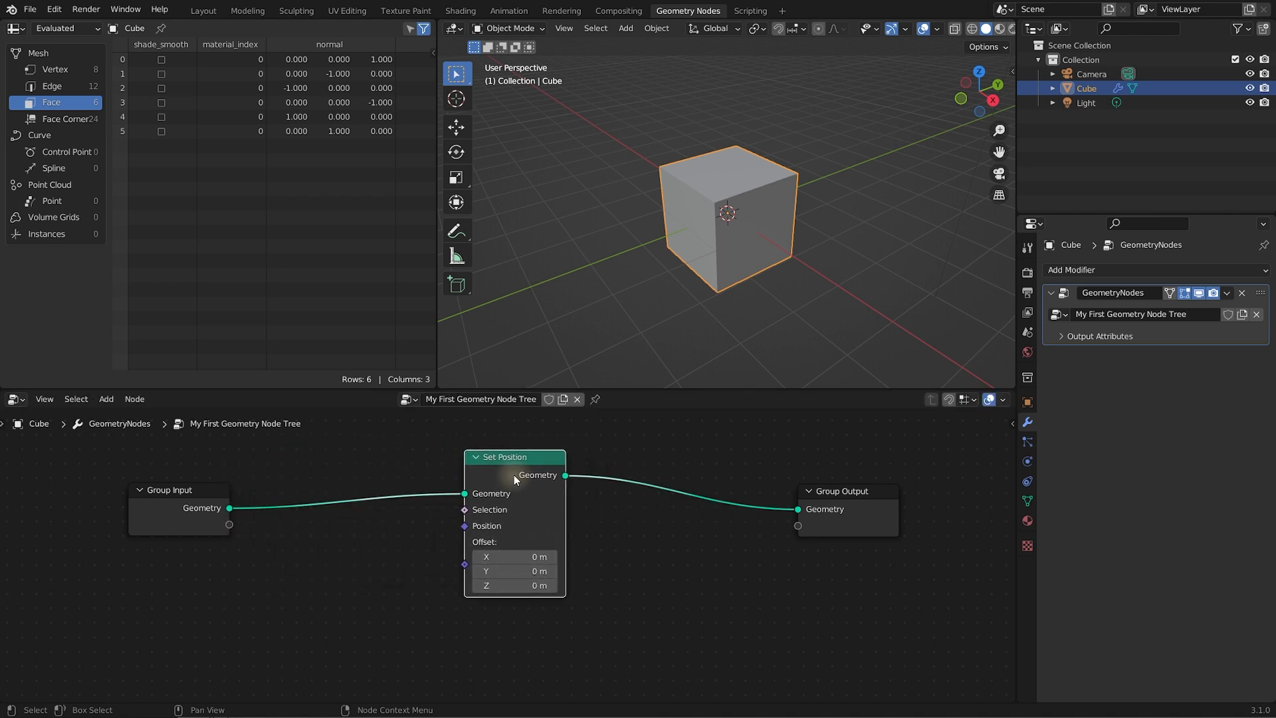
mouse_move(516, 458)
left_mouse_down()
mouse_move(480, 457)
mouse_move(500, 459)
left_mouse_up()
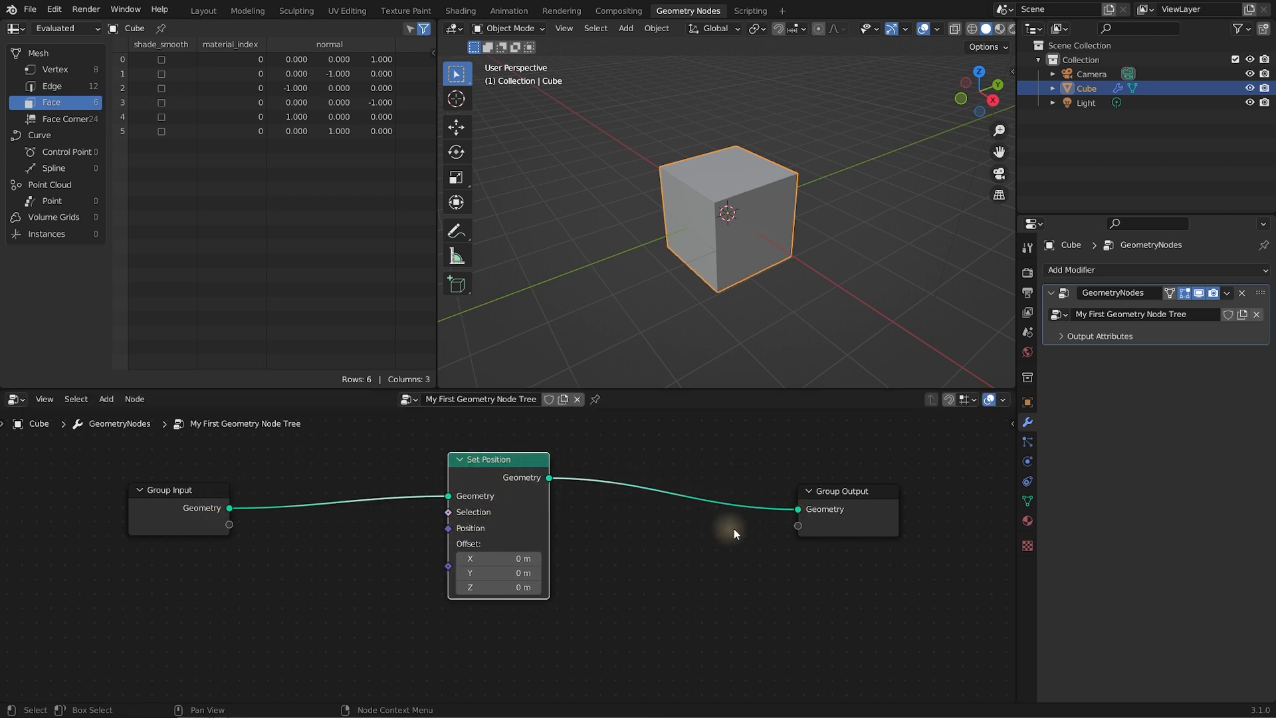
Set the Set Position node's offset to X -0.5 m, Y 3.6 m and Z 0.6 m
mouse_move(766, 230)
middle_mouse_down()
mouse_move(779, 225)
mouse_move(766, 242)
middle_mouse_up()
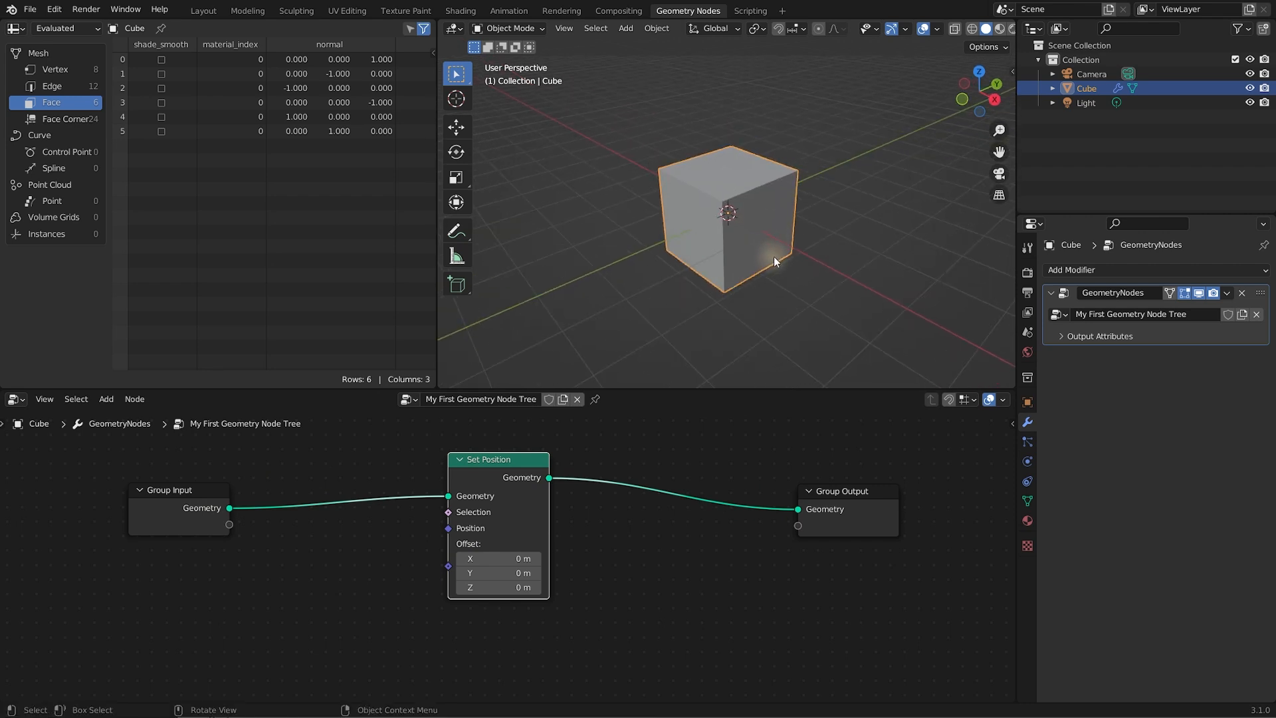
left_click_drag(502, 459, 501, 455)
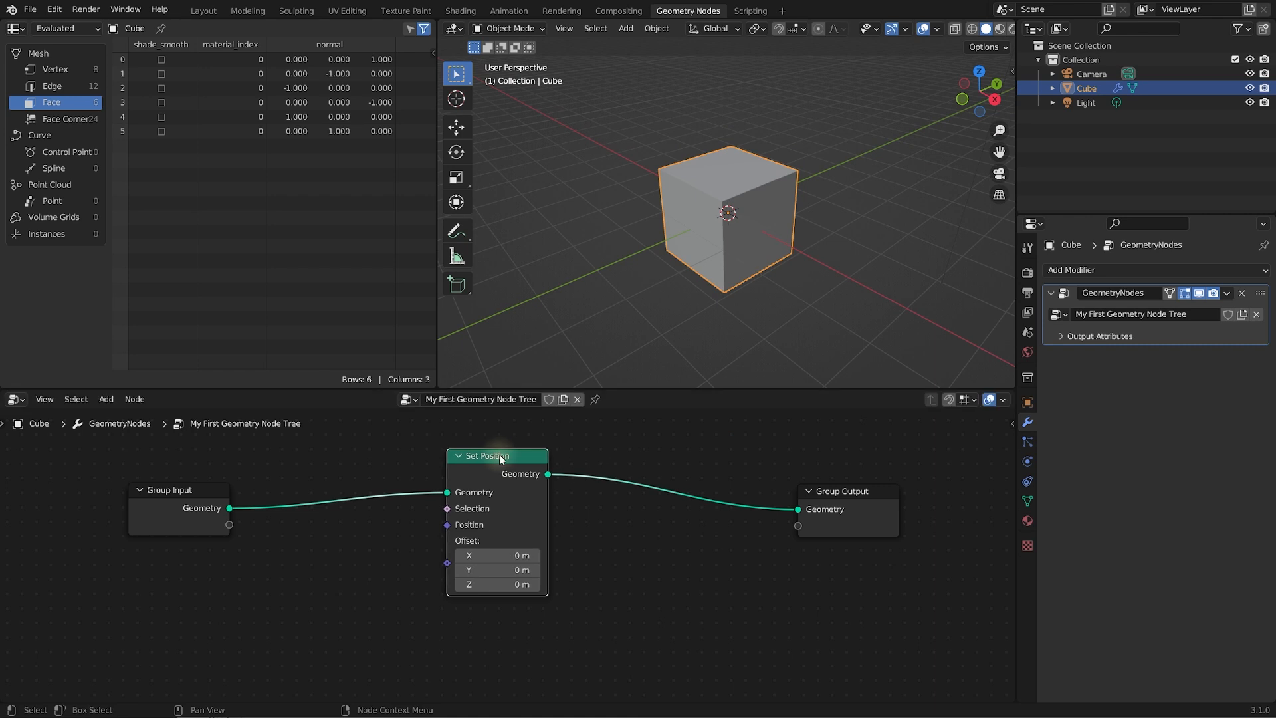
left_click(511, 555)
type("1.8")
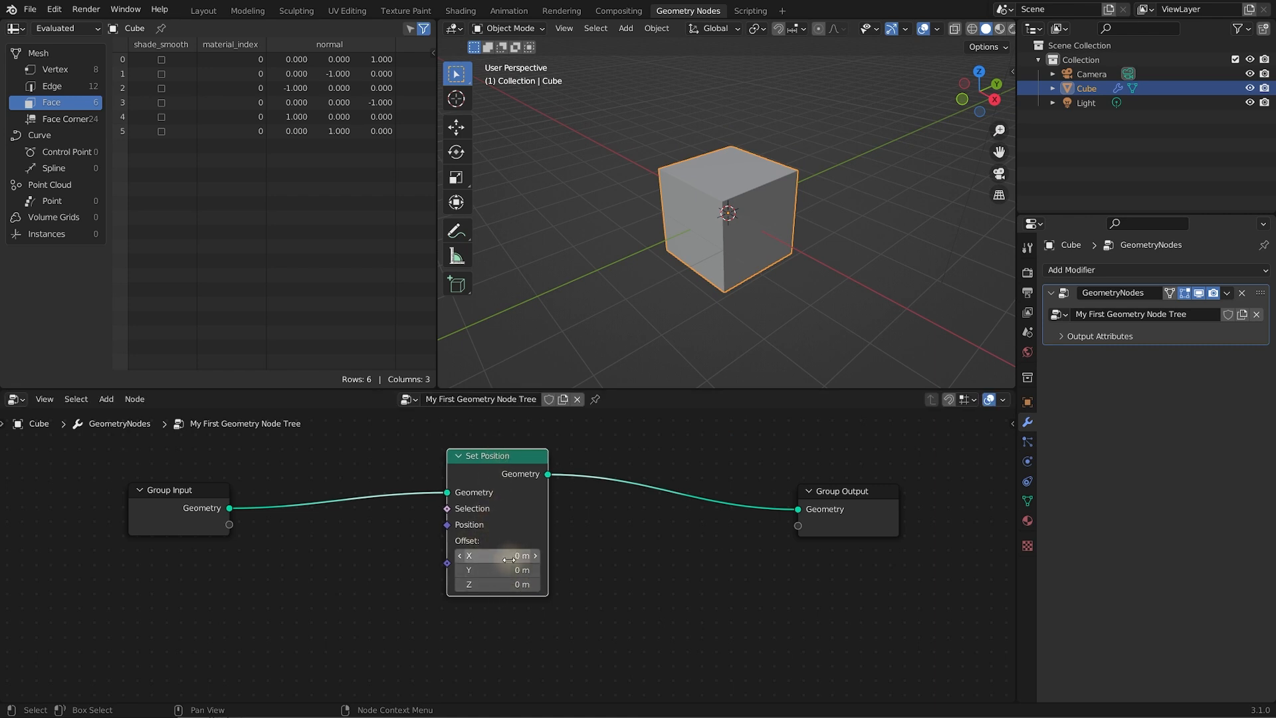
key("Return")
left_click_drag(528, 554, 512, 588)
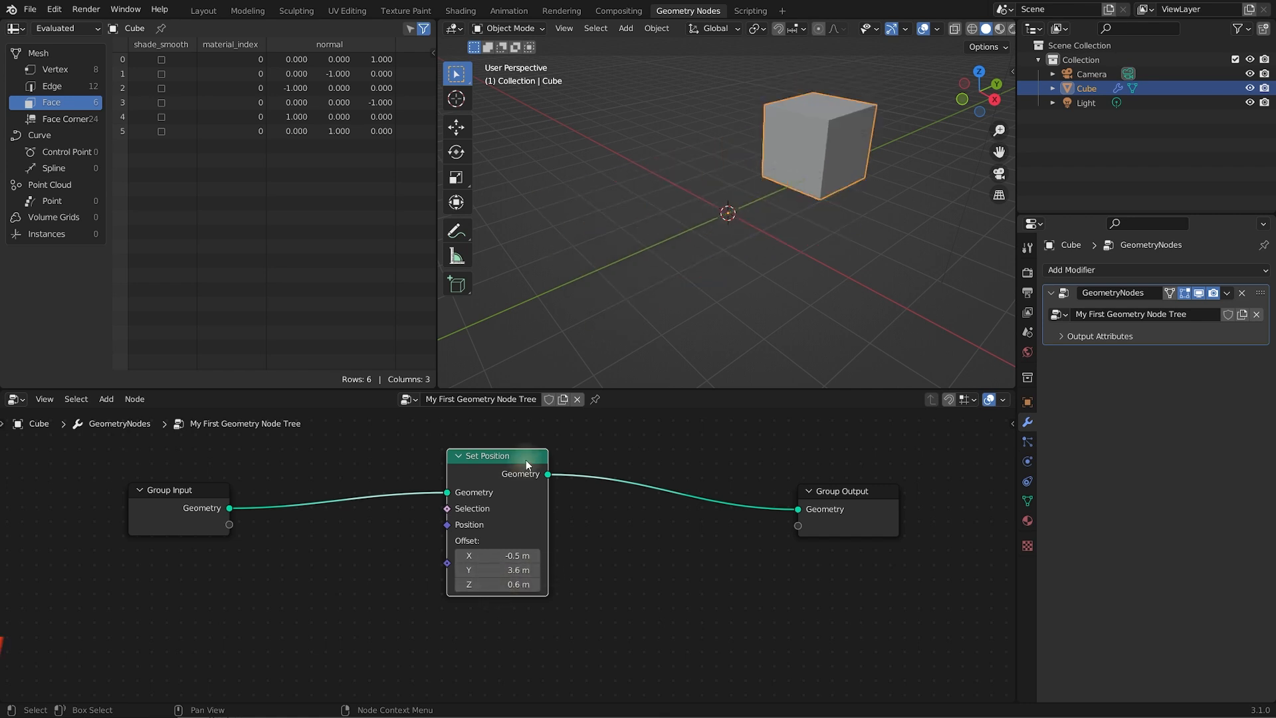
Mute the Set Position node to compare the cube without its offset, and unmute it again
left_click_drag(518, 456, 517, 460)
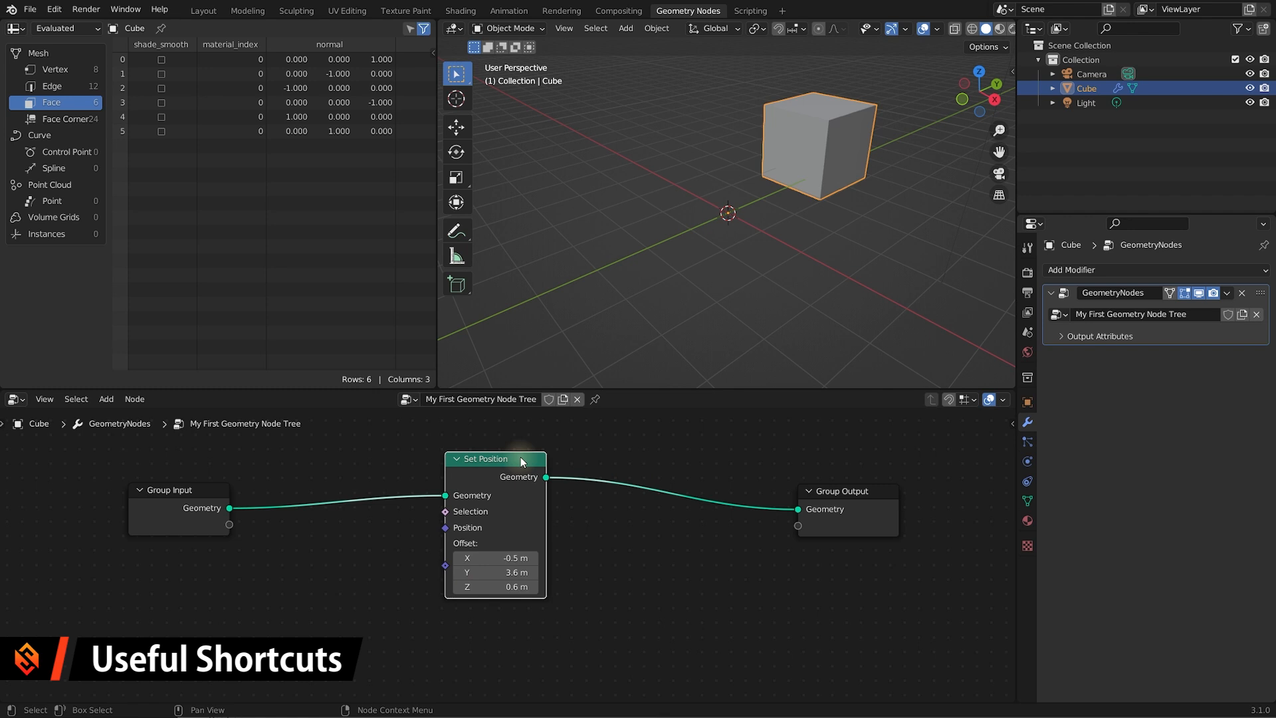
left_click_drag(524, 465, 512, 467)
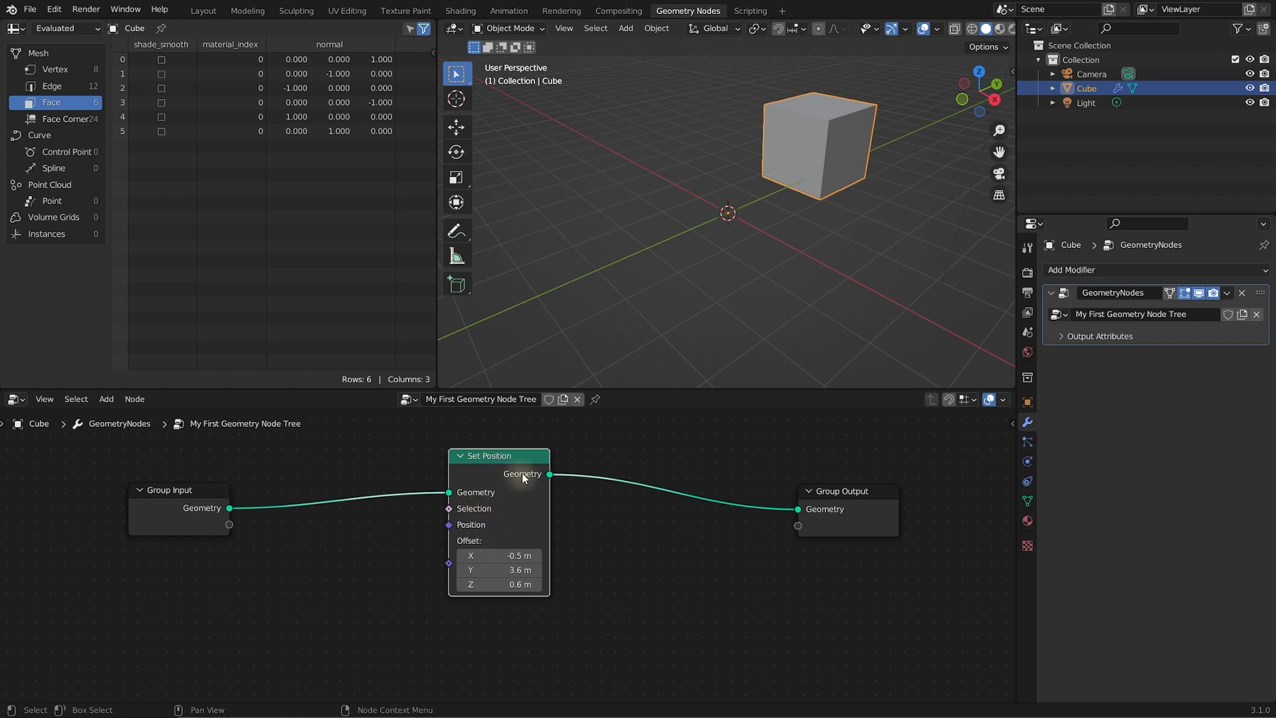
key("m")
left_click_drag(485, 486, 476, 485)
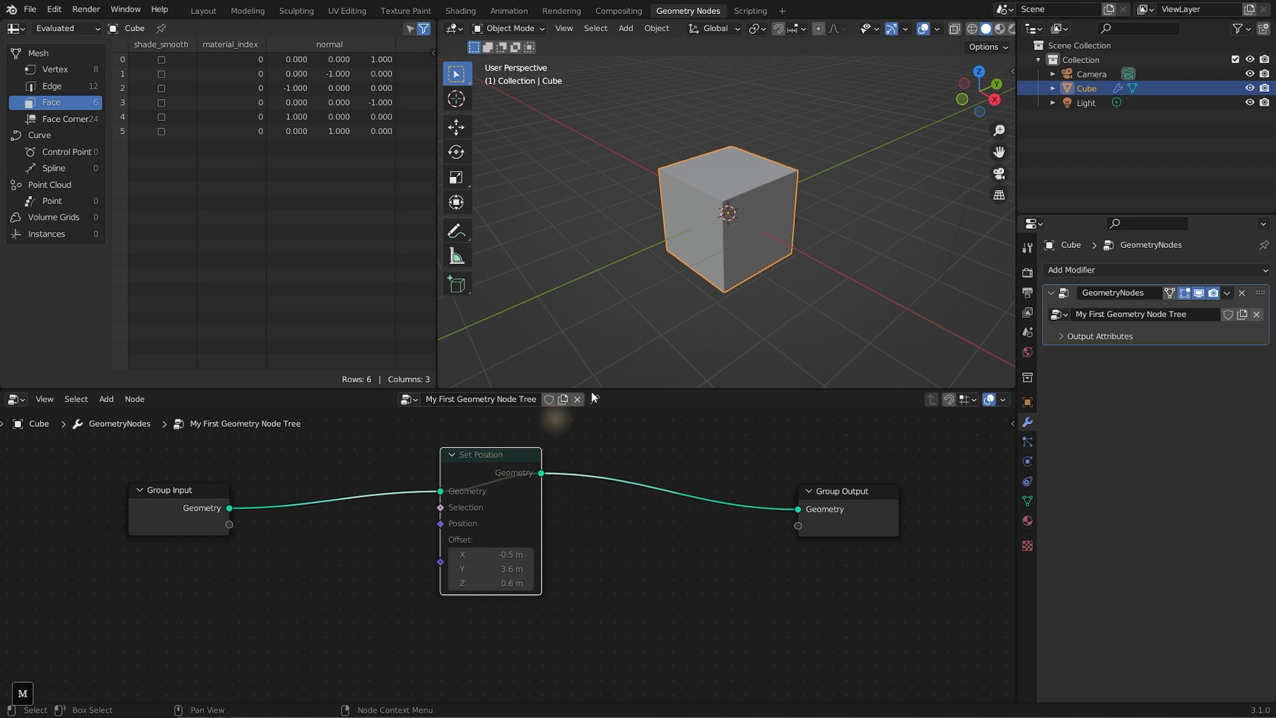
key("m")
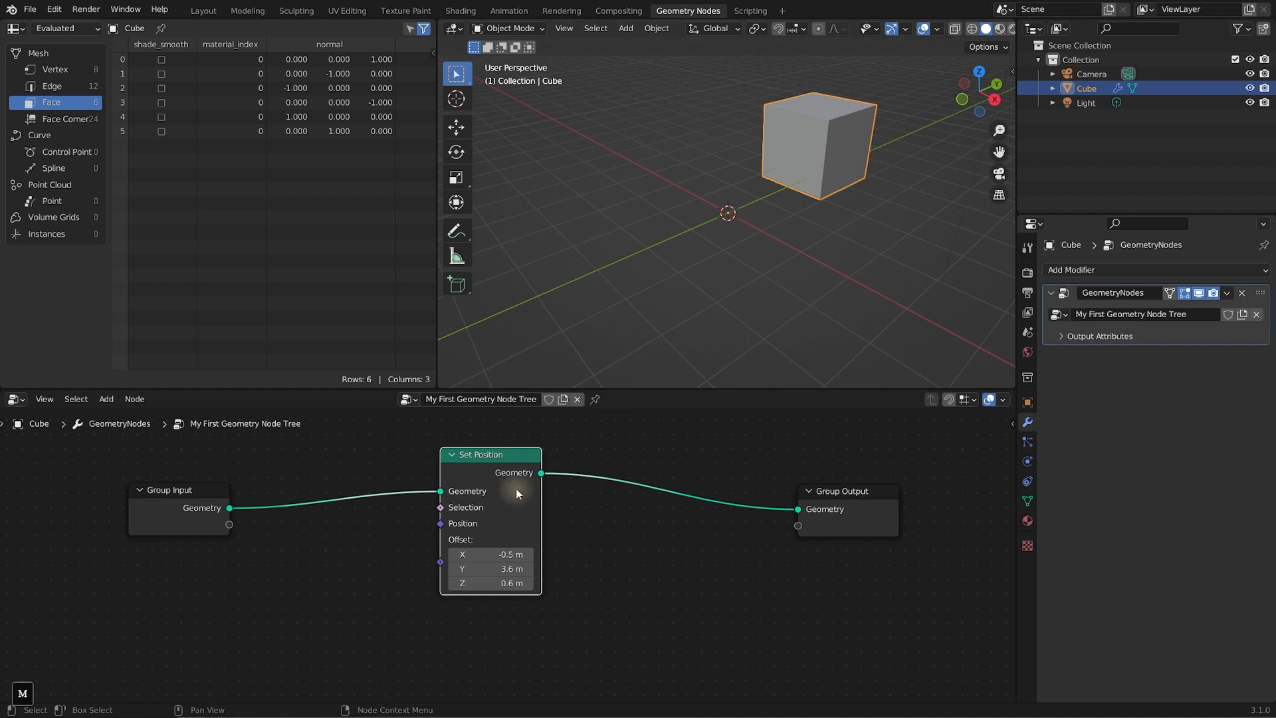
Collapse the Set Position node to its header and expand it again, keeping it between the group nodes
key("h")
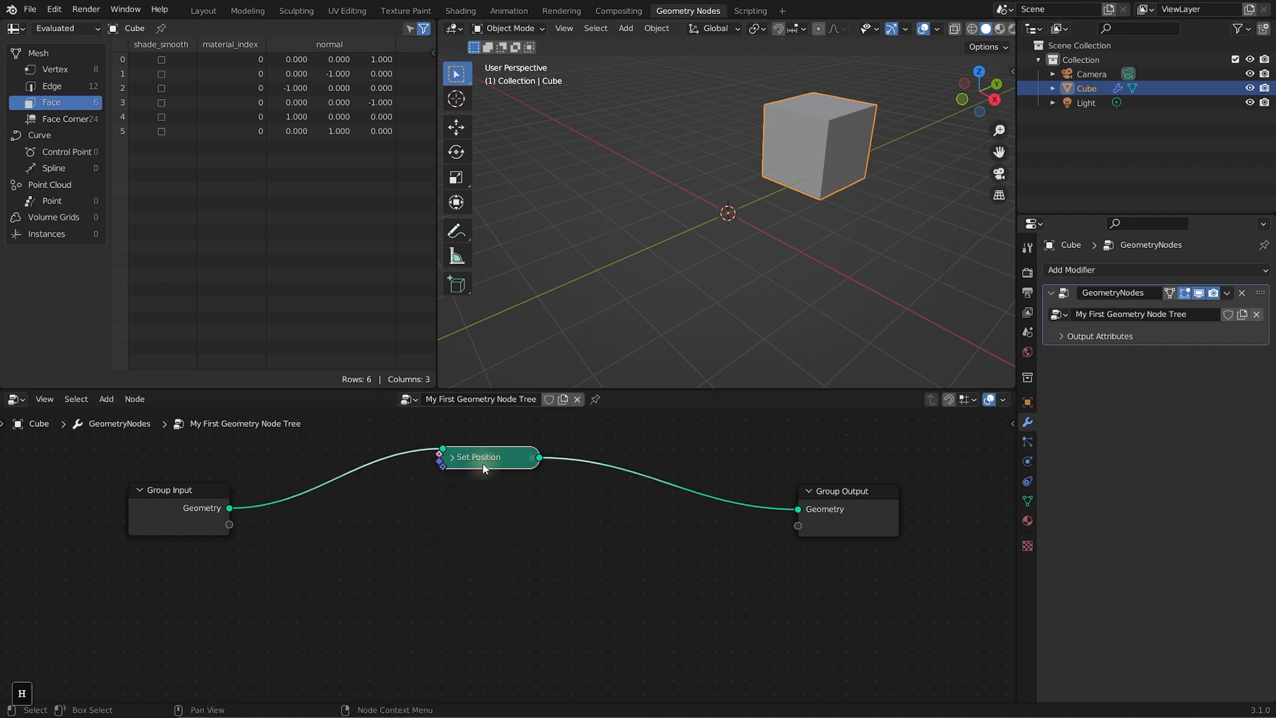
key("h")
key("h")
key("h")
scroll(525, 544, "down", 1)
scroll(525, 544, "up", 1)
mouse_move(471, 460)
left_mouse_down()
mouse_move(466, 476)
mouse_move(479, 458)
left_mouse_up()
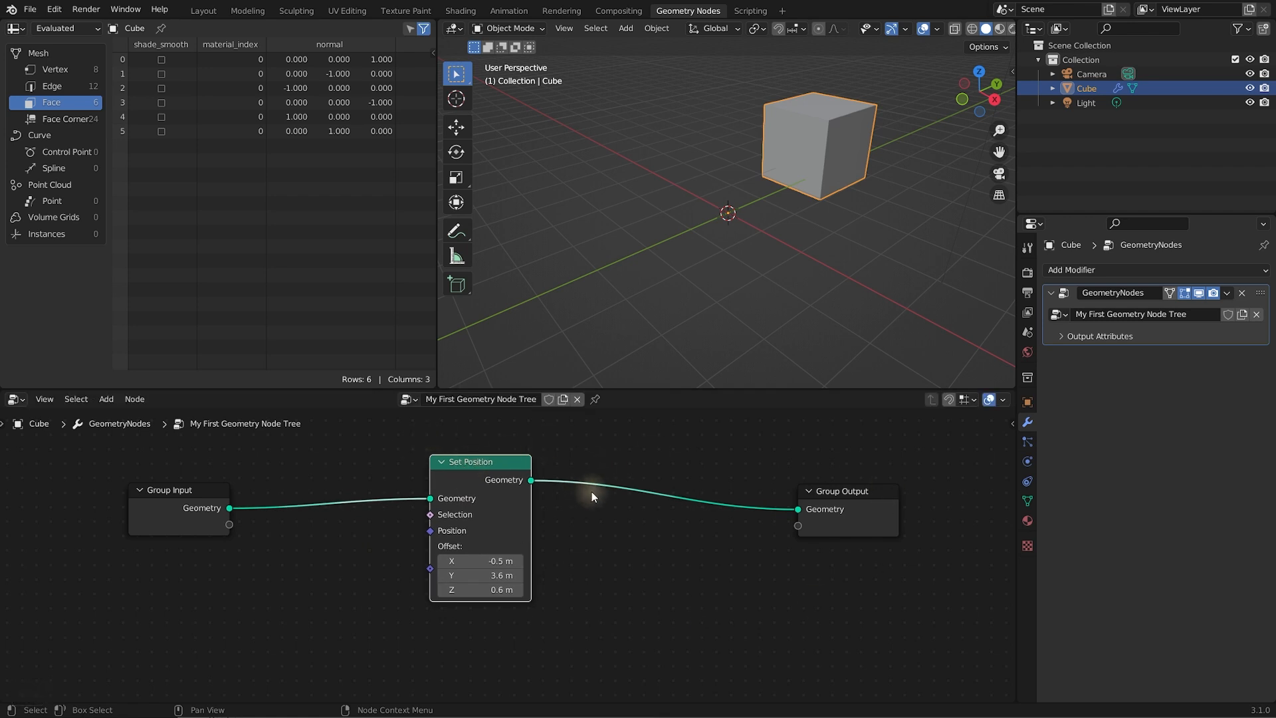
Try deleting the Set Position node both without and with reconnecting its links, undoing each deletion
left_click_drag(518, 471, 545, 467)
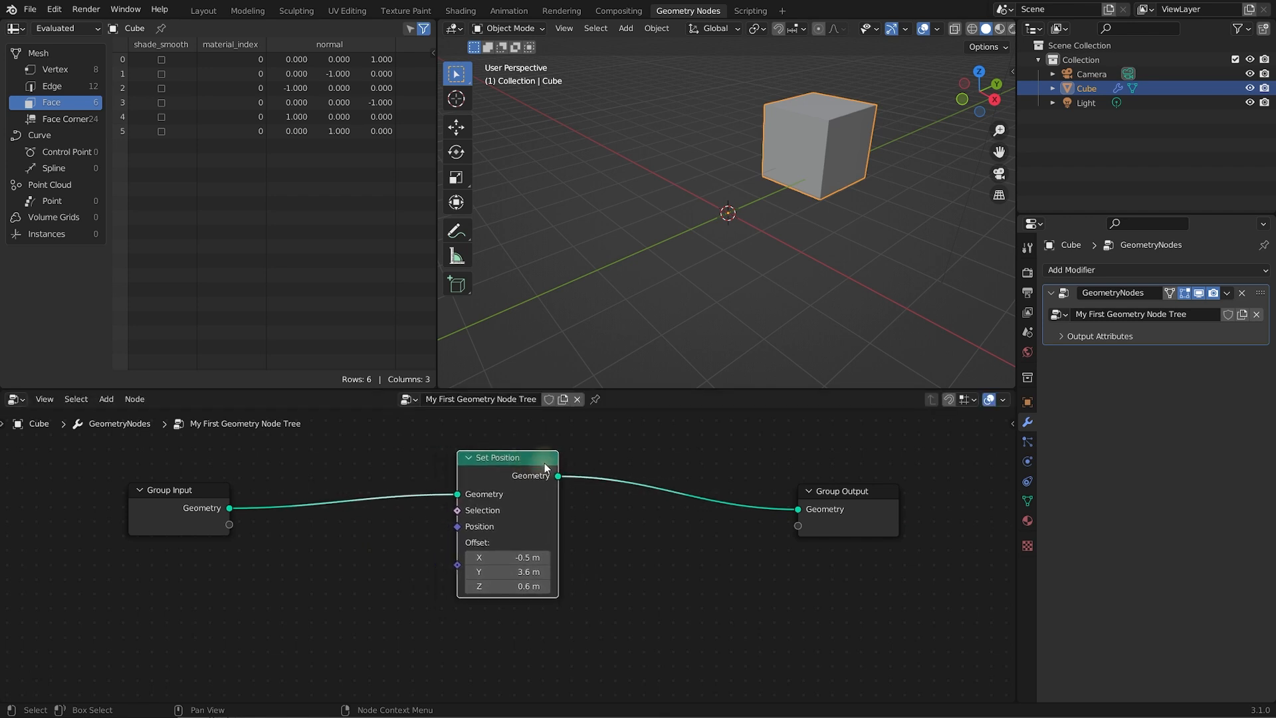
key("x")
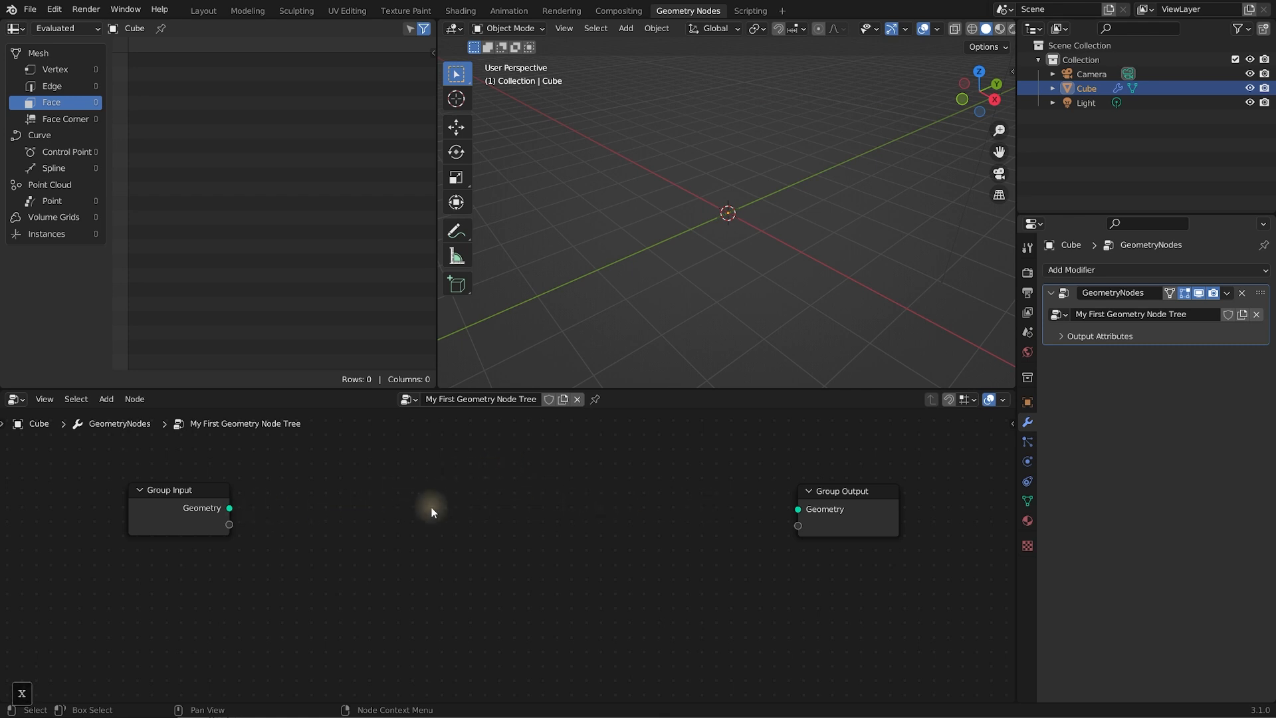
key("ctrl+z")
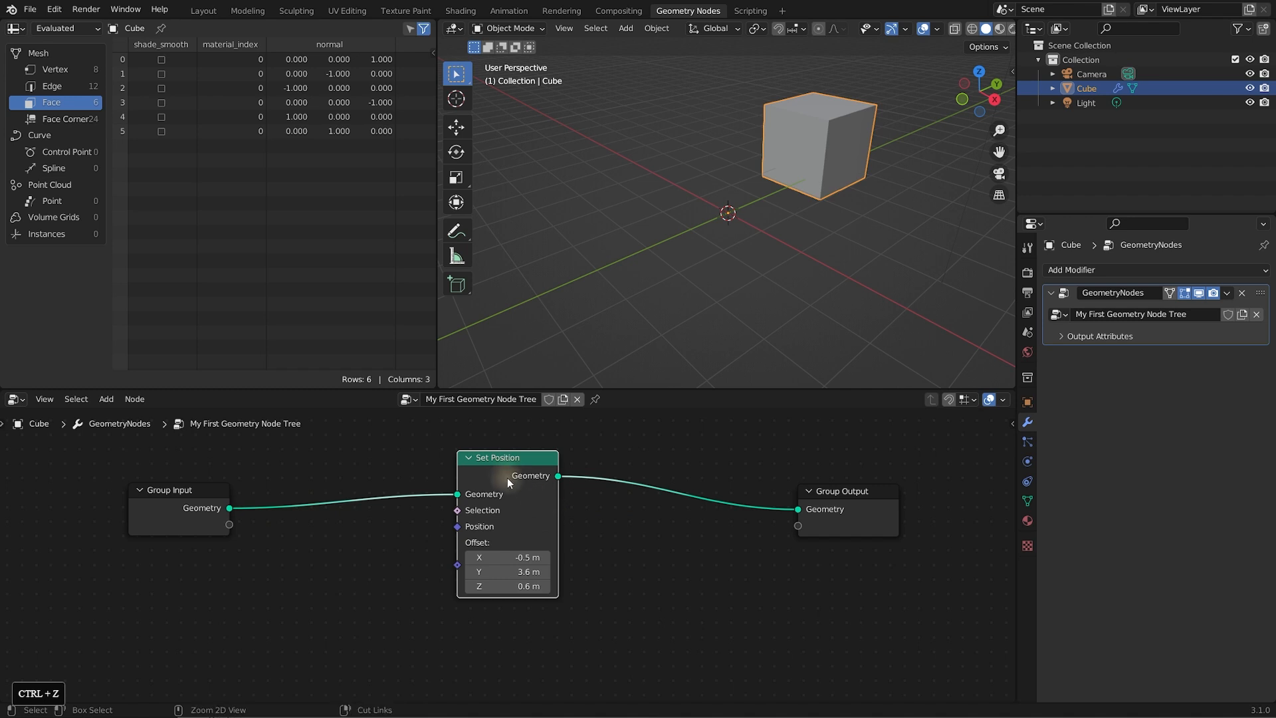
key("ctrl+x")
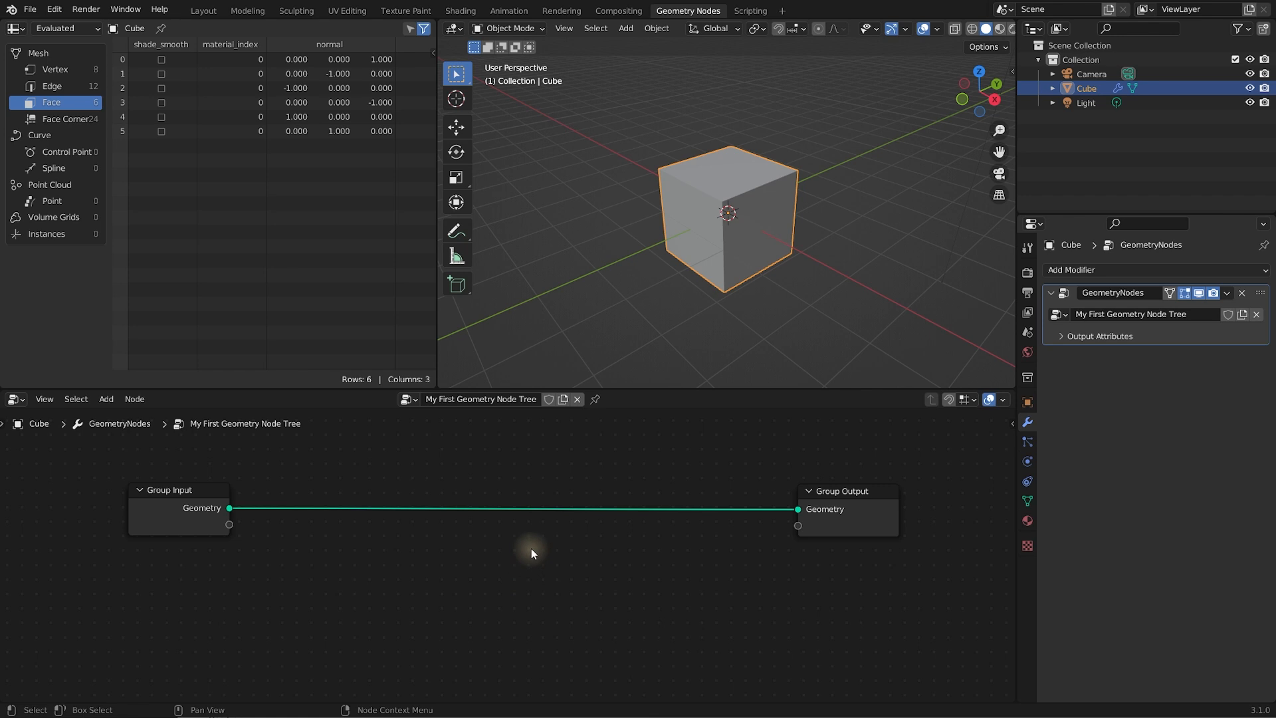
key("ctrl+z")
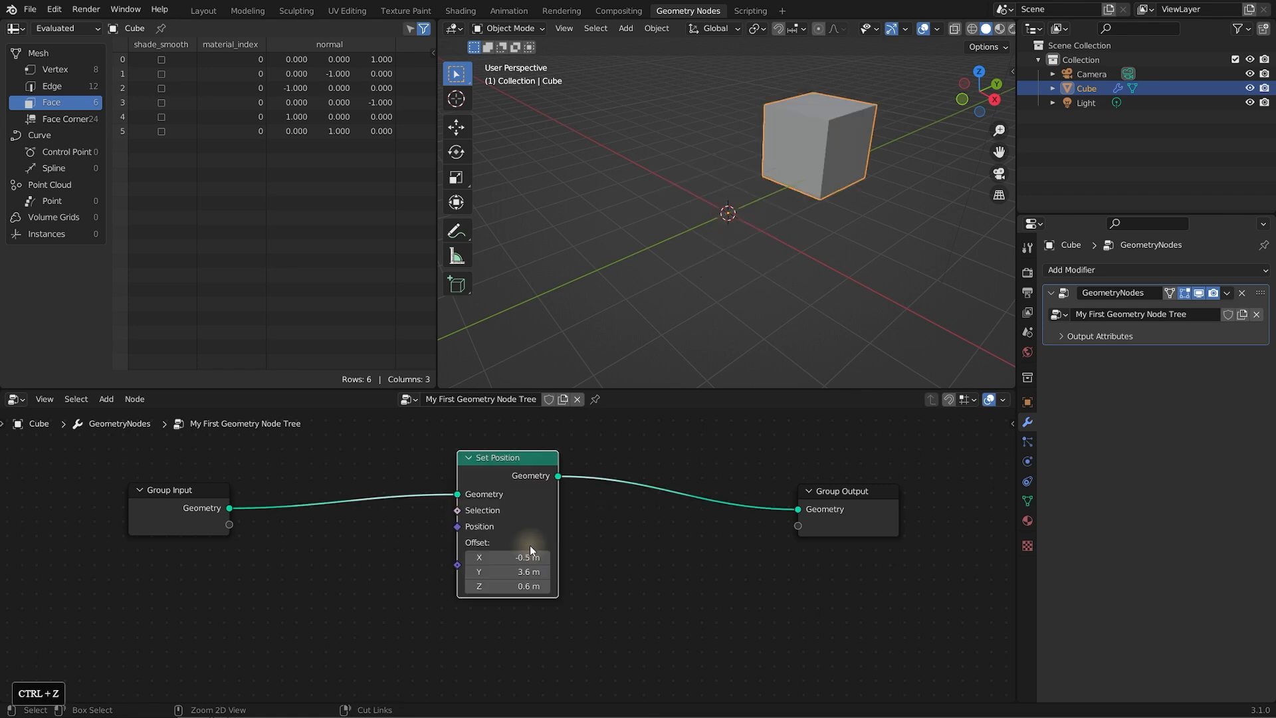
Look through the operations available for the Set Position node, keeping the node between the two group nodes
right_click(498, 461)
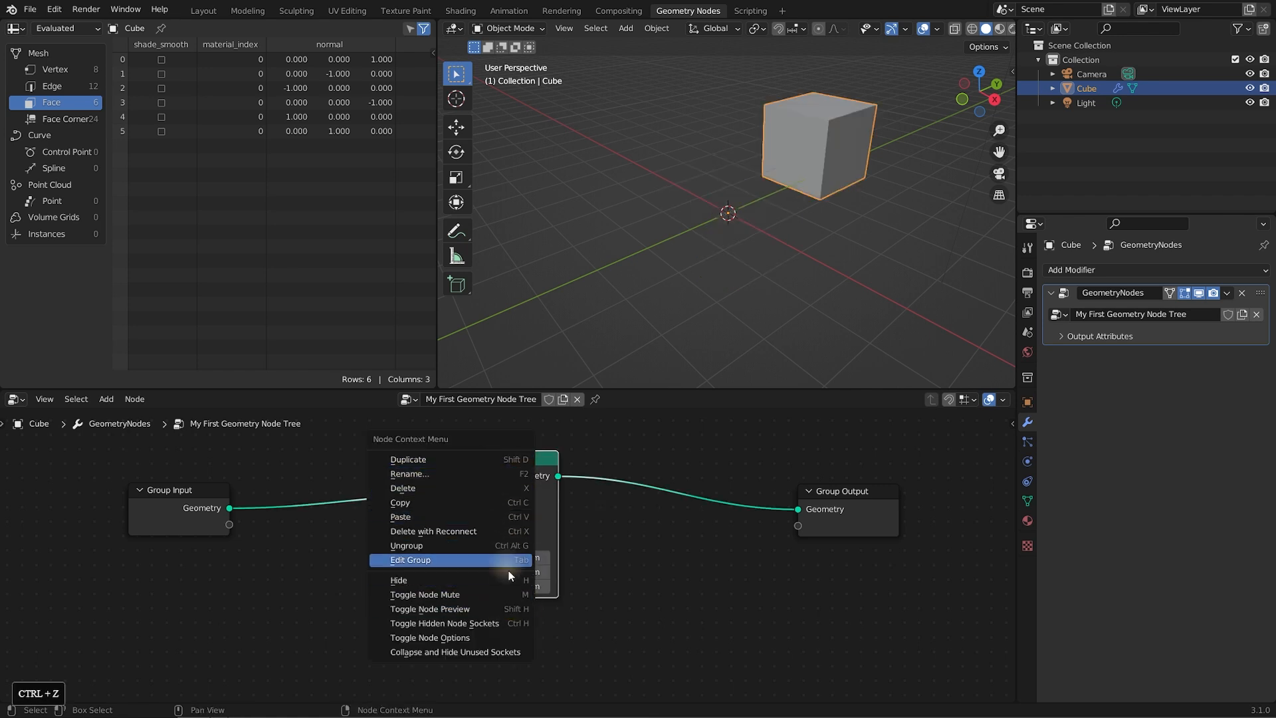
left_click(612, 519)
left_click_drag(524, 461, 532, 461)
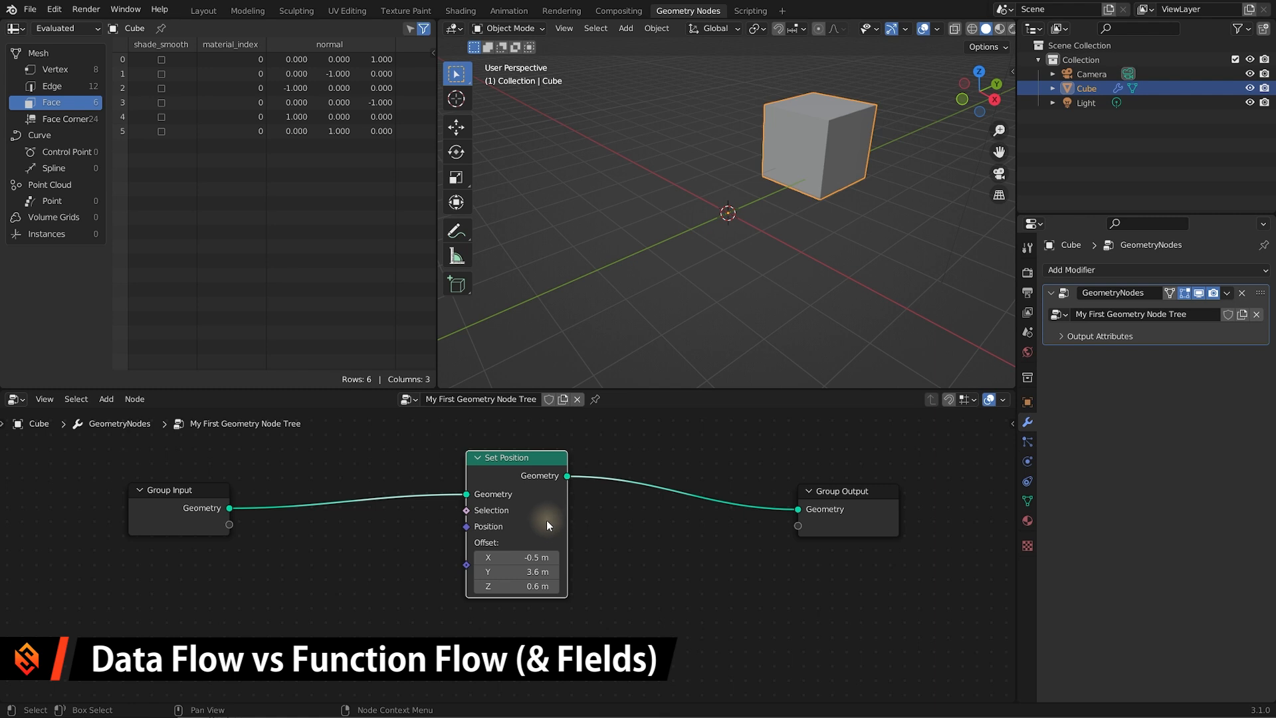
Set the Set Position node's offset to X -0.2 m and Y 2 m, and shift the node slightly towards Group Output
mouse_move(525, 557)
left_mouse_down()
mouse_move(495, 556)
mouse_move(573, 563)
mouse_move(540, 570)
left_mouse_up()
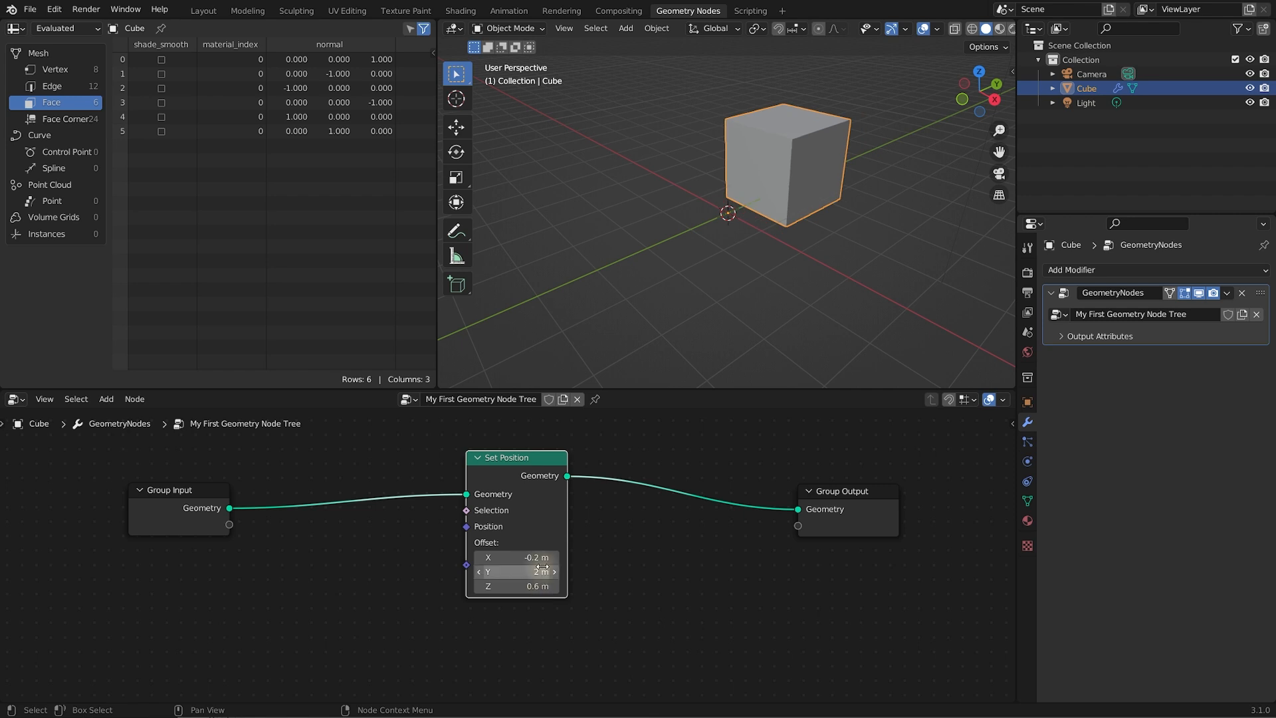
left_click_drag(513, 463, 523, 464)
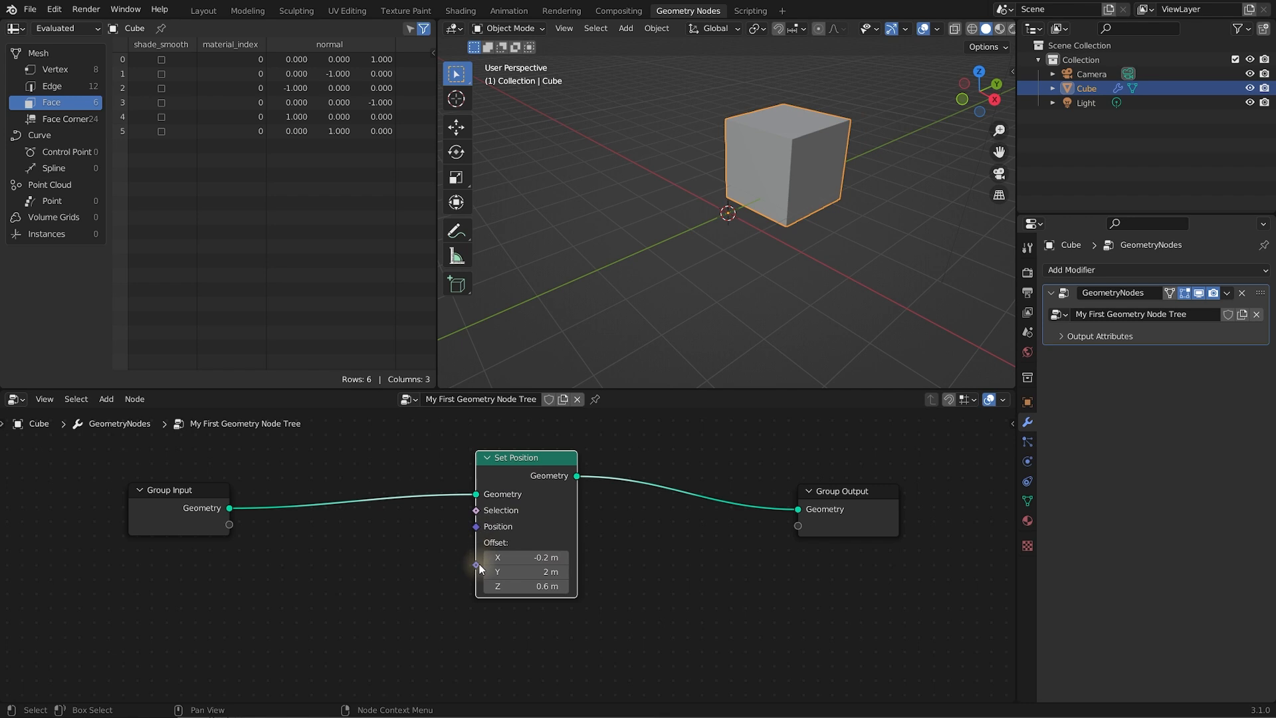
mouse_move(479, 533)
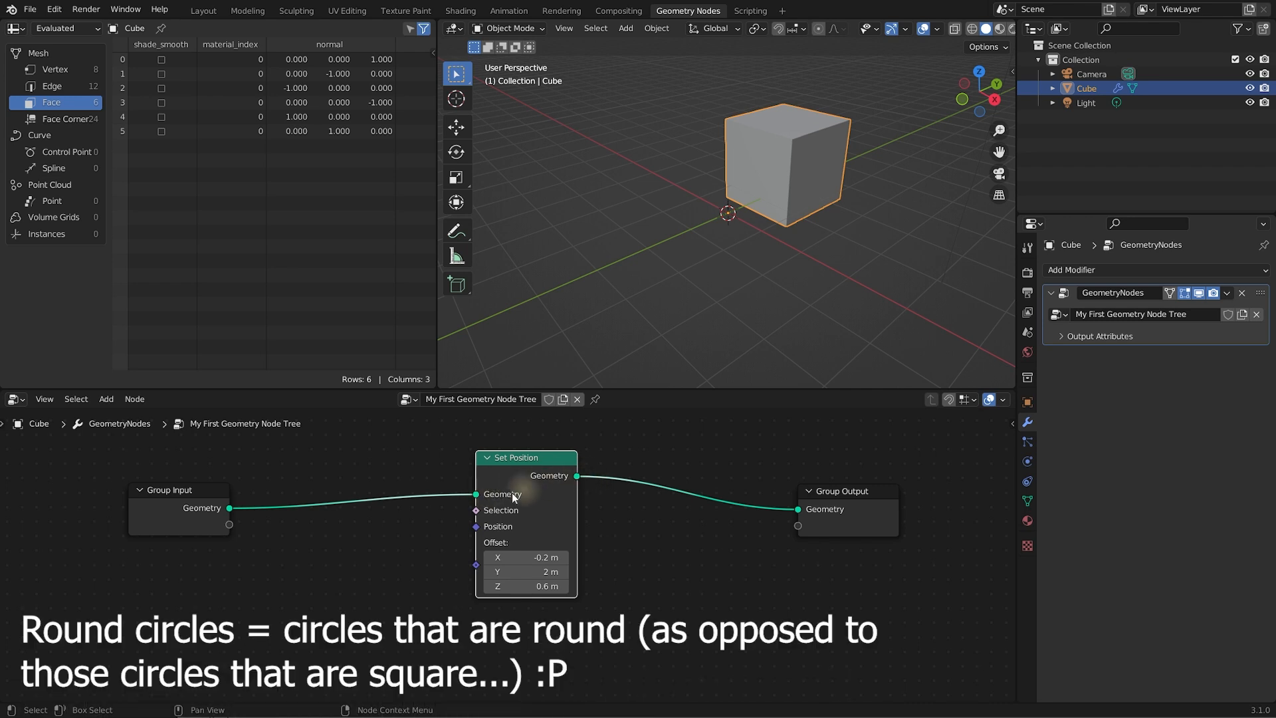
middle_click_drag(450, 495, 469, 498)
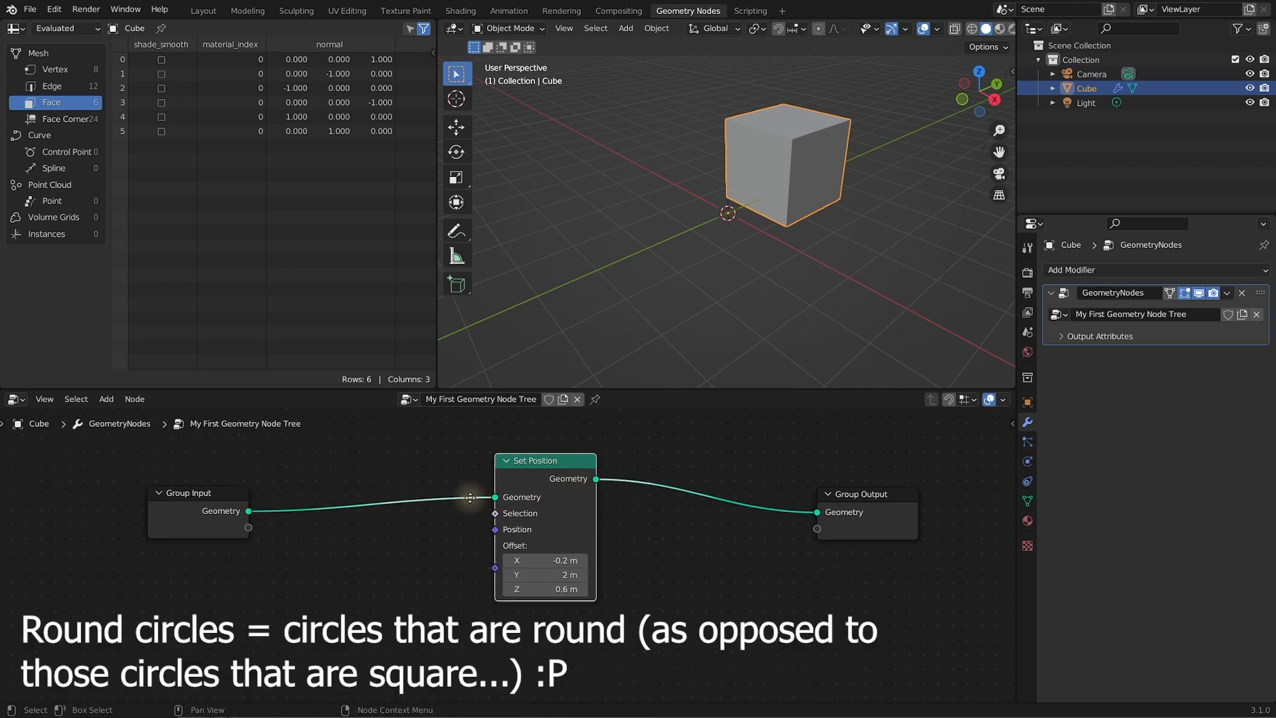
Move the Group Input node slightly up and away from Set Position, and inspect the description of the Position input socket
left_click_drag(219, 493, 208, 480)
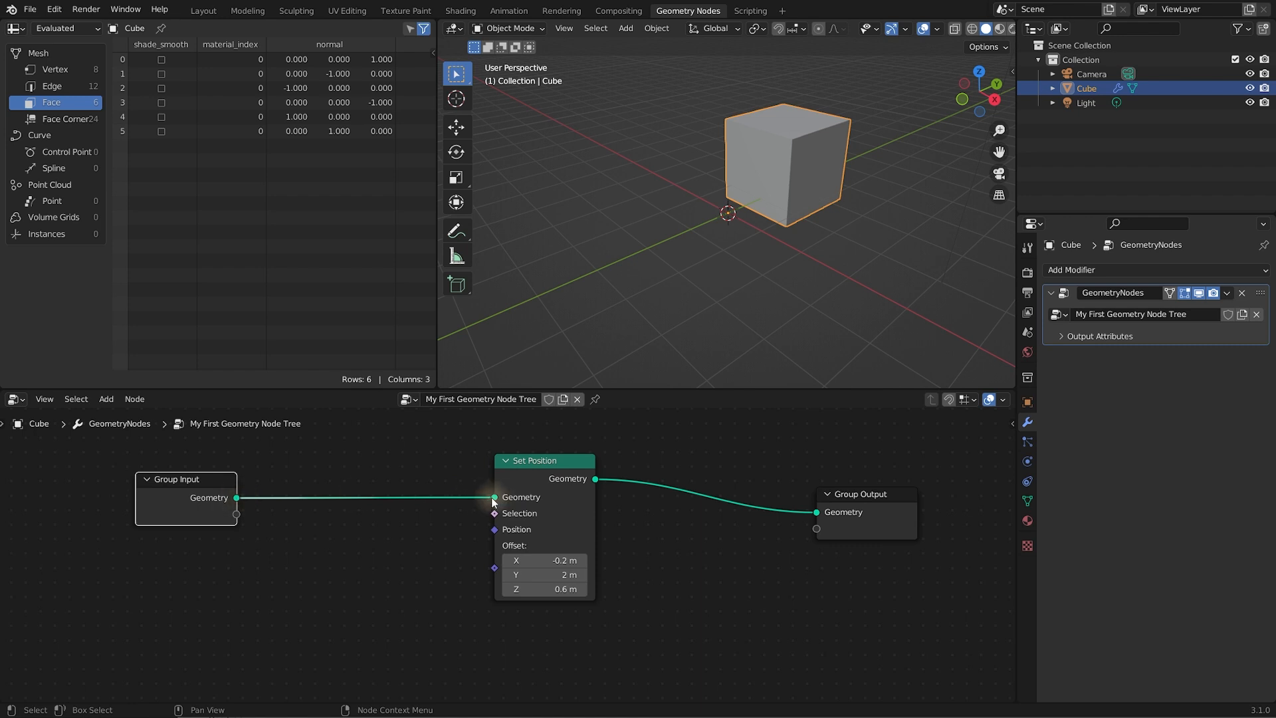
left_click_drag(208, 483, 200, 486)
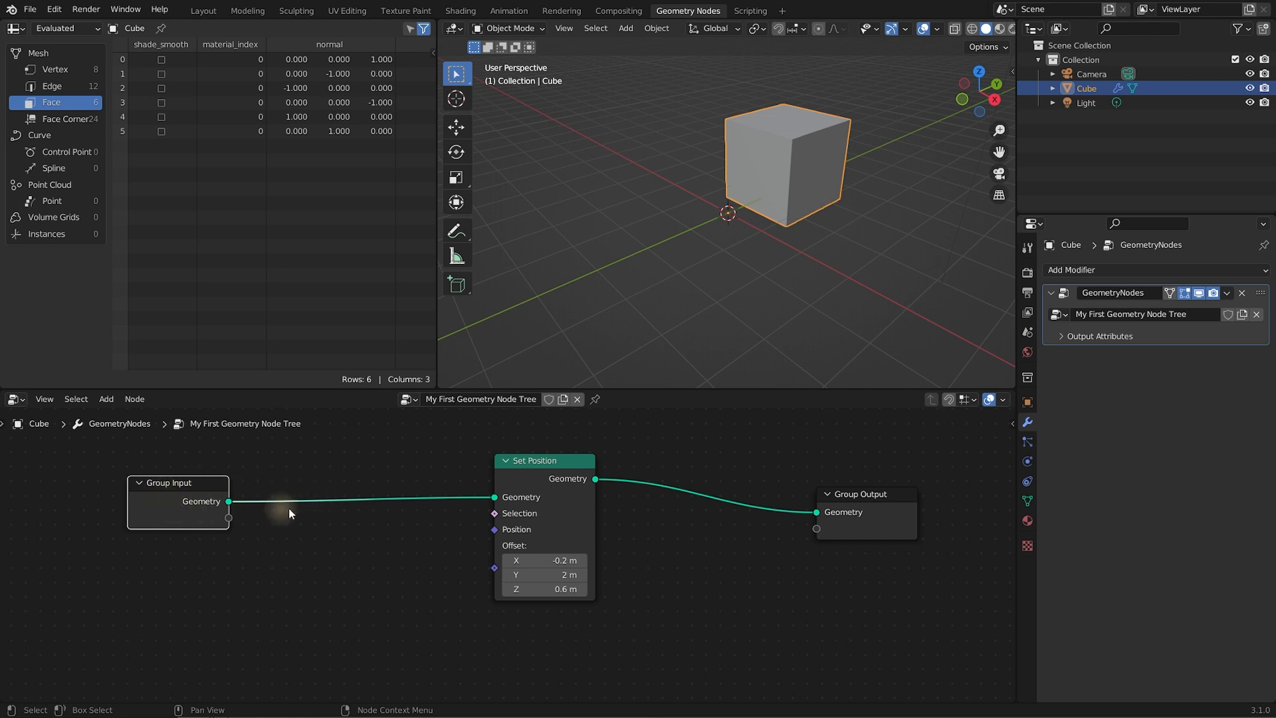
left_click_drag(173, 484, 159, 472)
mouse_move(213, 490)
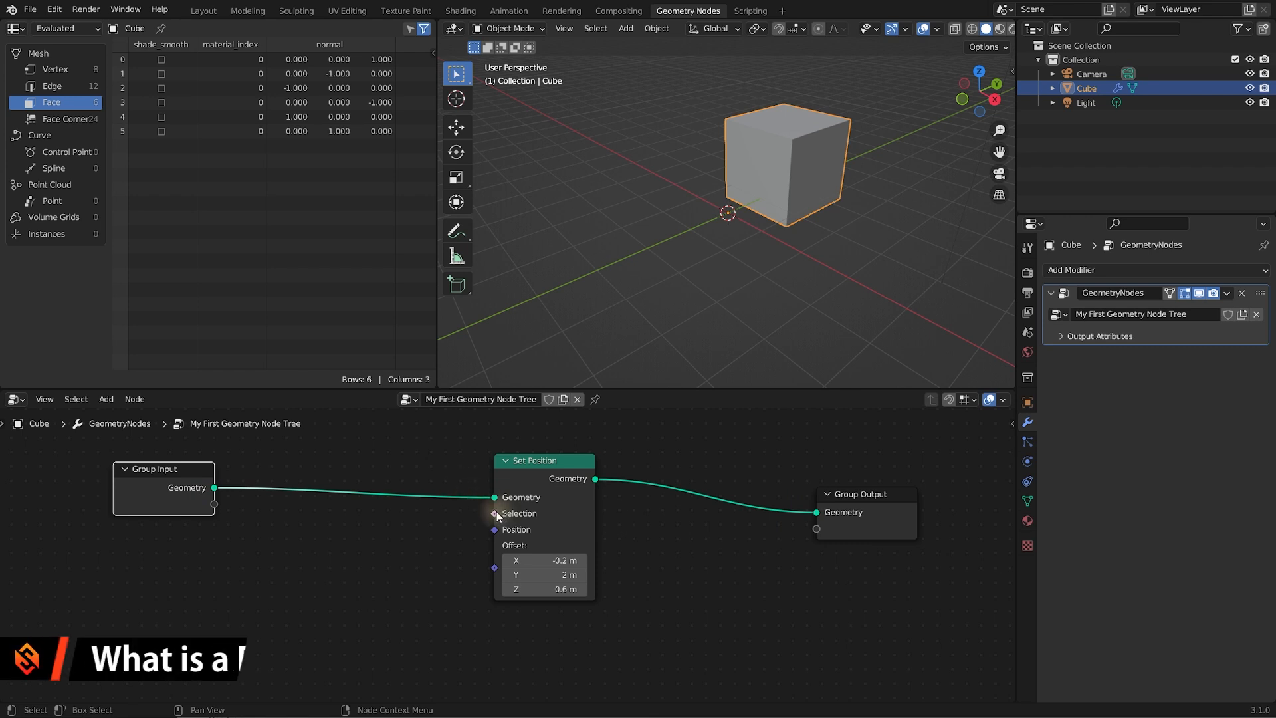
mouse_move(494, 532)
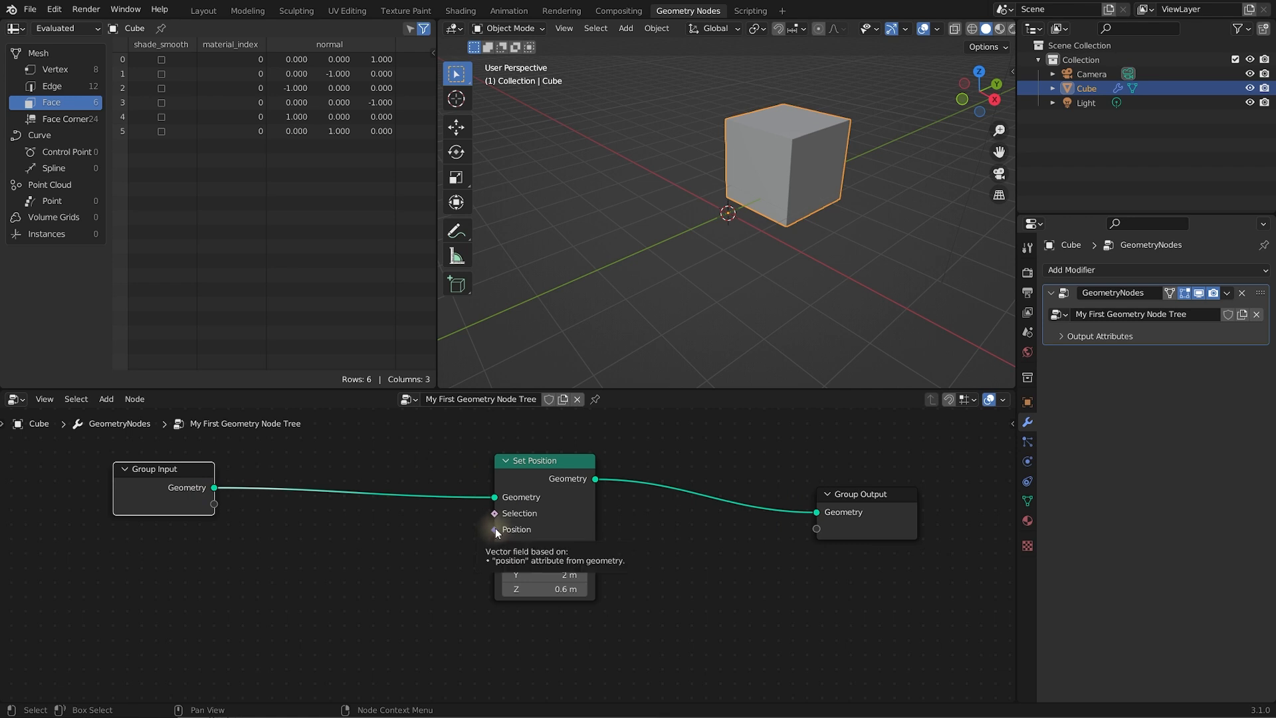
Nudge the Set Position node towards Group Output and set its X offset to -1.5 m
left_click_drag(534, 474, 546, 467)
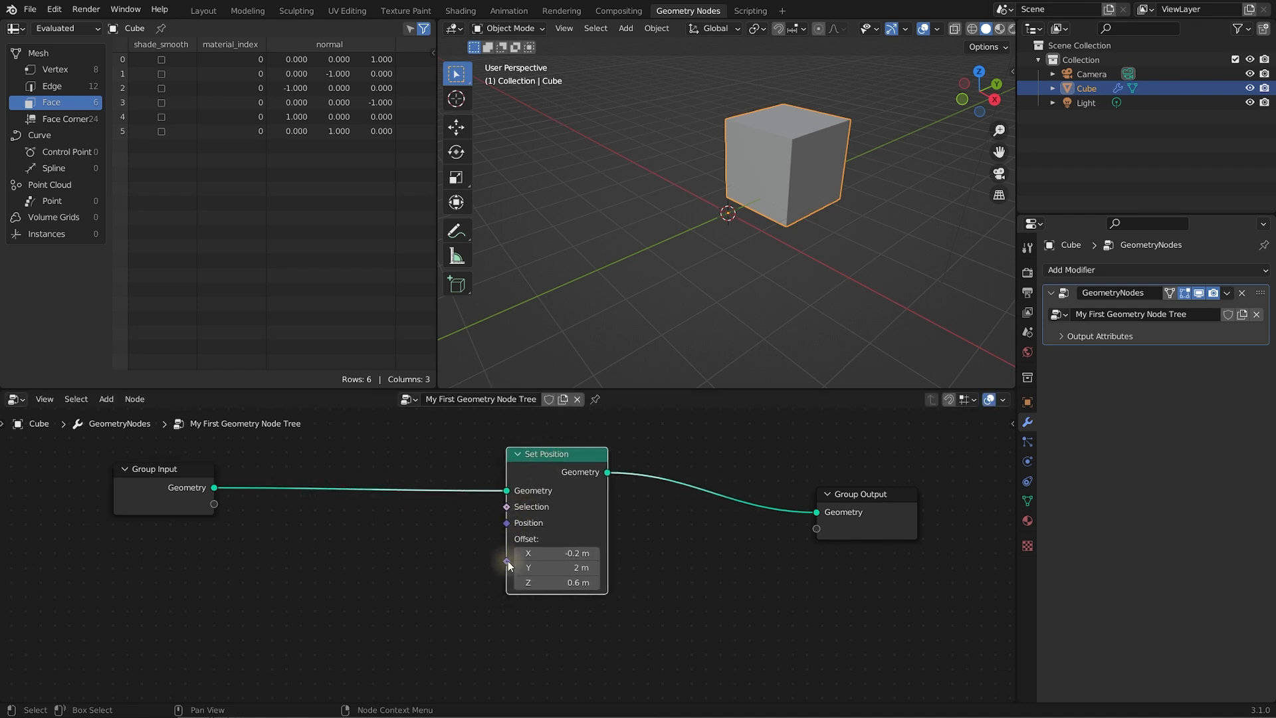
left_click_drag(576, 553, 573, 553)
left_click(337, 539)
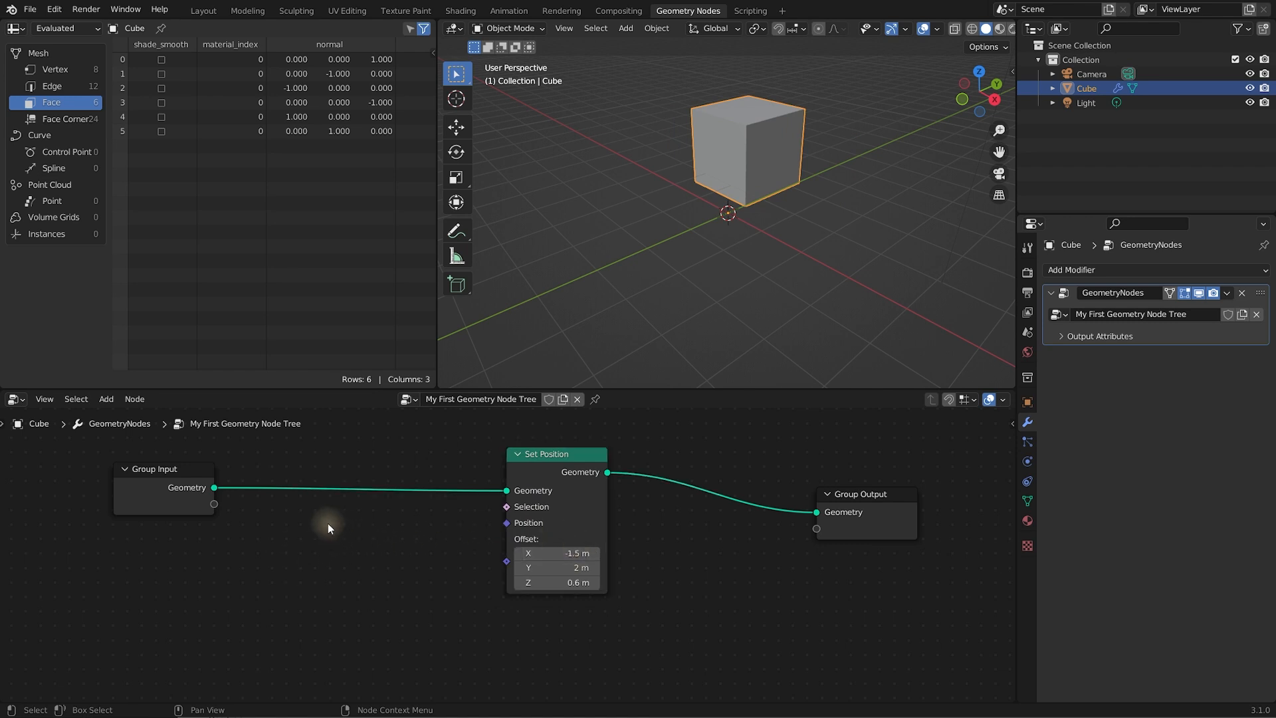
Search for a Random Value node and place it unconnected below the link between Group Input and Set Position
key("shift+a")
mouse_move(315, 529)
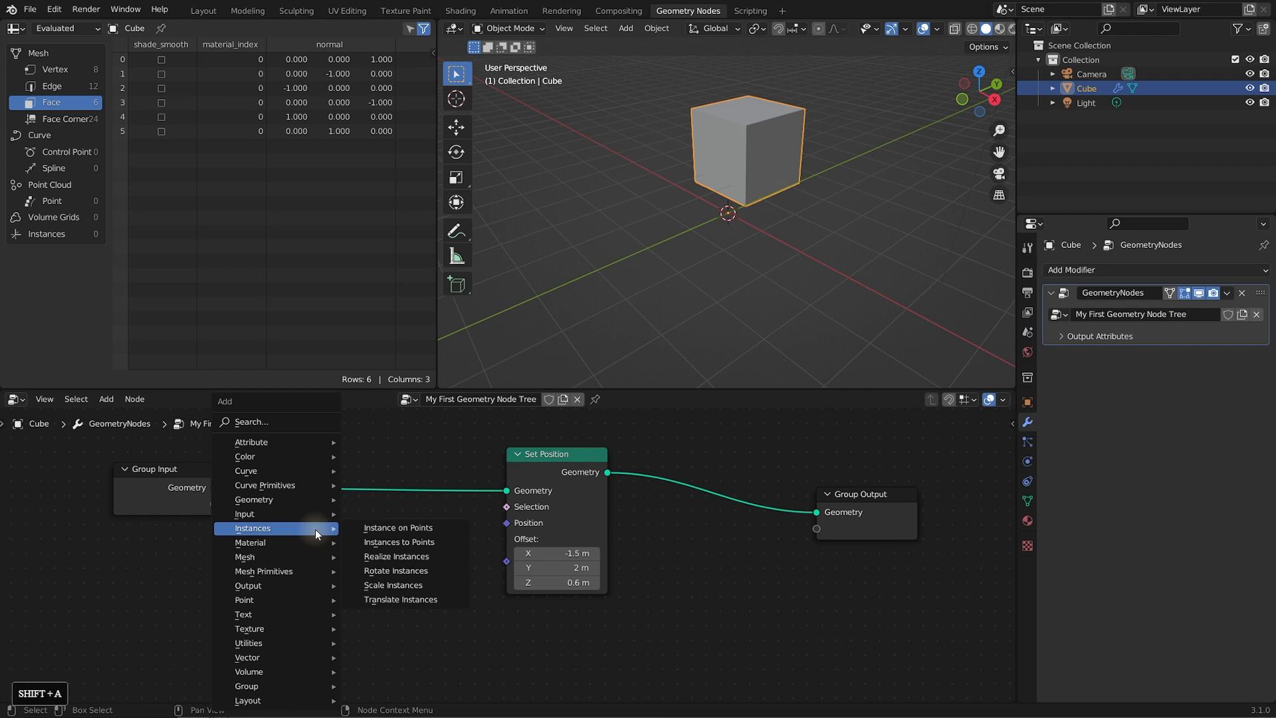
mouse_move(267, 644)
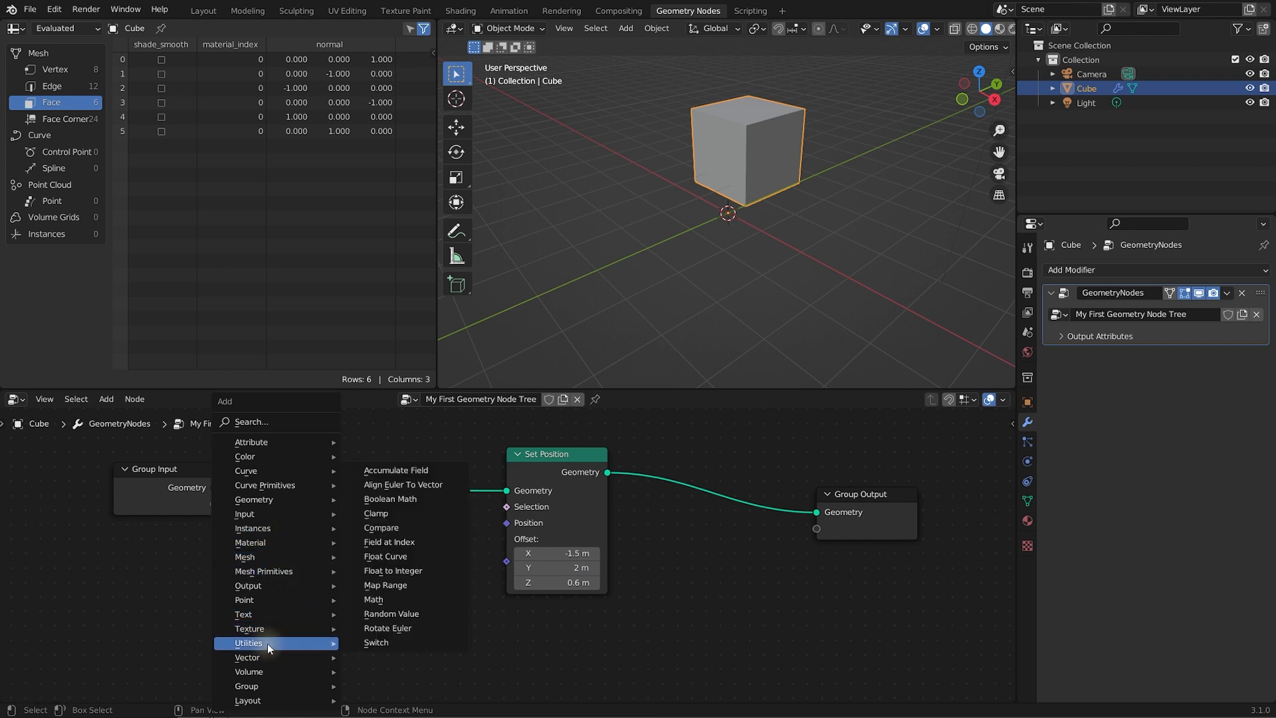
left_click(249, 422)
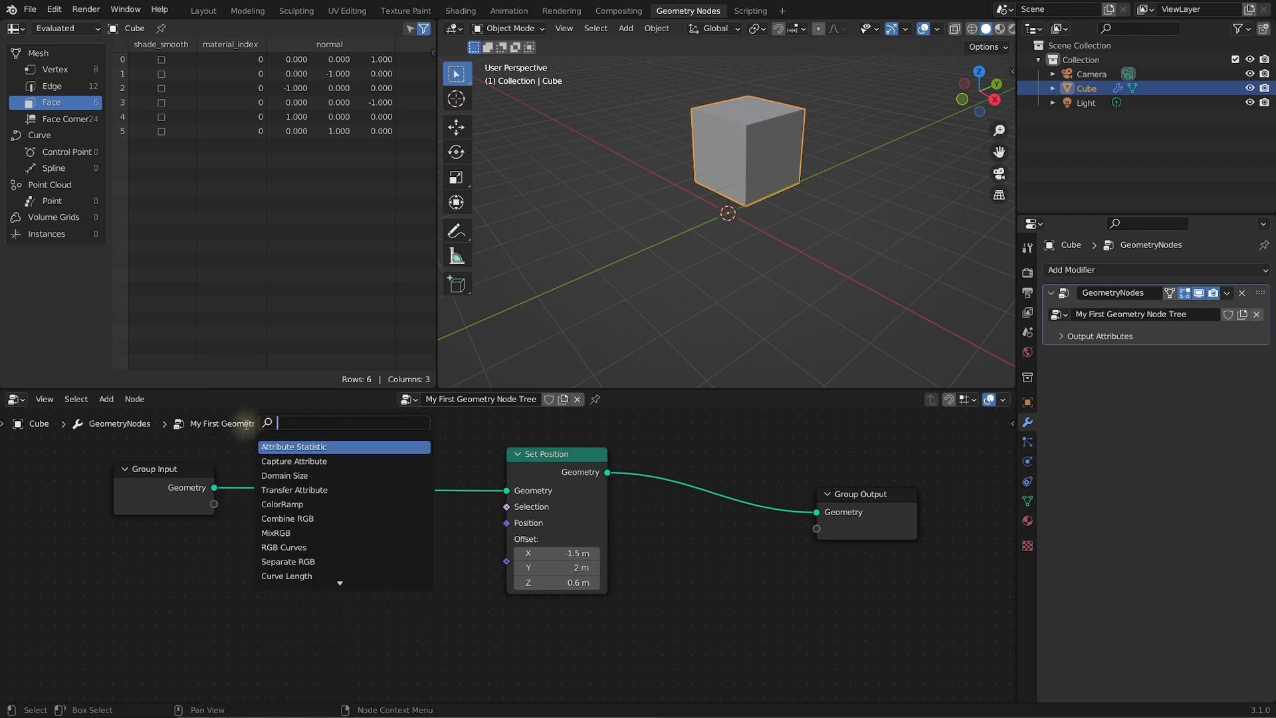
type("random")
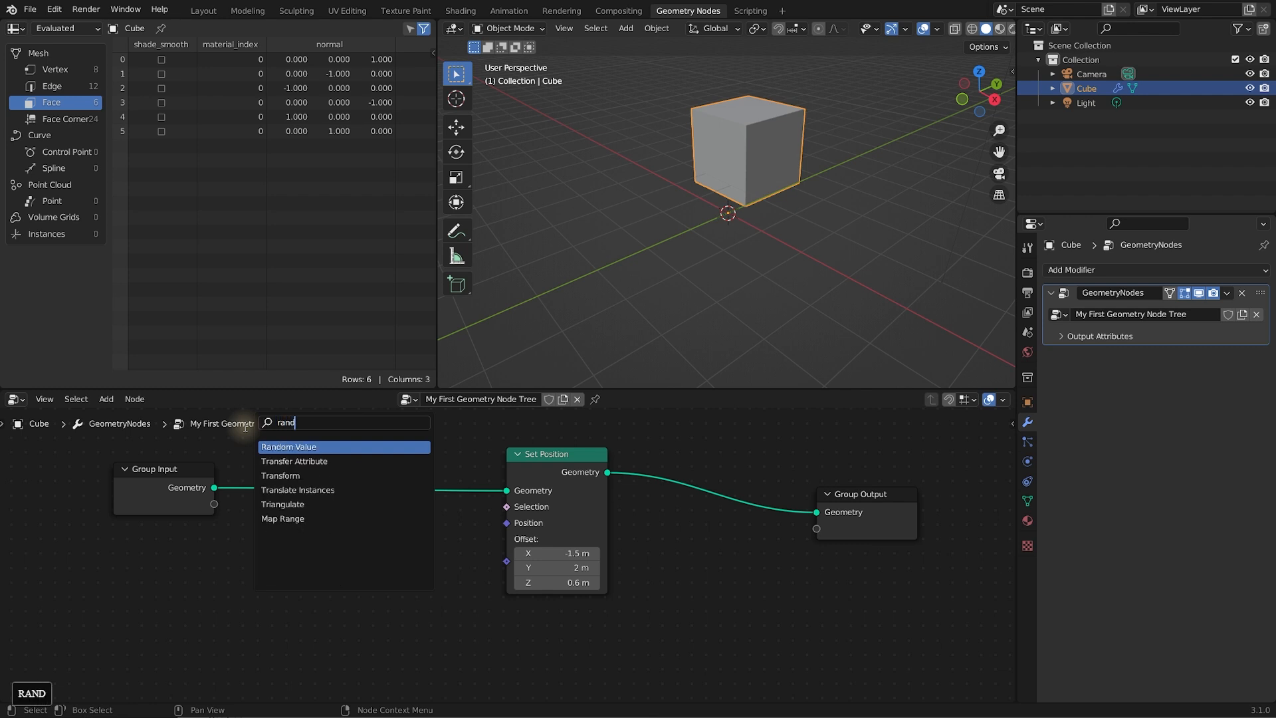
left_click(291, 447)
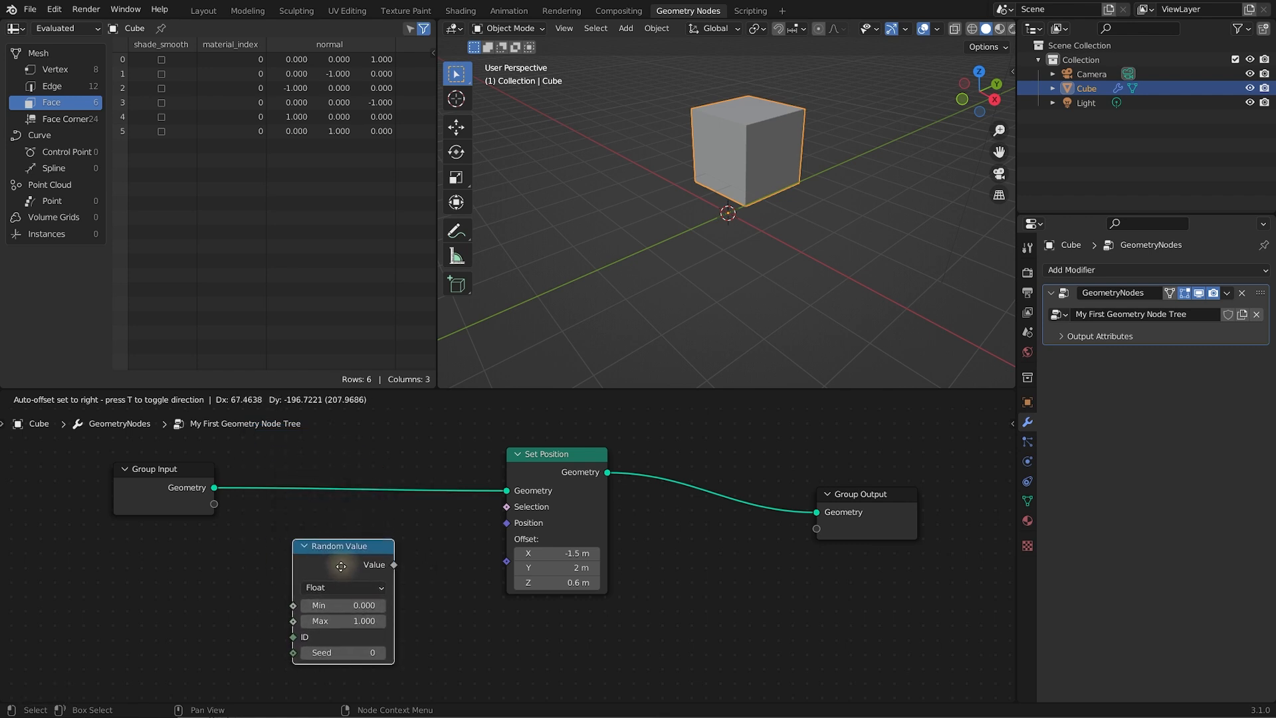
left_click(352, 568)
middle_click_drag(448, 565, 423, 546)
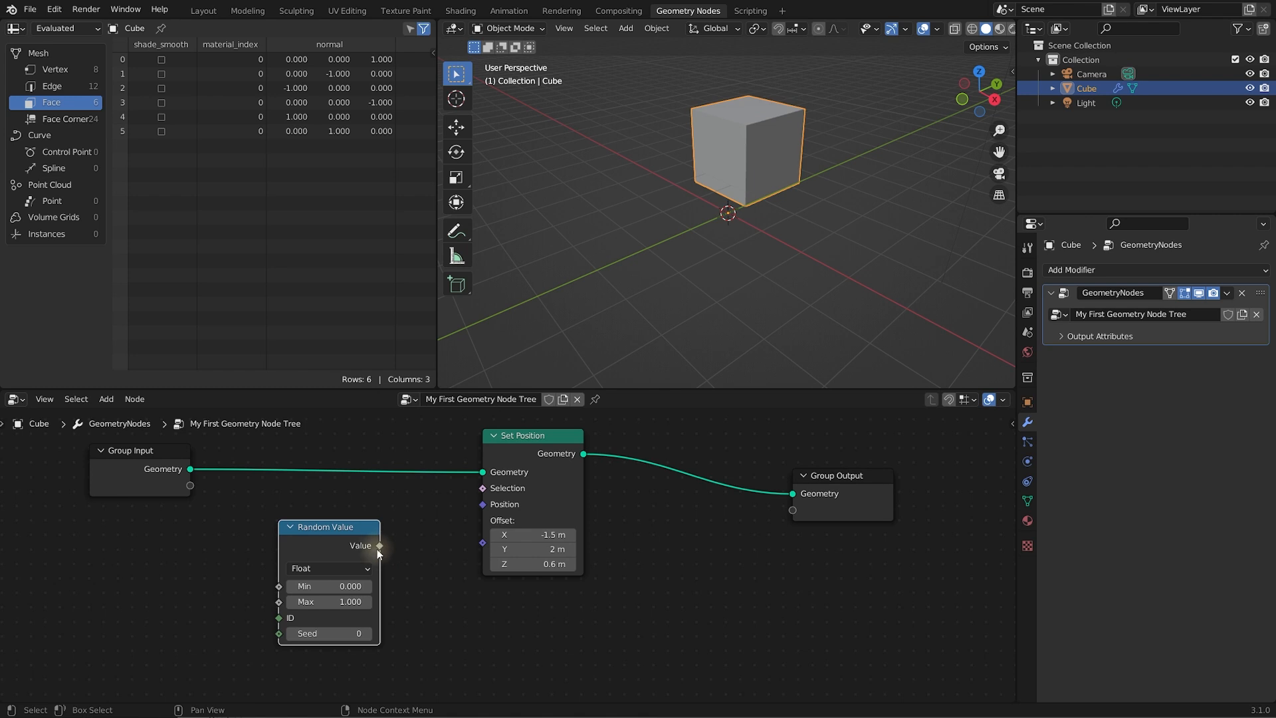
left_click_drag(357, 532, 339, 529)
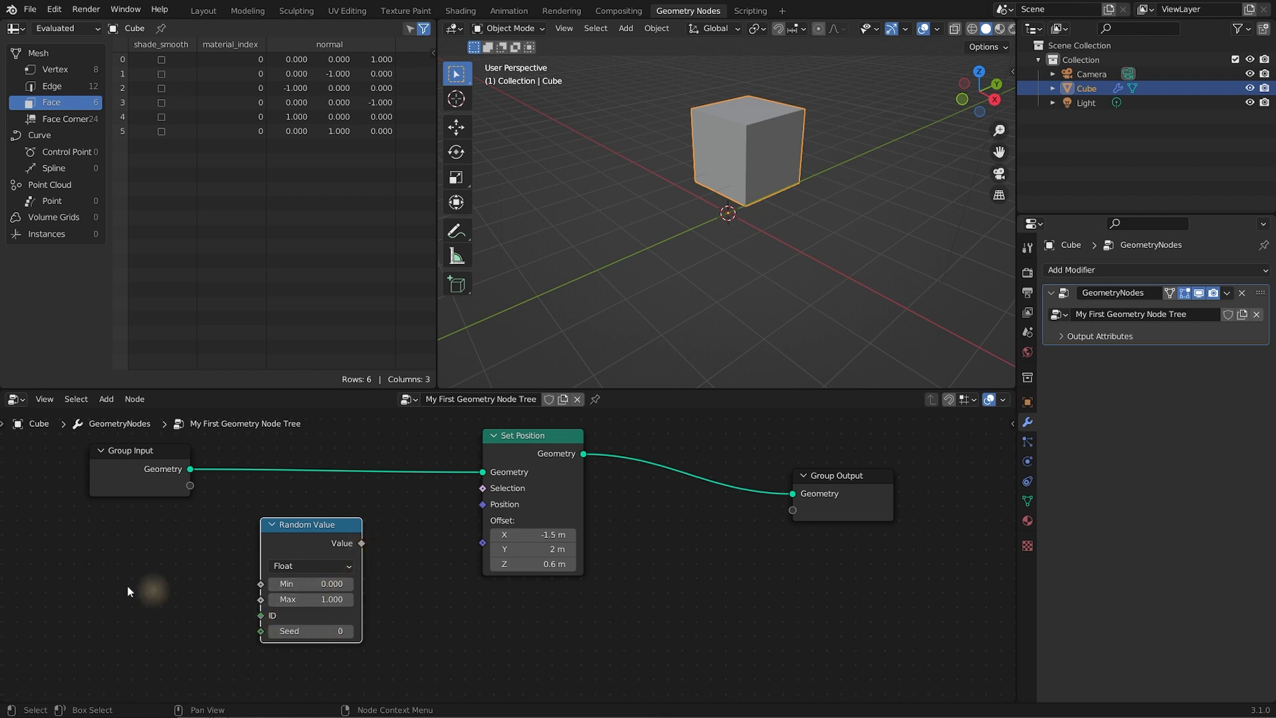
Switch the Random Value node's data type to Vector and connect its Value output to Set Position's Offset input
middle_click_drag(210, 589, 201, 576)
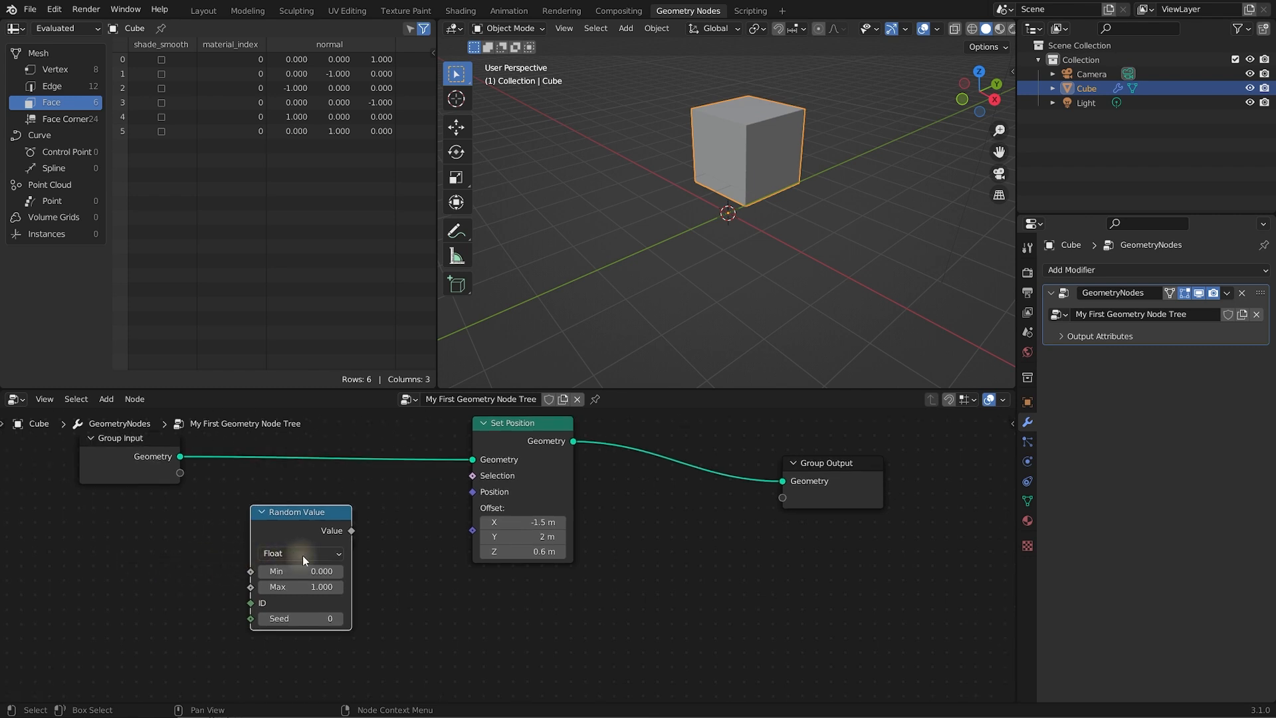
left_click(336, 555)
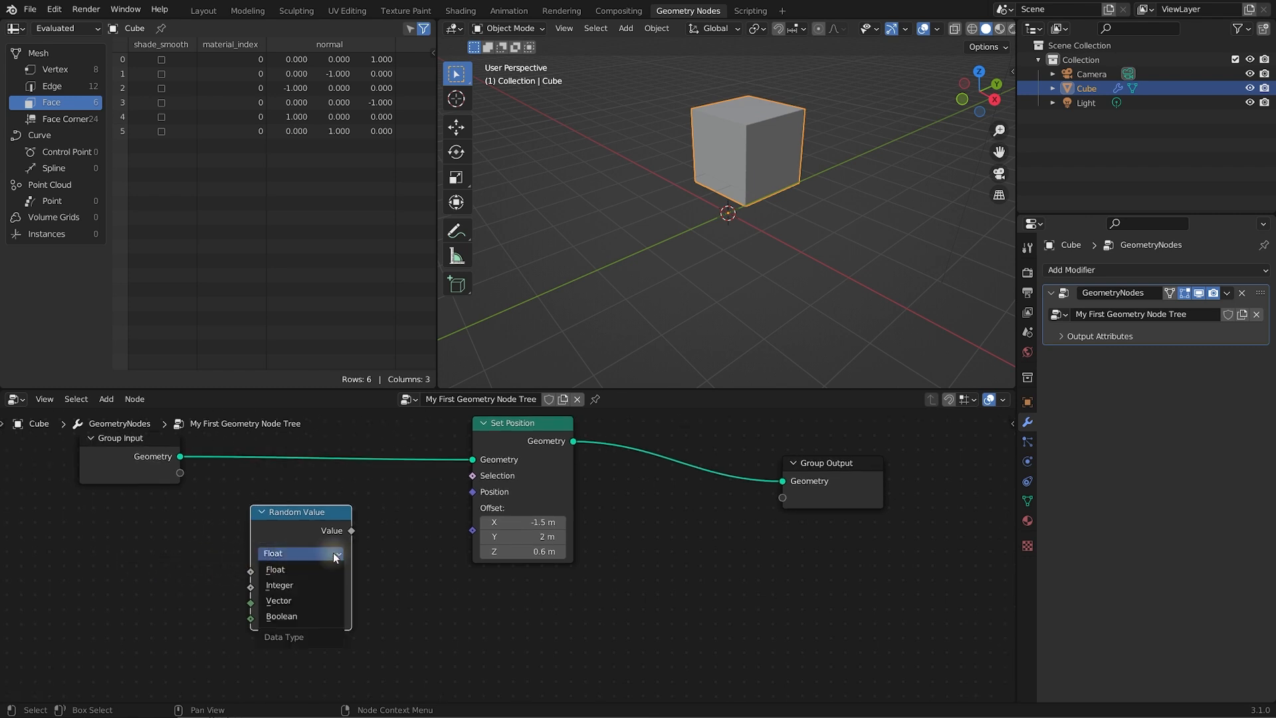
left_click(297, 599)
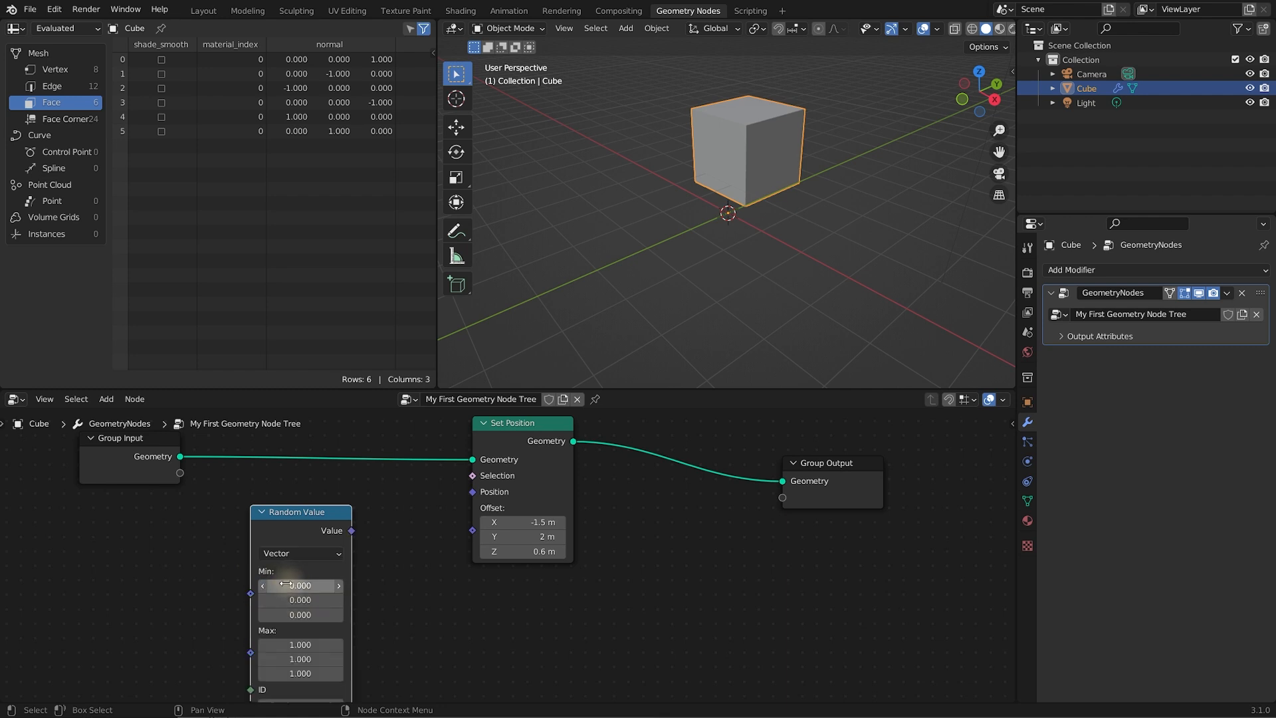
middle_click_drag(511, 536, 501, 545)
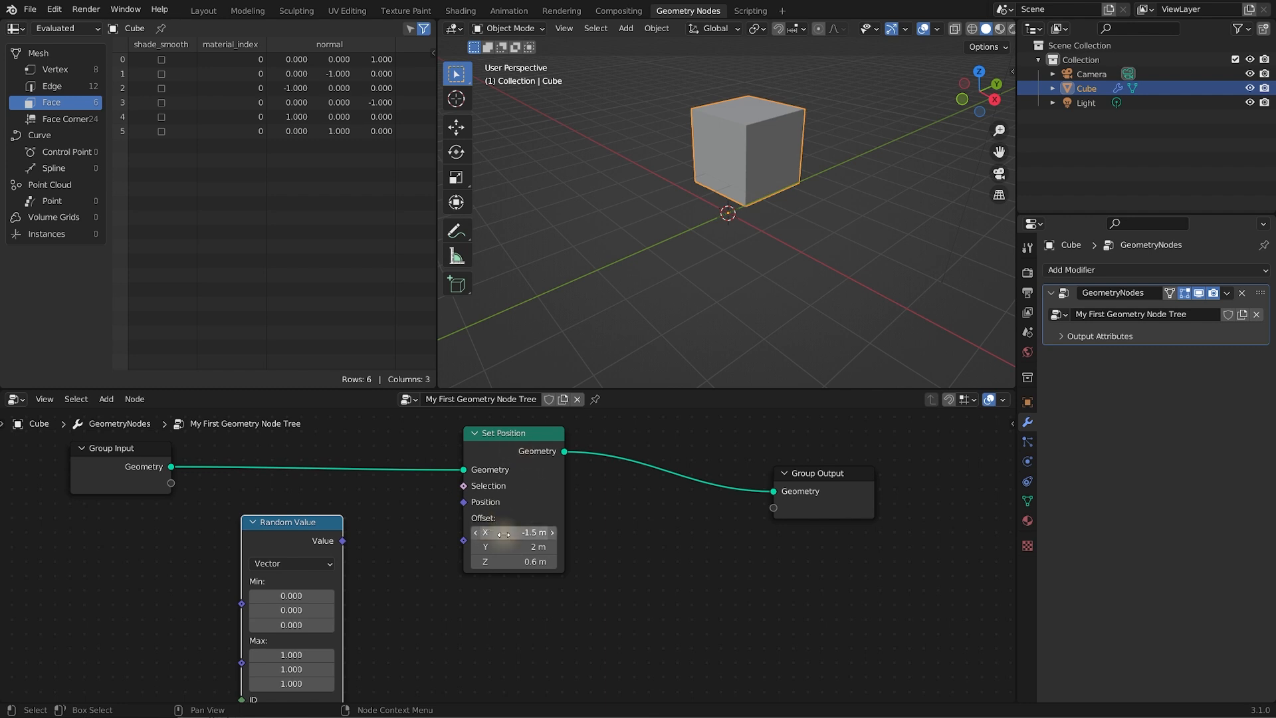
middle_click_drag(387, 546, 380, 506)
left_click_drag(335, 501, 458, 503)
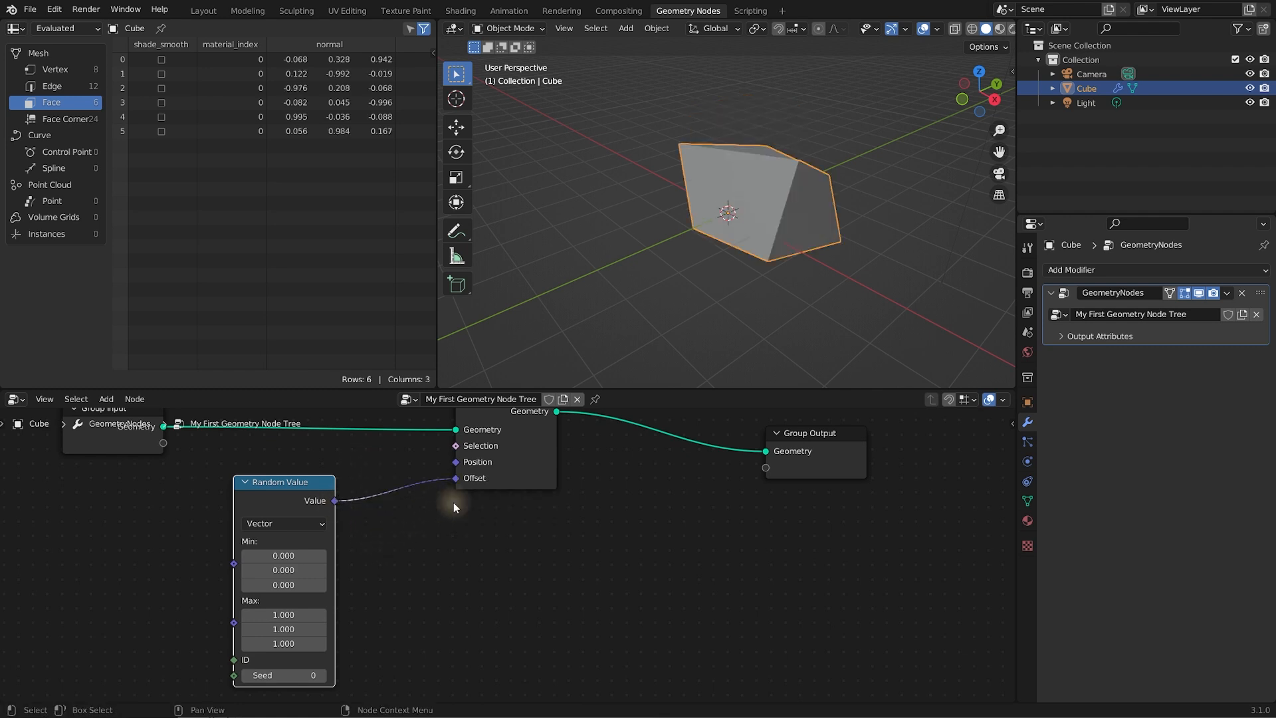
Inspect the deformed cube from other angles and spread the Group Input and Set Position nodes slightly farther apart
middle_click_drag(811, 235, 781, 245)
middle_click_drag(615, 461, 660, 516)
left_click_drag(565, 448, 569, 445)
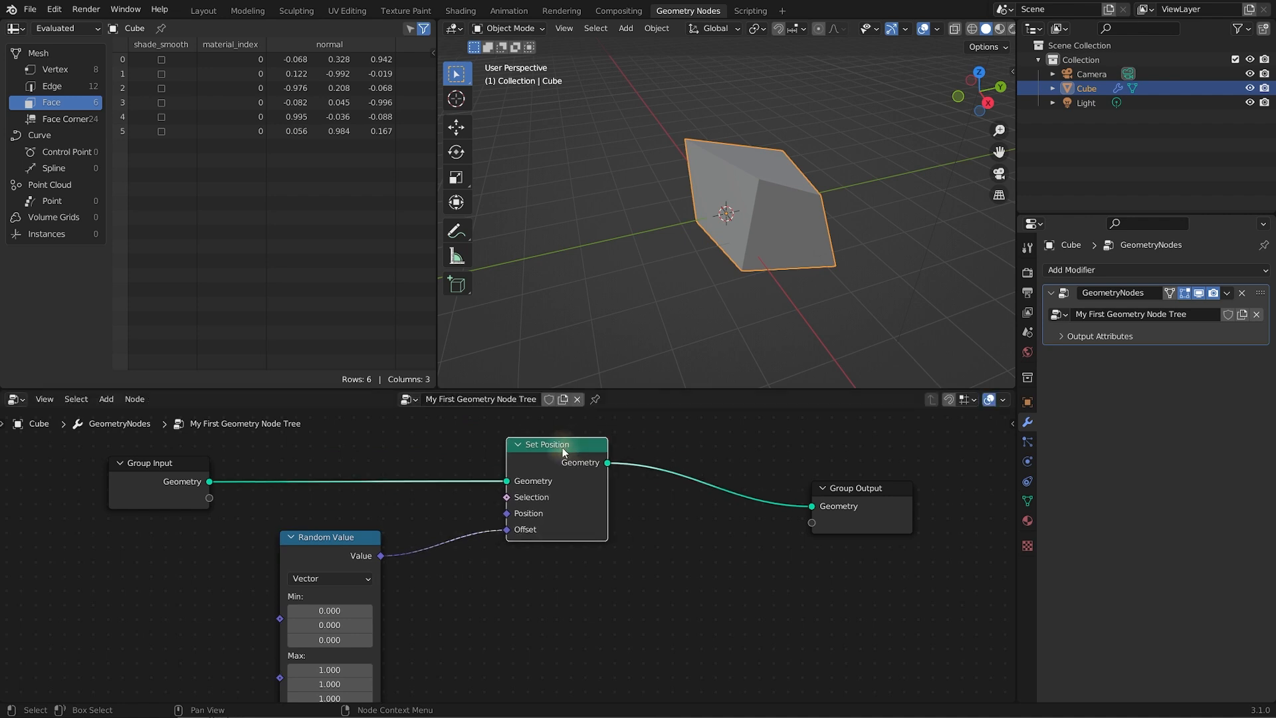
middle_click_drag(763, 206, 752, 231)
left_click_drag(208, 449, 190, 455)
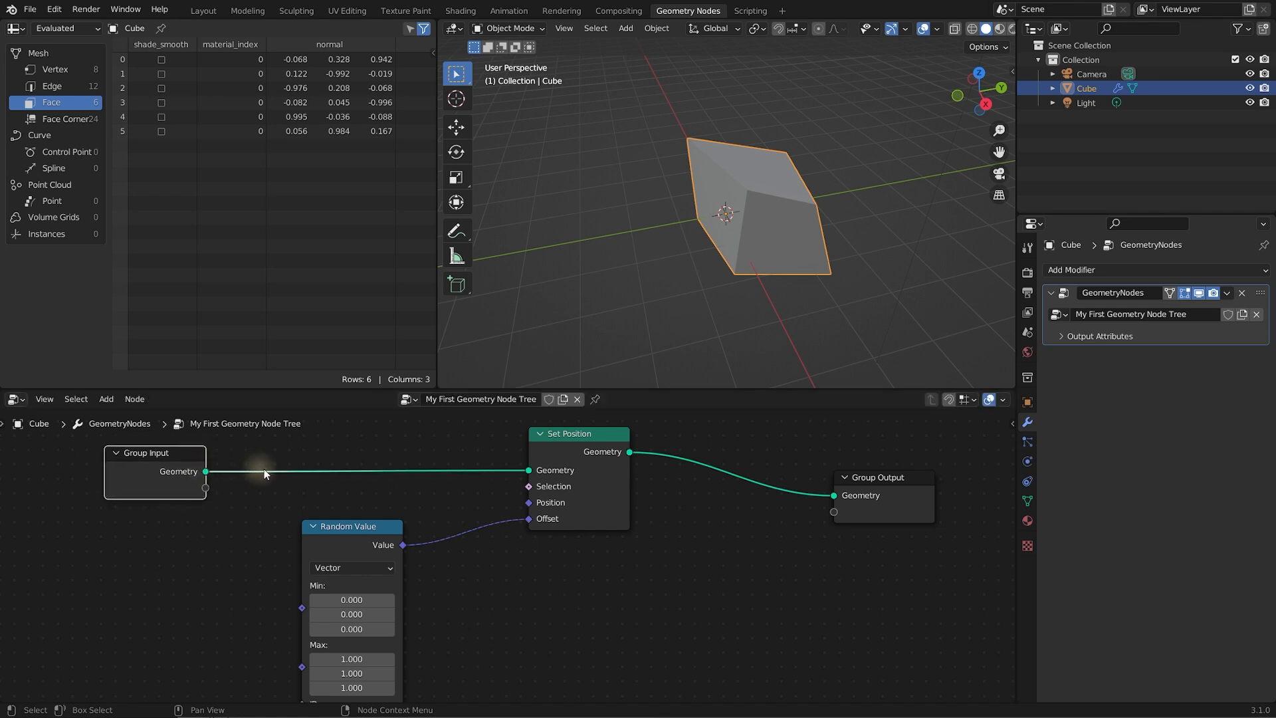
left_click_drag(577, 435, 582, 437)
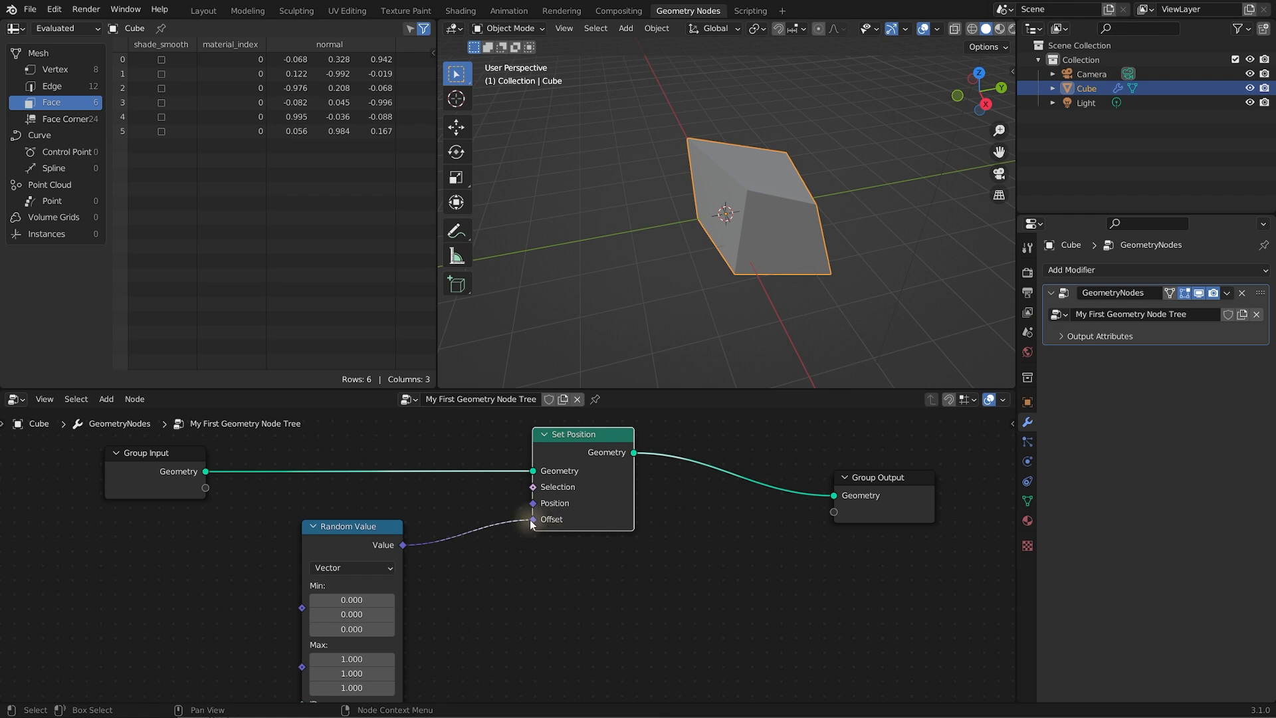
Move the Random Value node farther away from the Set Position node, beneath the Group Input node
mouse_move(535, 525)
left_click_drag(384, 526, 379, 524)
left_click_drag(551, 436, 550, 437)
left_click_drag(341, 549, 343, 545)
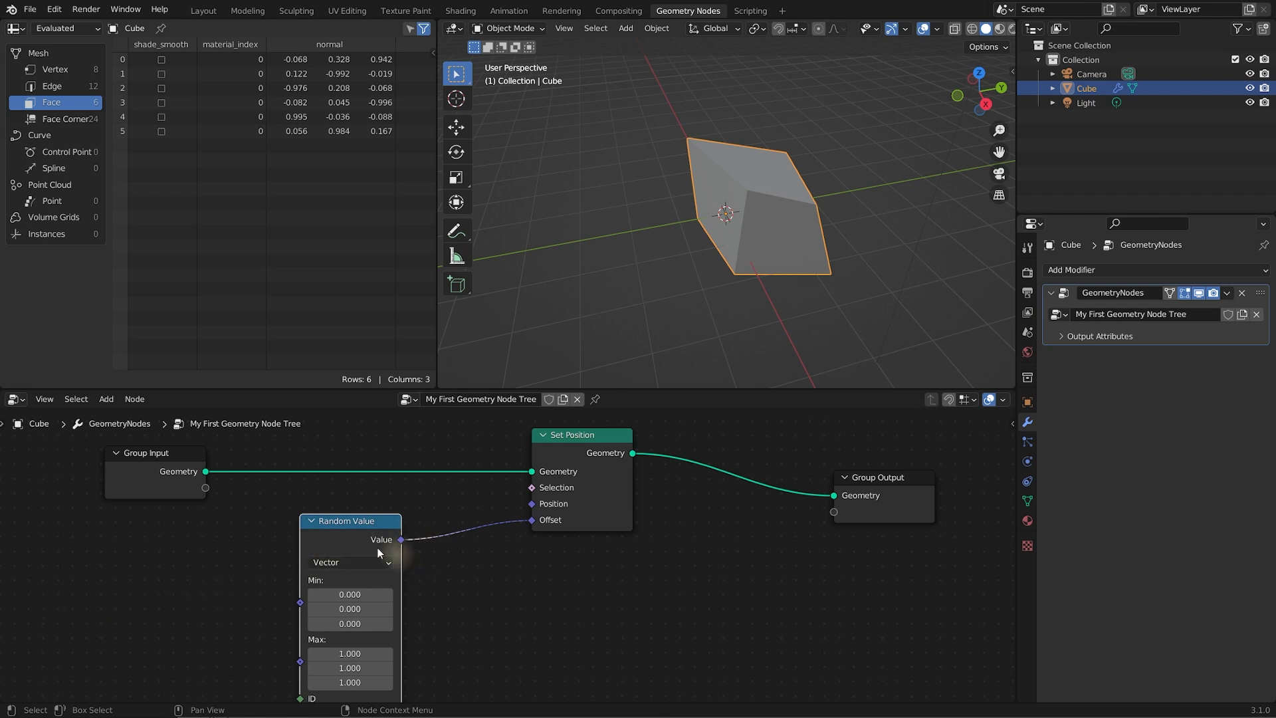
middle_click_drag(503, 551, 525, 537)
left_click_drag(407, 518, 314, 516)
middle_click_drag(451, 551, 459, 505)
left_click_drag(337, 461, 303, 462)
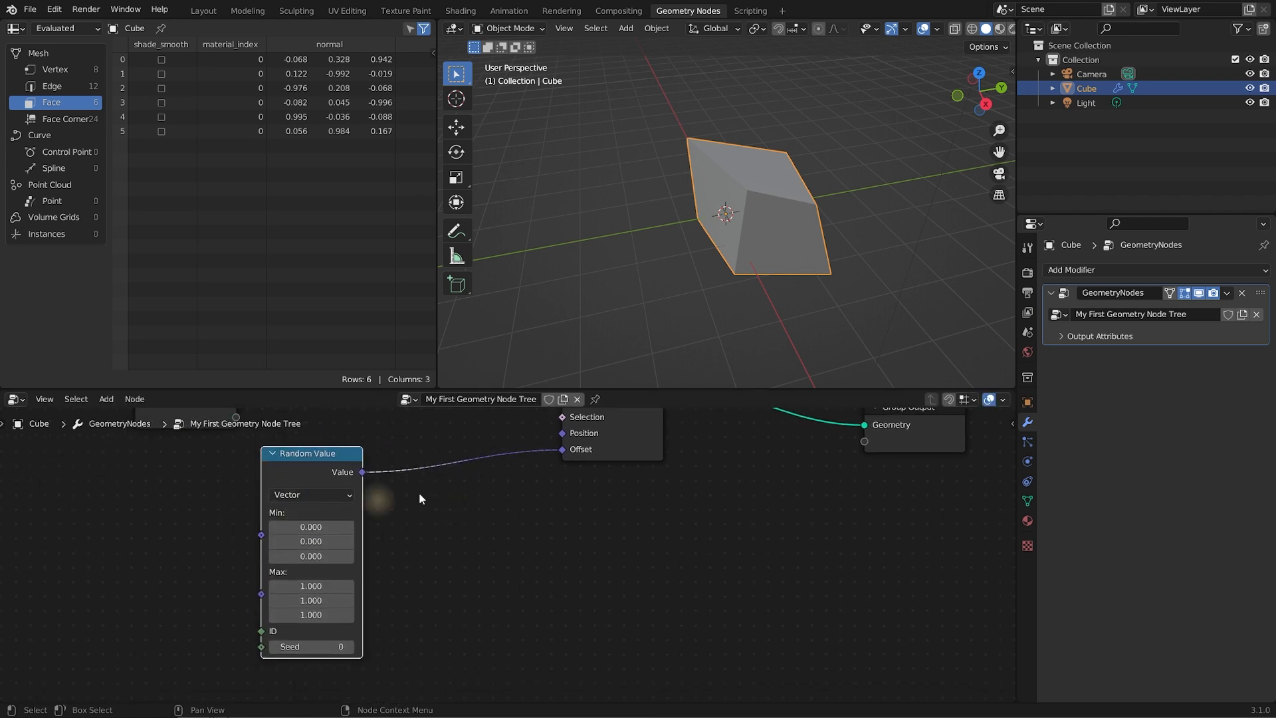
Check the deformed cube face-on and lower the Random Value node slightly beneath the Group Input node
middle_click_drag(420, 493, 366, 549)
left_click_drag(540, 422, 543, 423)
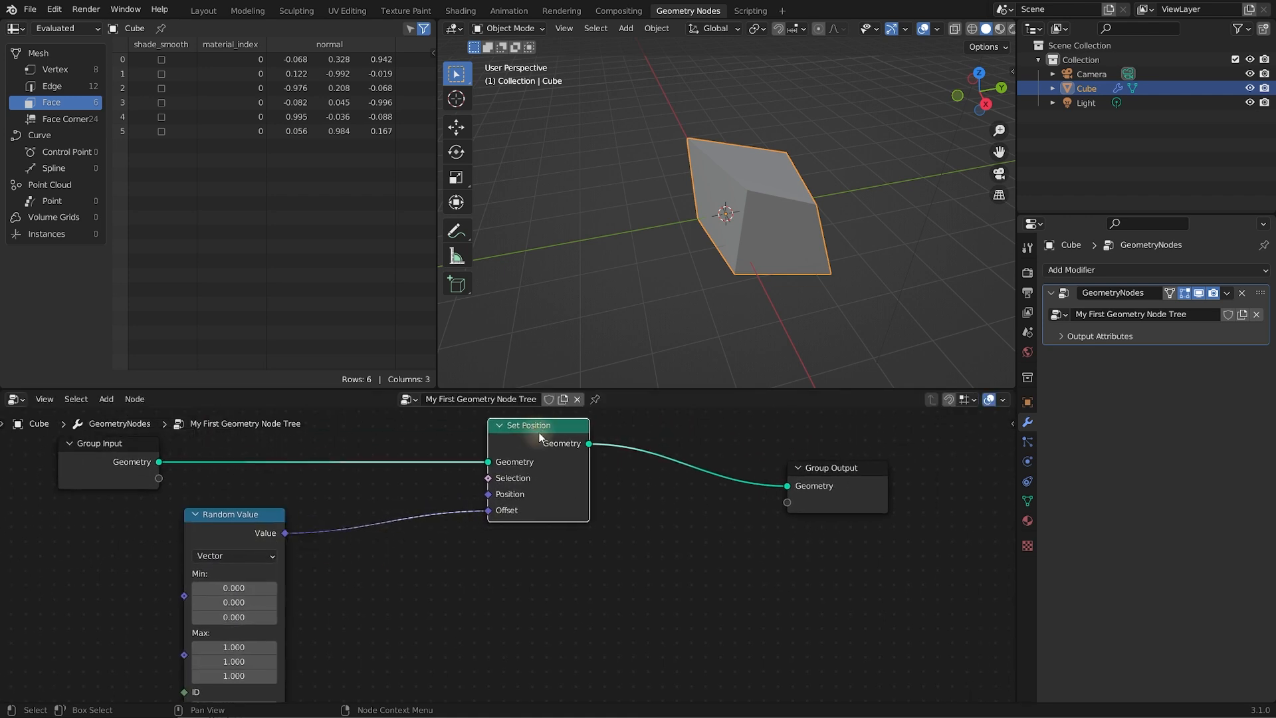
left_click_drag(487, 511, 487, 512)
middle_click_drag(760, 246, 728, 259)
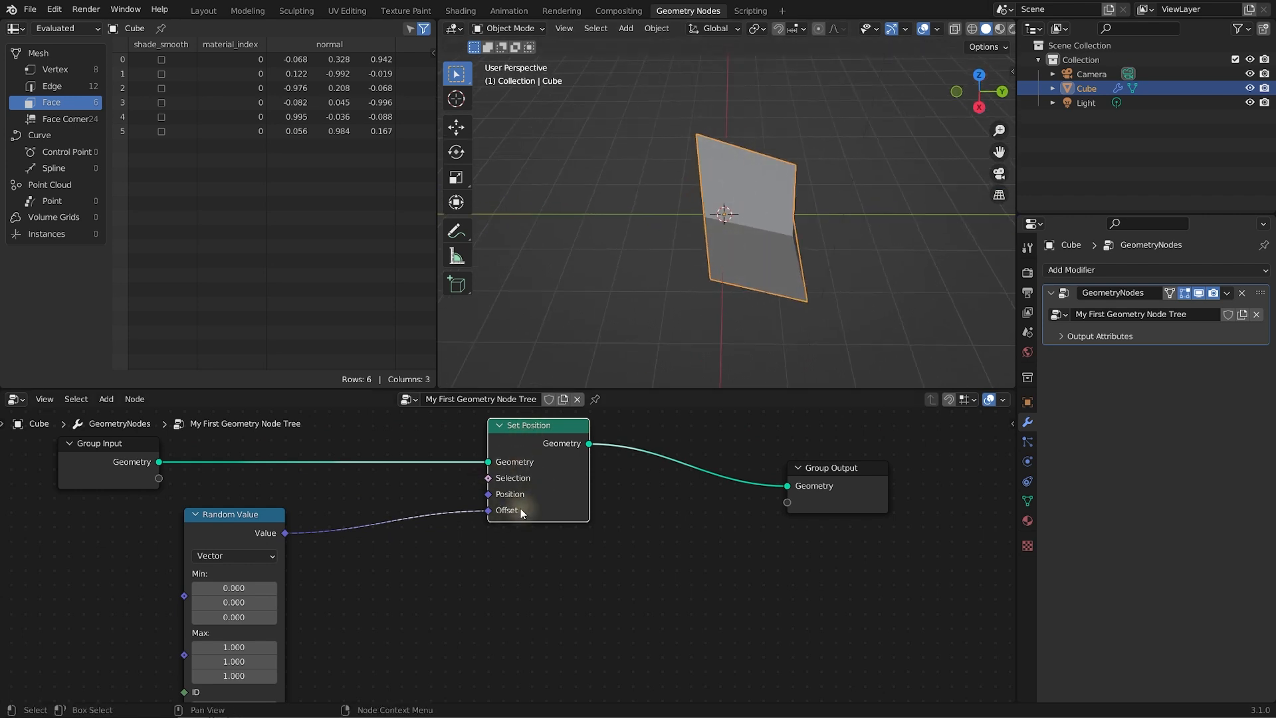
left_click_drag(258, 519, 268, 544)
Enlarge the node editor area upward and raise the Random Value node so that all its settings fit in view
scroll(351, 527, "down", 1)
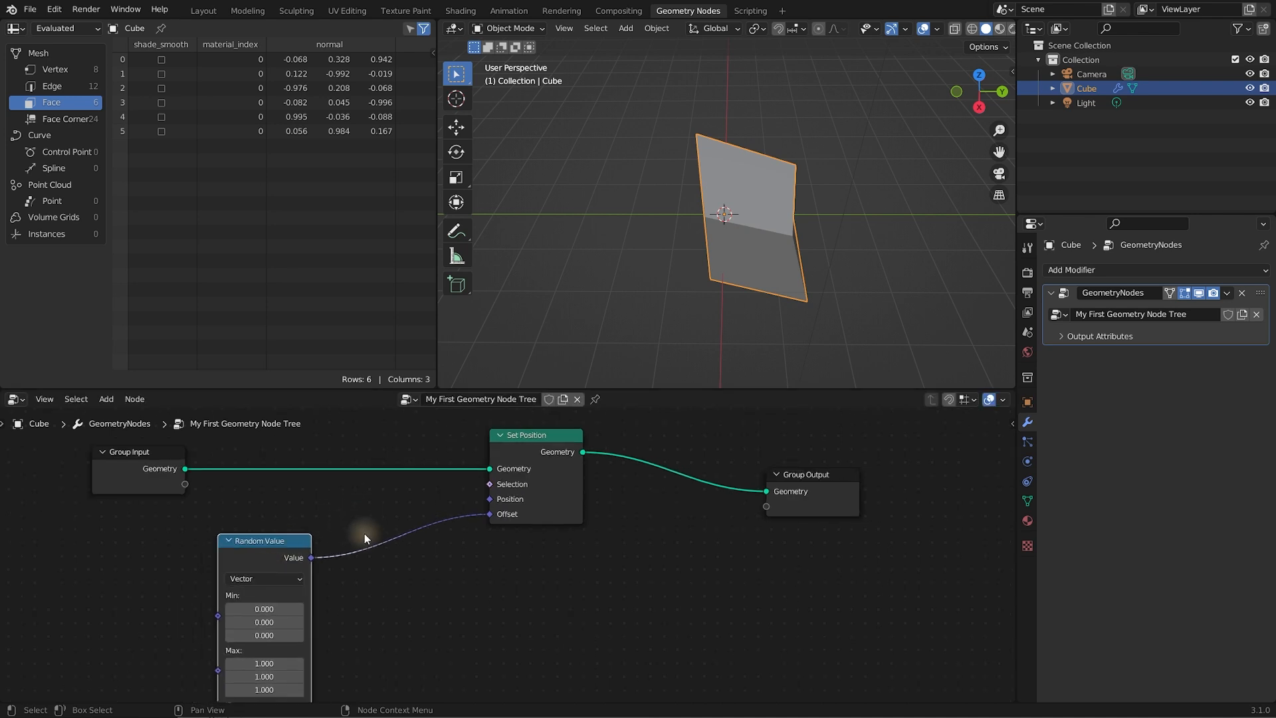
middle_click_drag(354, 537, 392, 535)
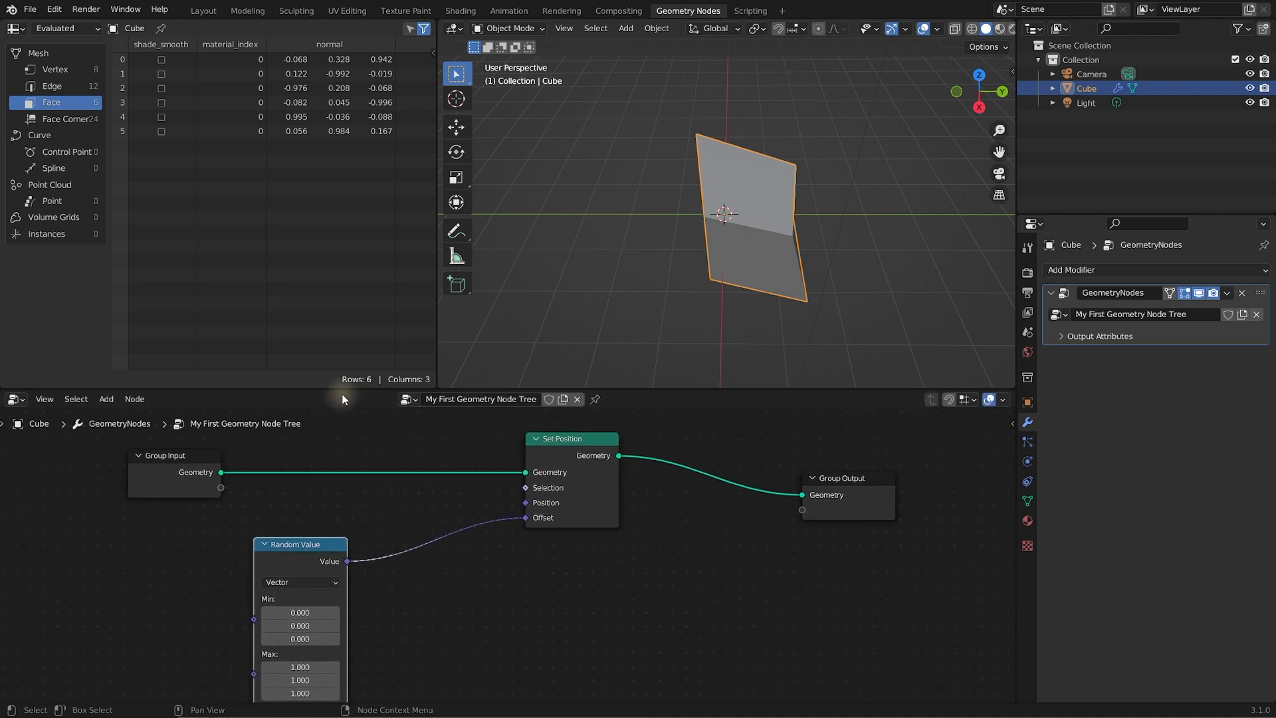
left_click_drag(343, 391, 363, 337)
middle_click_drag(386, 418, 431, 415)
left_click_drag(340, 508, 337, 489)
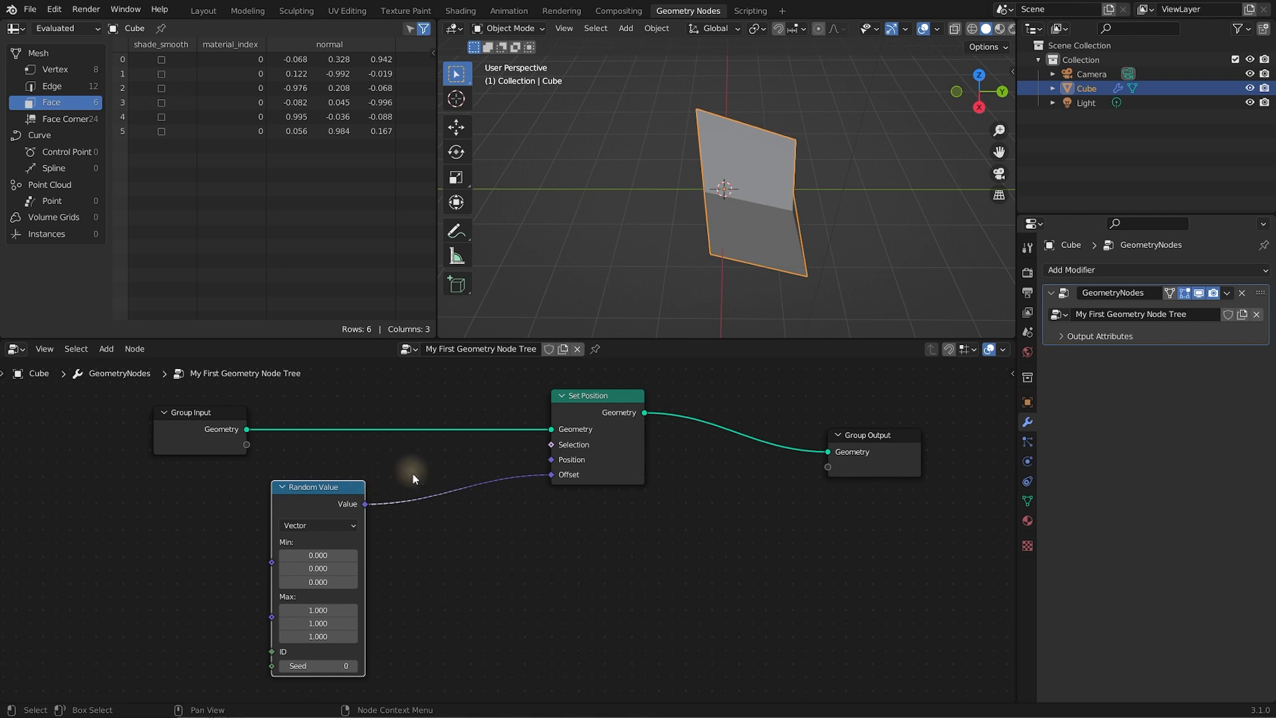
middle_click_drag(733, 243, 815, 154)
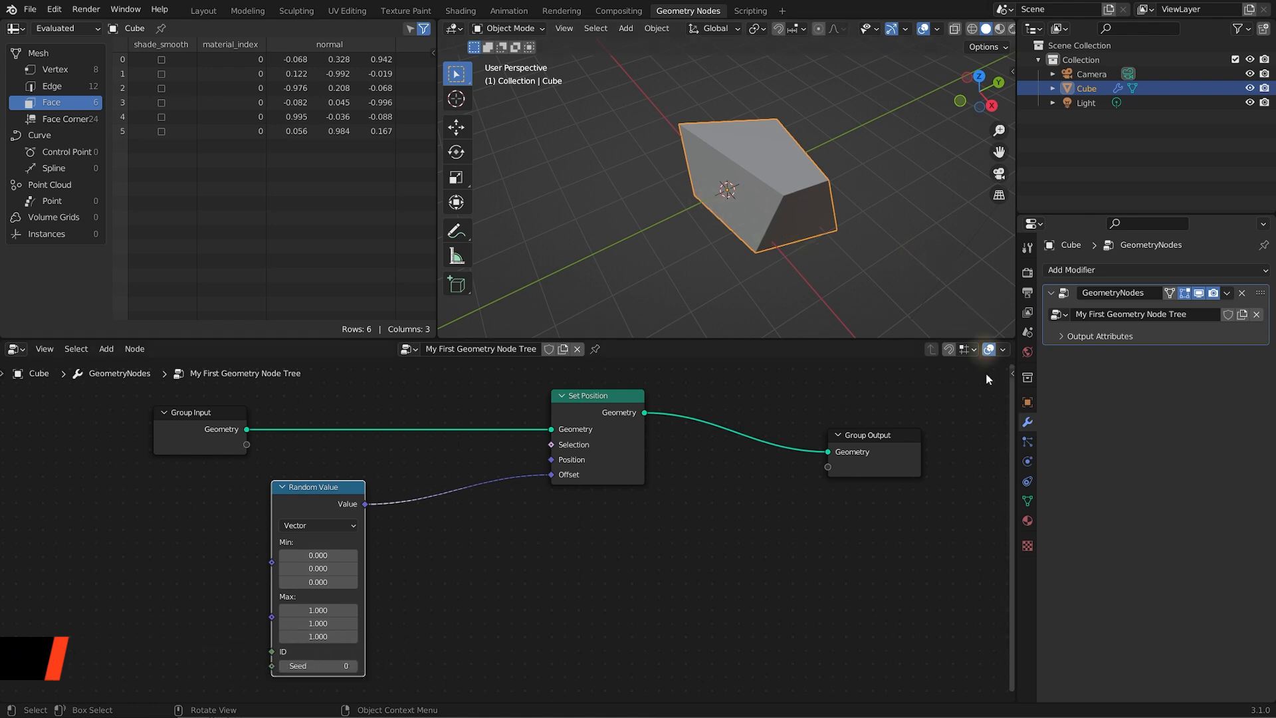
Add a Subdivide Mesh node and insert it on the geometry link between Group Input and Set Position
left_click(1103, 272)
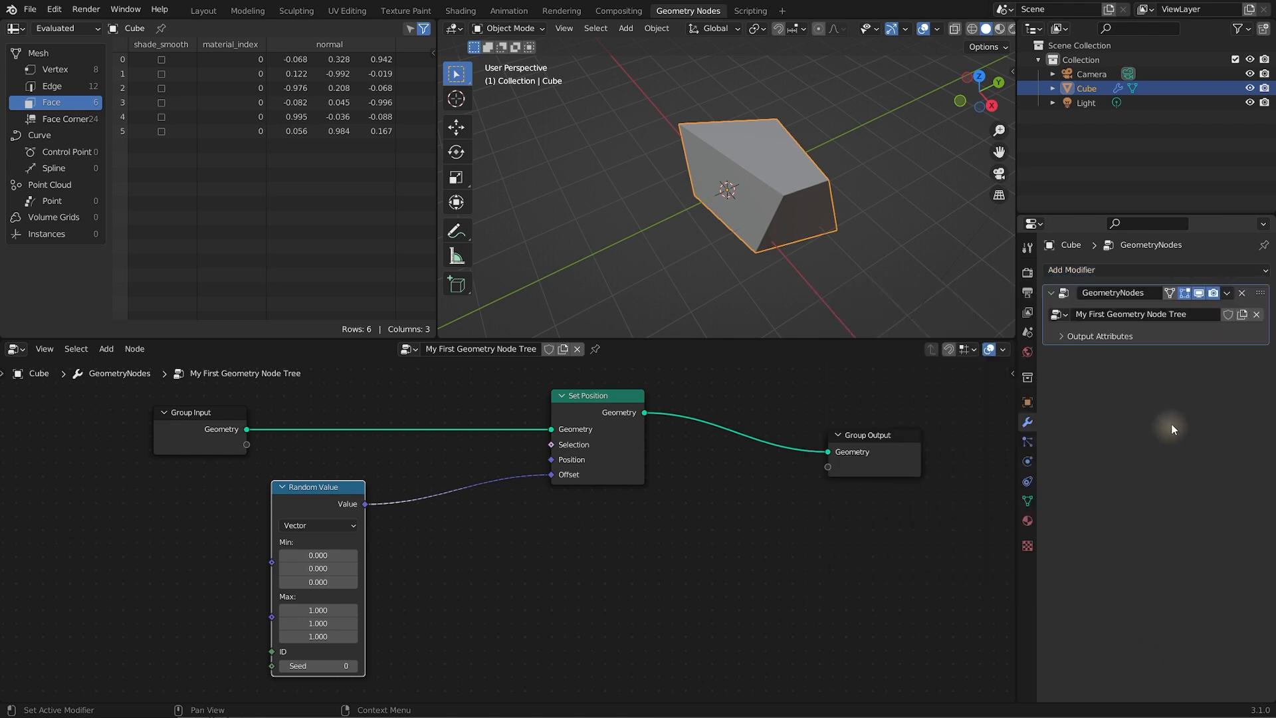
middle_click_drag(334, 409, 344, 413)
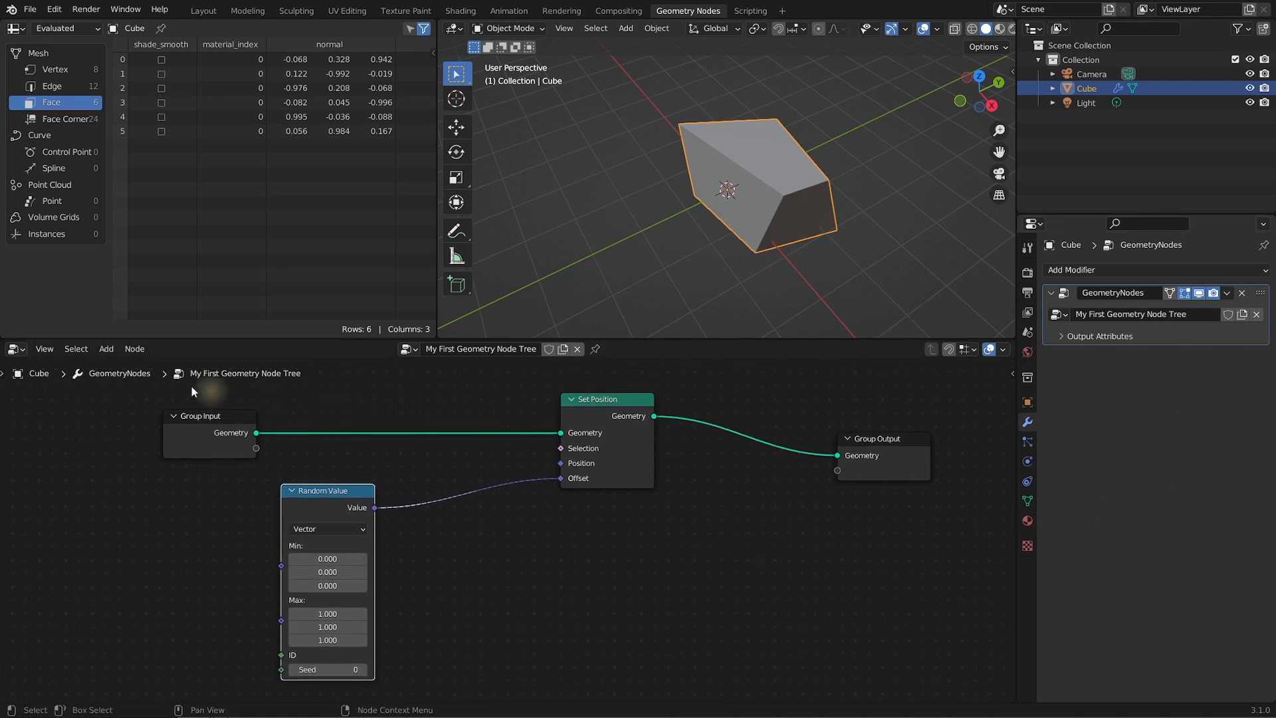
left_click(106, 349)
left_click(129, 367)
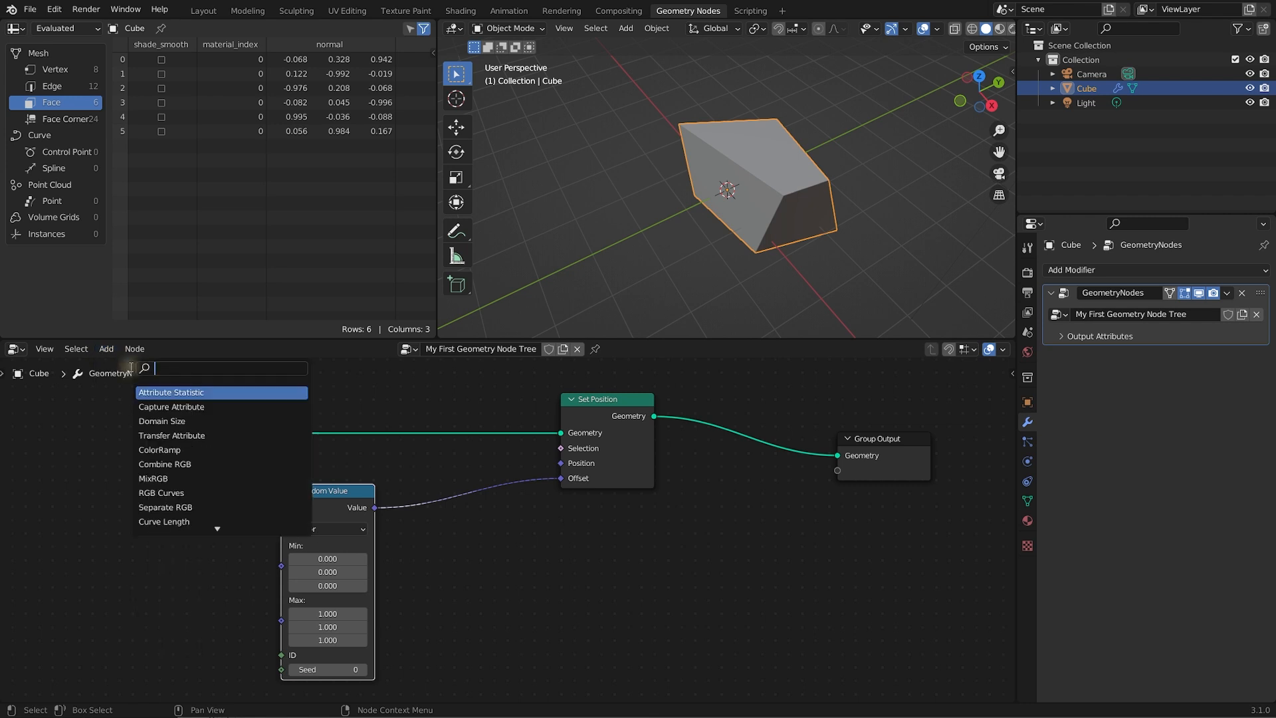
type("subd")
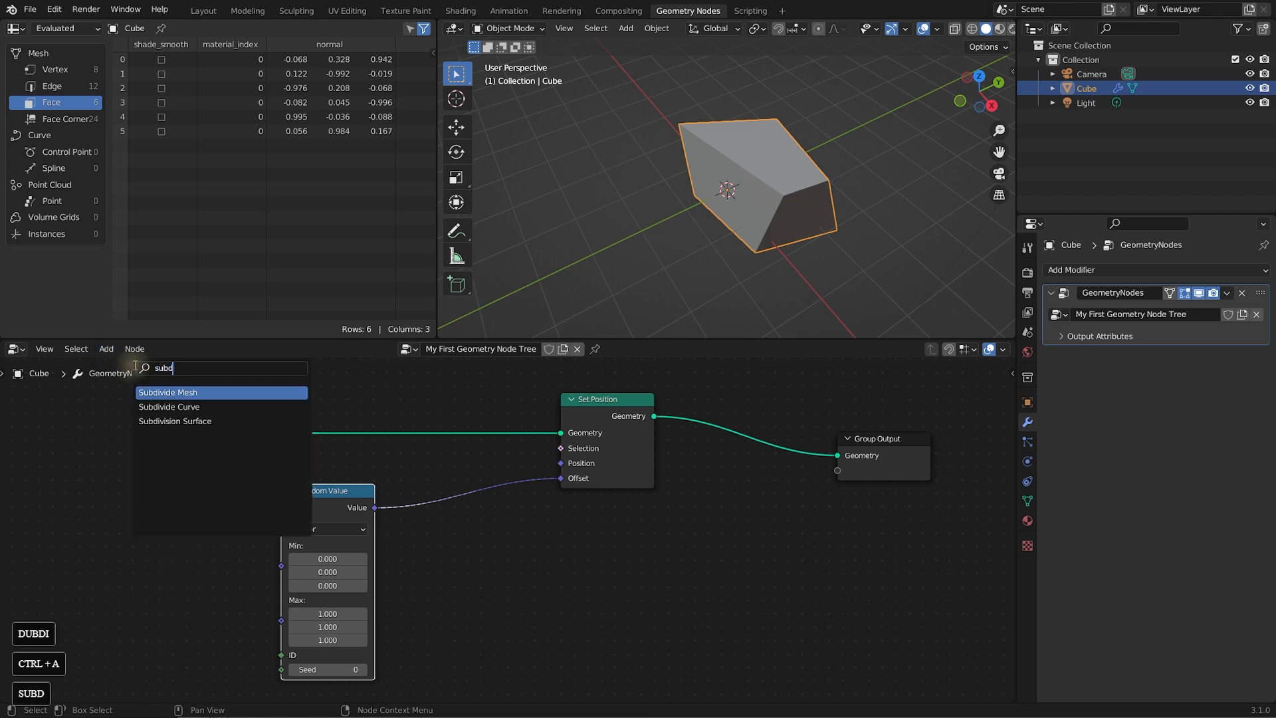
type("i")
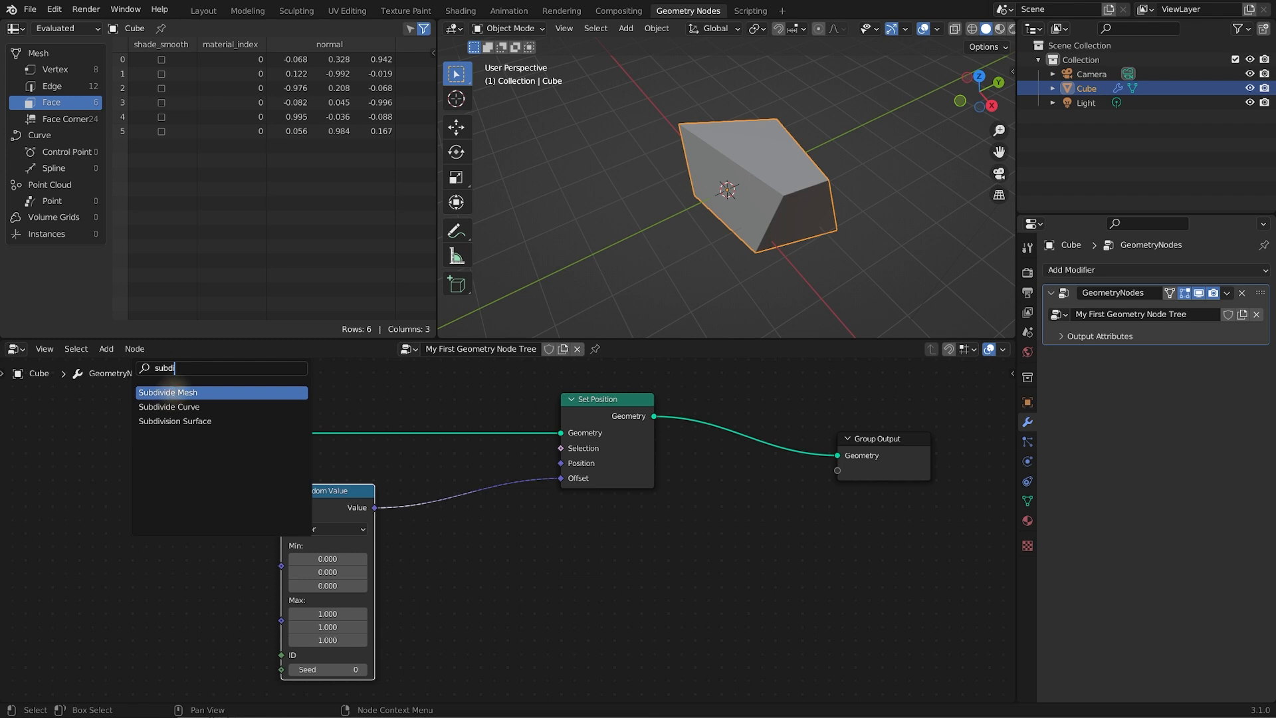
left_click(170, 393)
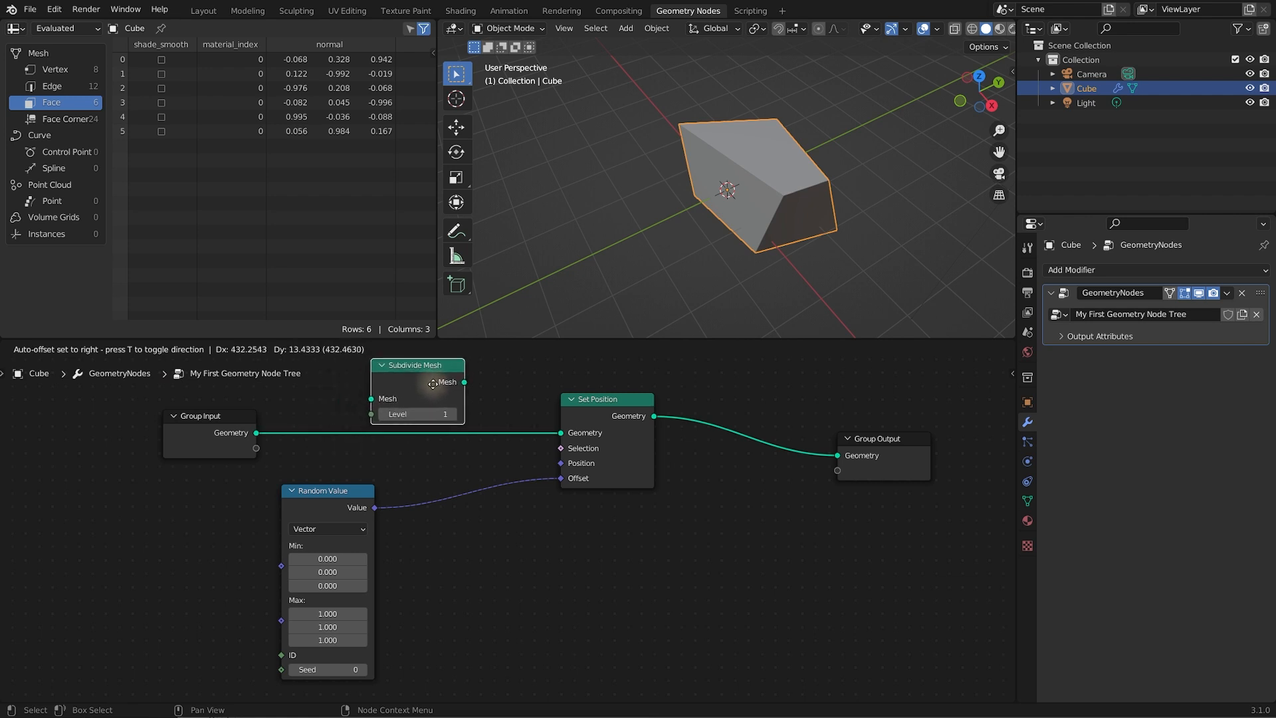
left_click_drag(256, 416, 422, 426)
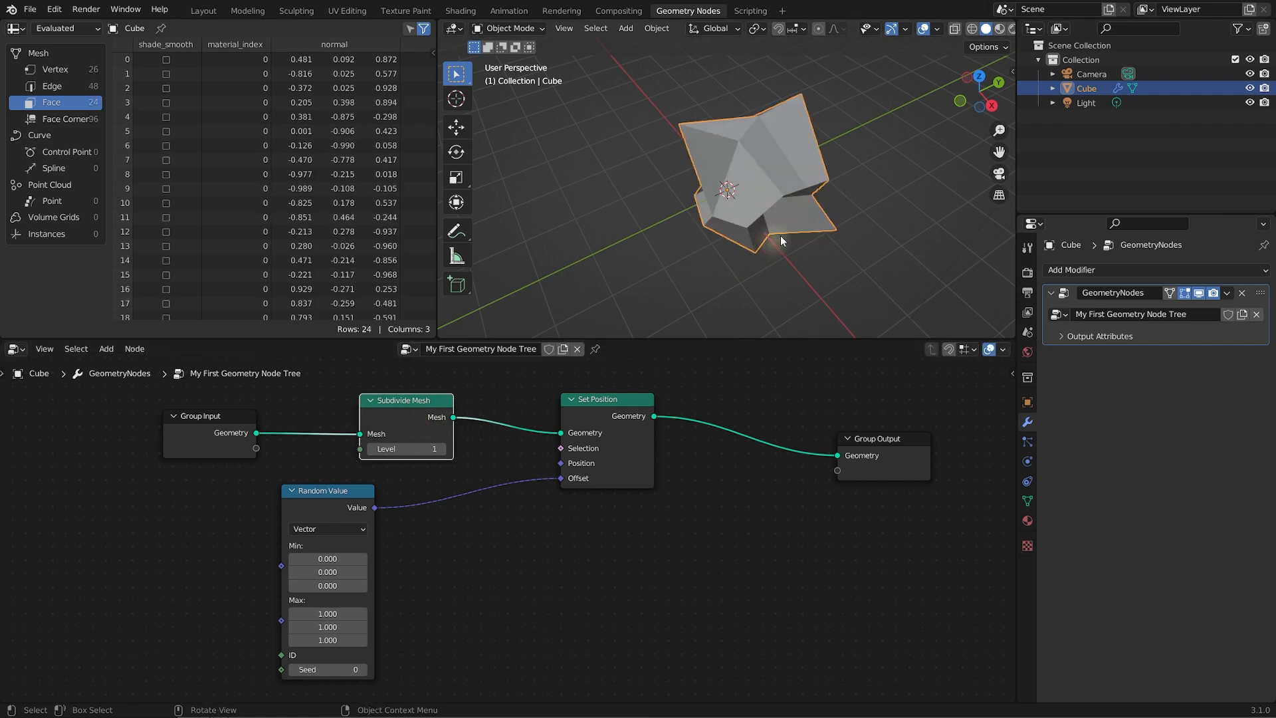
Move the Set Position node farther away from Subdivide Mesh and shift the Random Value node slightly towards it
middle_click_drag(804, 230, 732, 215, "alt")
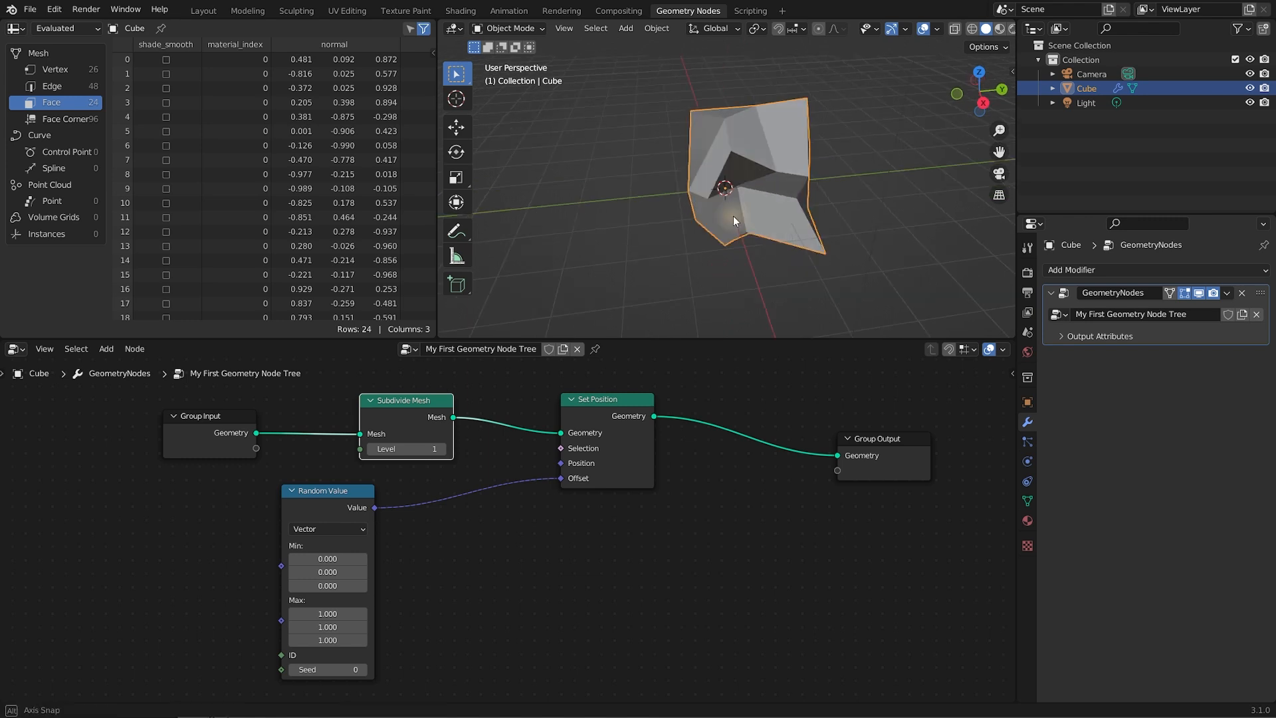
left_click_drag(595, 405, 634, 390)
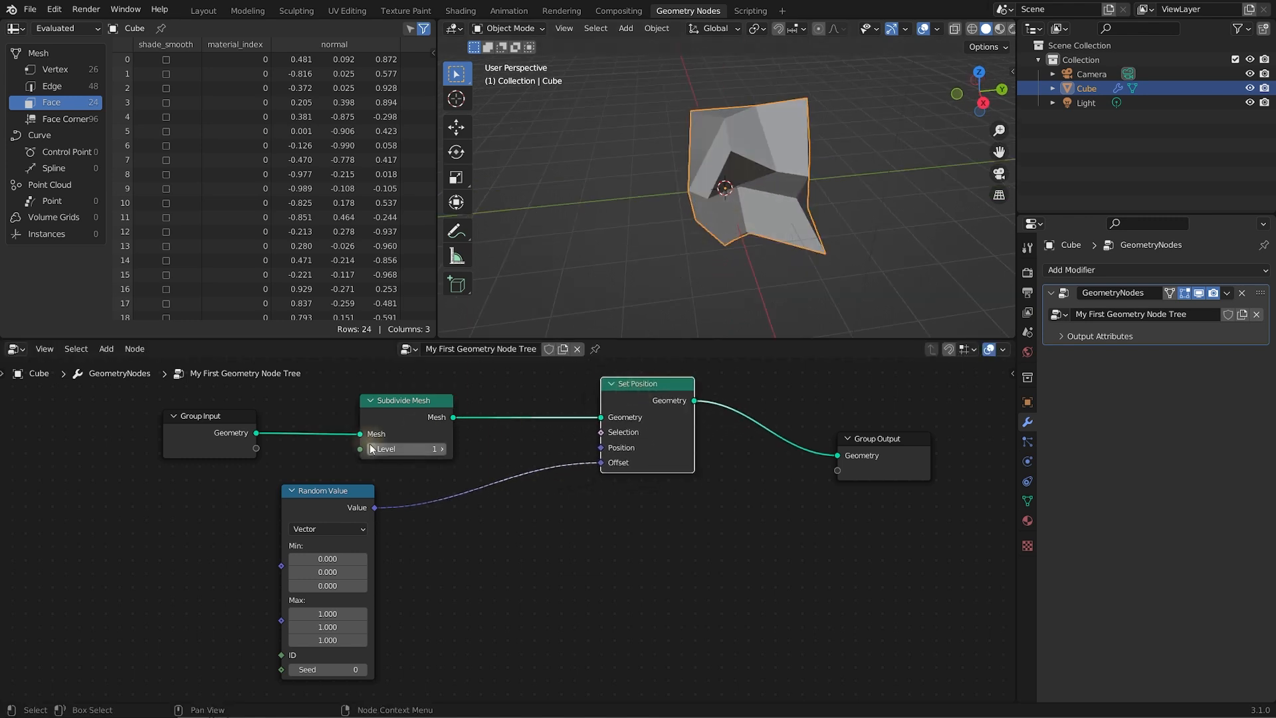
left_click_drag(343, 490, 376, 499)
Mute the Set Position node and display the cube in wireframe shading
mouse_move(638, 385)
left_mouse_down()
mouse_move(652, 387)
mouse_move(635, 389)
left_mouse_up()
key("m")
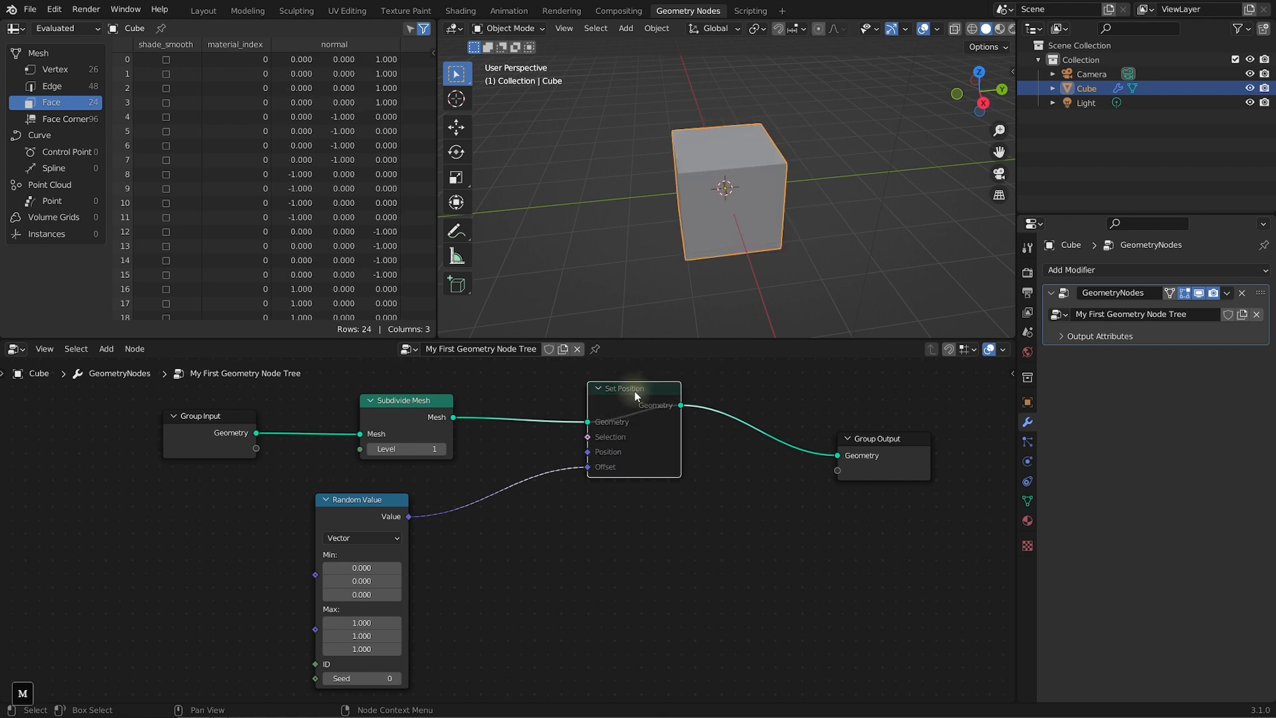
middle_click_drag(720, 245, 760, 197)
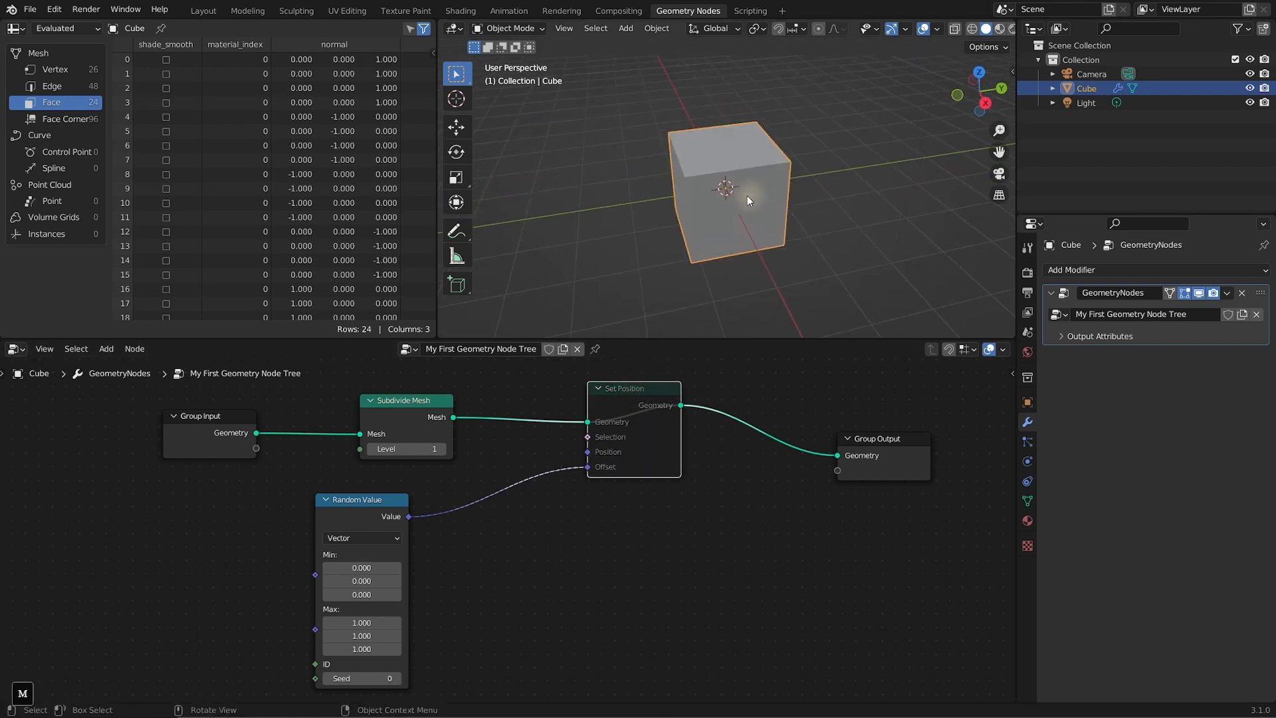
left_click(972, 29)
middle_click_drag(739, 181, 798, 186)
Set the Subdivide Mesh node's Level to 3
left_click_drag(416, 400, 418, 397)
left_click(443, 446)
left_click(443, 446)
left_click(374, 446)
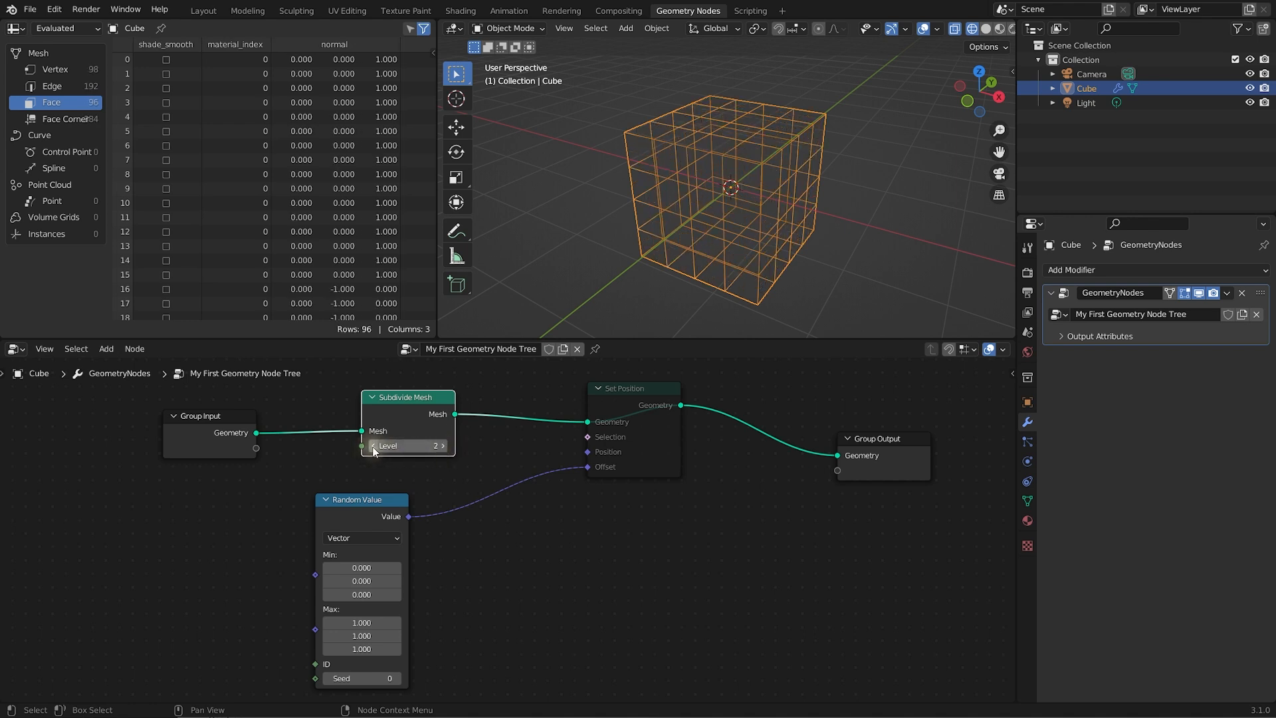
left_click(444, 446)
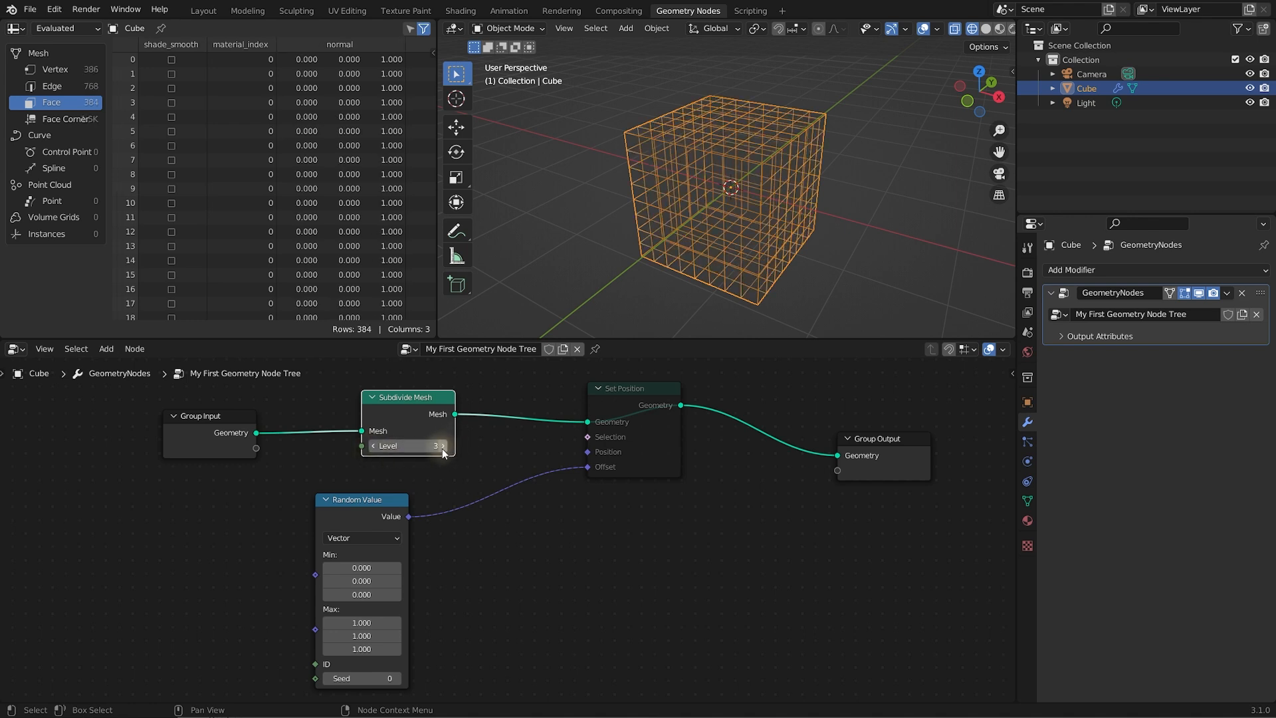
Unmute the Set Position node and return the viewport to solid shading
left_click_drag(633, 397, 629, 393)
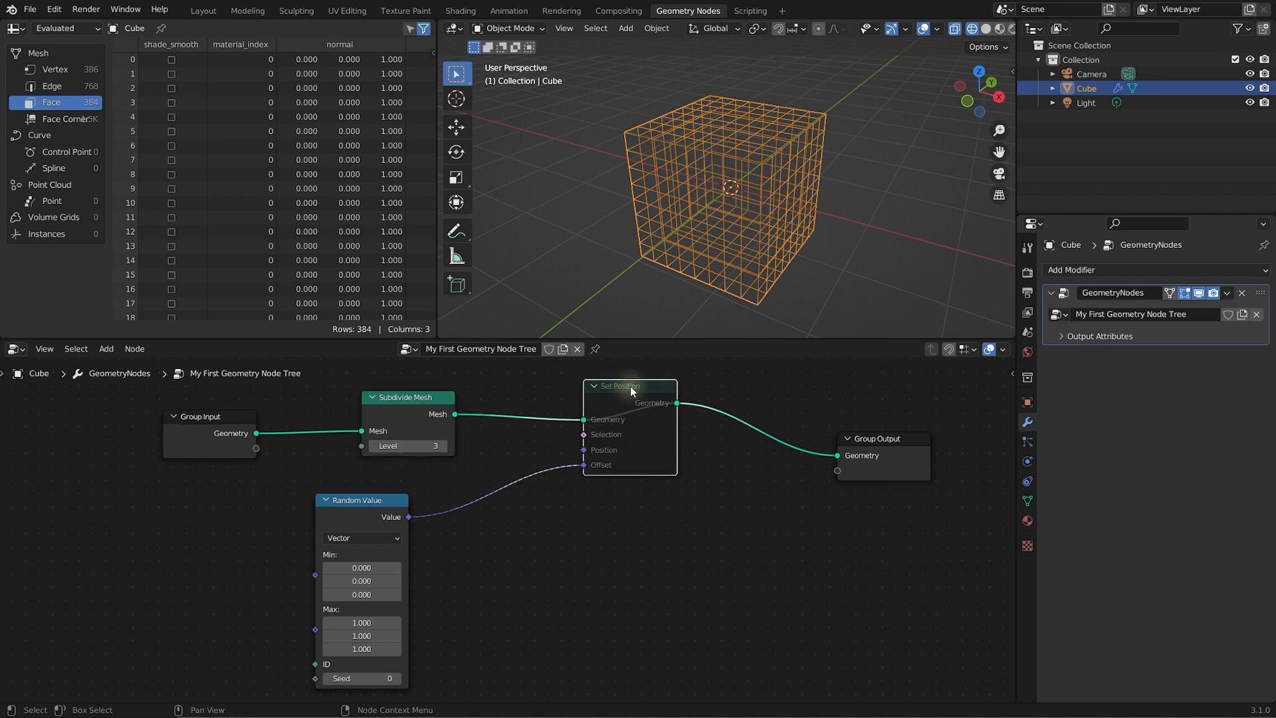
key("m")
middle_click_drag(804, 169, 926, 96)
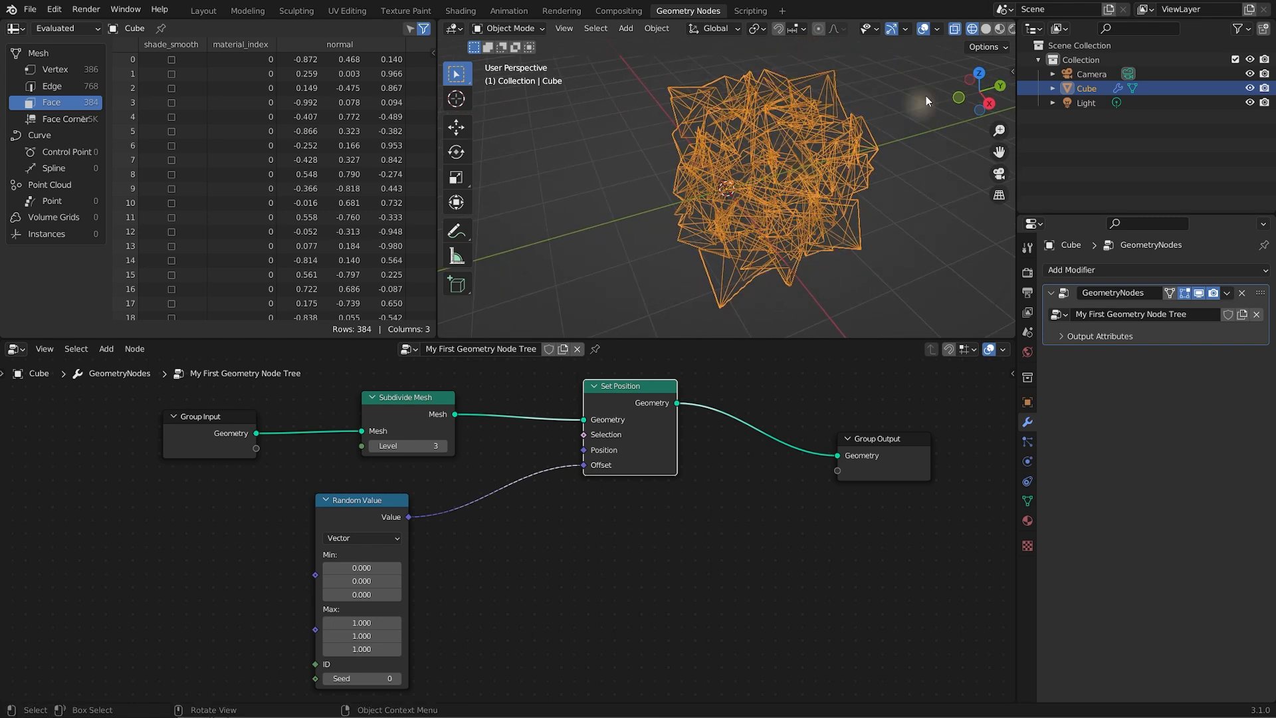
left_click(984, 32)
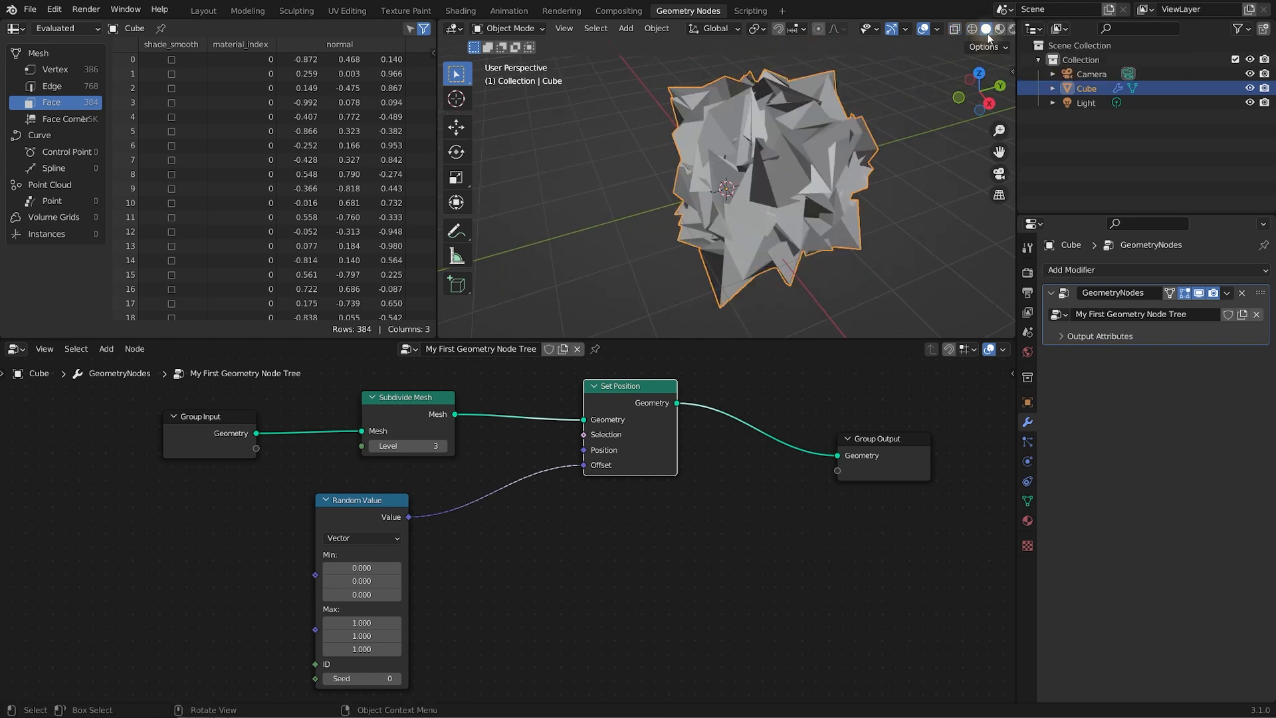
middle_click_drag(811, 219, 832, 224)
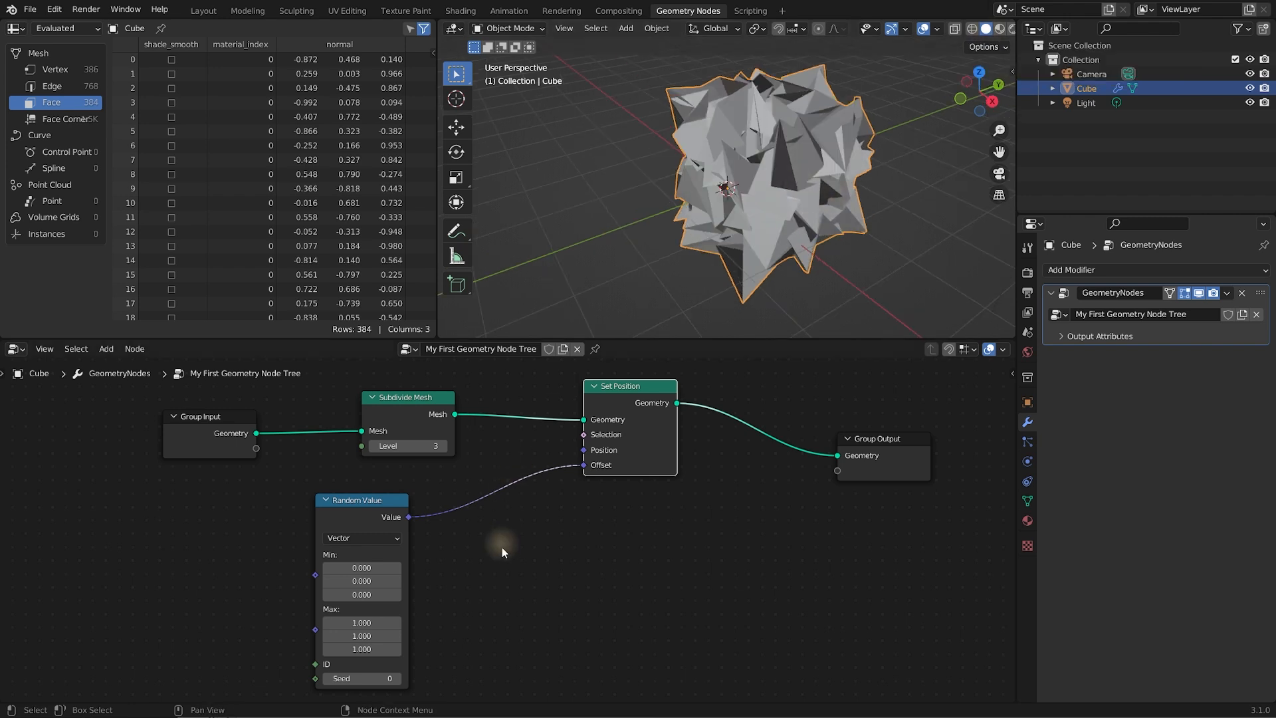
Set all three Max components of the Random Value node to 0.2
middle_click_drag(498, 512, 553, 450)
left_click_drag(407, 512, 398, 505)
mouse_move(758, 185)
middle_mouse_down()
mouse_move(807, 176)
mouse_move(779, 188)
middle_mouse_up()
left_click(512, 505)
left_click(420, 561)
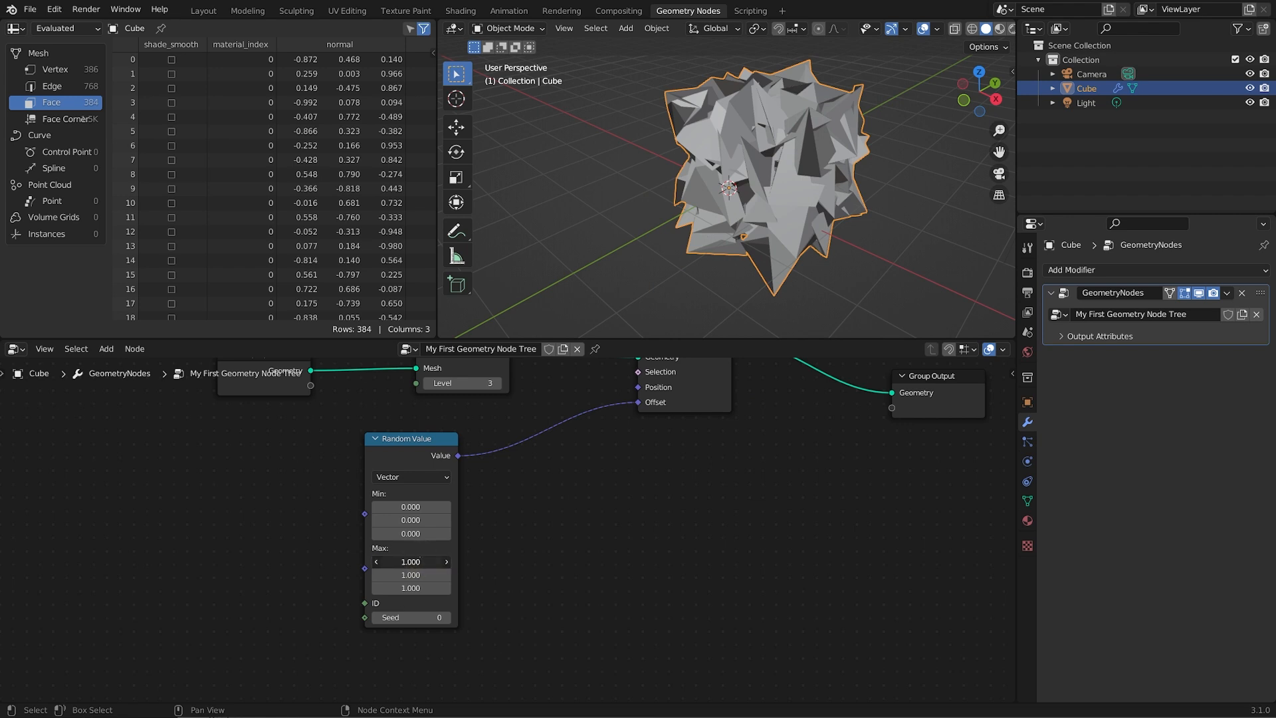
type("0.2")
key("Tab")
type("0.2")
key("Tab")
type("0.2")
key("Return")
Scale up the displaced cube in the viewport and inspect its surface from several angles
middle_click_drag(792, 241, 791, 213)
scroll(764, 218, "down", 2)
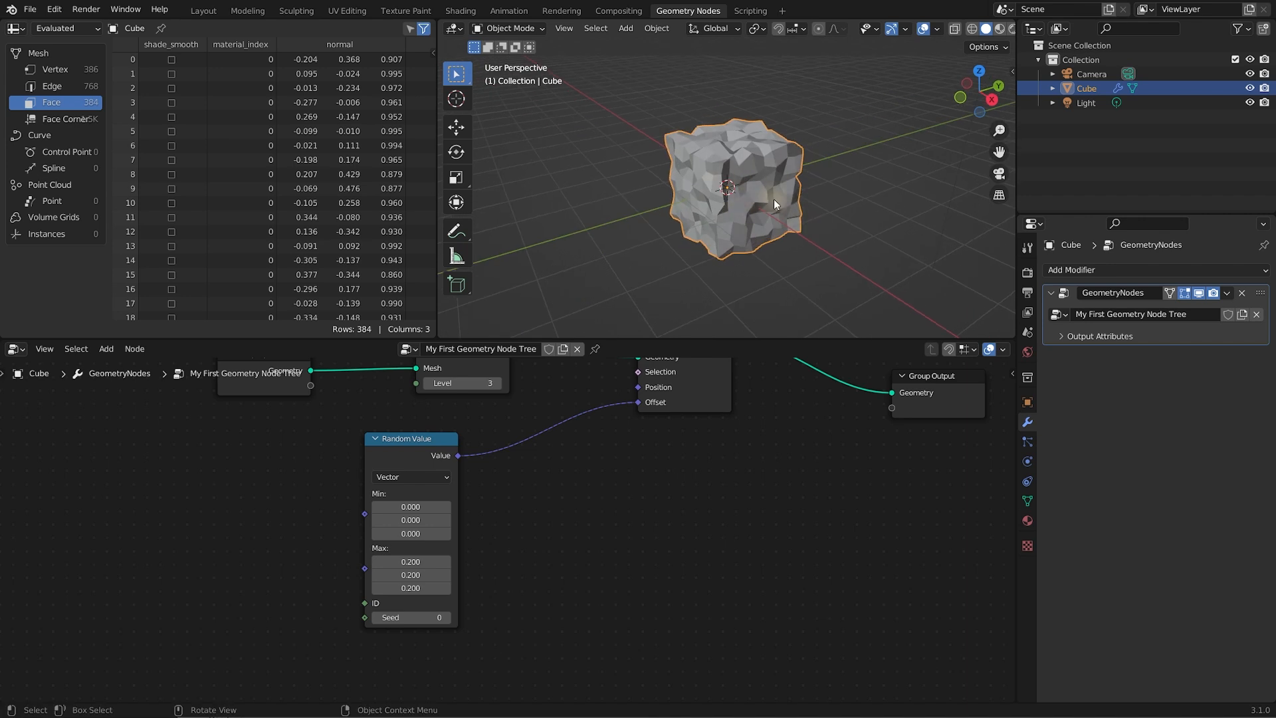
key("s")
left_click(822, 220)
middle_click_drag(821, 221, 728, 145)
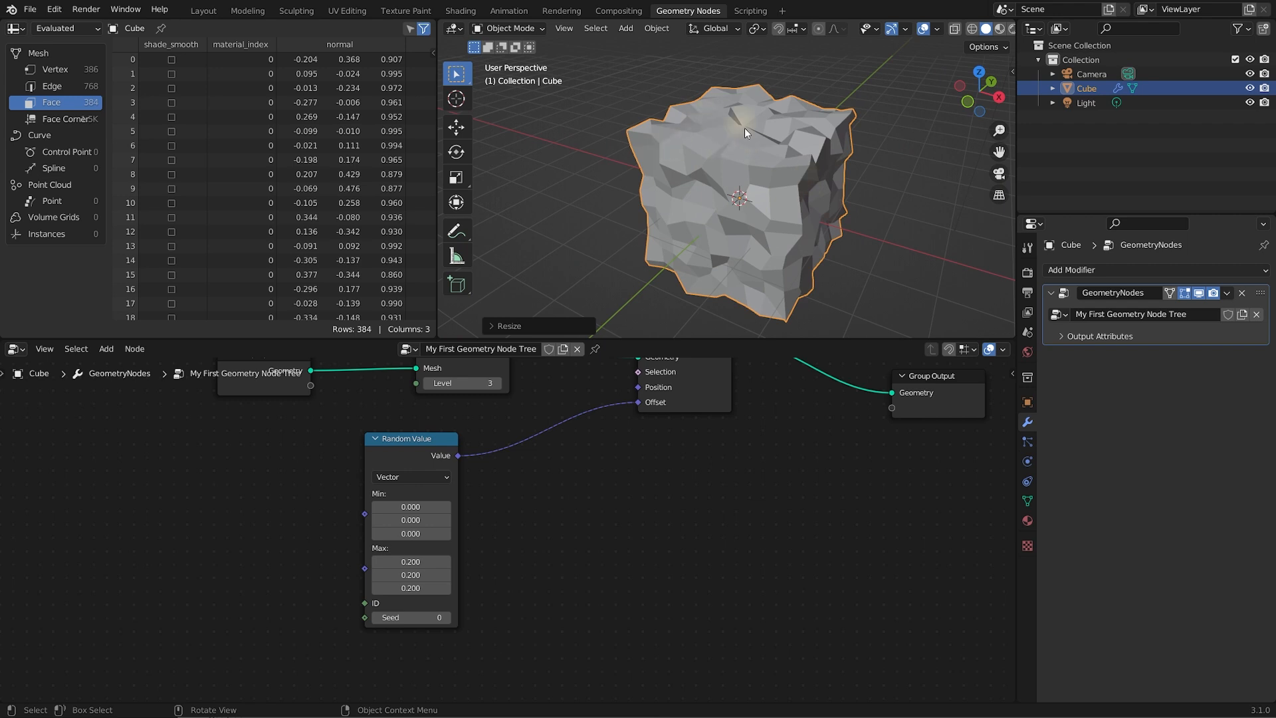
middle_click_drag(800, 191, 739, 174)
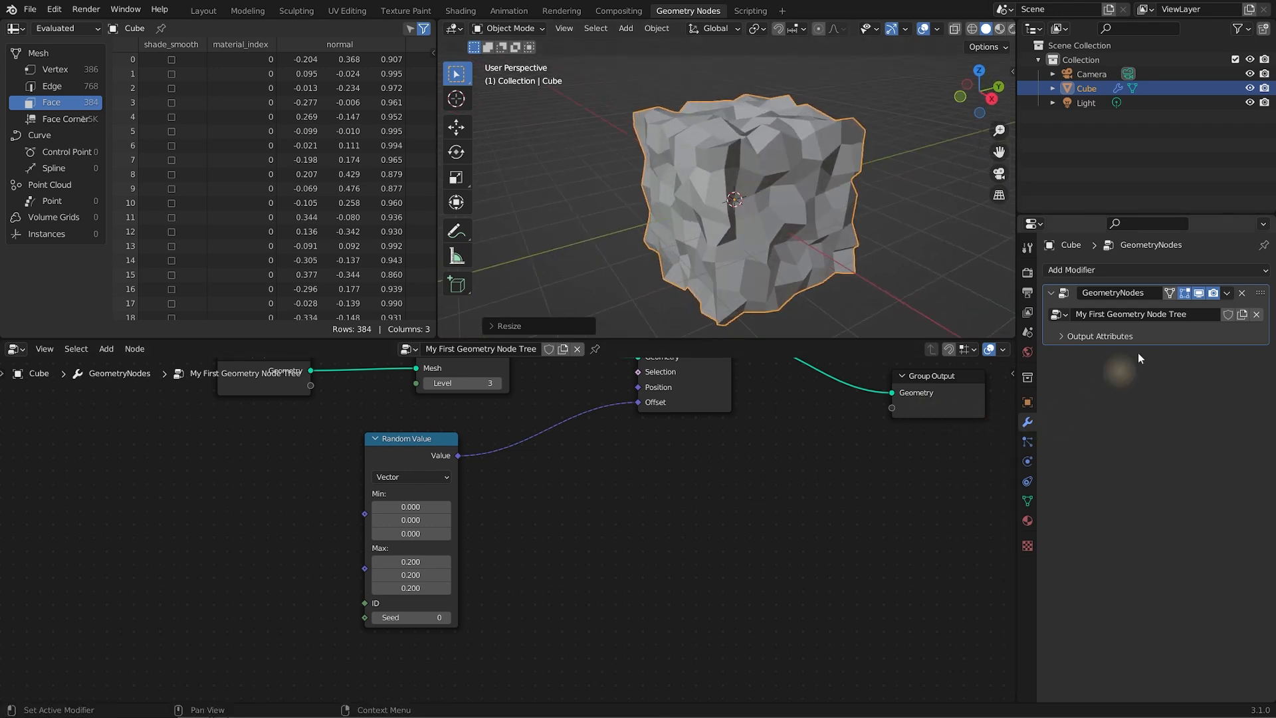
Turn the GeometryNodes modifier's viewport display off and back on to compare the original cube with the displaced one
left_click(1199, 293)
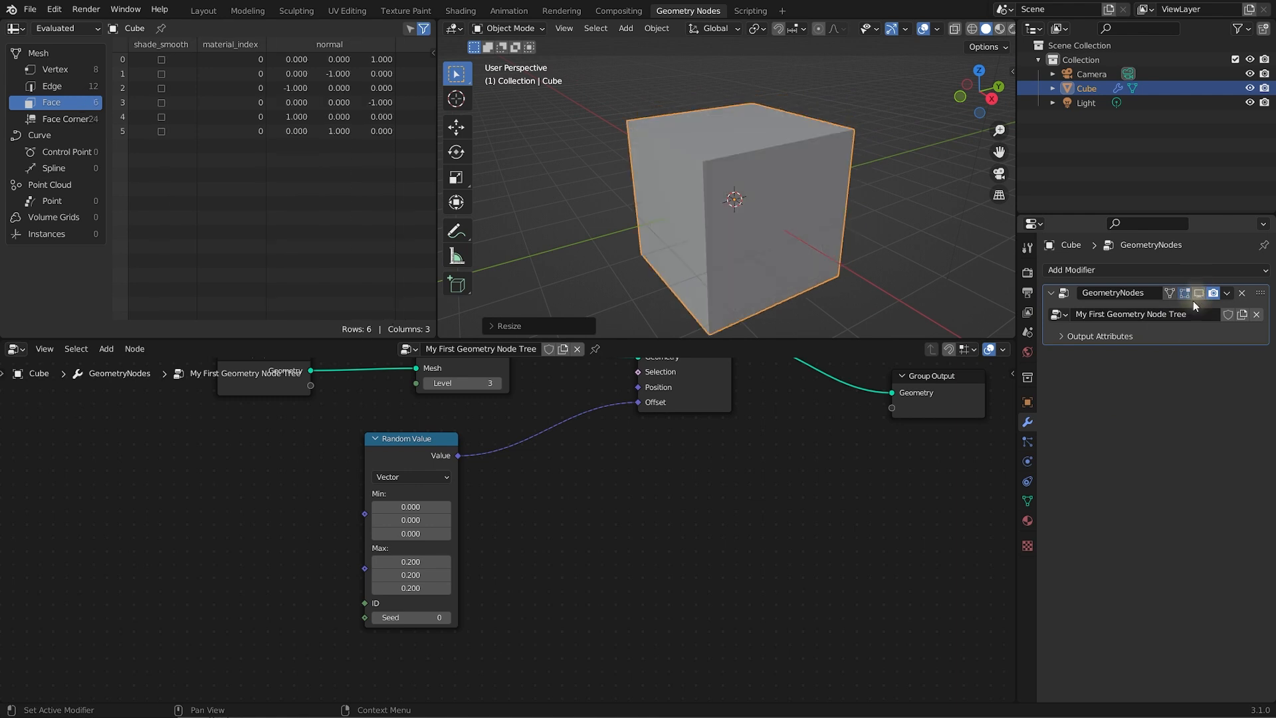
middle_click_drag(689, 171, 731, 188)
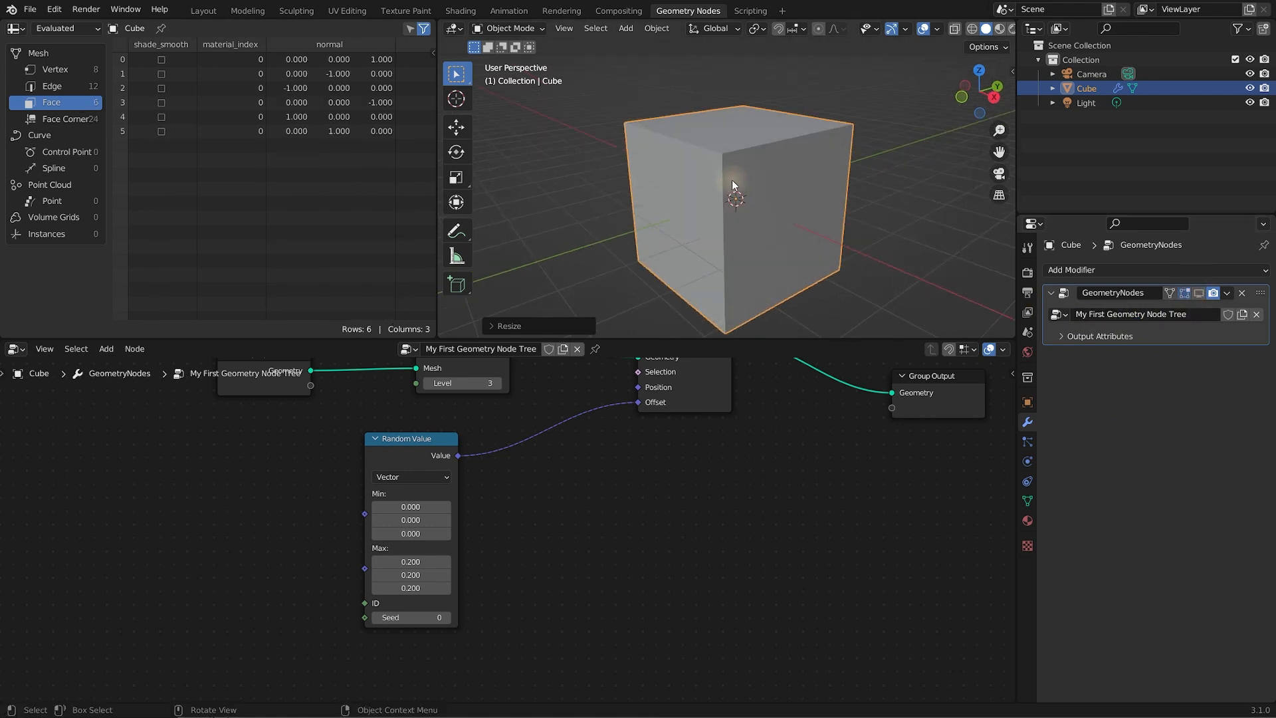
left_click(1196, 295)
middle_click_drag(801, 214, 775, 233)
Move the Random Value node slightly lower and closer beneath Group Input, and nudge the Subdivide Mesh node
middle_click_drag(848, 413, 842, 527)
scroll(766, 496, "down", 1)
left_click_drag(509, 438, 510, 443)
left_click_drag(462, 537, 428, 558)
middle_click_drag(659, 583, 646, 615)
middle_click_drag(628, 446, 595, 506)
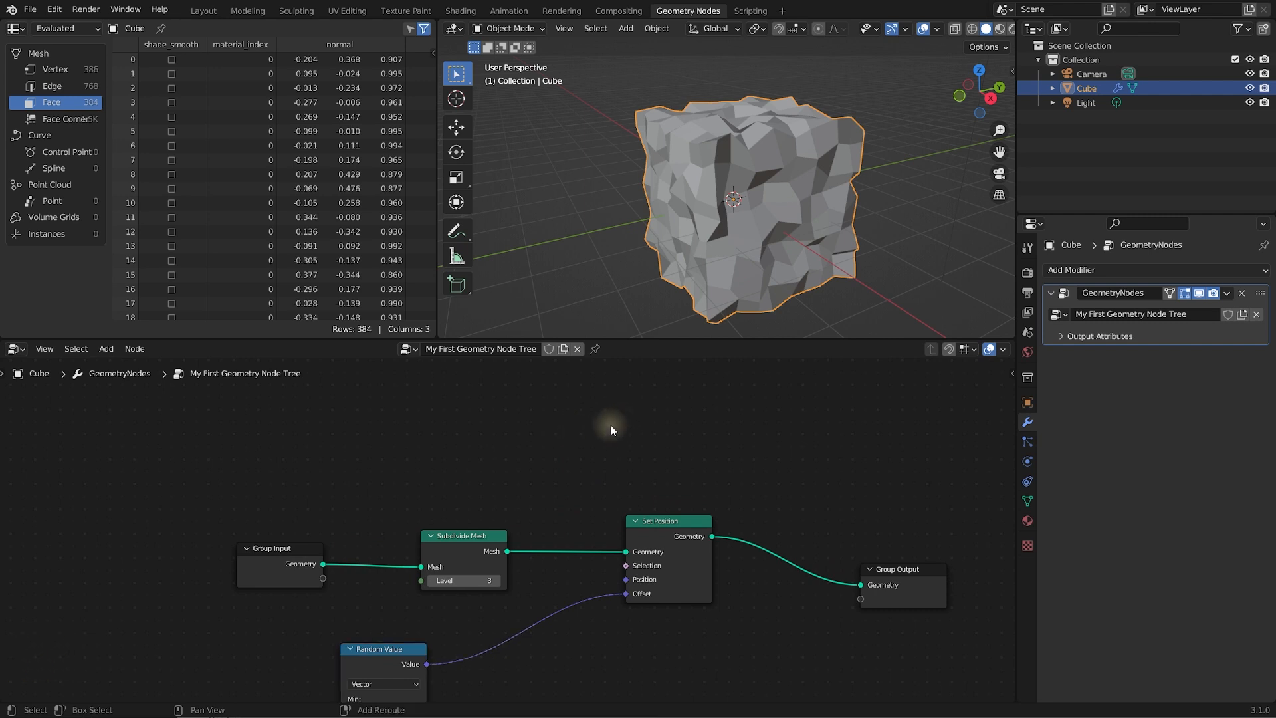
Add an Instance on Points node and place it unconnected above the Set Position node
key("shift+a")
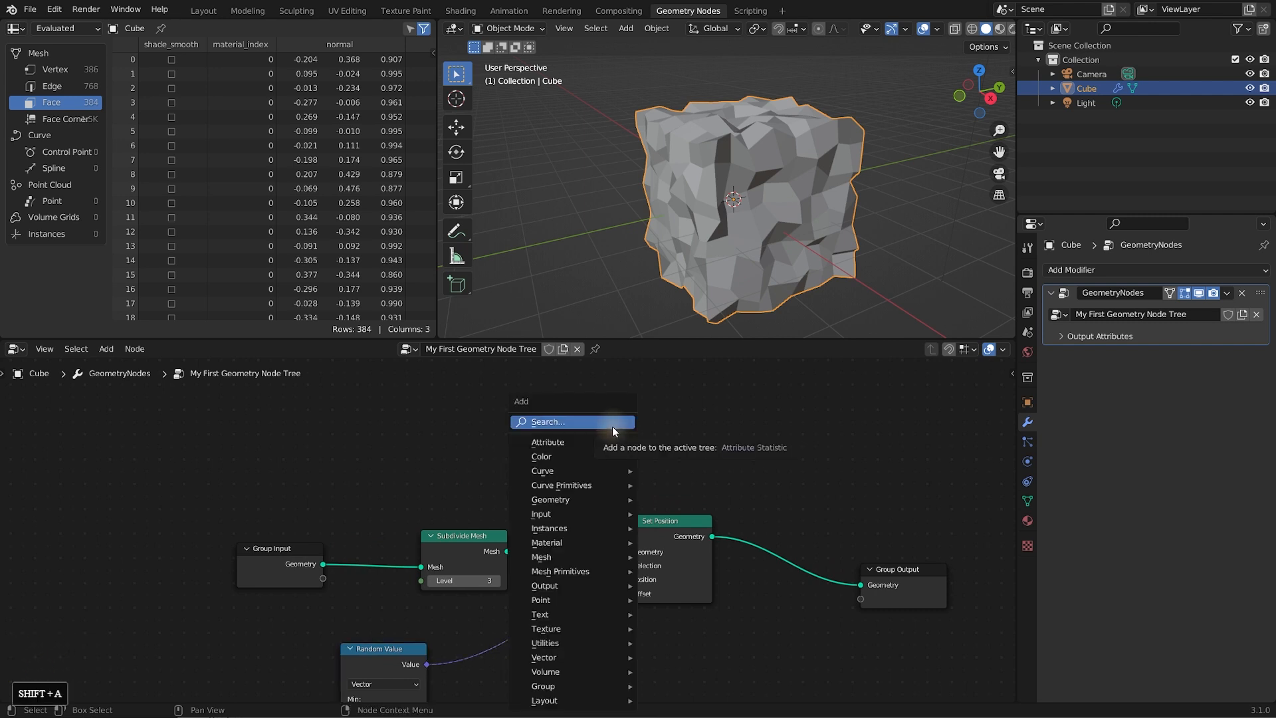
left_click(612, 425)
type("instance")
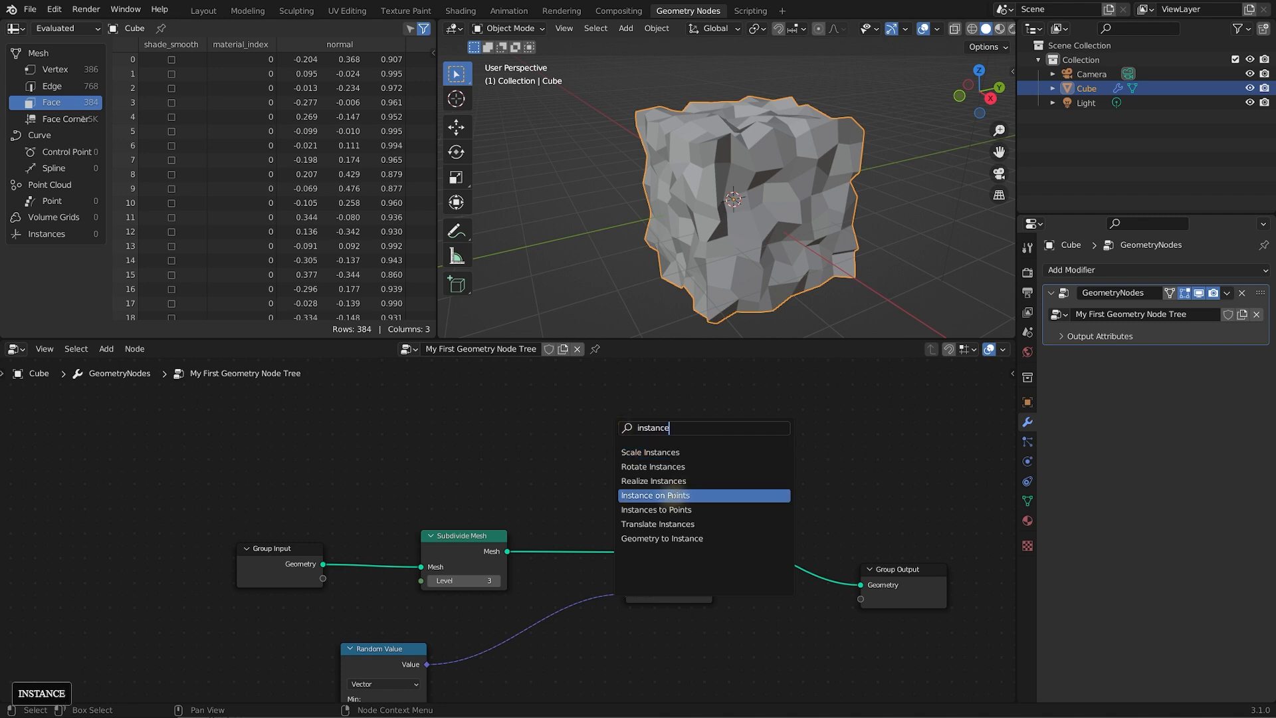
left_click(678, 495)
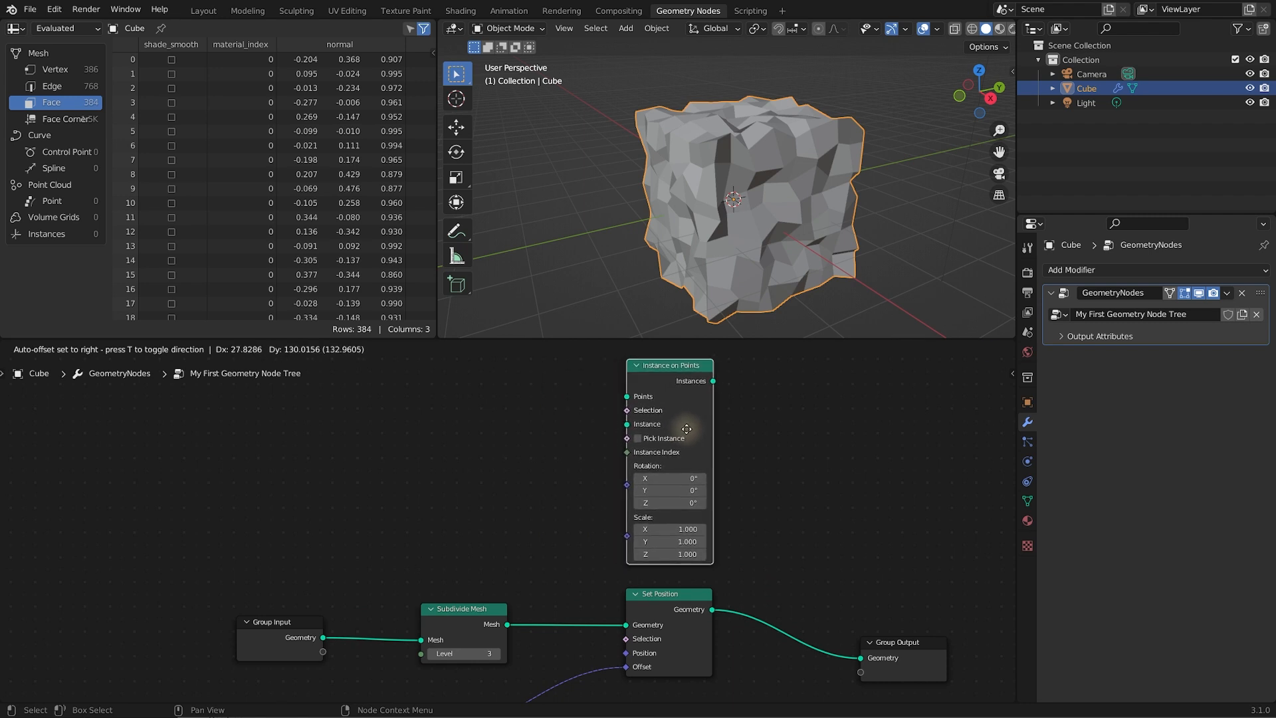
left_click(686, 430)
middle_click_drag(747, 422, 739, 428)
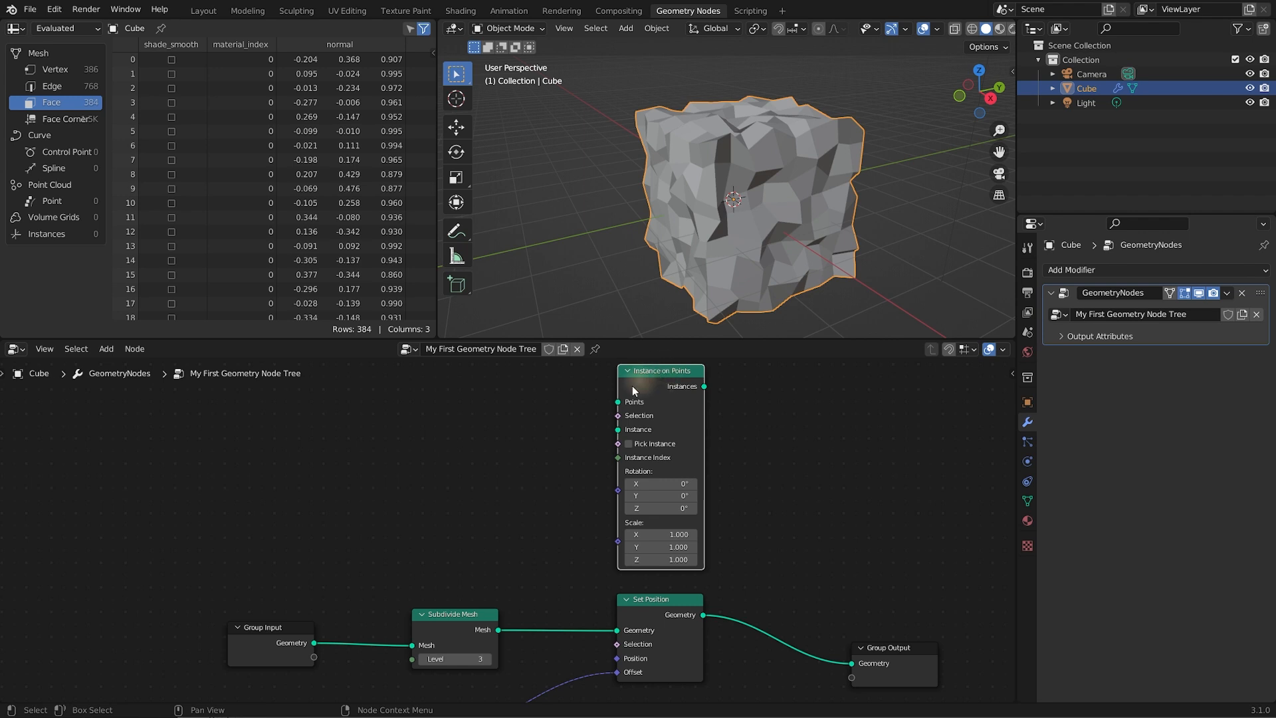
mouse_move(703, 160)
middle_mouse_down()
mouse_move(720, 150)
mouse_move(719, 161)
middle_mouse_up()
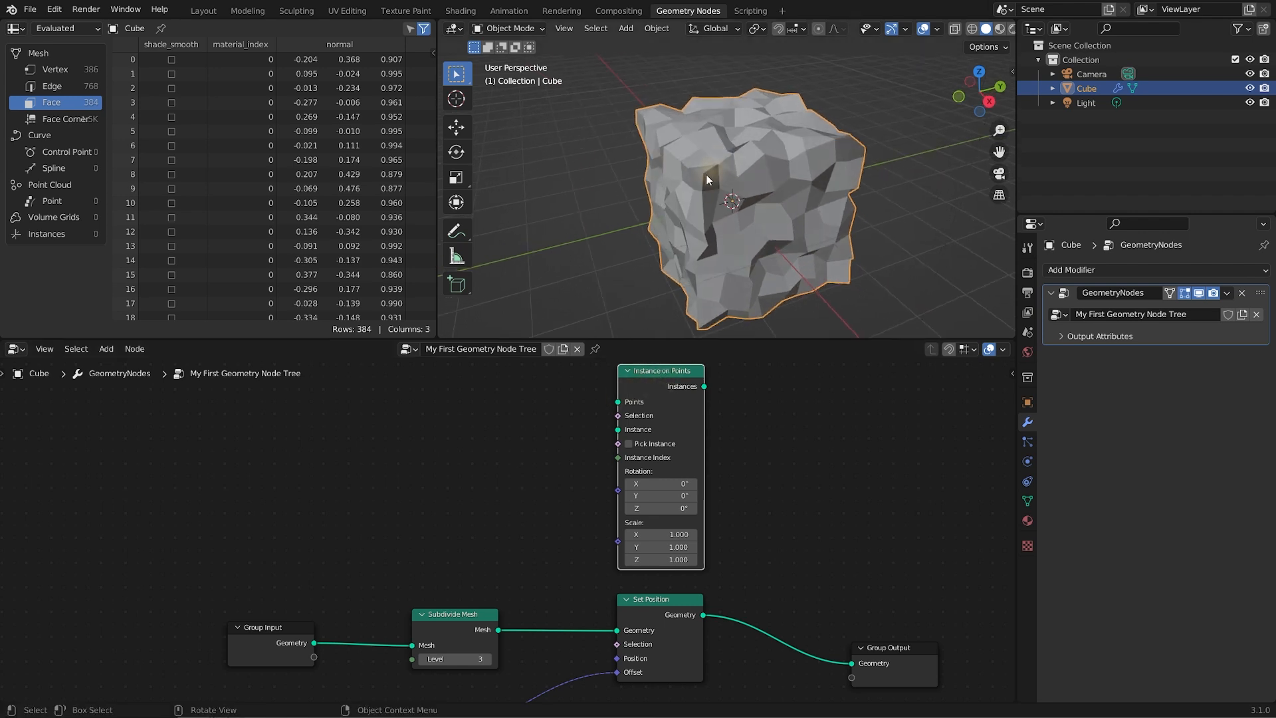
Shift Subdivide Mesh closer to Group Input and link its Mesh output to the Points input of Instance on Points
left_click_drag(468, 620, 454, 624)
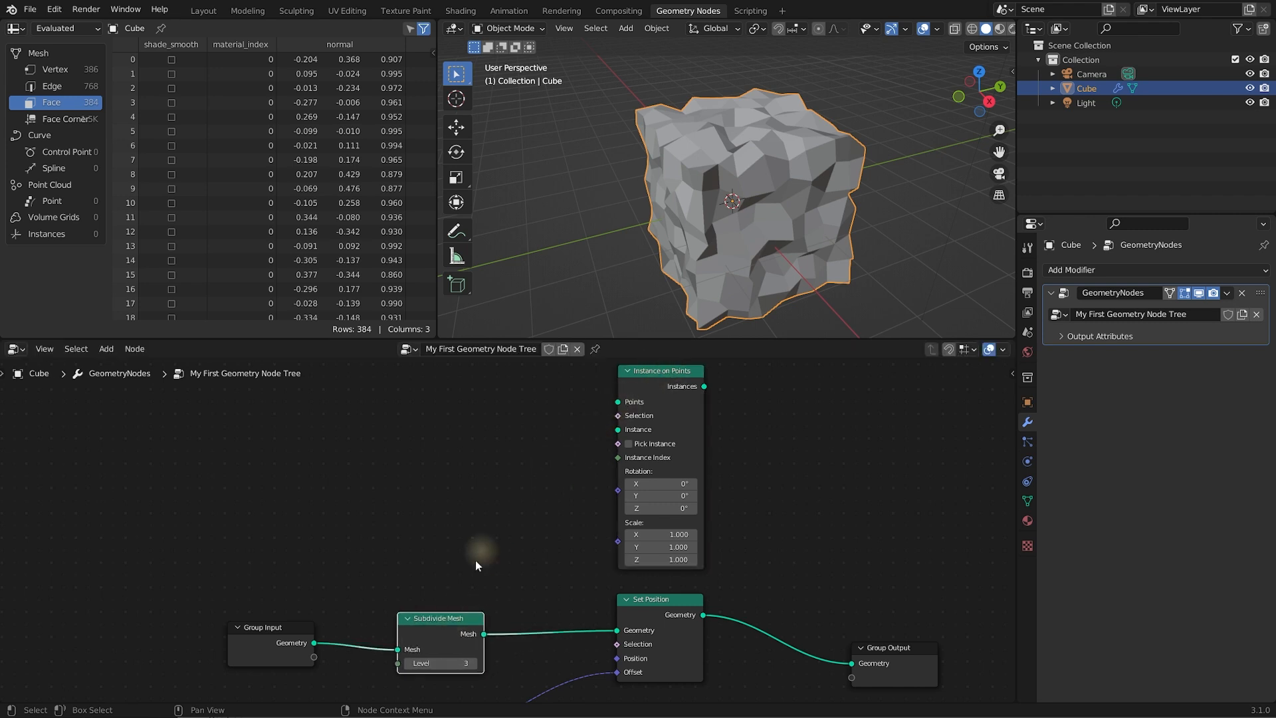
left_click_drag(450, 617, 446, 616)
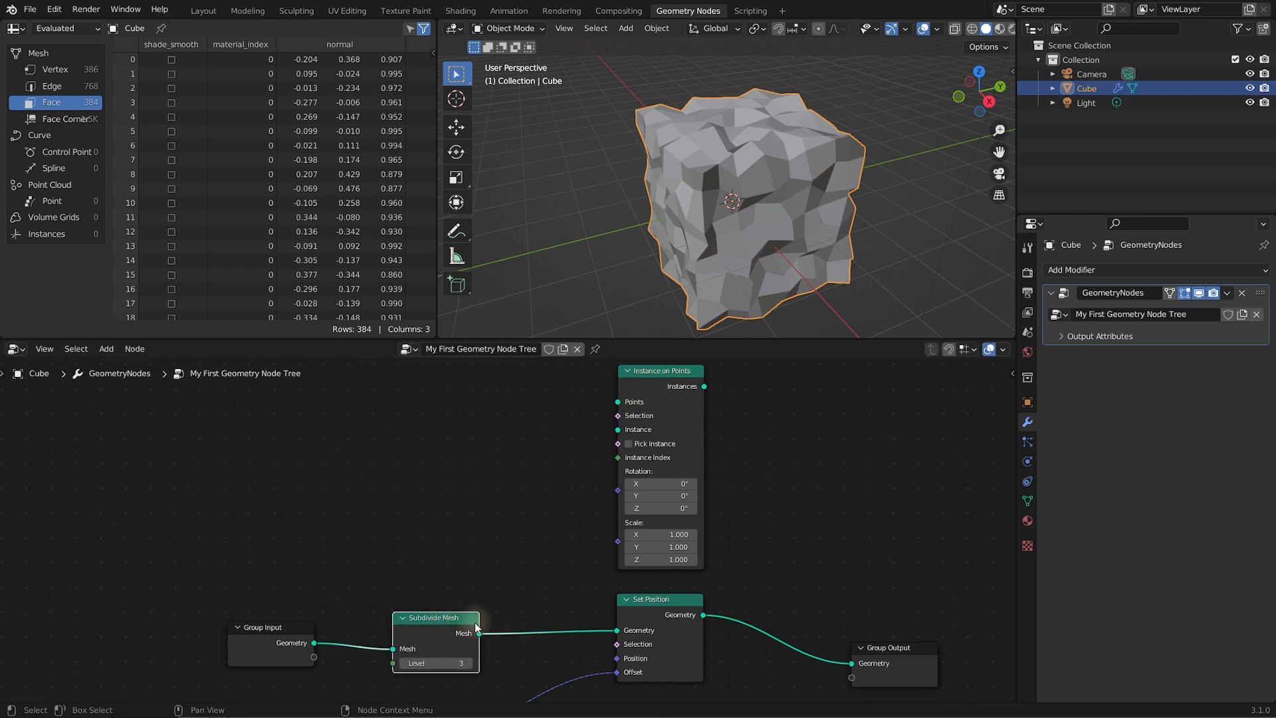
left_click_drag(480, 633, 621, 407)
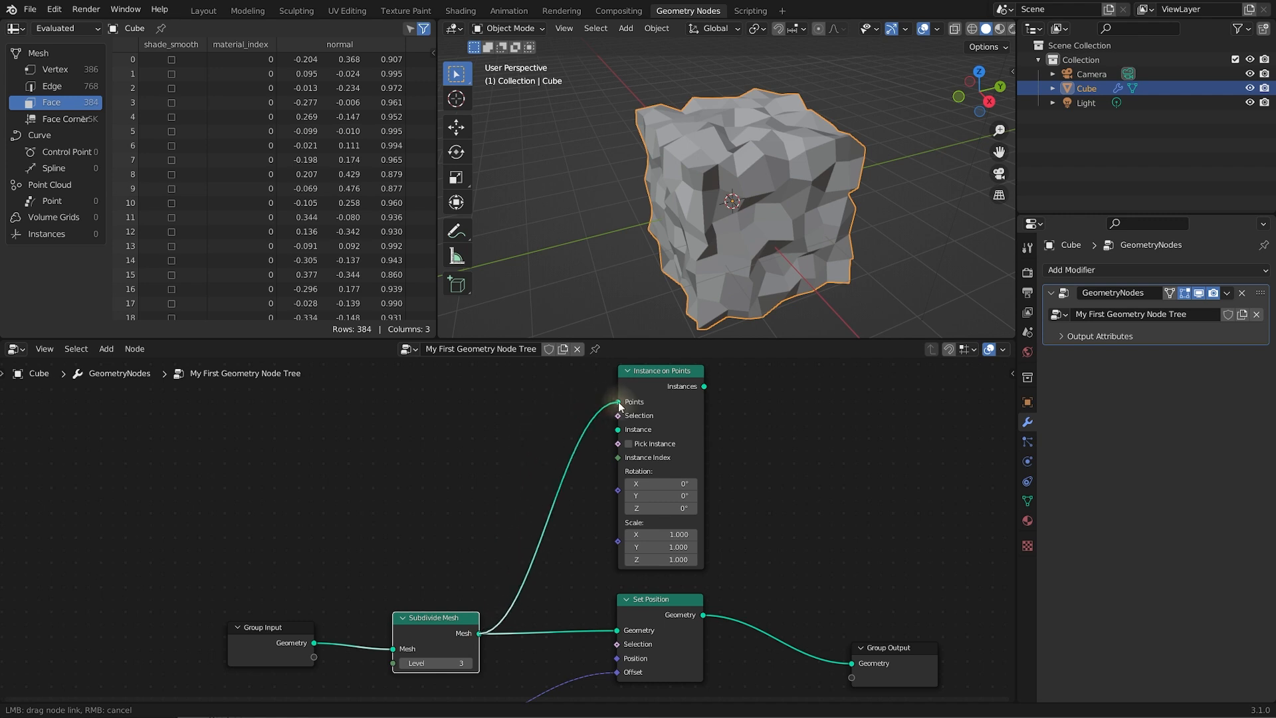
left_click_drag(620, 403, 620, 402)
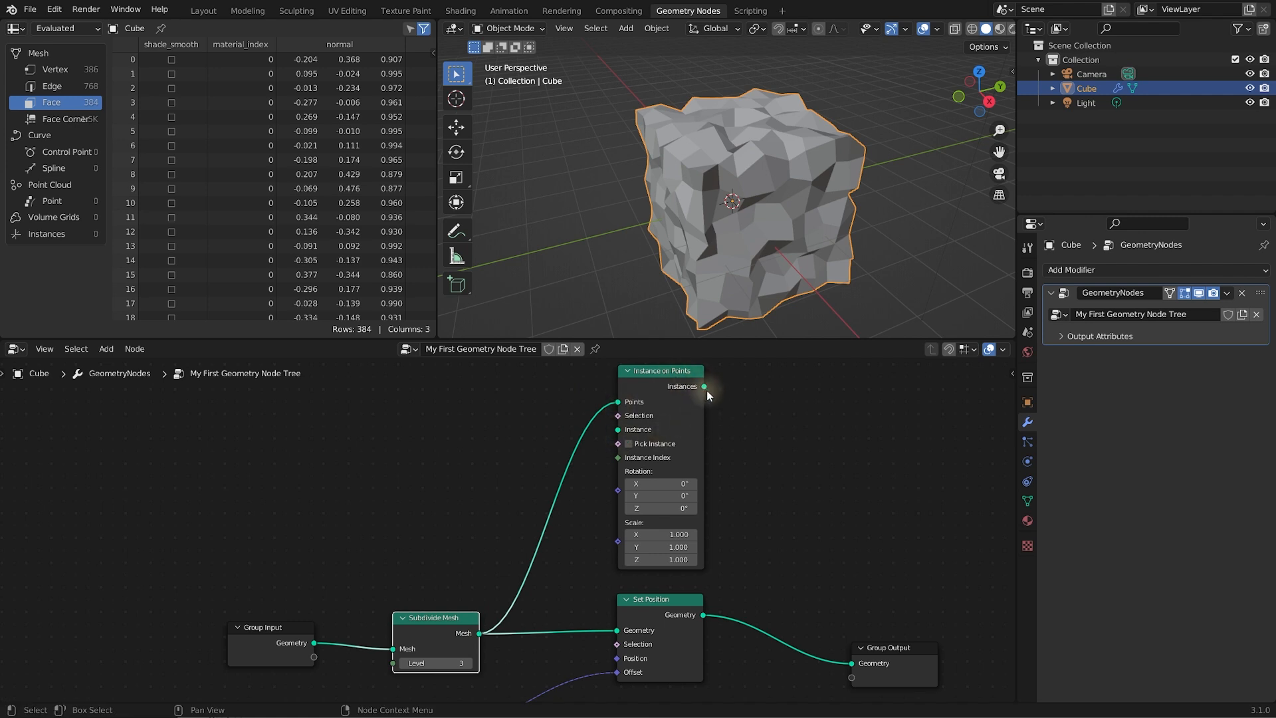
Link the Instances output to Group Output's Geometry input, raise Group Output, and nudge Instance on Points towards it
left_click_drag(704, 387, 874, 523)
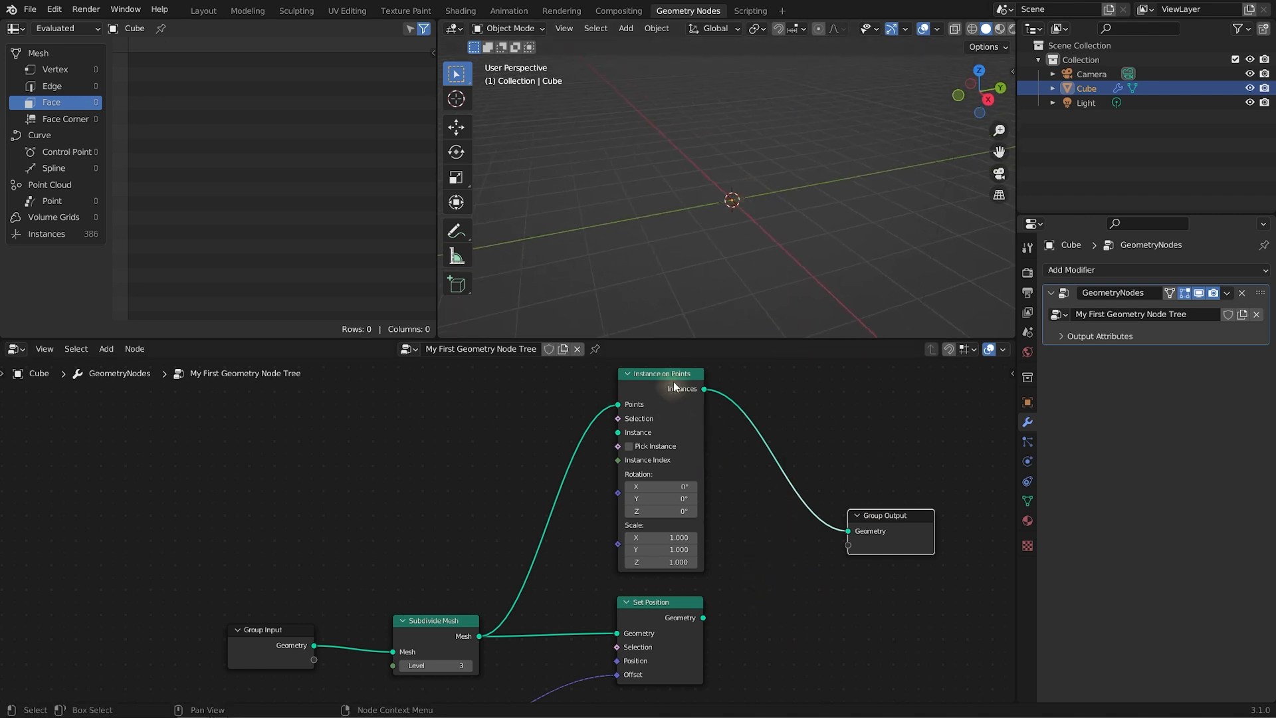
left_click_drag(667, 374, 675, 374)
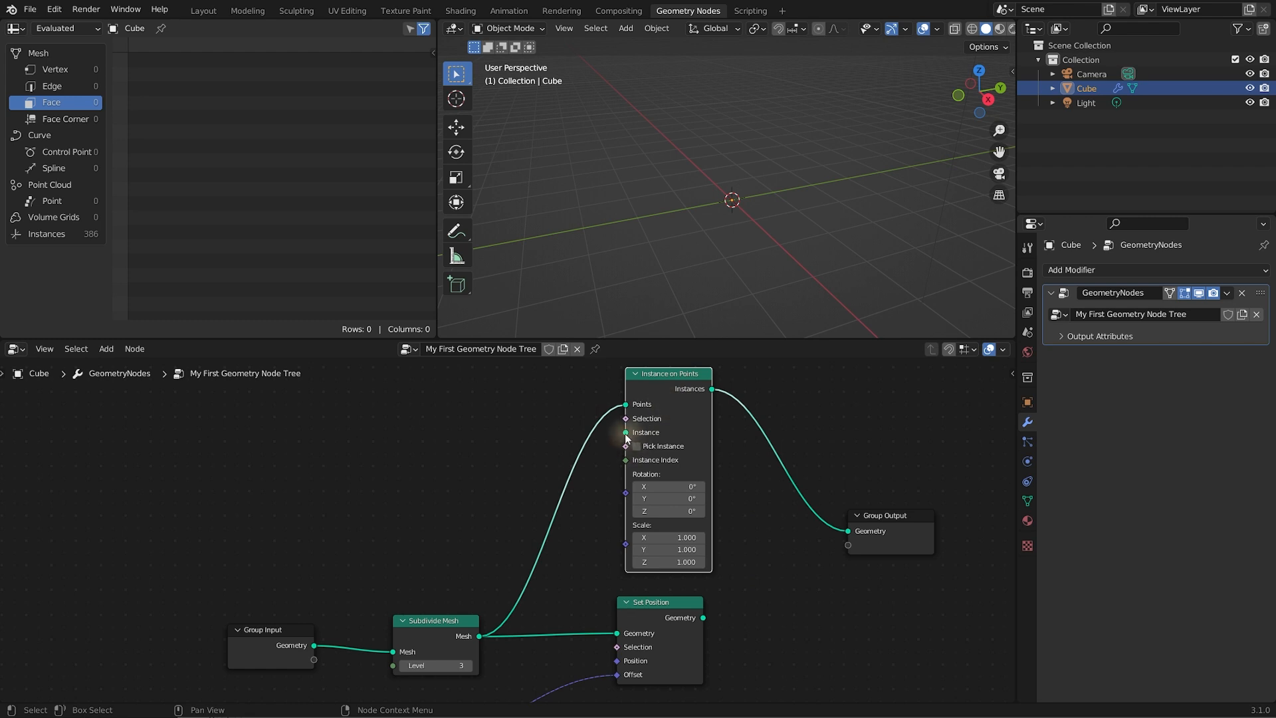
Nudge Subdivide Mesh up towards Group Input, check its output geometry, and shift Instance on Points slightly closer to Group Output
mouse_move(716, 226)
middle_mouse_down()
mouse_move(730, 251)
mouse_move(720, 225)
middle_mouse_up()
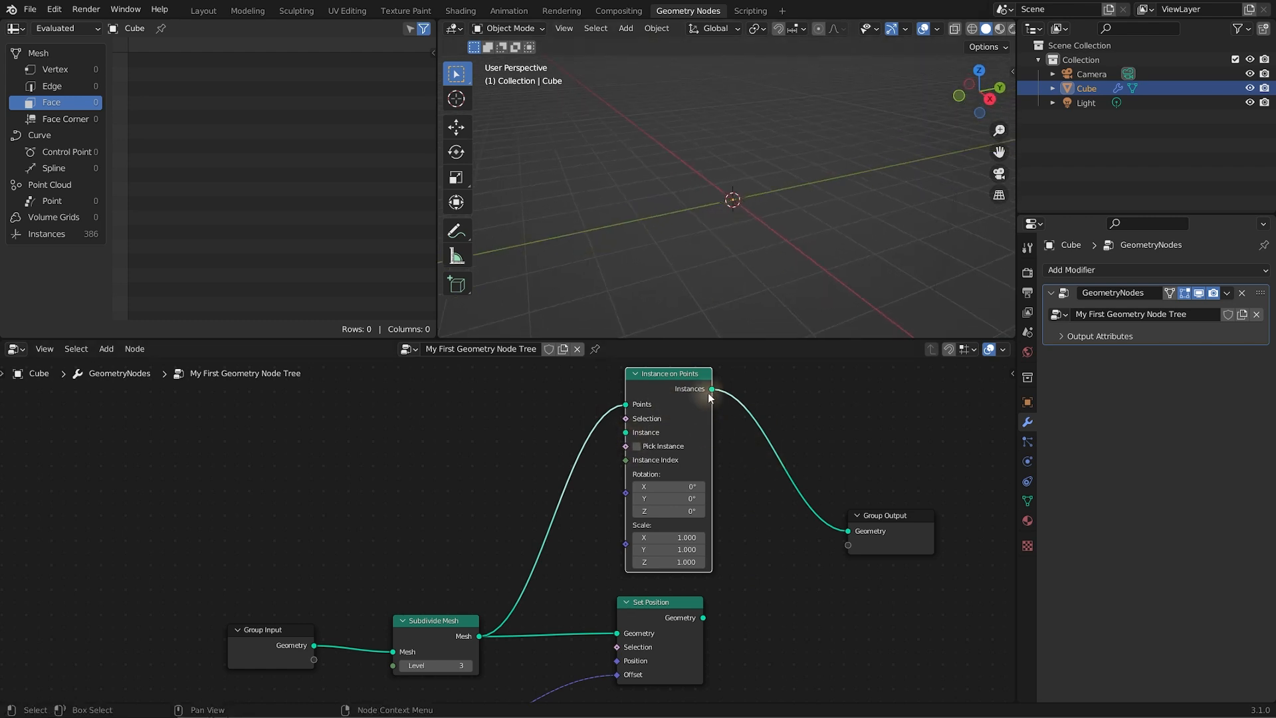
mouse_move(713, 393)
mouse_move(848, 531)
left_click_drag(466, 620, 456, 612)
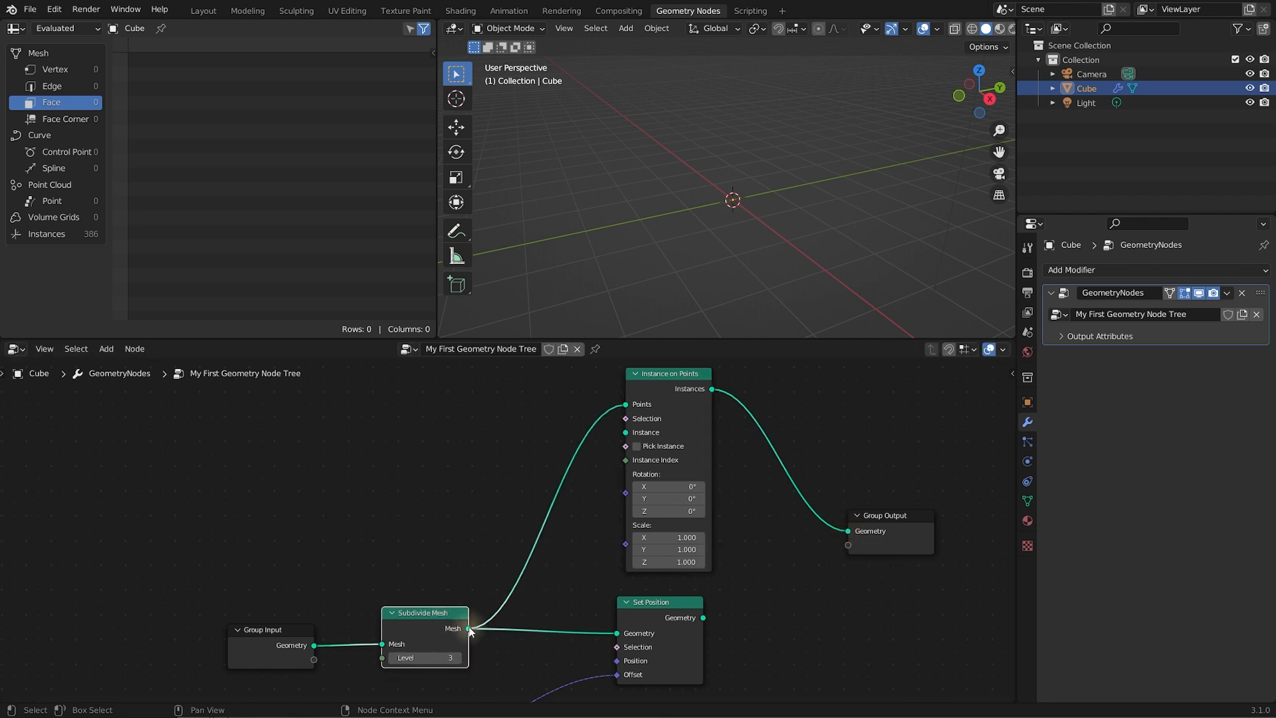
mouse_move(470, 629)
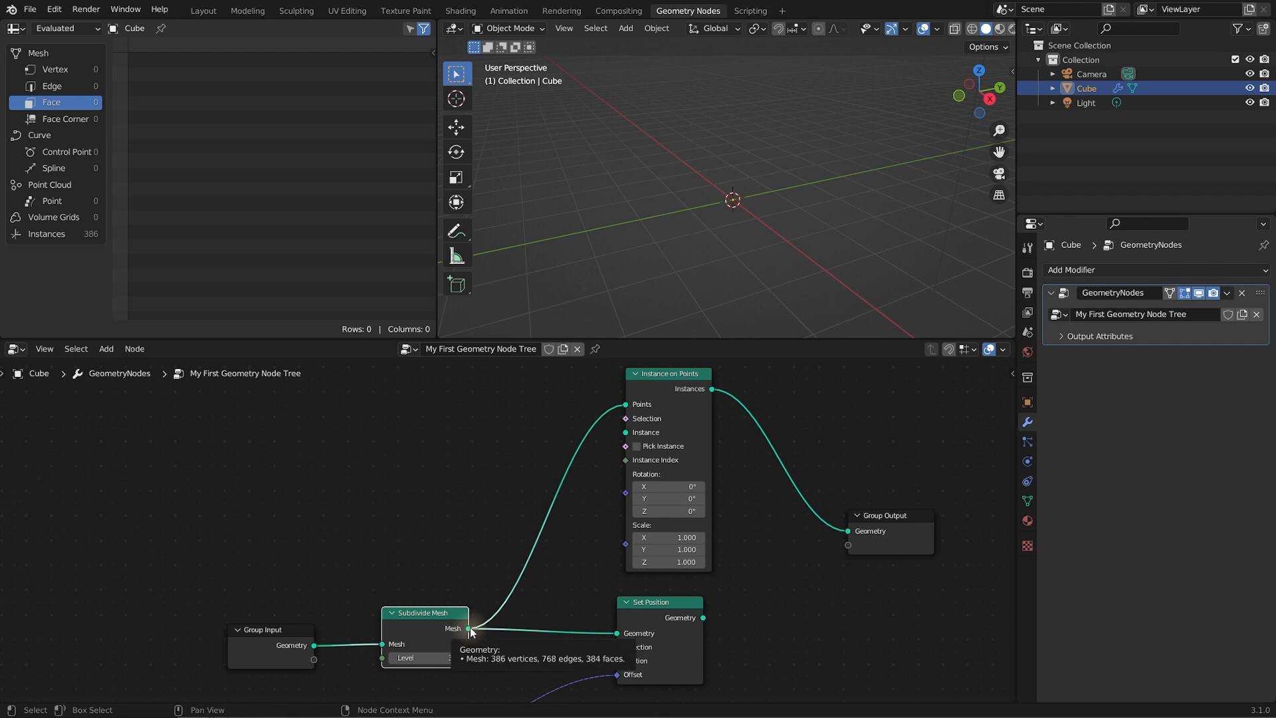
left_click_drag(682, 374, 701, 378)
middle_click_drag(425, 427, 458, 436)
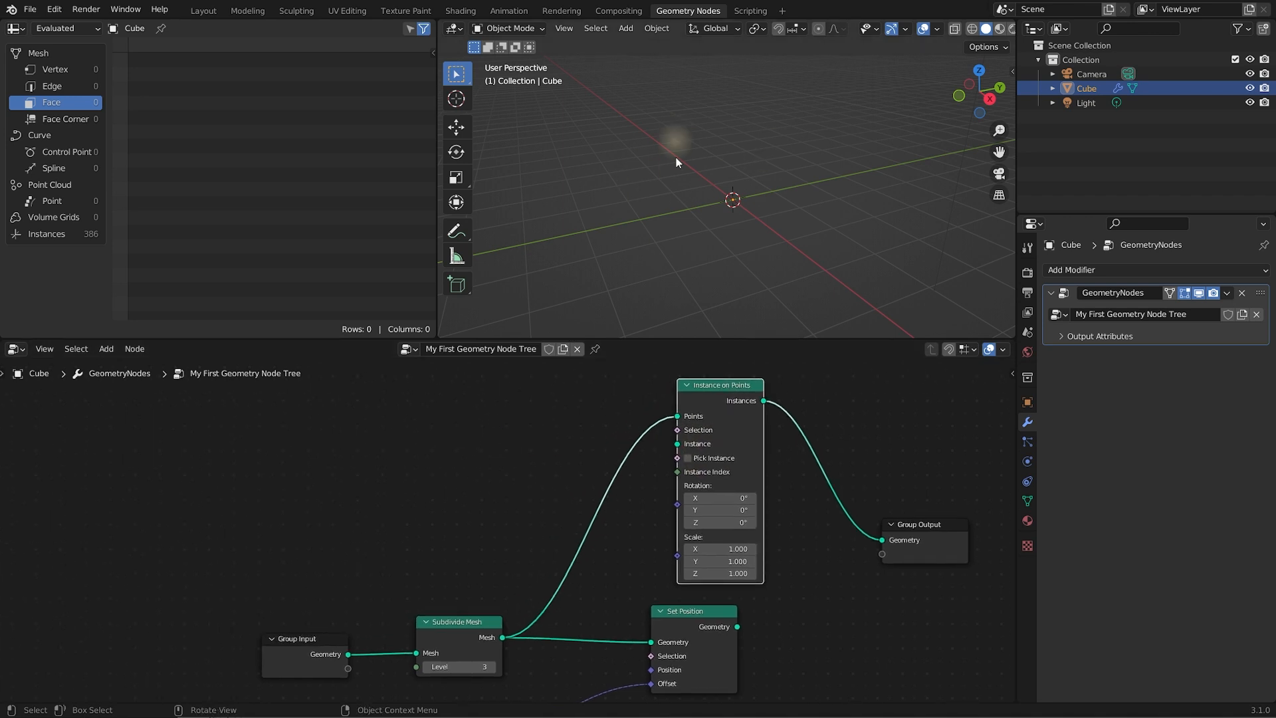
Add an Ico Sphere node and place it above Subdivide Mesh, beside the Instance on Points node
middle_click_drag(408, 478, 393, 488)
left_click(393, 432)
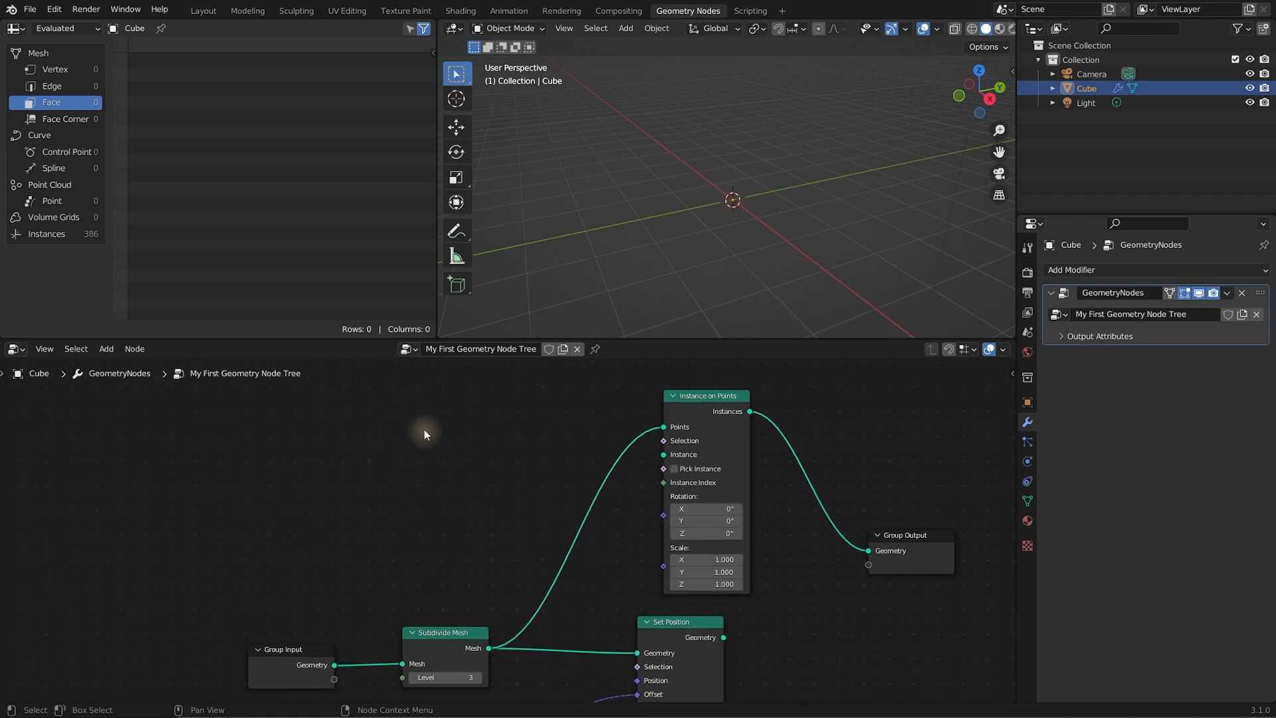
key("shift+a")
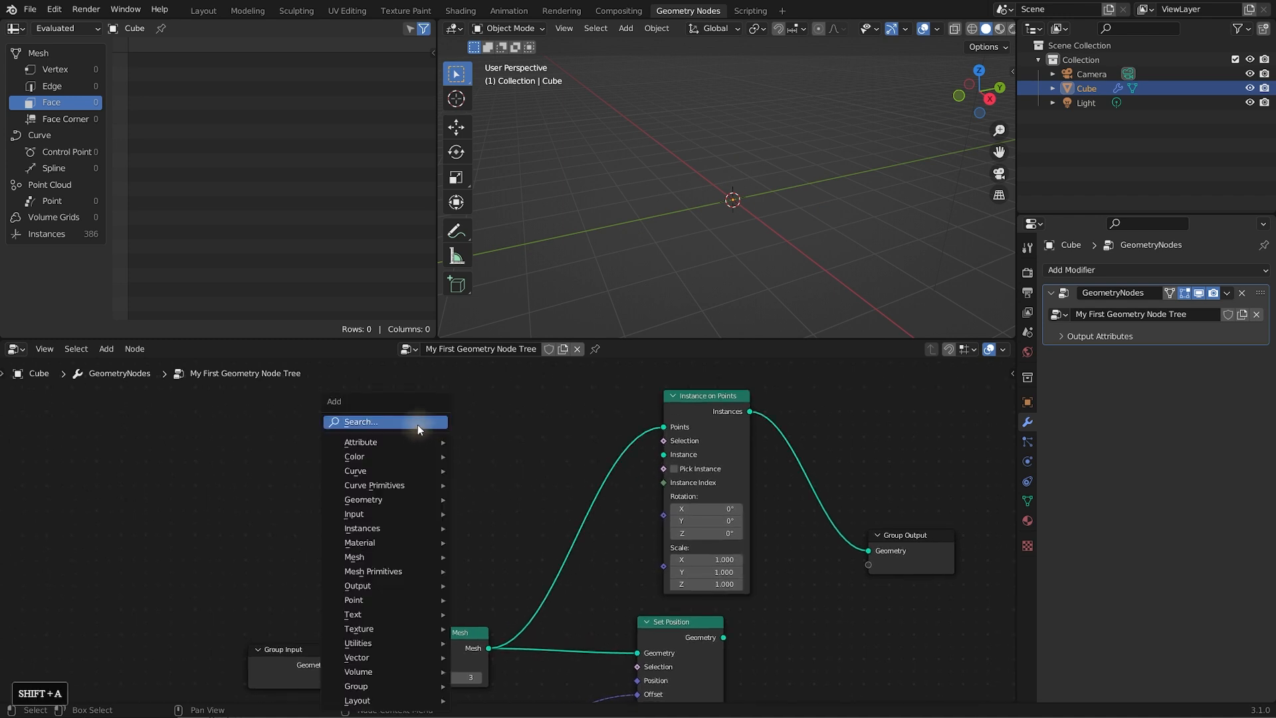
left_click(417, 423)
type("ico")
left_click(452, 451)
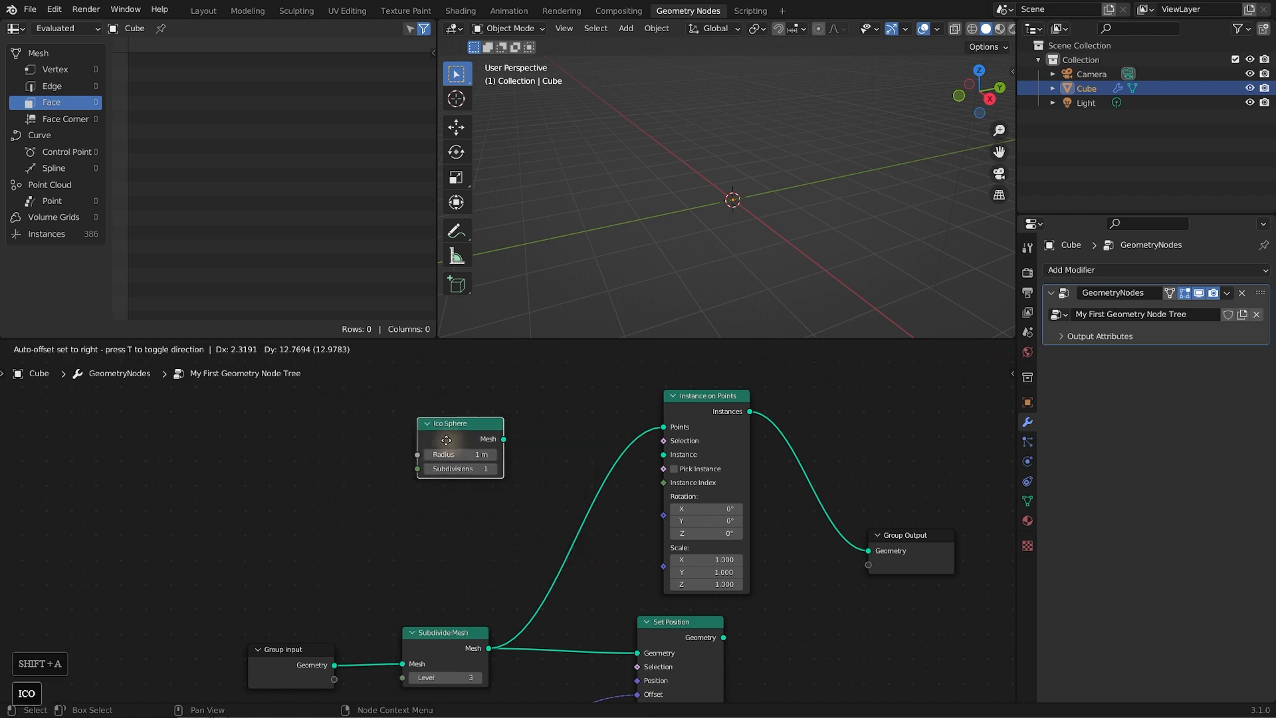
left_click(424, 439)
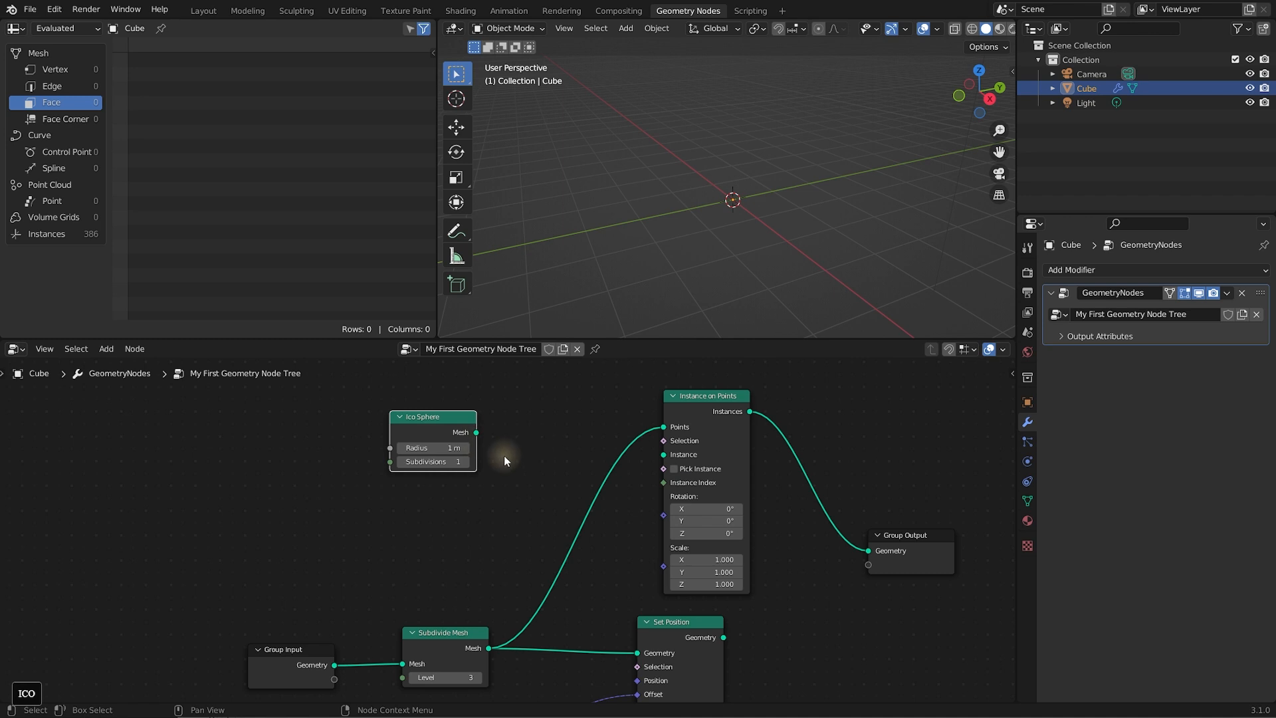
Link the Ico Sphere's Mesh output to the Instance input of Instance on Points
left_click(477, 432)
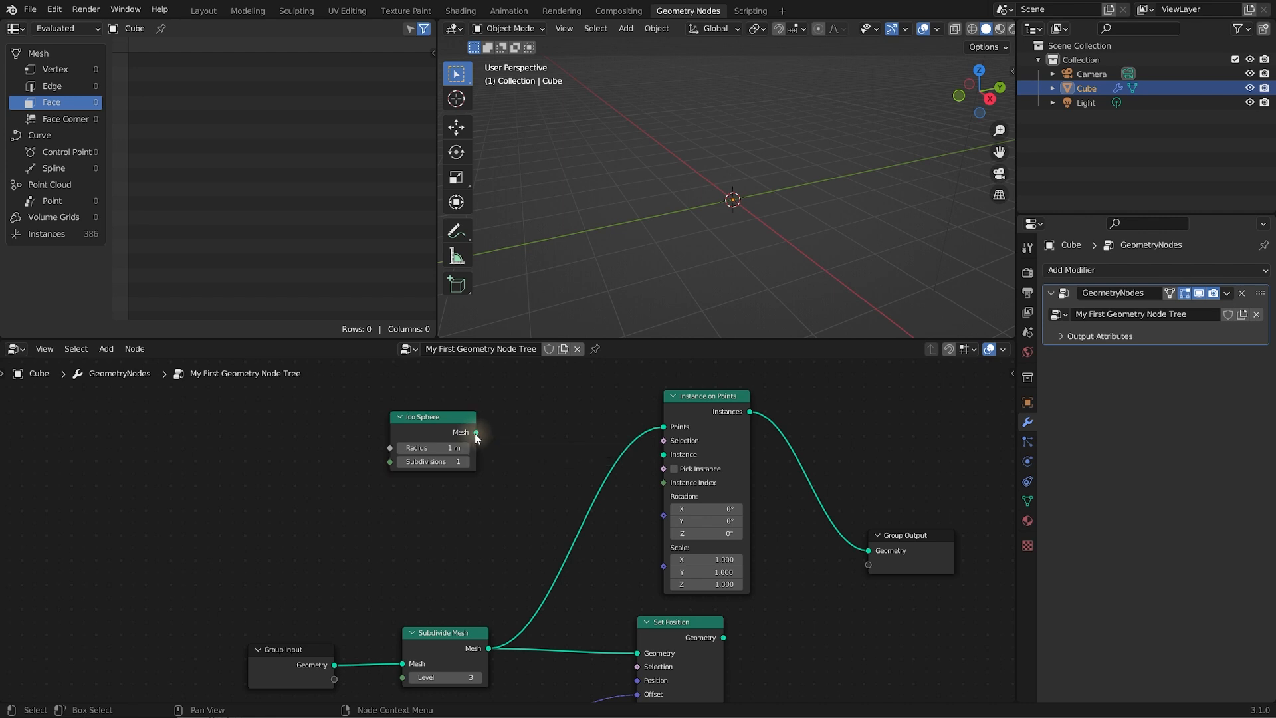
left_click_drag(475, 433, 660, 458)
middle_click_drag(771, 128, 780, 189)
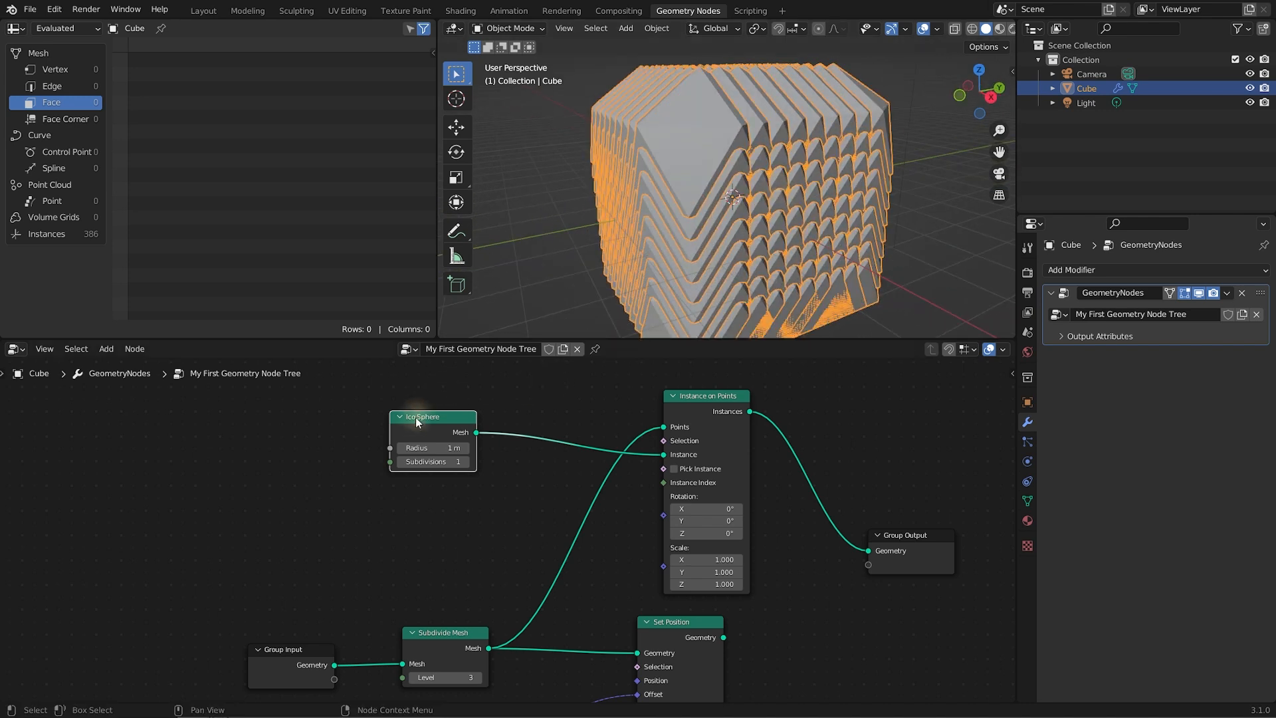
Set the Ico Sphere's radius to 0.09 m and its subdivisions to 2
left_click_drag(449, 453, 372, 465)
scroll(791, 197, "up", 4)
mouse_move(783, 189)
middle_mouse_down()
mouse_move(791, 197)
mouse_move(773, 181)
middle_mouse_up()
left_click(939, 257)
middle_click_drag(938, 257, 856, 222)
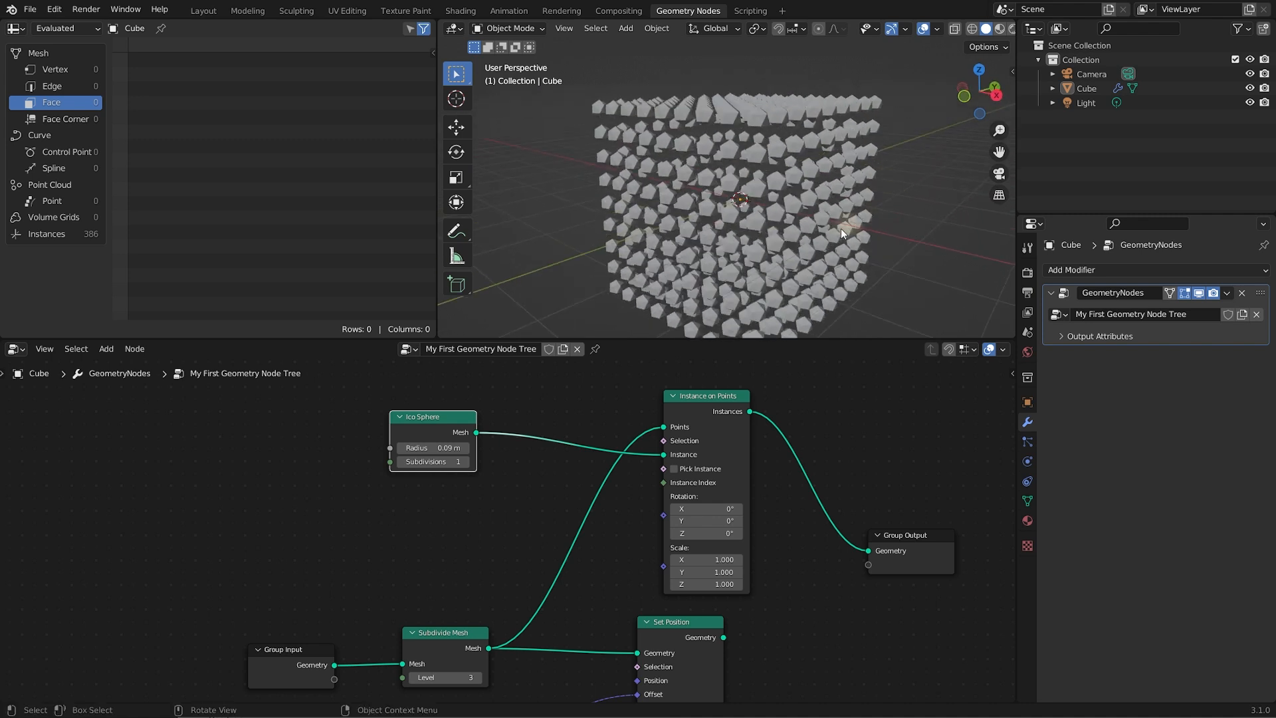
left_click(465, 462)
middle_click_drag(797, 220, 776, 269)
Spread Instance on Points and Group Output apart and insert a Join Geometry node into the link between them
left_click_drag(713, 407, 686, 404)
left_click_drag(905, 535, 948, 516)
middle_click_drag(891, 436, 770, 429)
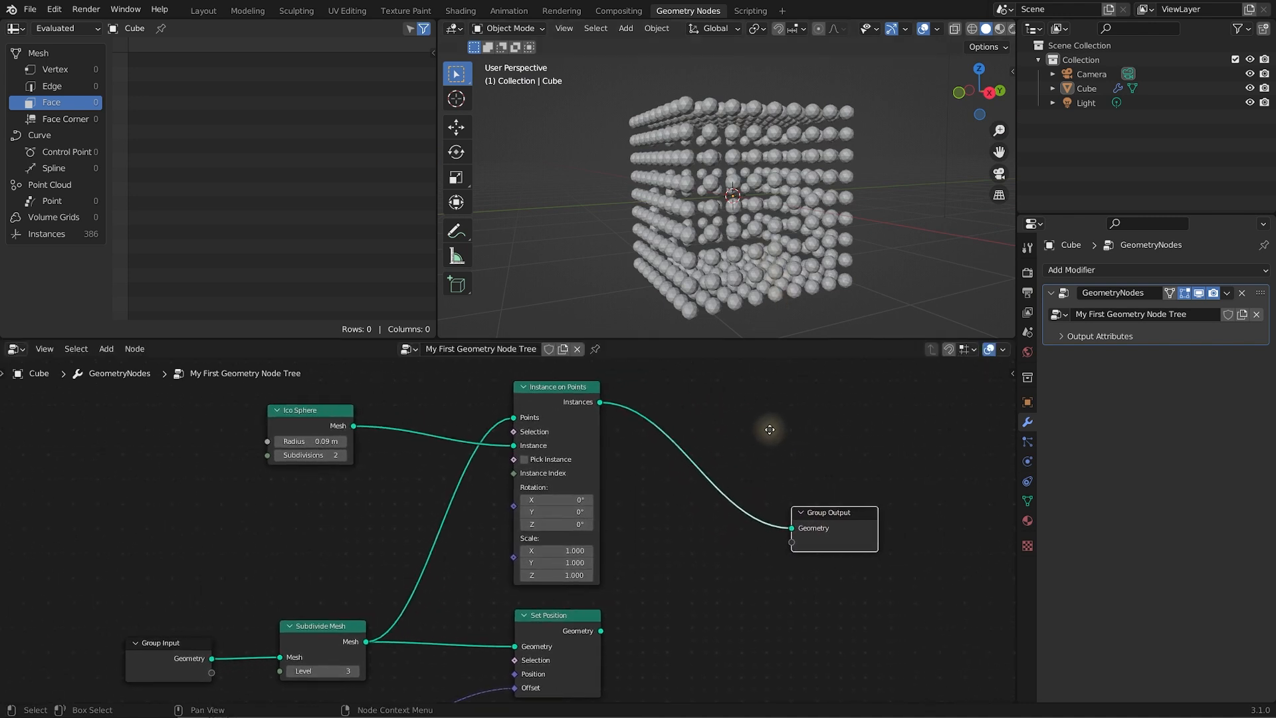
key("shift+a")
left_click(723, 419)
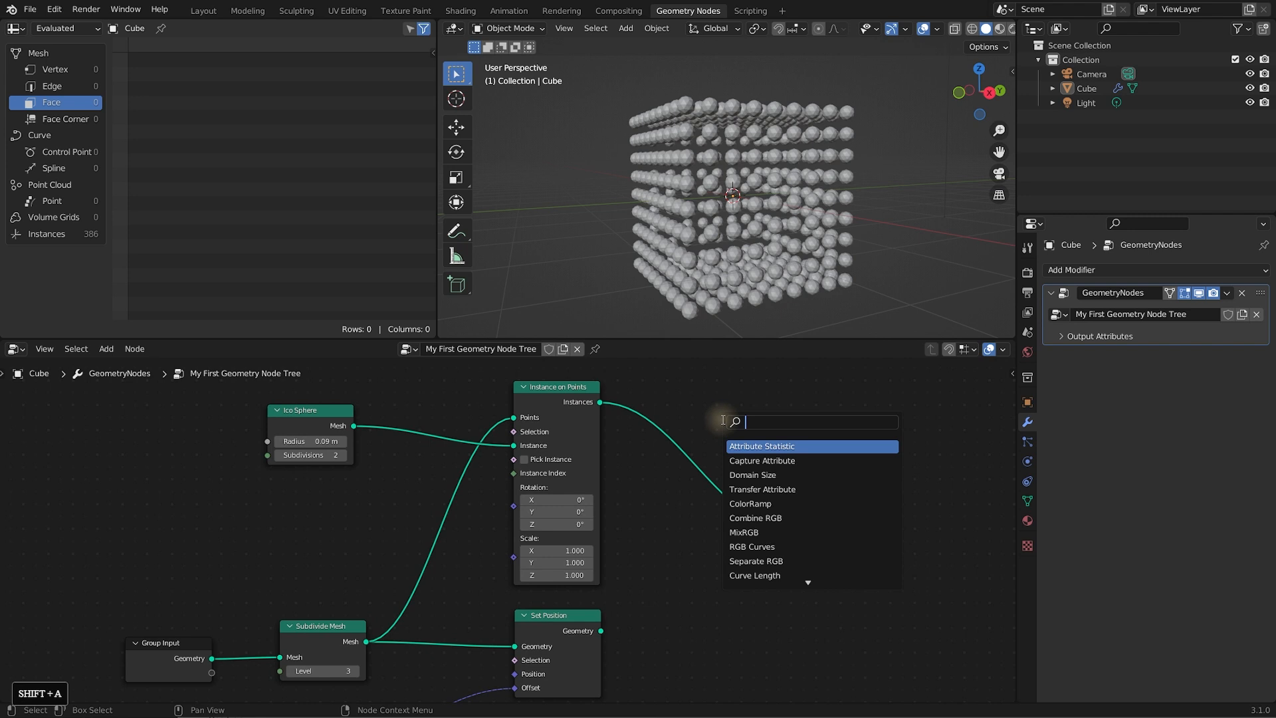
type("join")
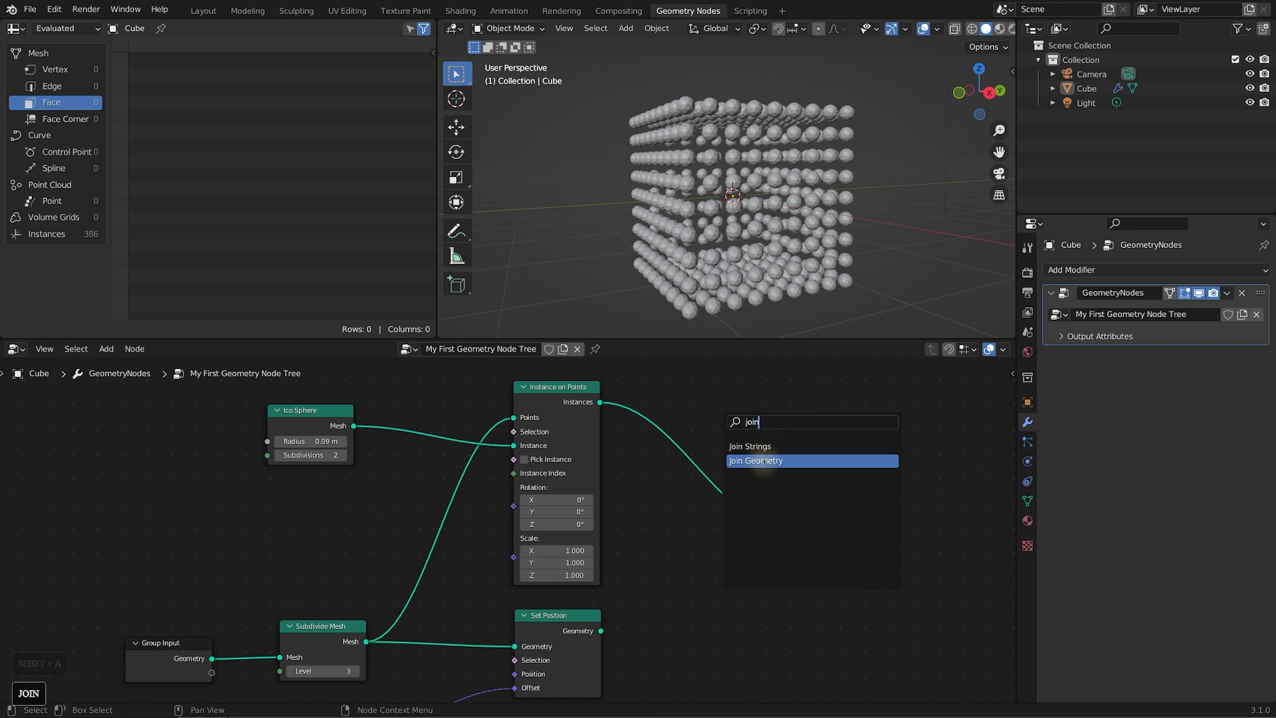
left_click(763, 461)
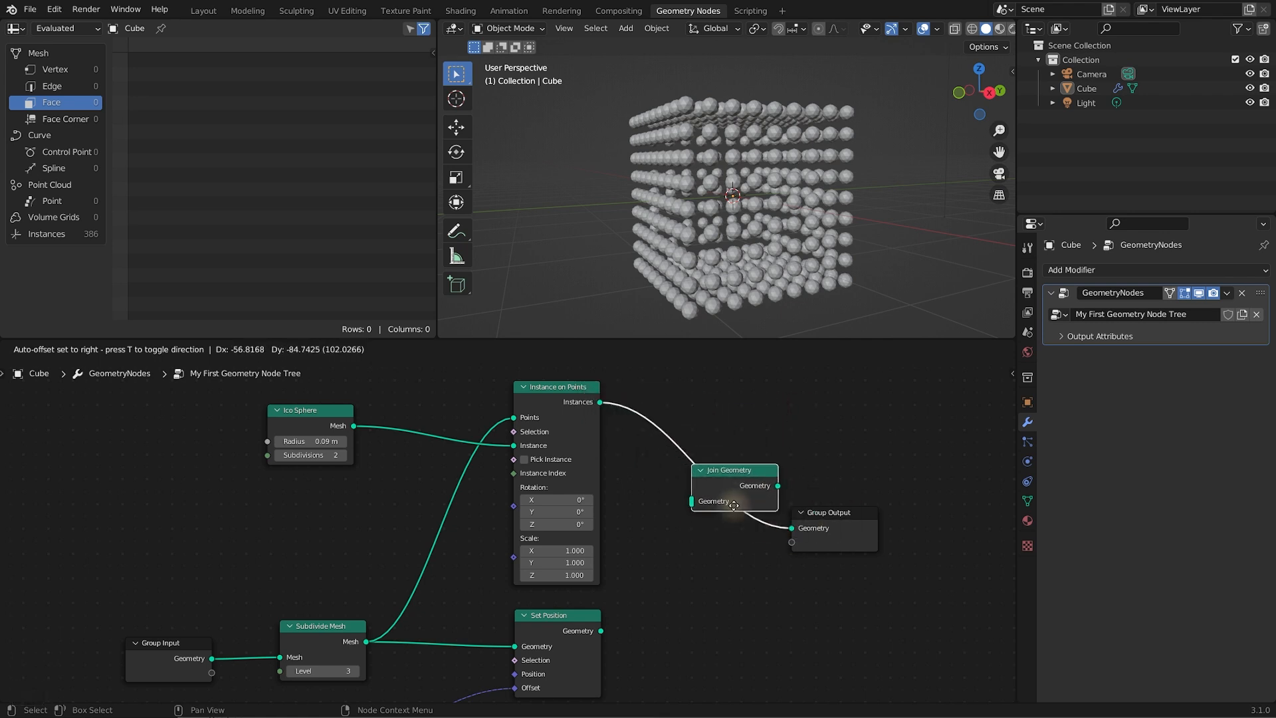
left_click(698, 511)
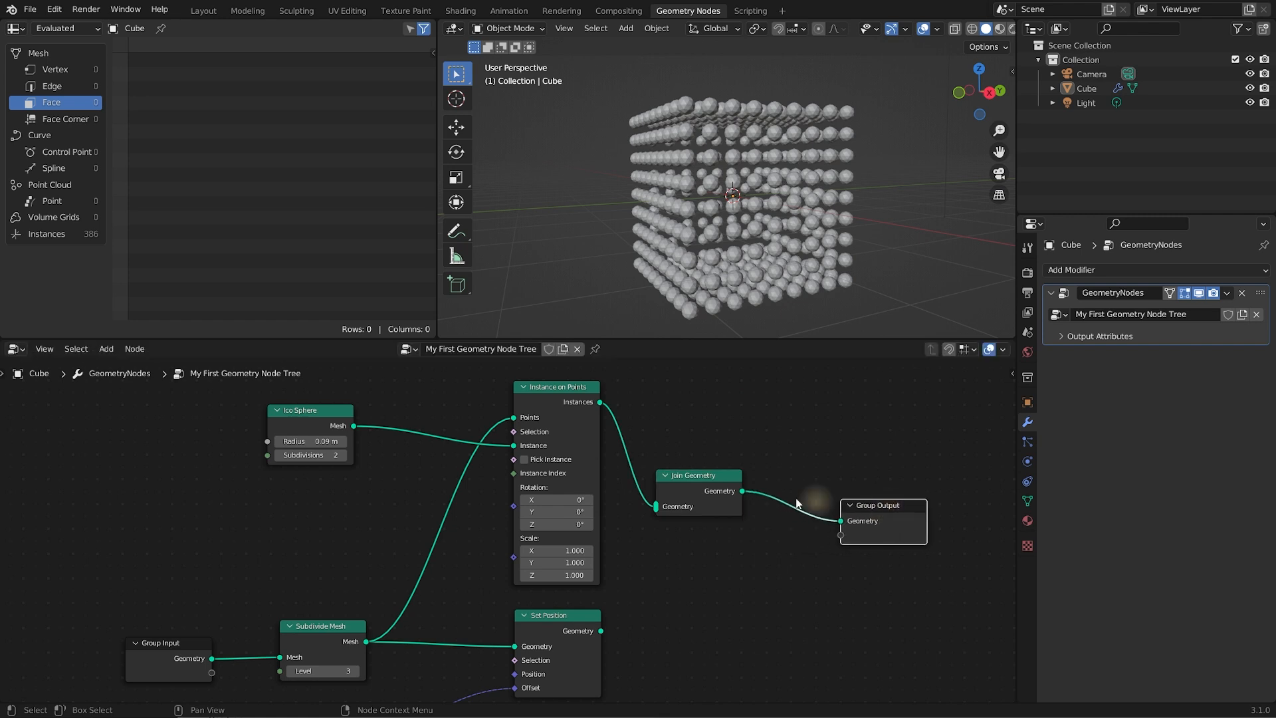
Move the Join Geometry node closer to Group Output and adjust its placement slightly
left_click_drag(711, 481, 756, 481)
scroll(720, 522, "up", 1)
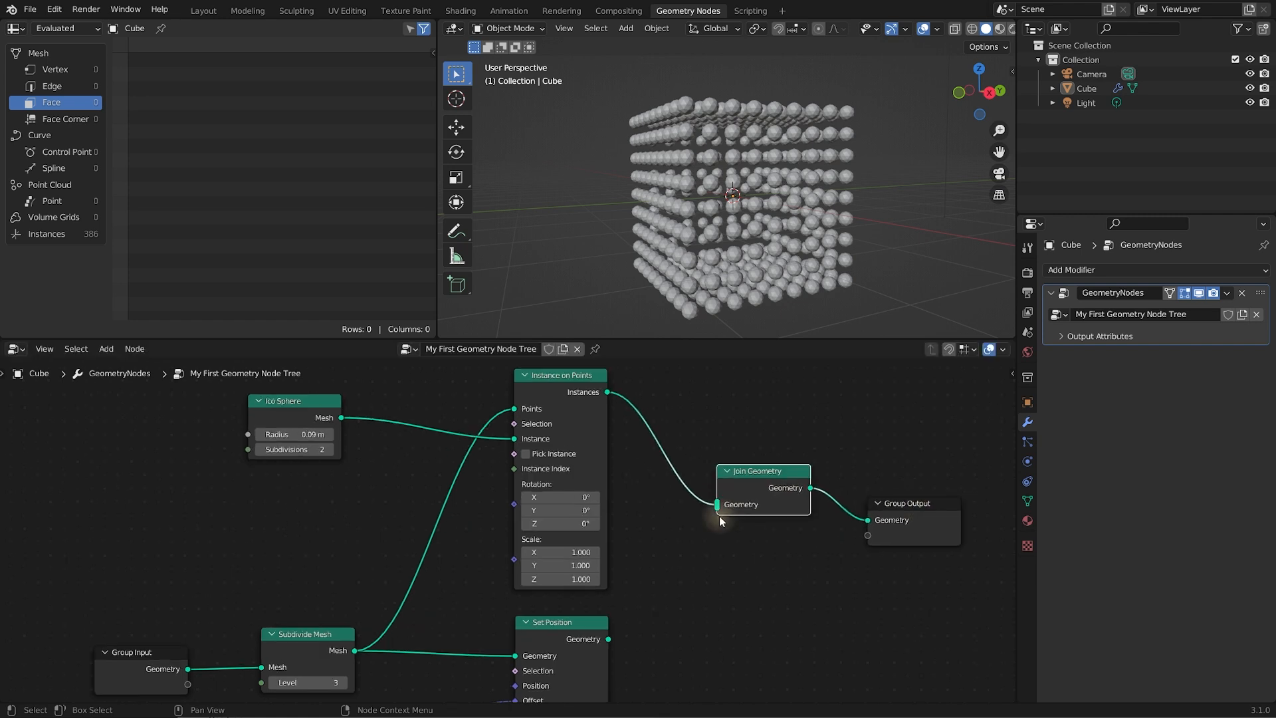
scroll(717, 499, "up", 1)
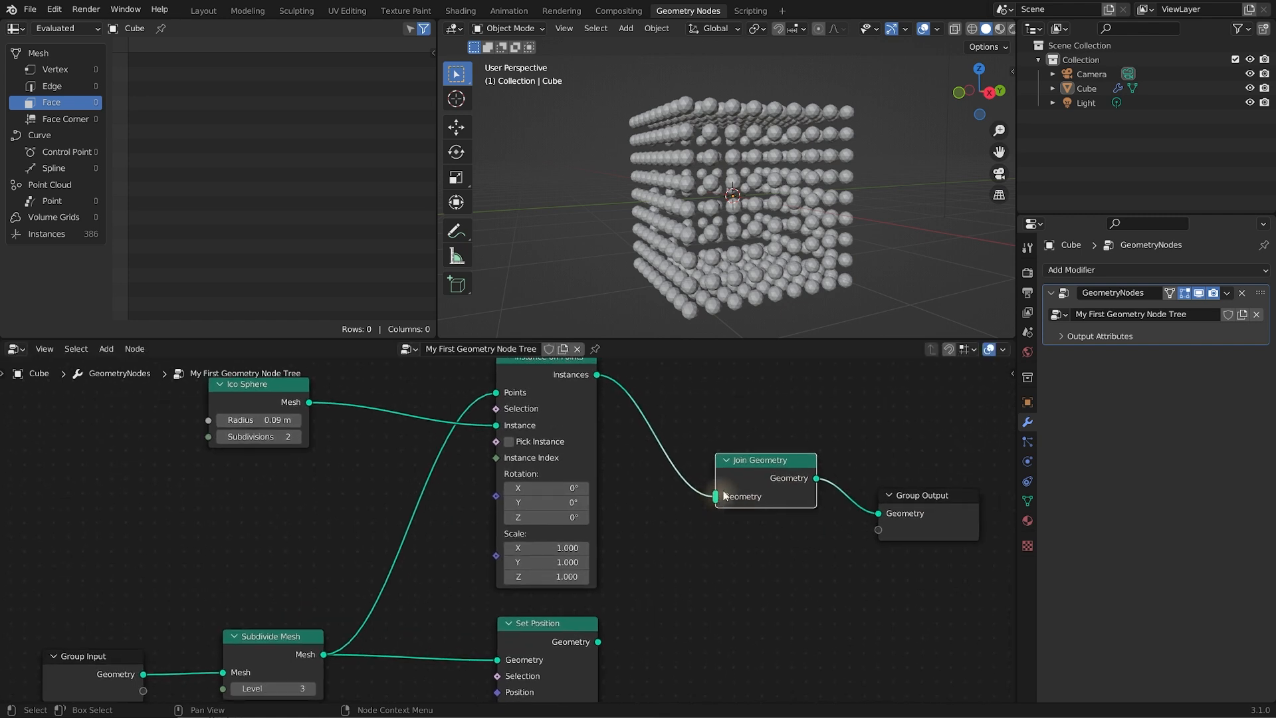
left_click_drag(747, 460, 756, 465)
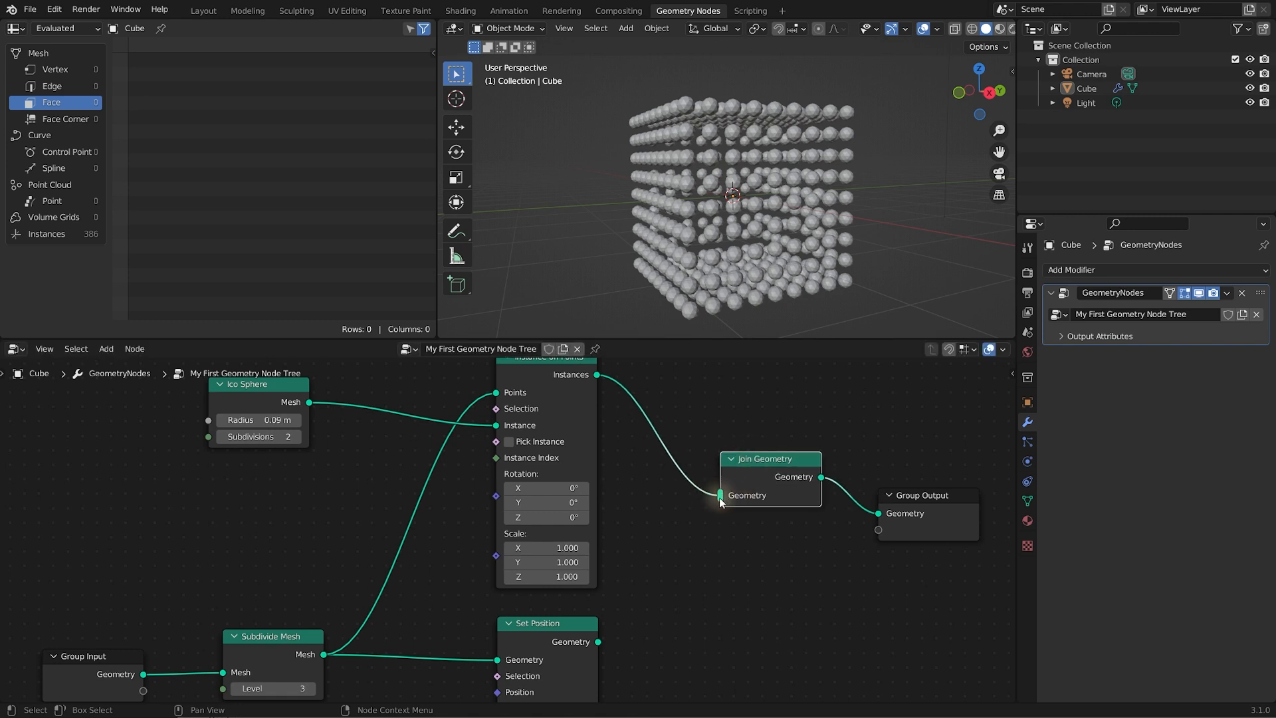
left_click_drag(759, 458, 752, 462)
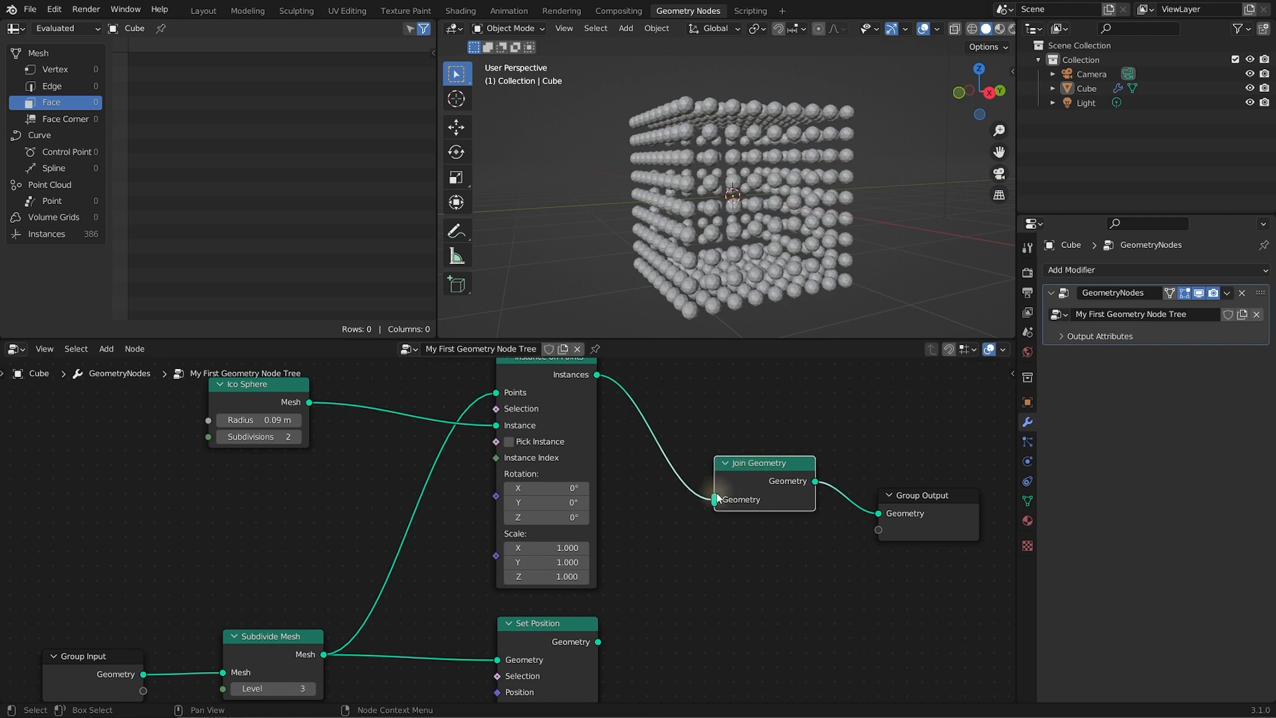
Link Set Position's Geometry output to the Join Geometry input alongside the instances
scroll(689, 541, "down", 1)
middle_click_drag(698, 524, 655, 561)
left_click_drag(533, 610, 683, 511)
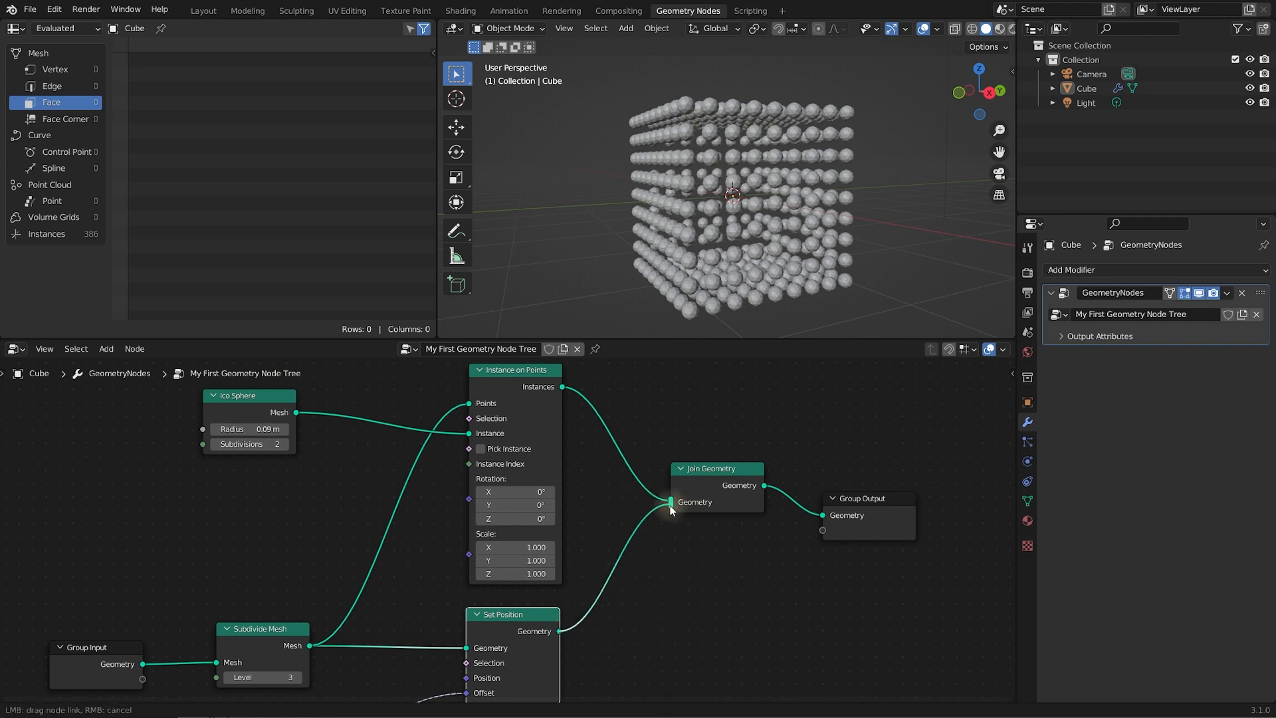
left_click_drag(667, 505, 667, 506)
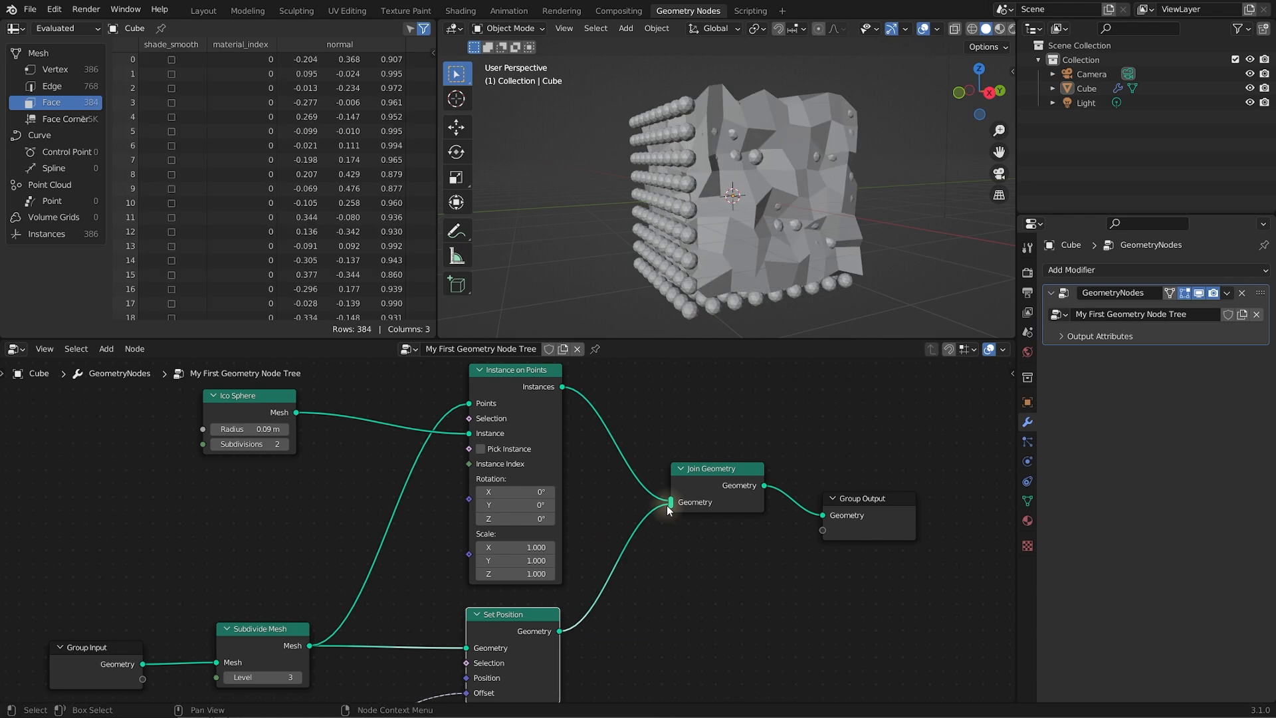
middle_click_drag(806, 170, 851, 173)
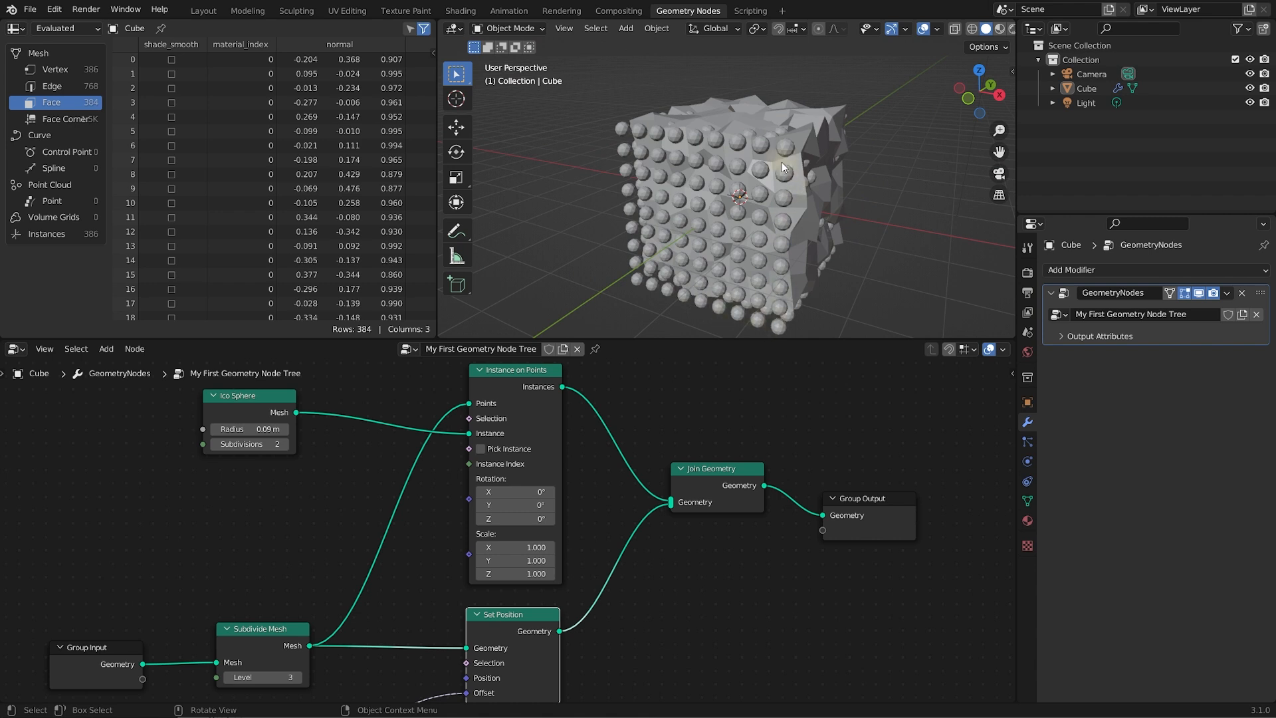
middle_click_drag(791, 170, 687, 200)
Rearrange the nodes: Set Position closer to Subdivide Mesh, Instance on Points nearer Join Geometry, and Ico Sphere farther from Instance on Points
left_click_drag(516, 612, 511, 613)
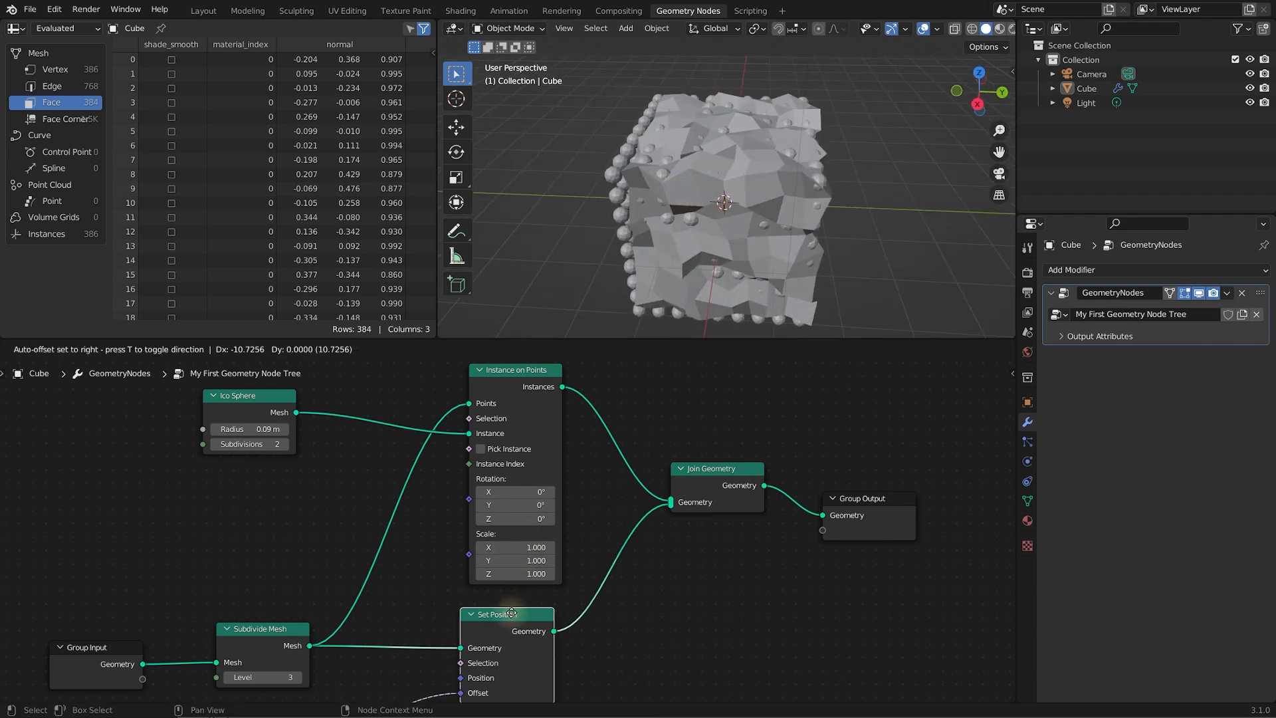
middle_click_drag(644, 464, 781, 484)
left_click_drag(660, 406, 704, 400)
left_click_drag(620, 633, 587, 628)
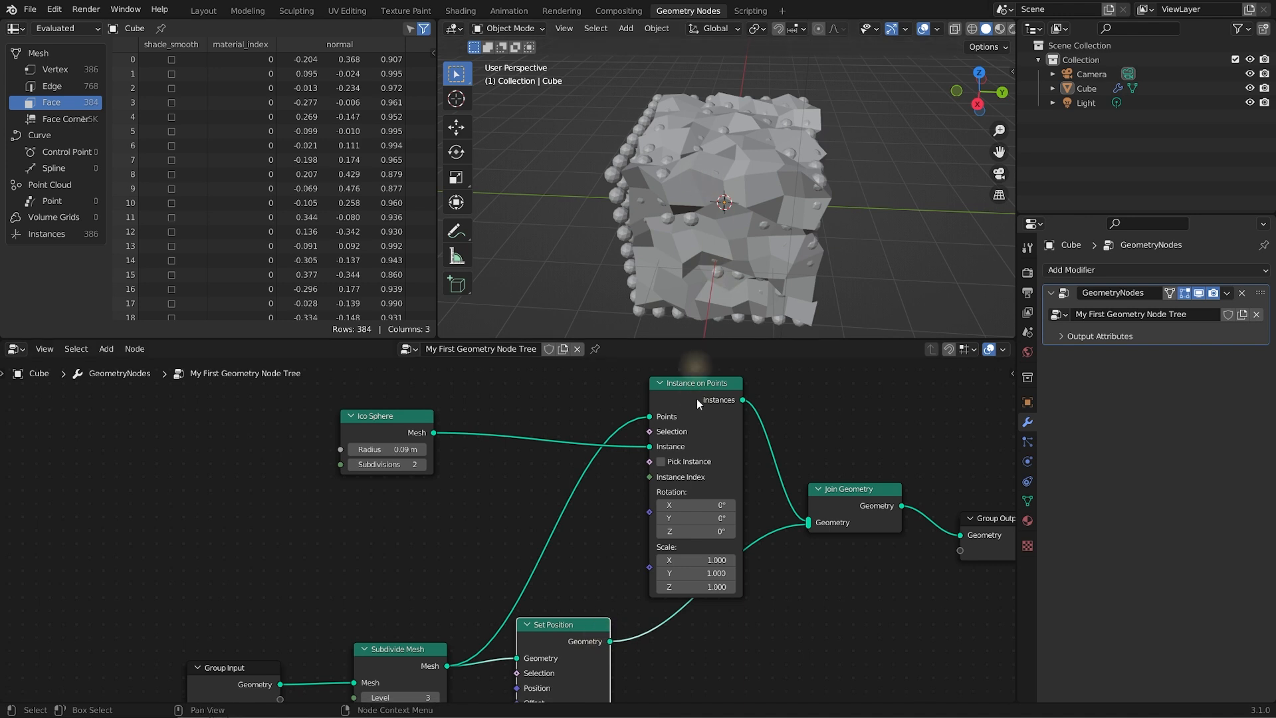
left_click_drag(692, 384, 676, 369)
middle_click_drag(646, 638, 590, 582)
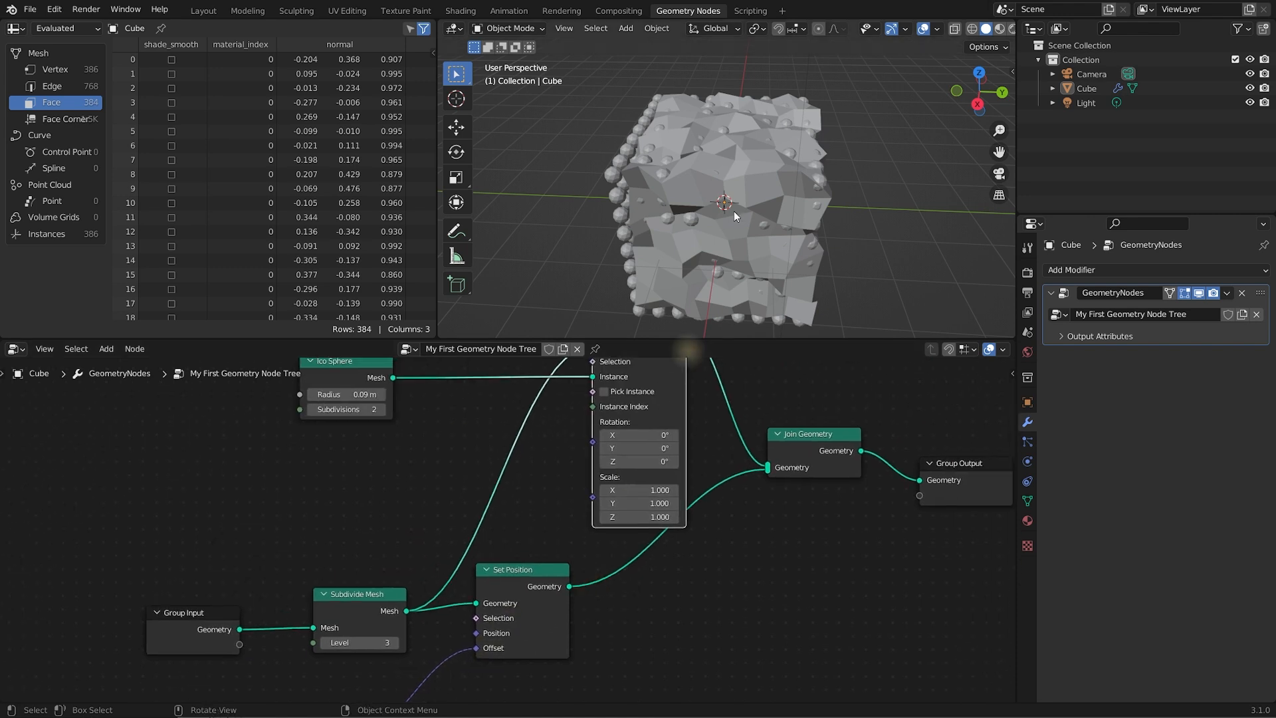
middle_click_drag(651, 399, 676, 451)
left_click_drag(393, 410, 352, 411)
Link Set Position's Geometry output to the Points input of Instance on Points, replacing the Subdivide Mesh link
left_click_drag(569, 619, 549, 518)
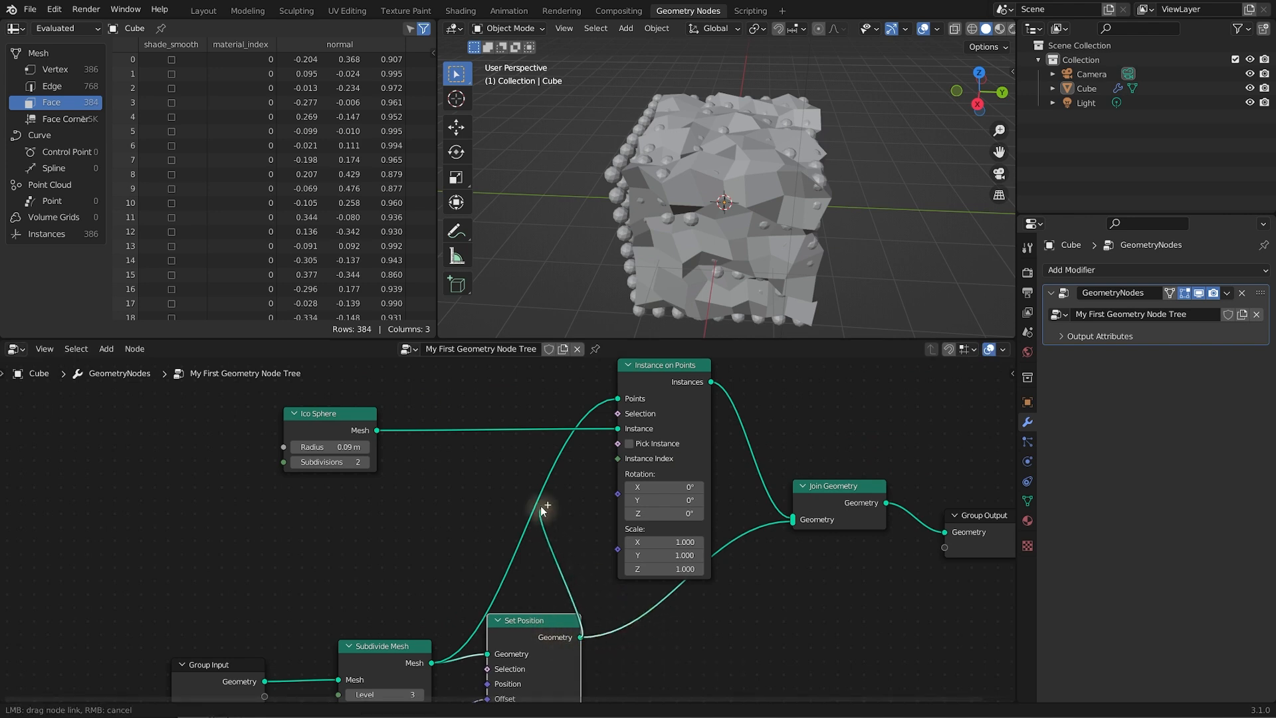
left_click_drag(543, 426, 613, 396)
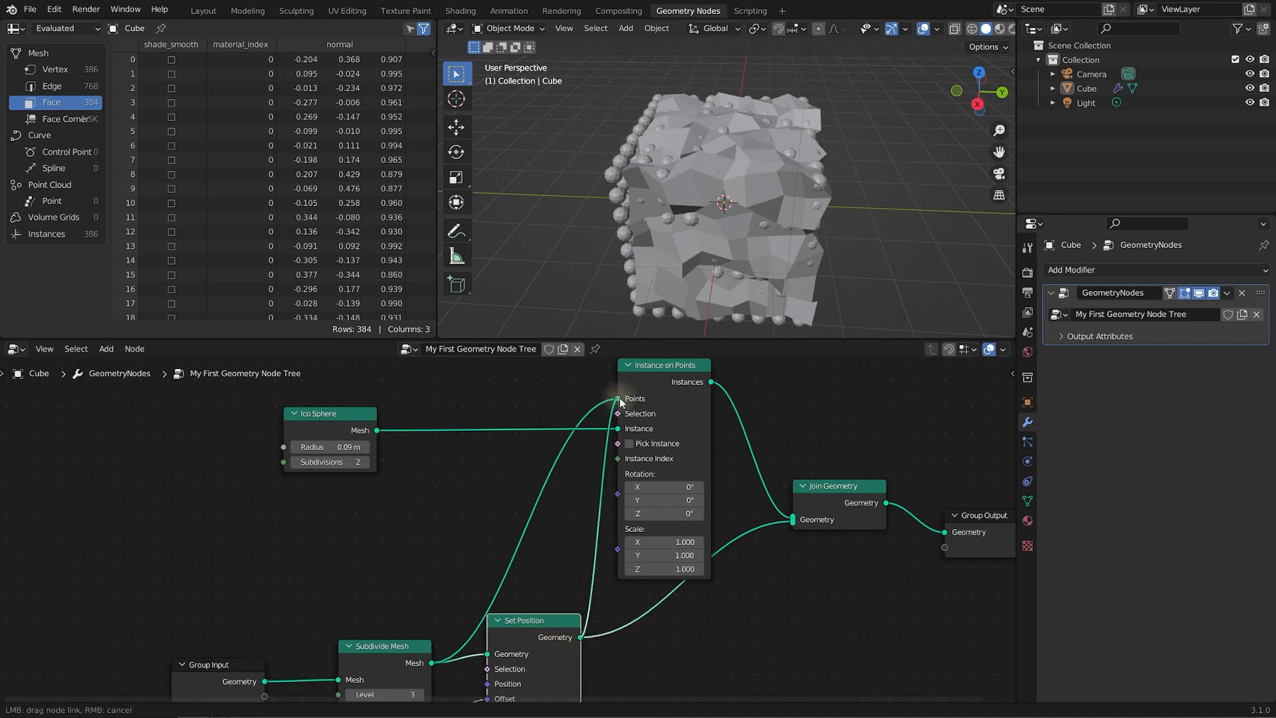
left_click_drag(619, 397, 620, 398)
middle_click_drag(729, 169, 824, 244)
scroll(848, 184, "up", 5)
scroll(704, 167, "down", 4)
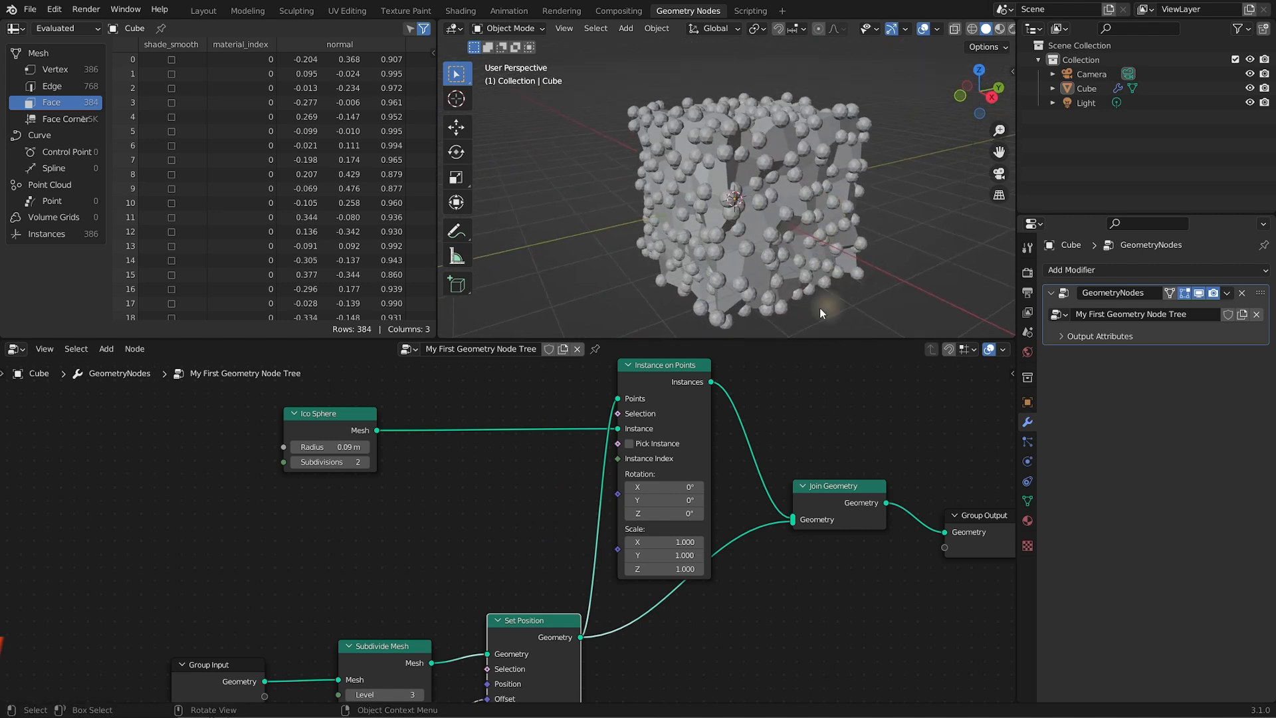
Switch to the Layout workspace, select the cube, and frame it in the viewport
left_click(197, 16)
middle_click_drag(528, 388, 606, 422)
left_click(606, 423)
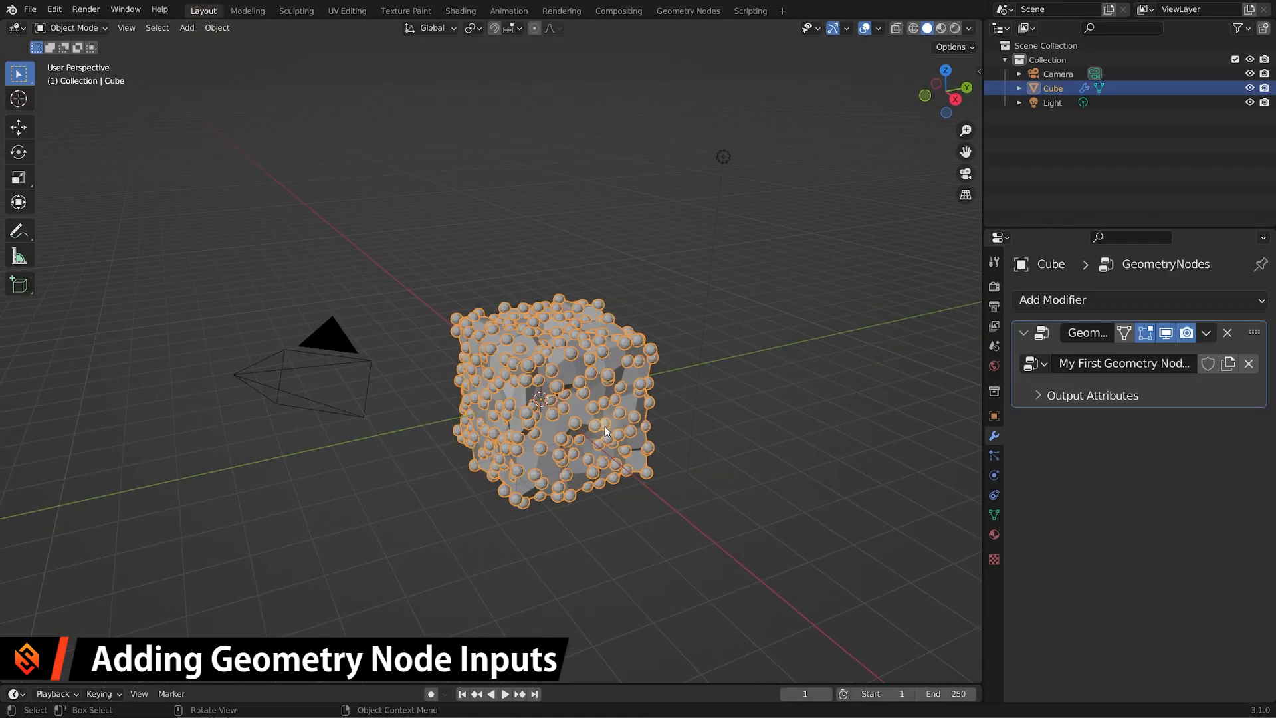
key("KP_Decimal")
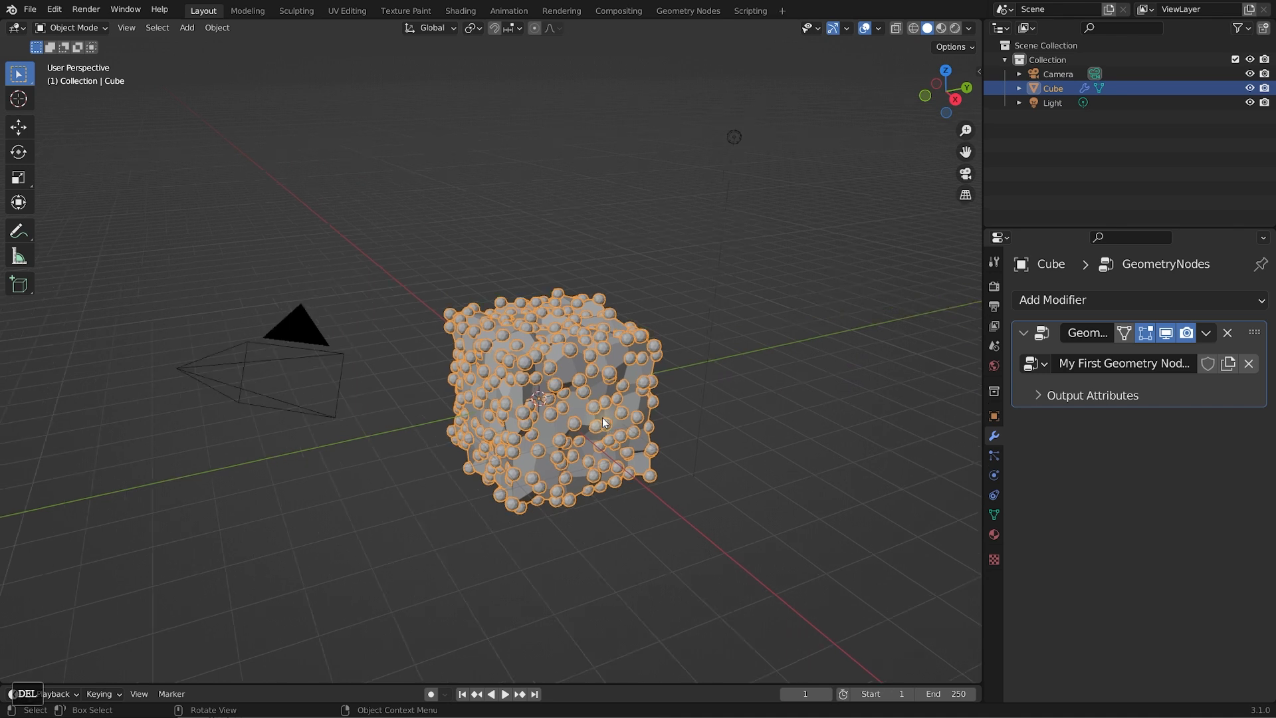
Examine the cube and its instanced spheres from several sides, both deselected and selected
scroll(557, 384, "down", 4)
middle_click_drag(539, 396, 608, 419)
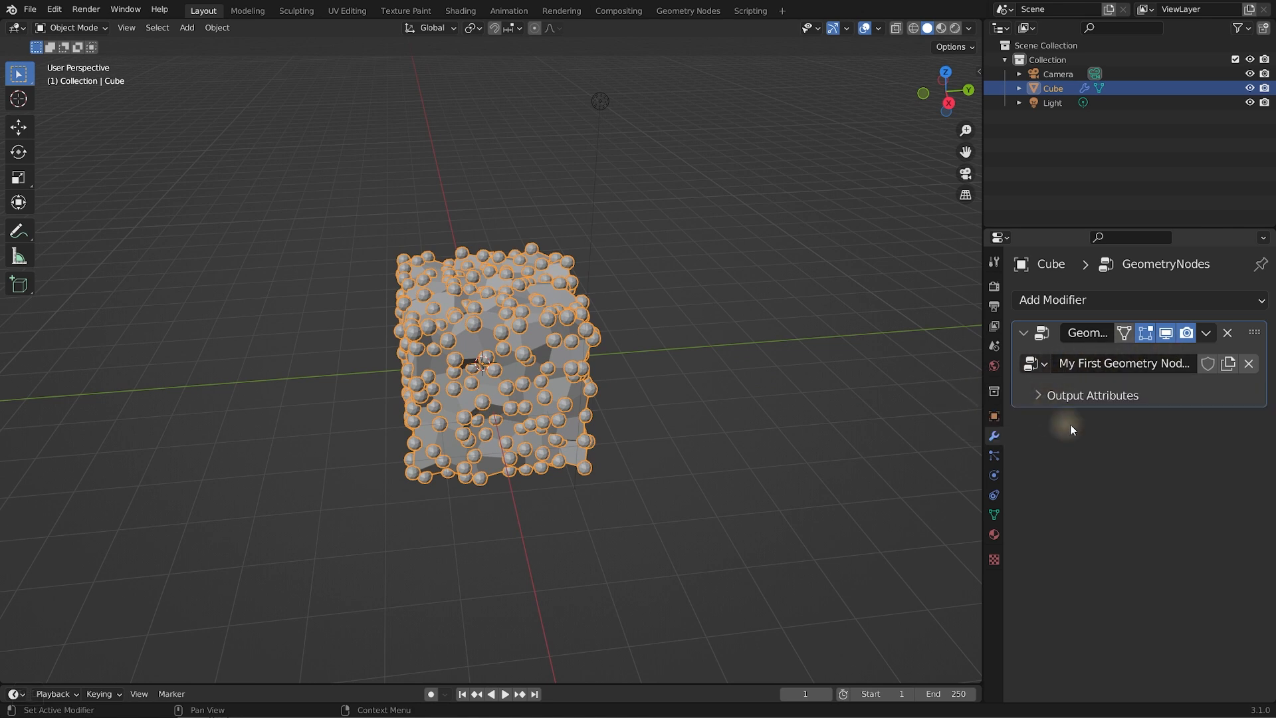
middle_click_drag(789, 419, 789, 420)
left_click(789, 420)
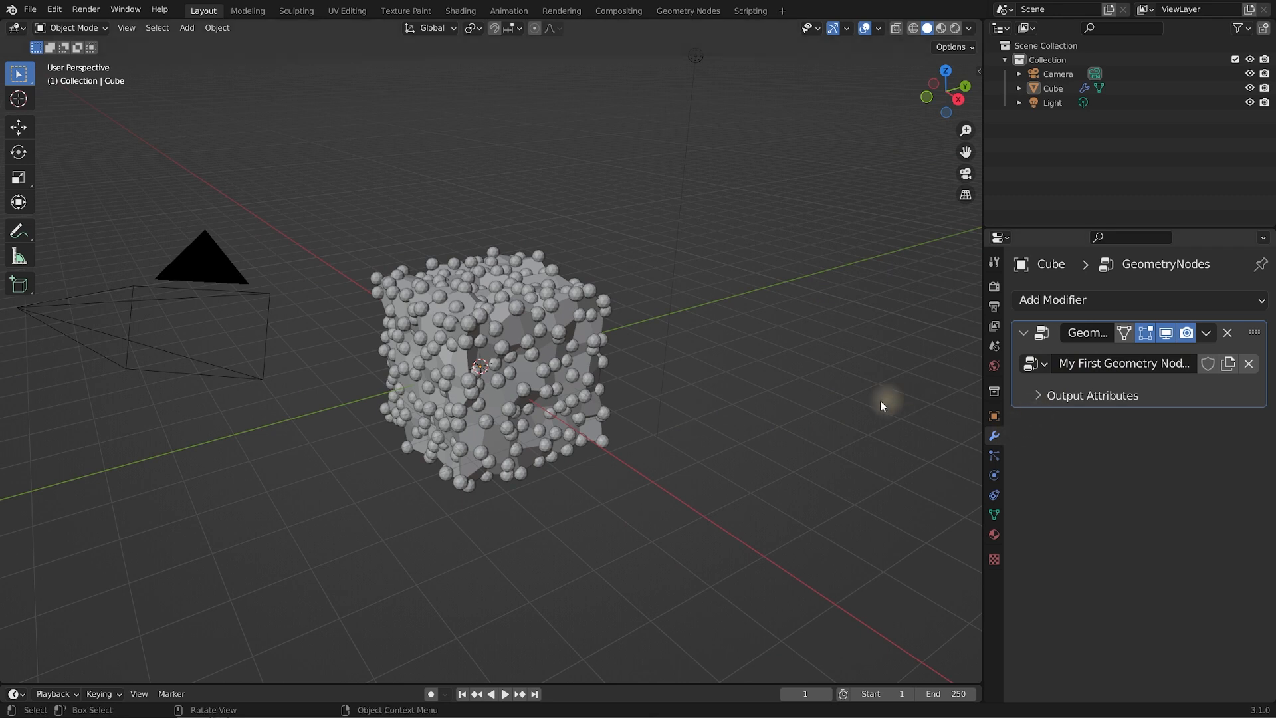
mouse_move(655, 408)
middle_mouse_down()
mouse_move(625, 392)
mouse_move(648, 418)
middle_mouse_up()
left_click(553, 380)
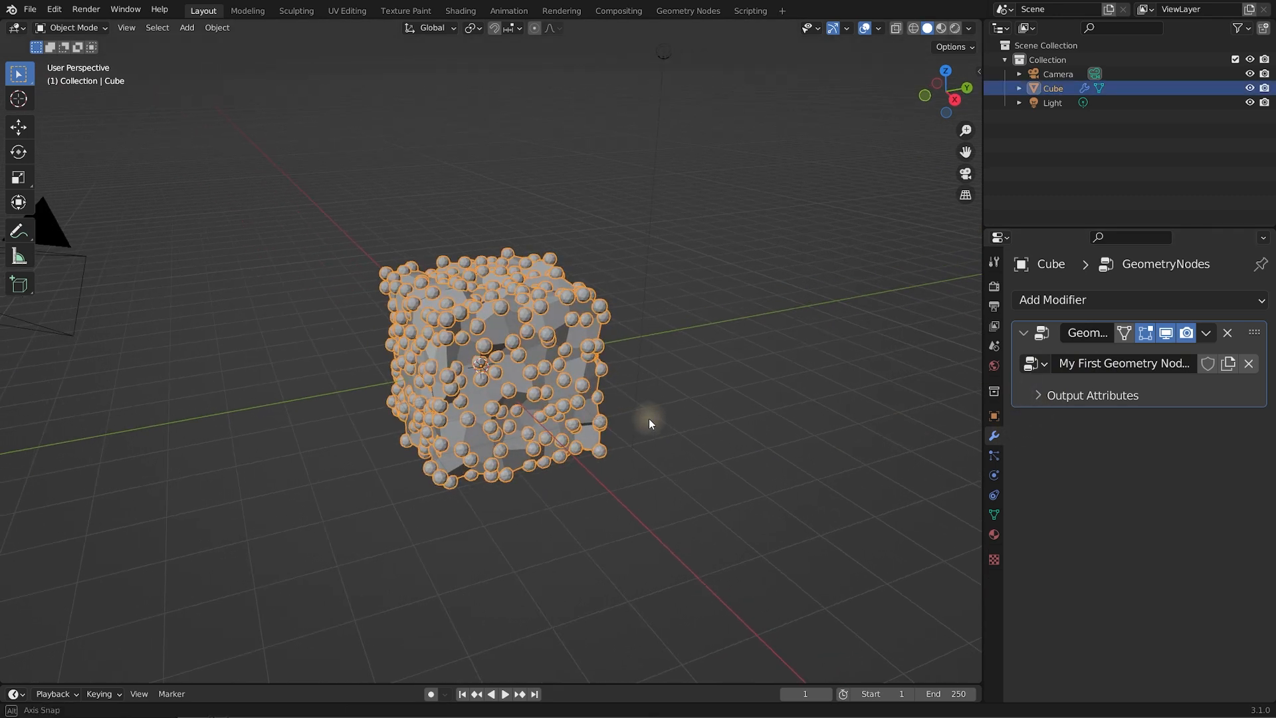
middle_click_drag(649, 423, 665, 373)
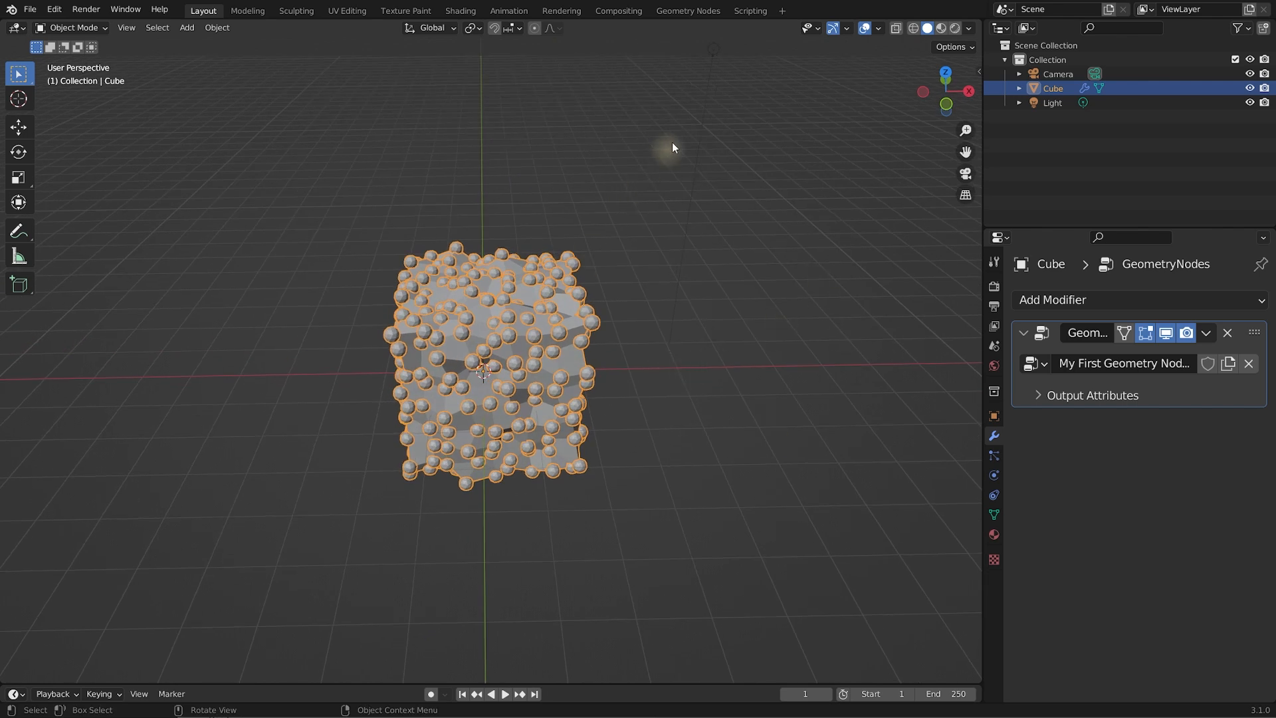
Switch to the Geometry Nodes workspace and move the Group Input node well away from Subdivide Mesh, leaving free space between them
left_click(689, 10)
middle_click_drag(455, 465, 482, 450)
left_click_drag(315, 566, 137, 447)
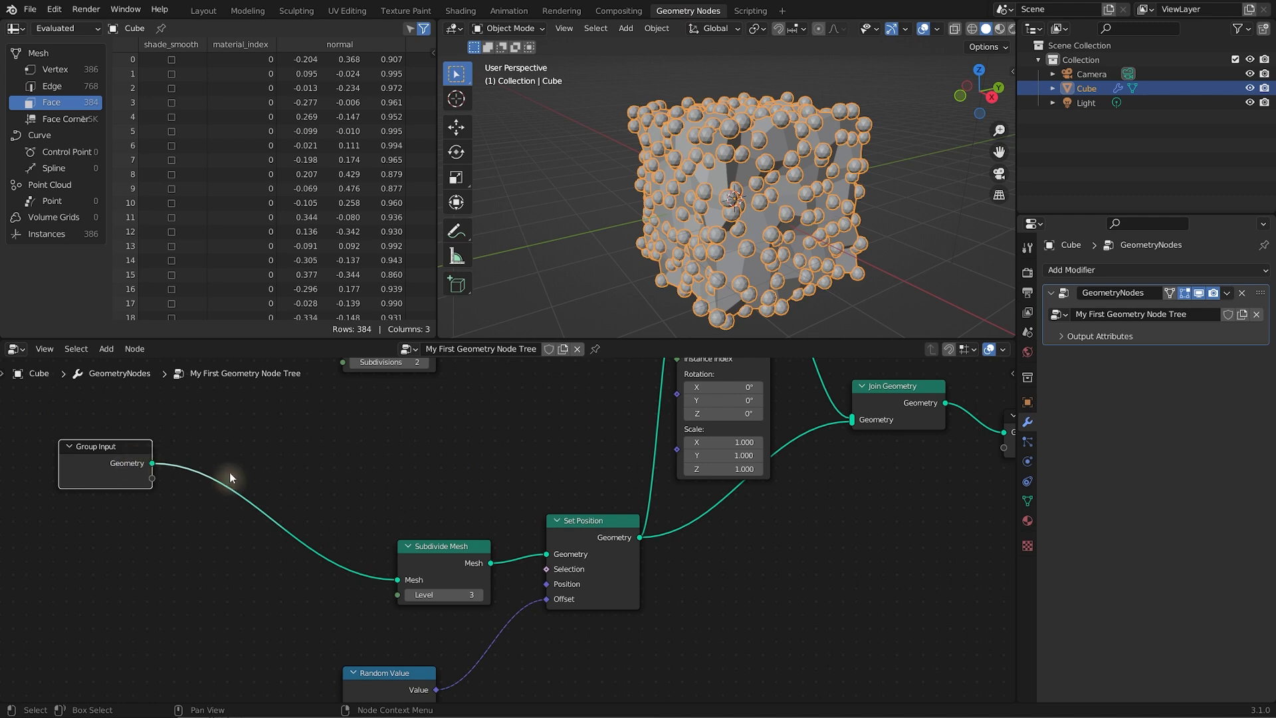
middle_click_drag(379, 447, 489, 459)
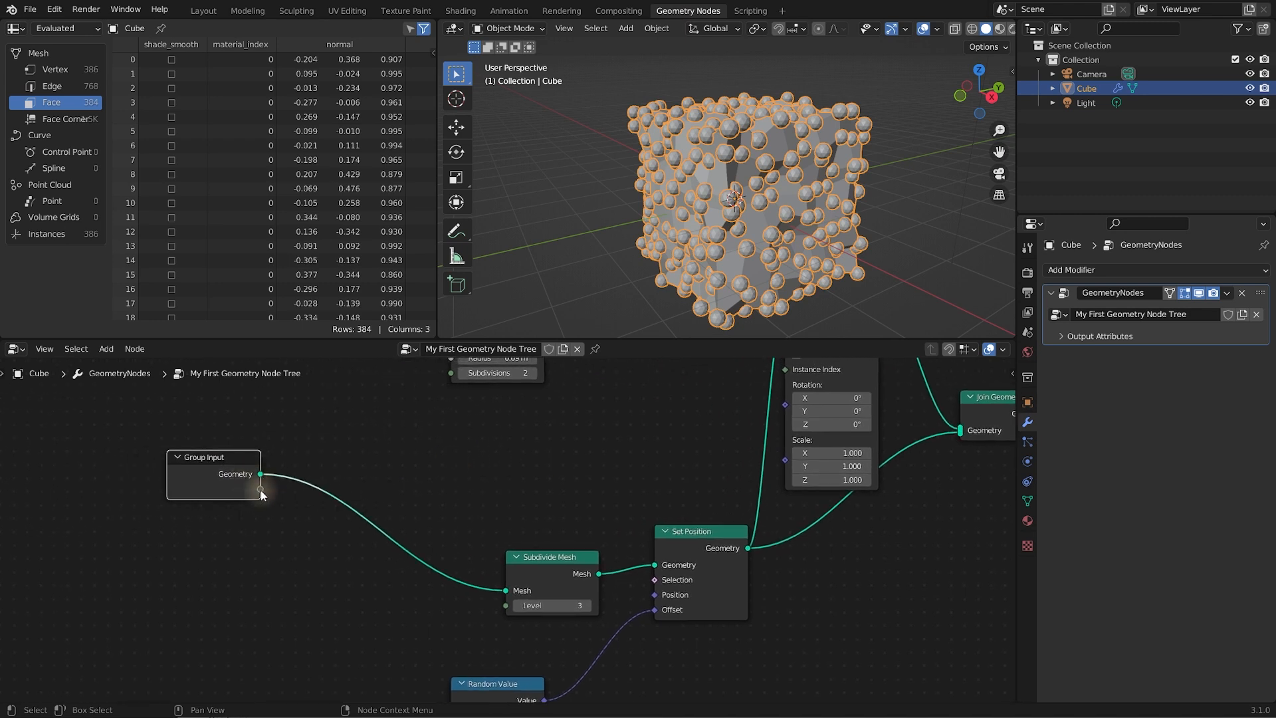
left_click_drag(235, 457, 193, 449)
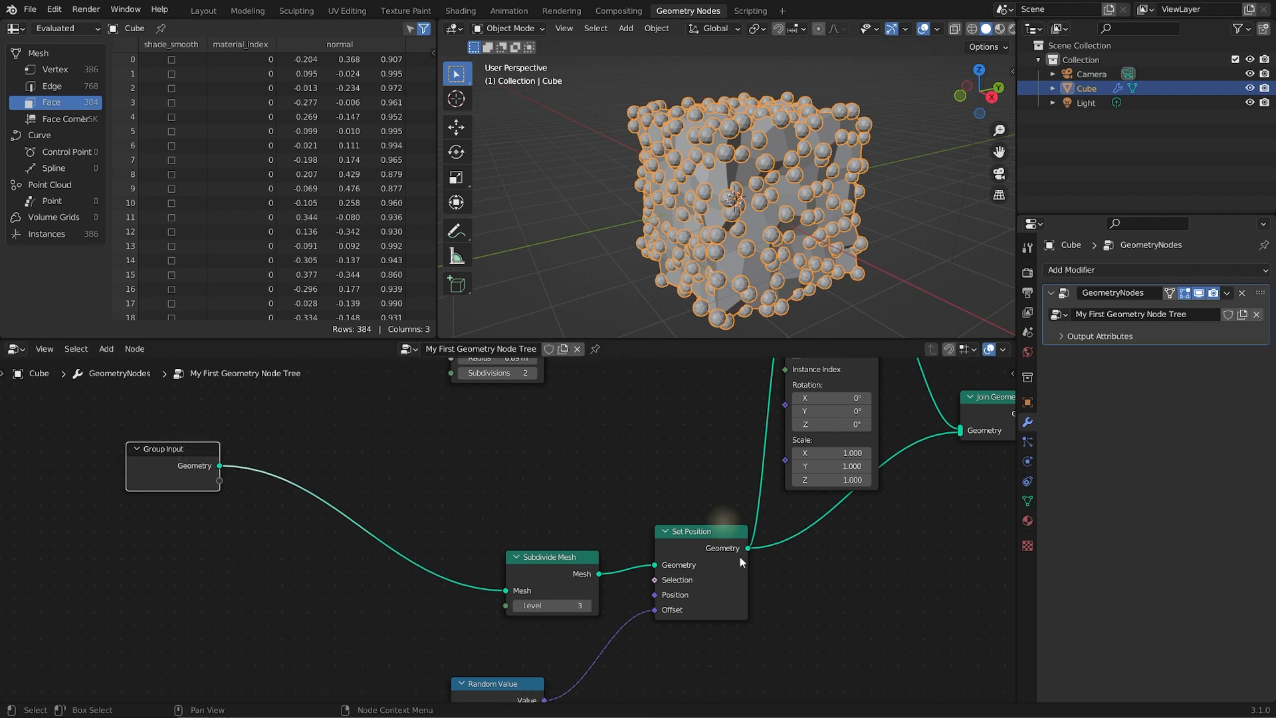
left_click_drag(189, 458, 140, 446)
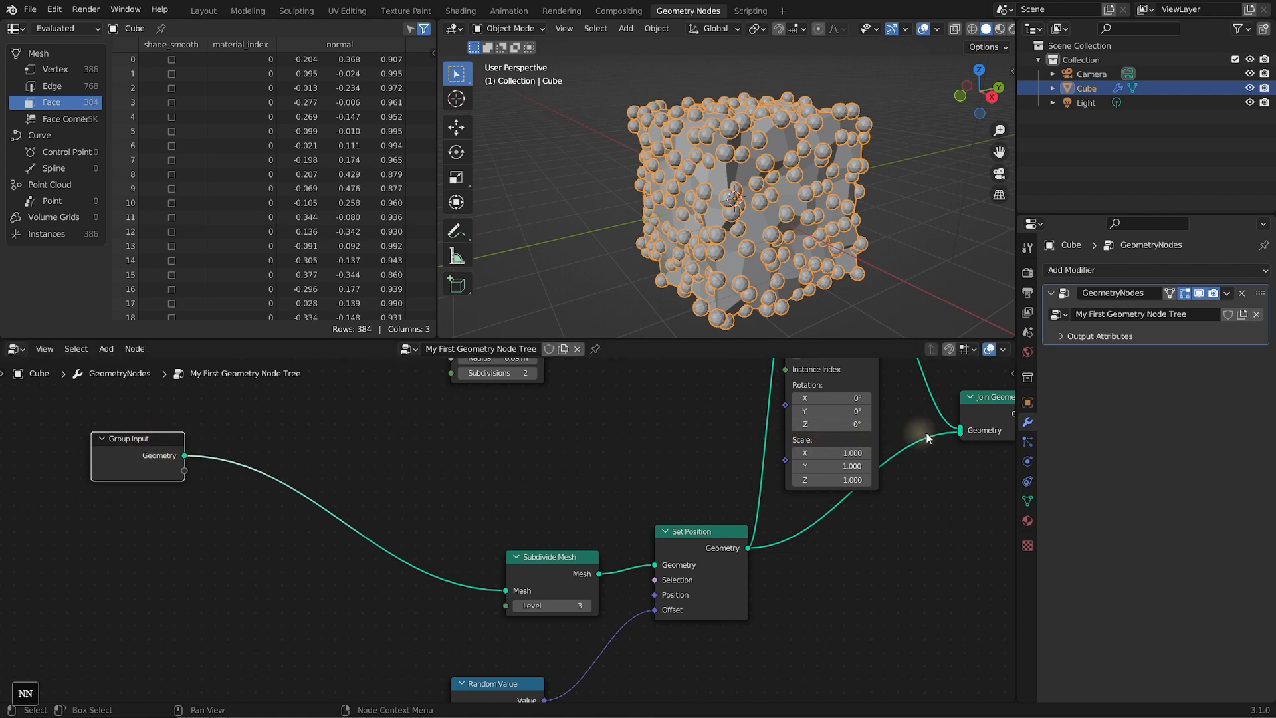
Show the node tree's group properties with its lists of inputs and outputs
left_click(1011, 372)
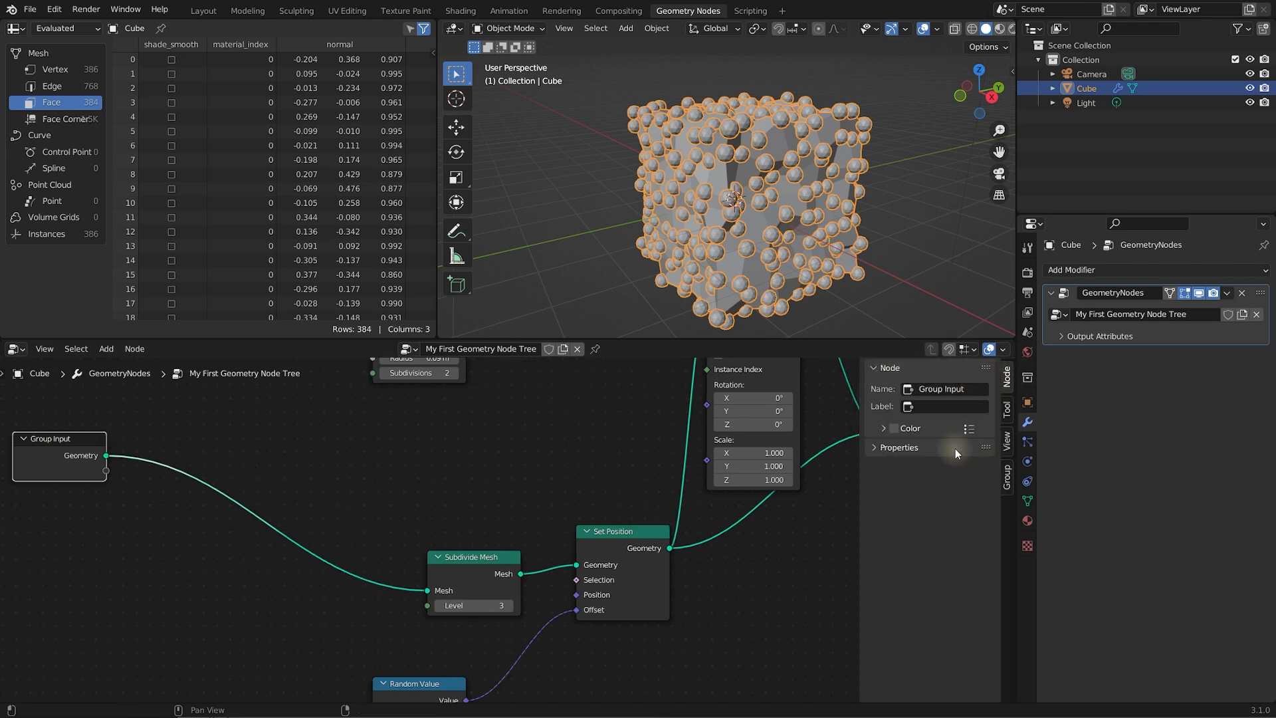
key("n")
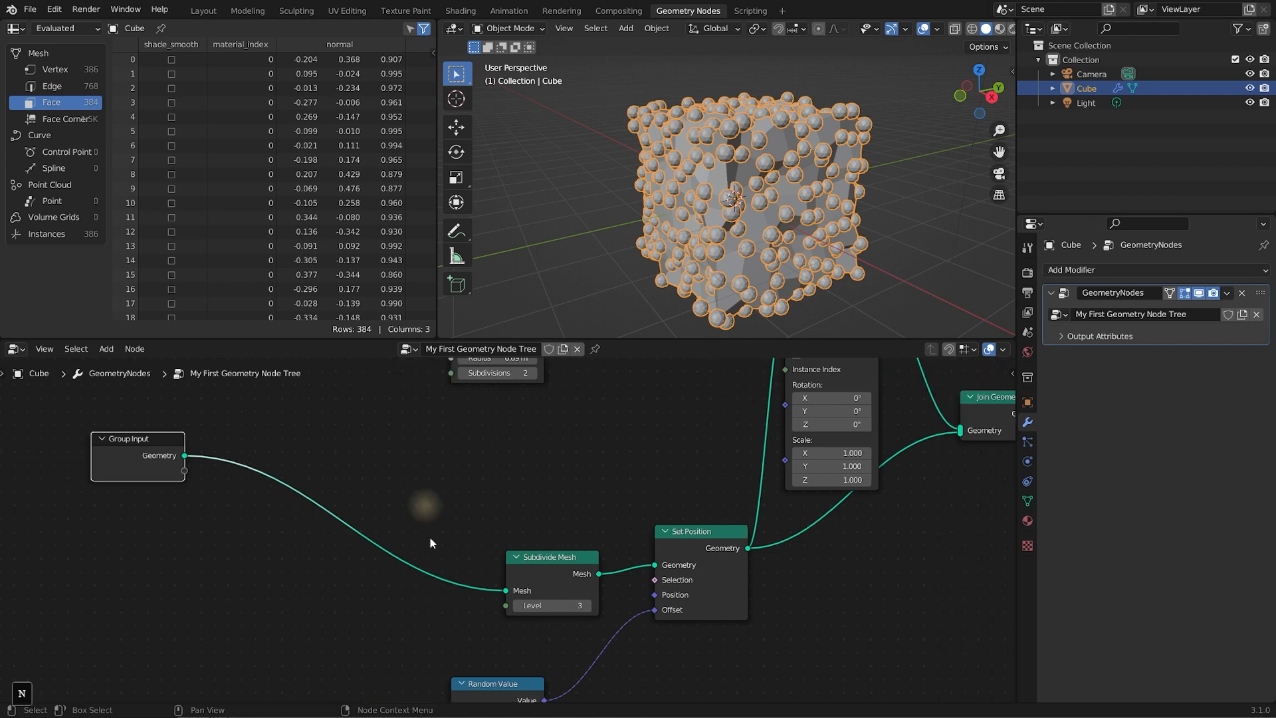
key("n")
key("n")
key("n")
key("n")
key("n")
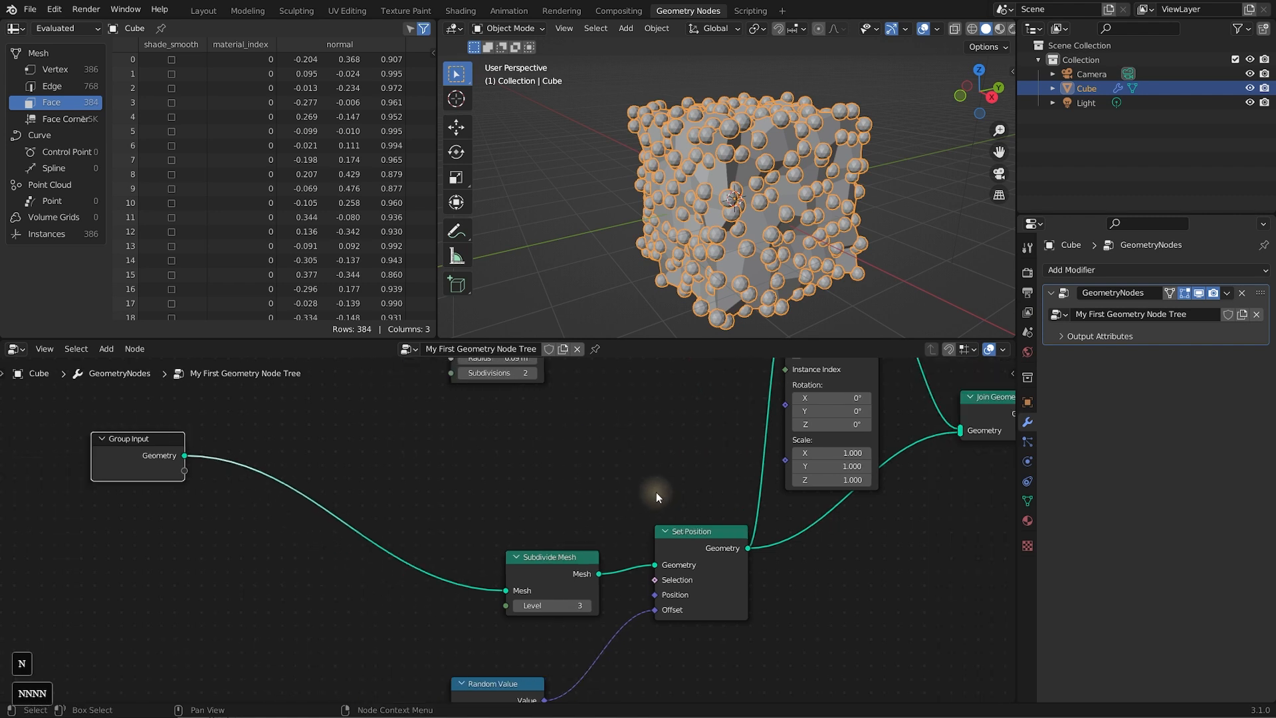
middle_click_drag(660, 482, 683, 484)
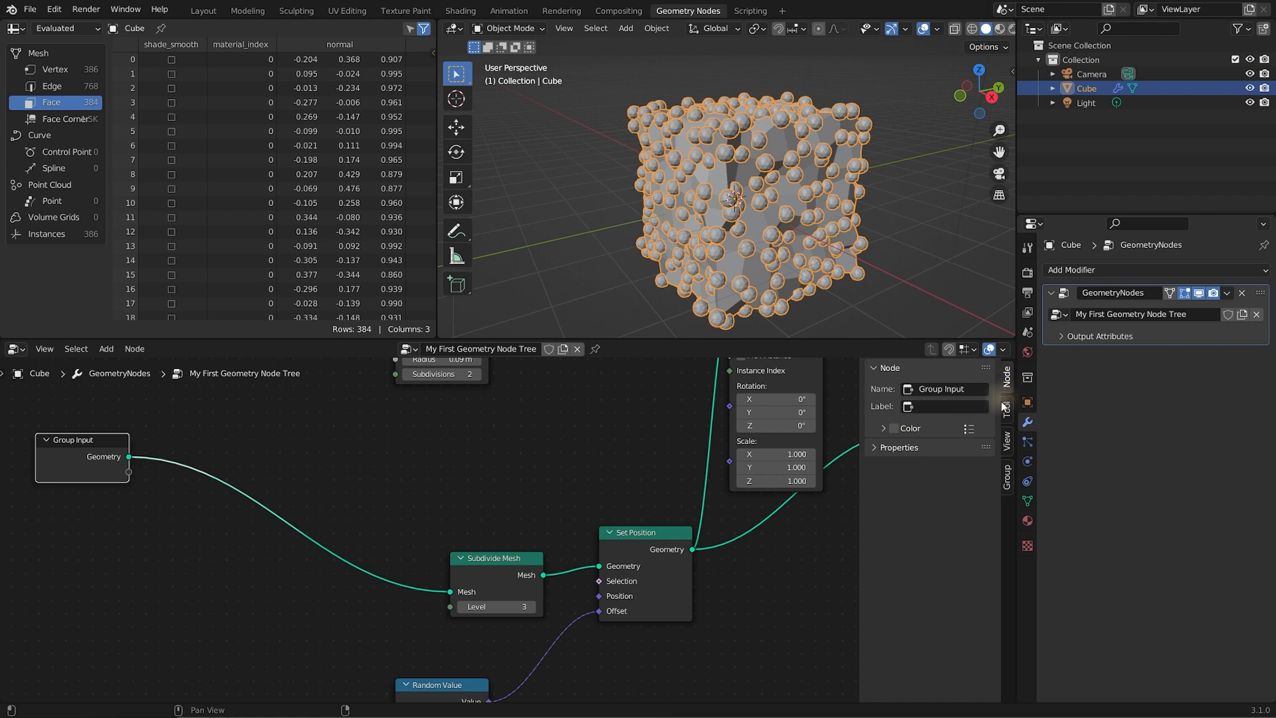
left_click(1007, 485)
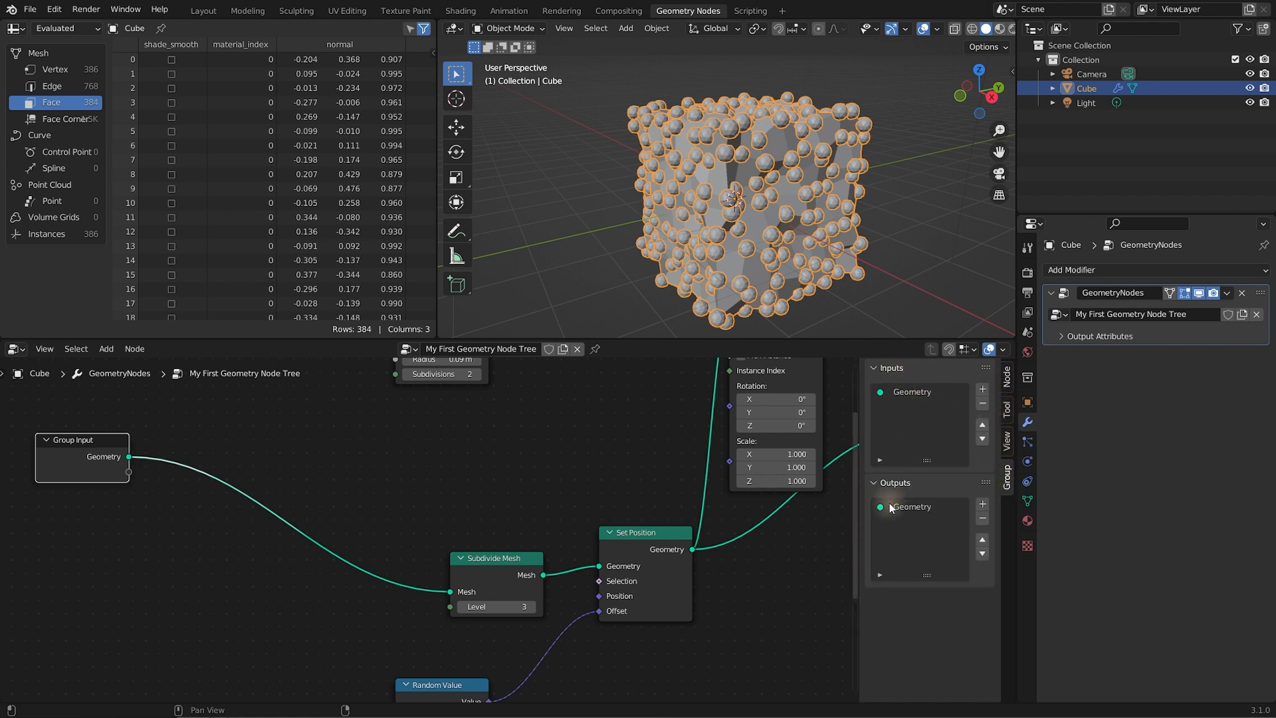
Select the existing Geometry entries among the group inputs and outputs to view their settings
scroll(604, 506, "down", 4)
middle_click_drag(669, 505, 588, 544)
middle_click_drag(501, 501, 541, 476)
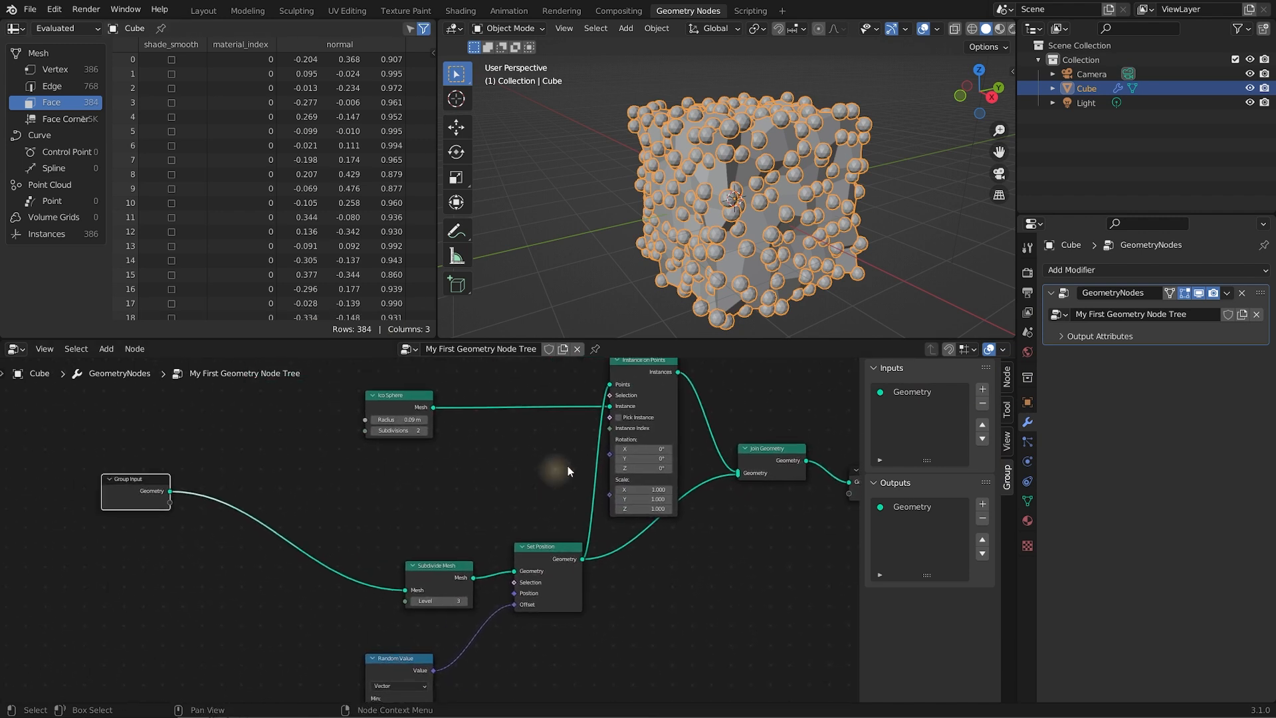
left_click(916, 392)
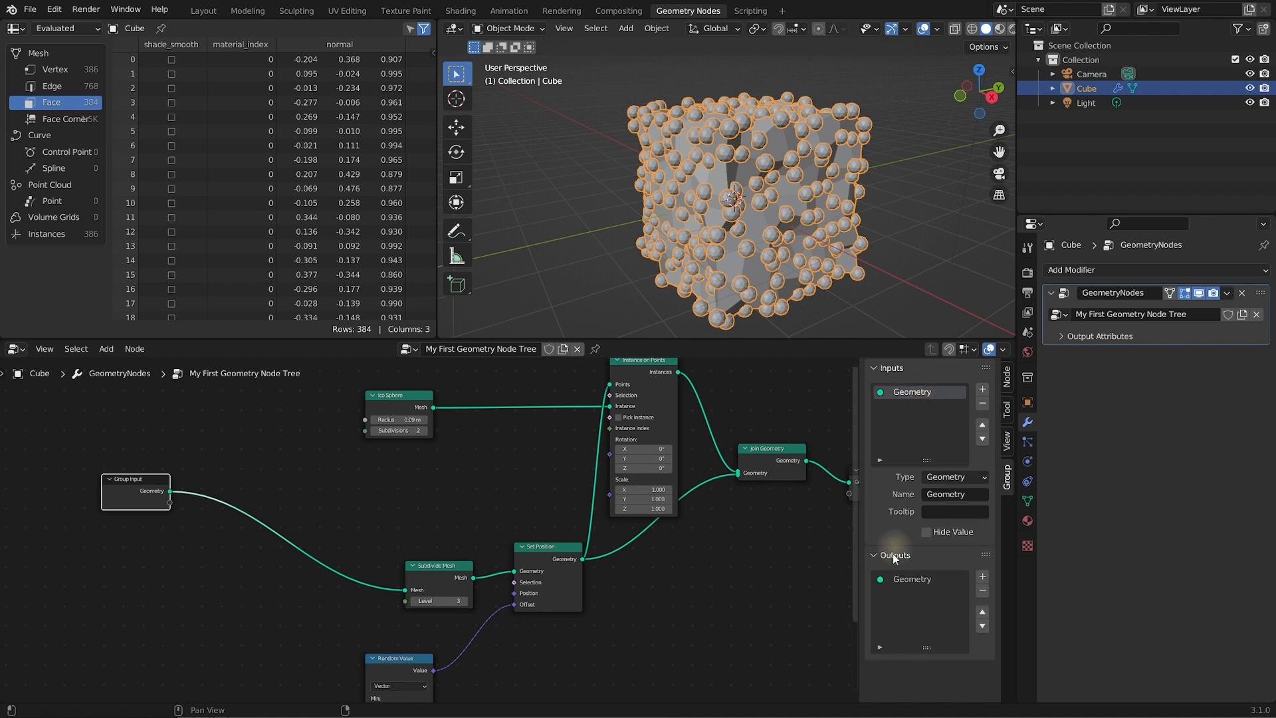
left_click(913, 582)
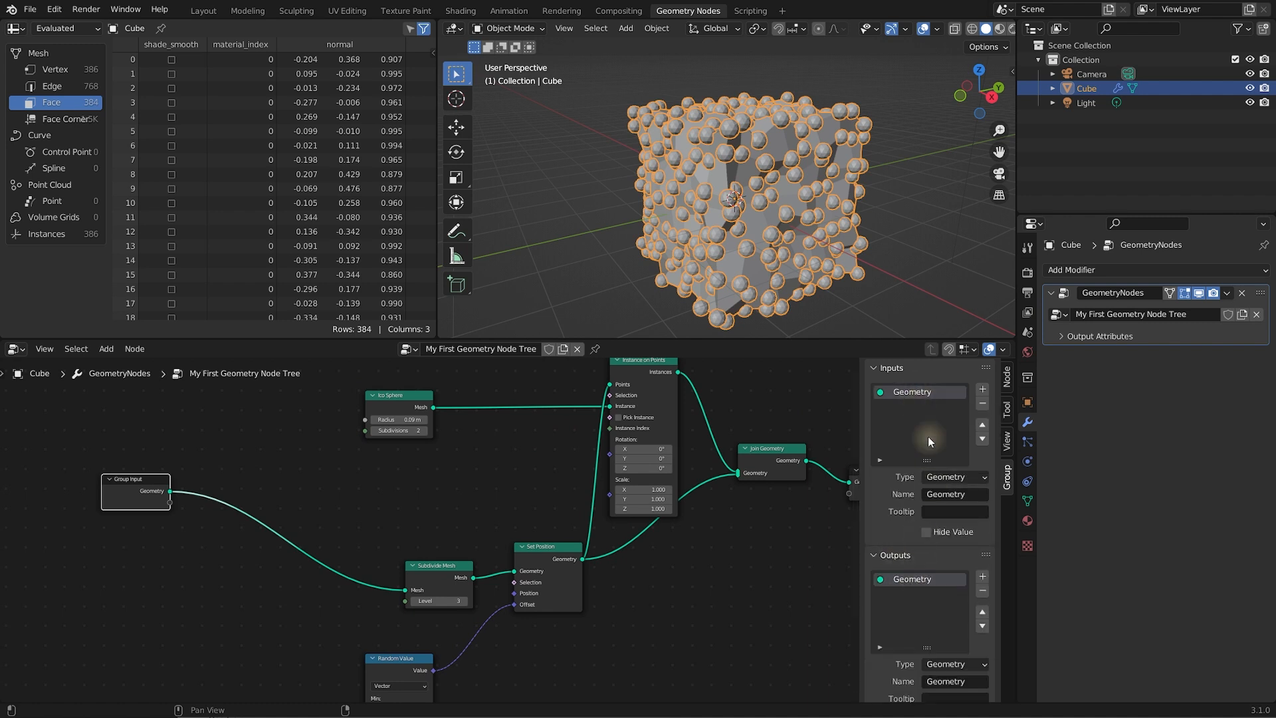
middle_click_drag(441, 486, 523, 515)
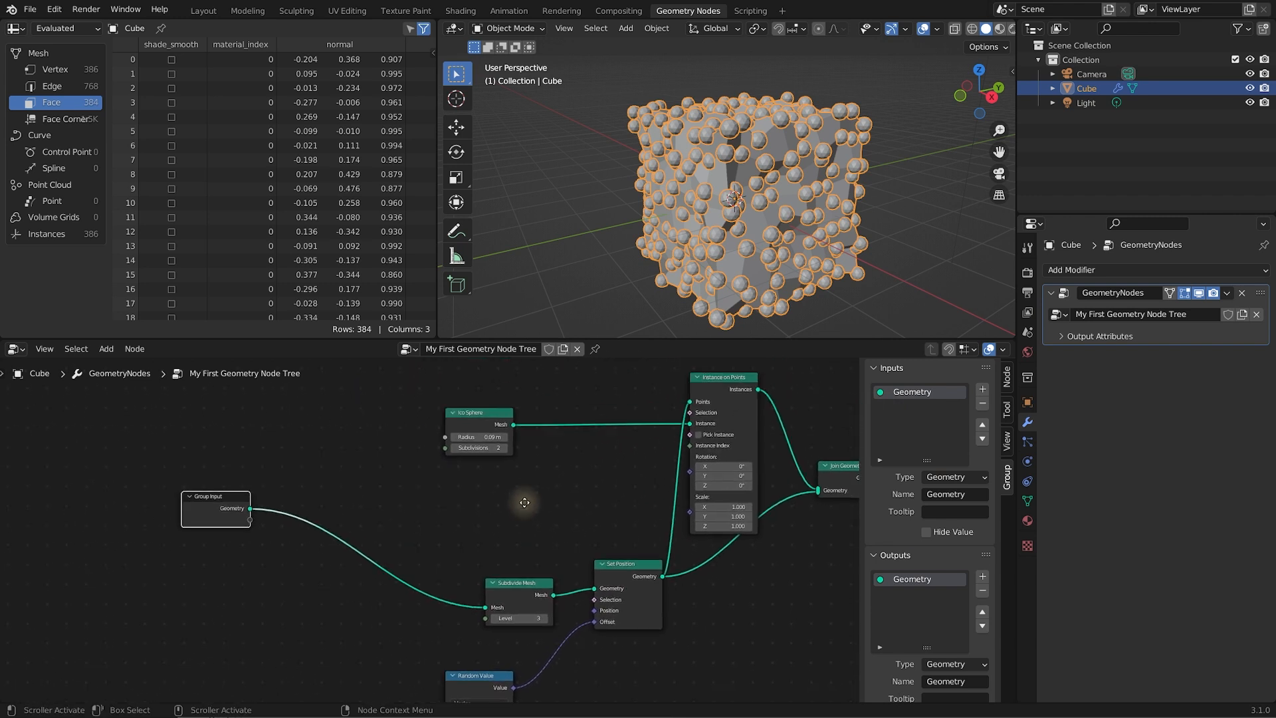
Shift the Ico Sphere node slightly and move Subdivide Mesh closer to Group Input, above the Random Value node
mouse_move(486, 412)
left_mouse_down()
mouse_move(475, 418)
mouse_move(488, 409)
left_mouse_up()
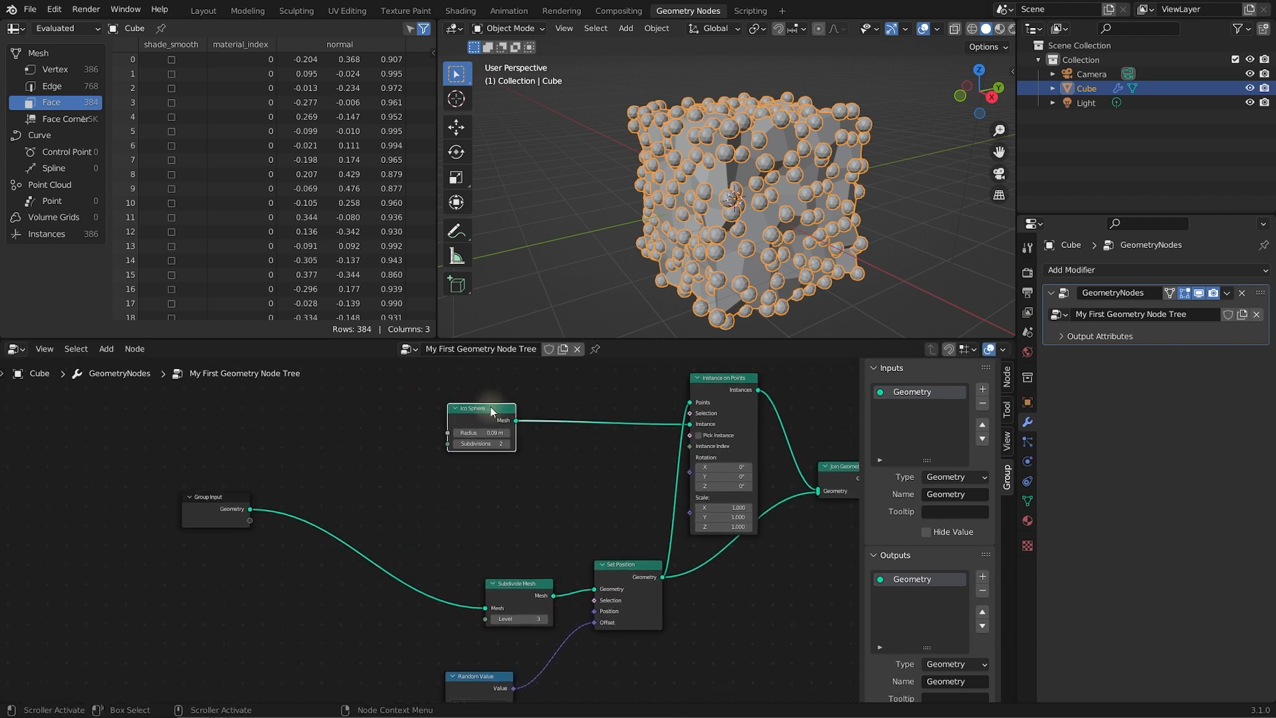
middle_click_drag(507, 518, 514, 474)
left_click_drag(523, 543, 478, 492)
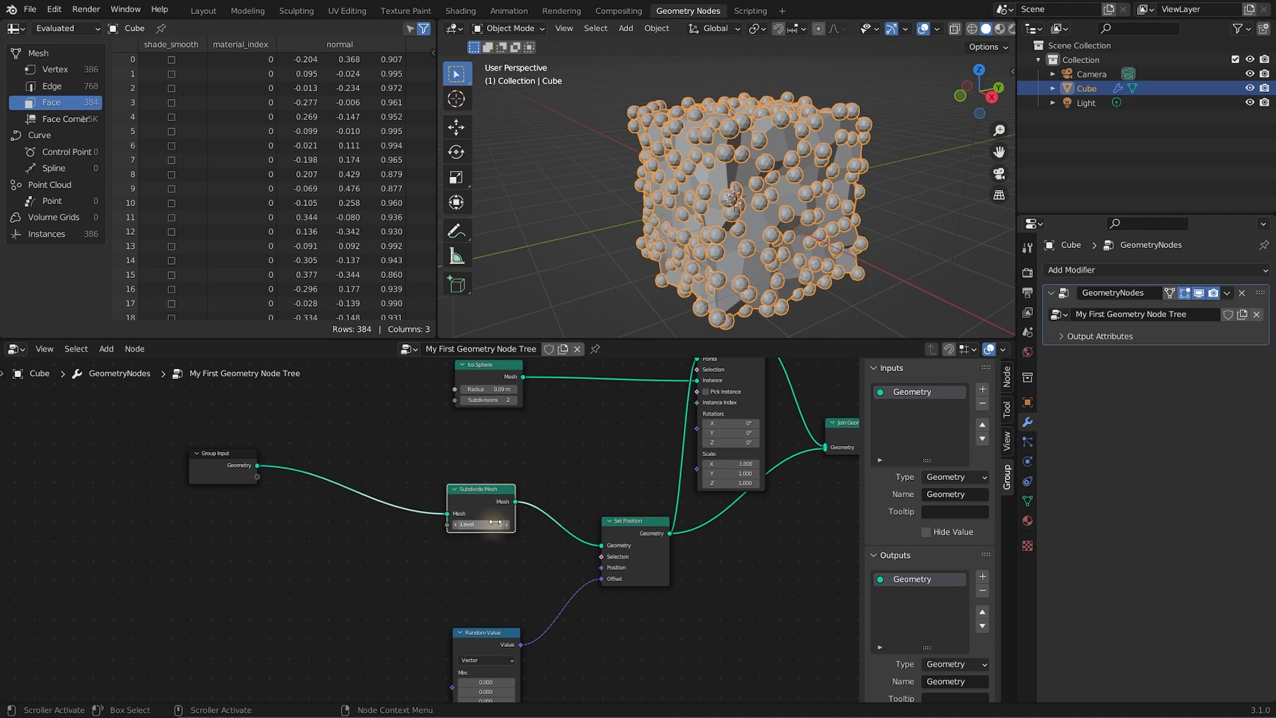
middle_click_drag(519, 585, 535, 474)
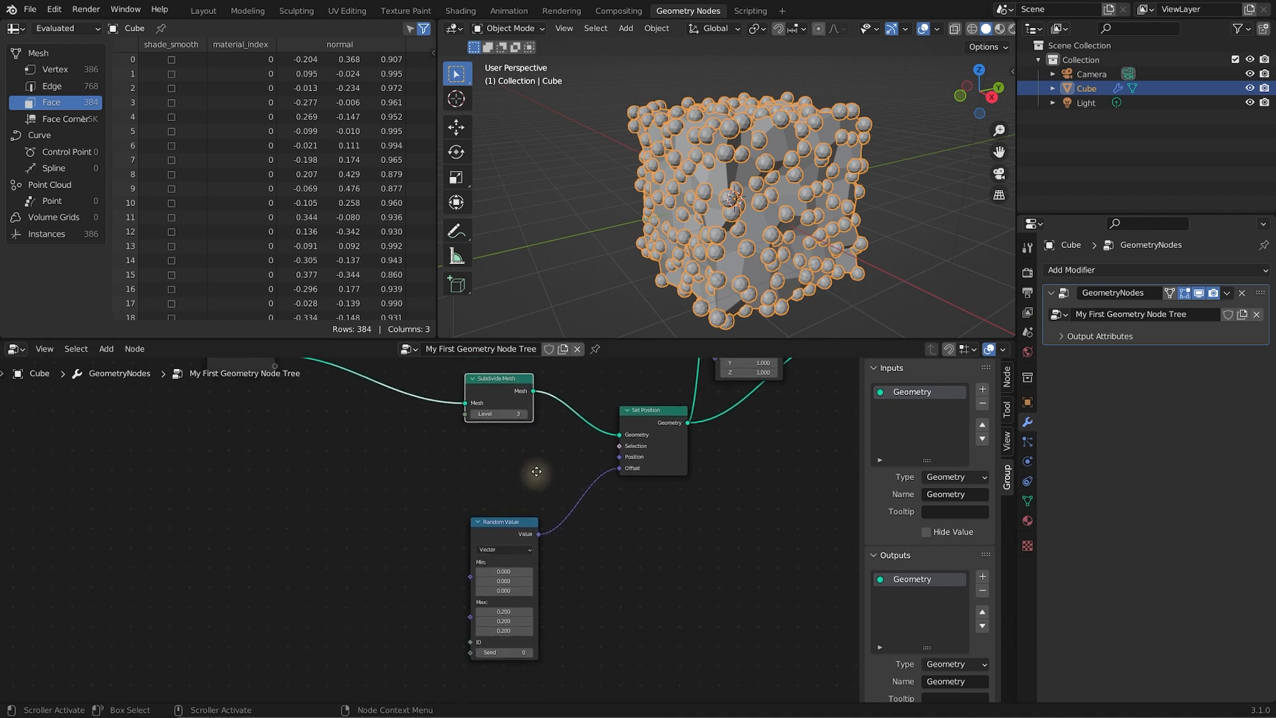
middle_click_drag(528, 463, 547, 589)
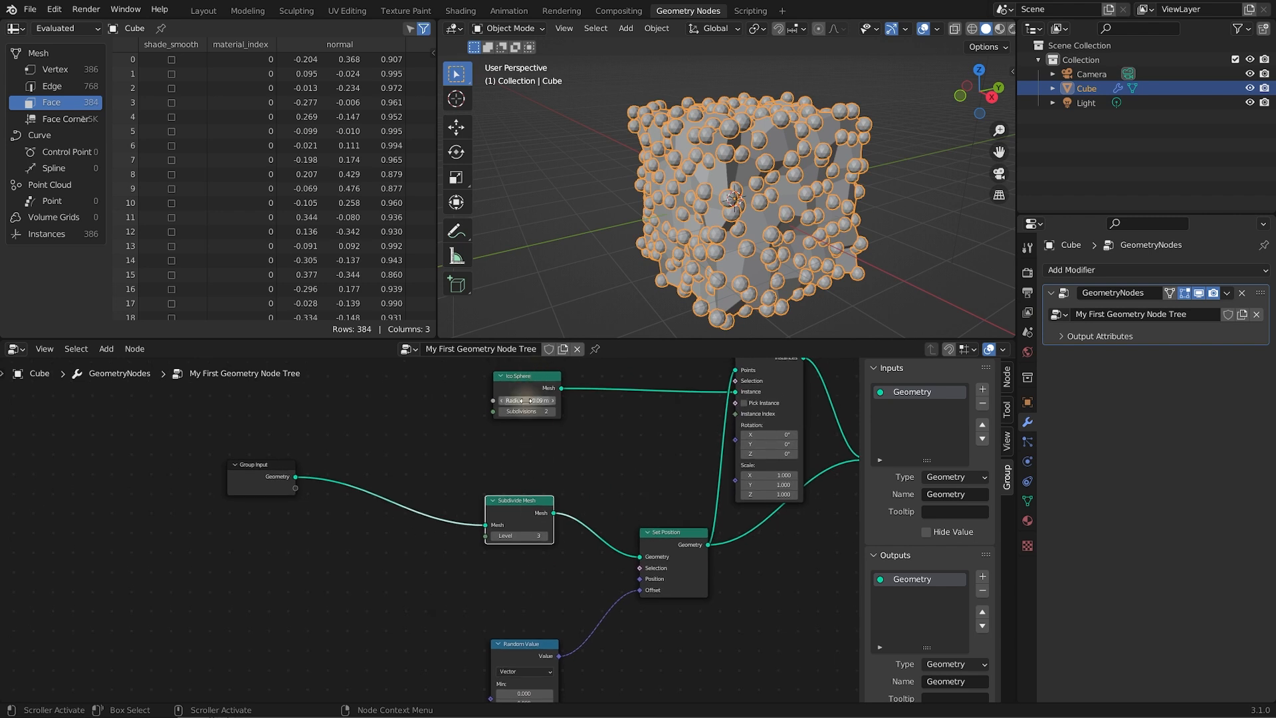
middle_click_drag(561, 436, 528, 445)
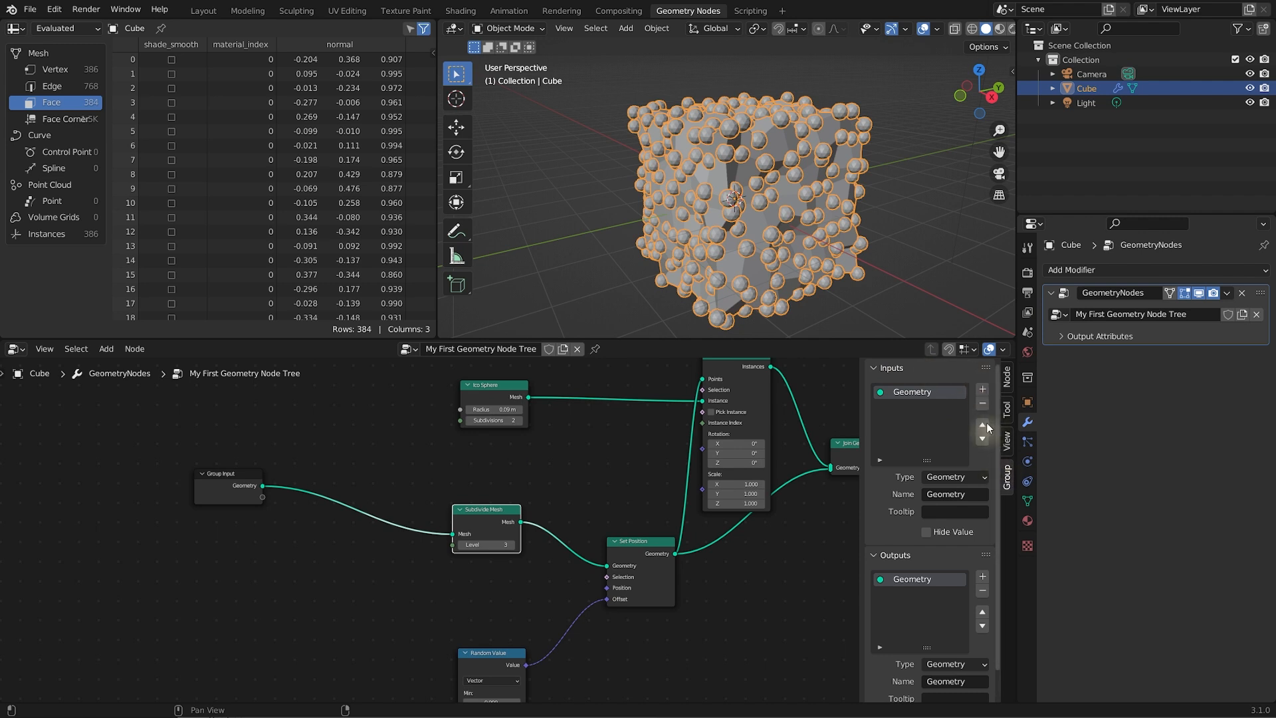
Add a Float group input named Sphere Radius with a minimum of 0
left_click(983, 389)
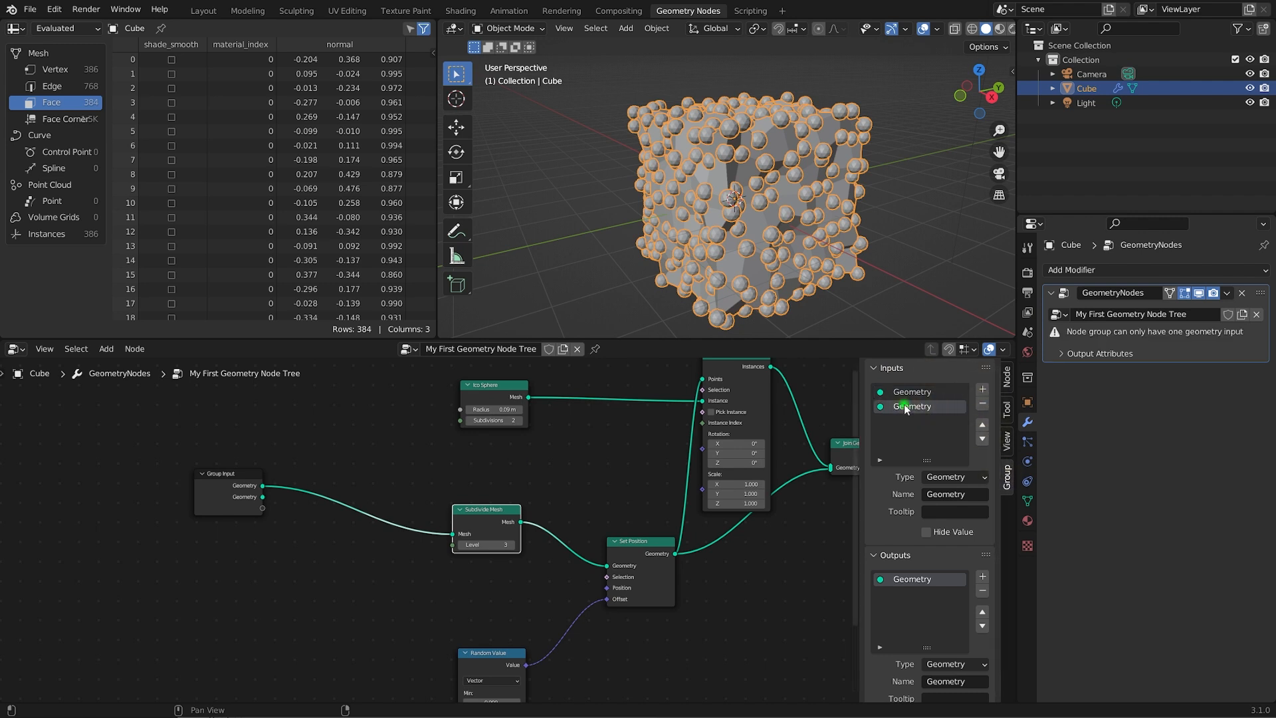
left_click(944, 478)
left_click(957, 617)
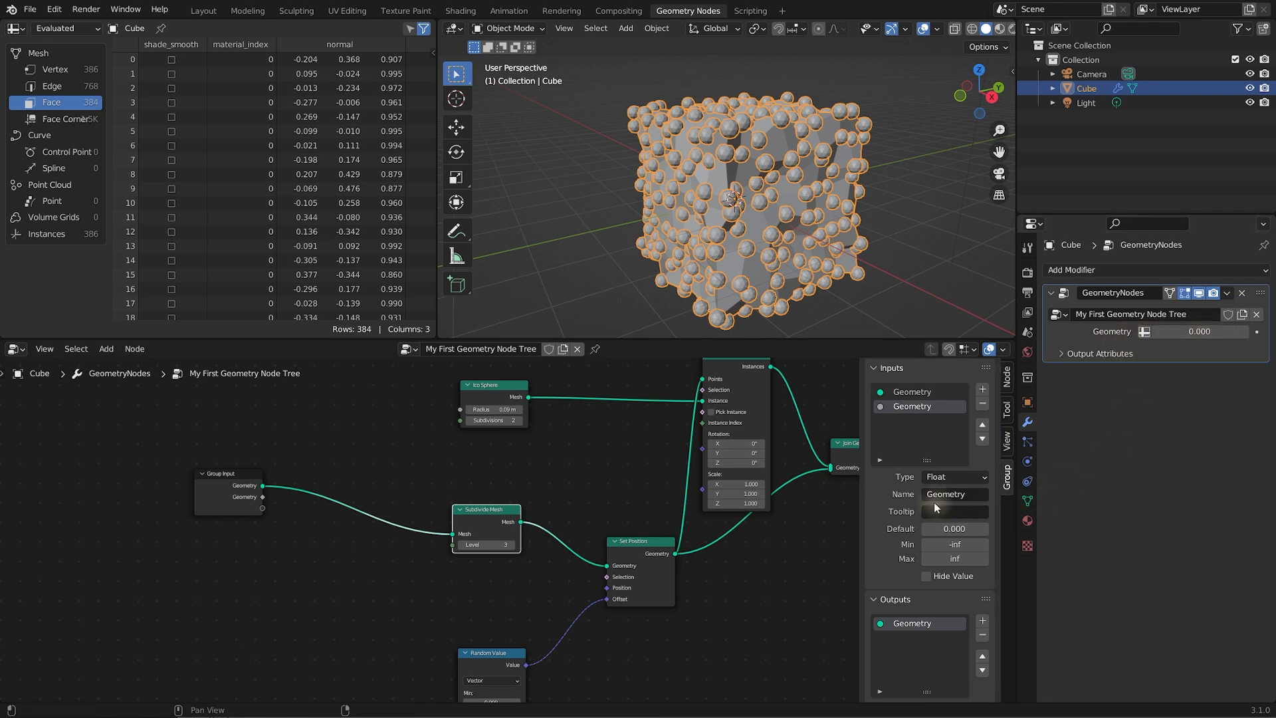
left_click(960, 496)
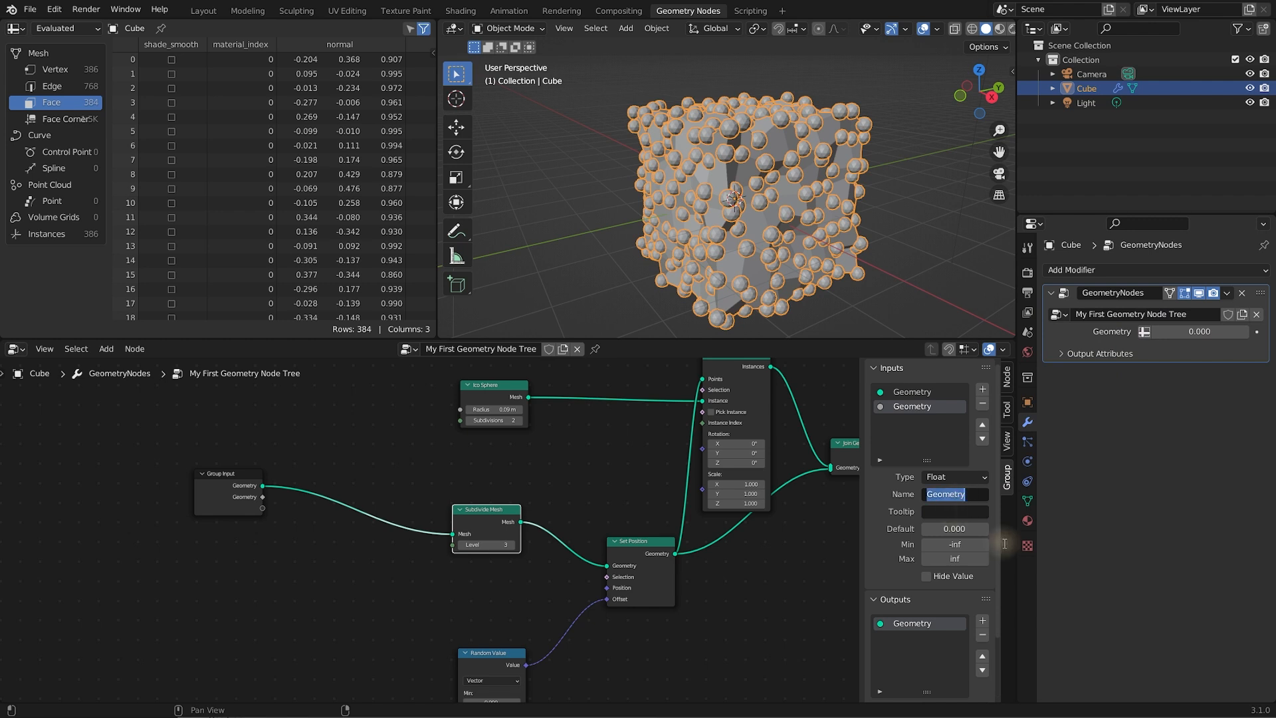
type("Sphere Radius")
key("Return")
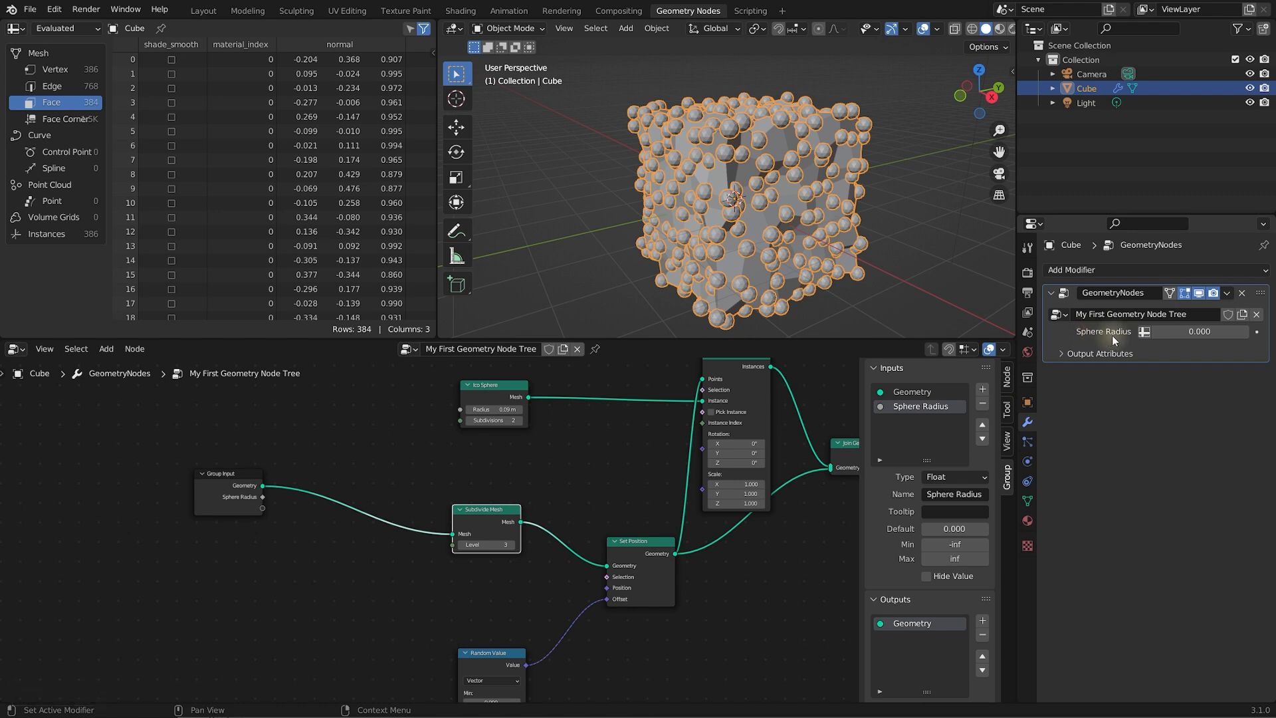
left_click(962, 544)
type("0")
key("Return")
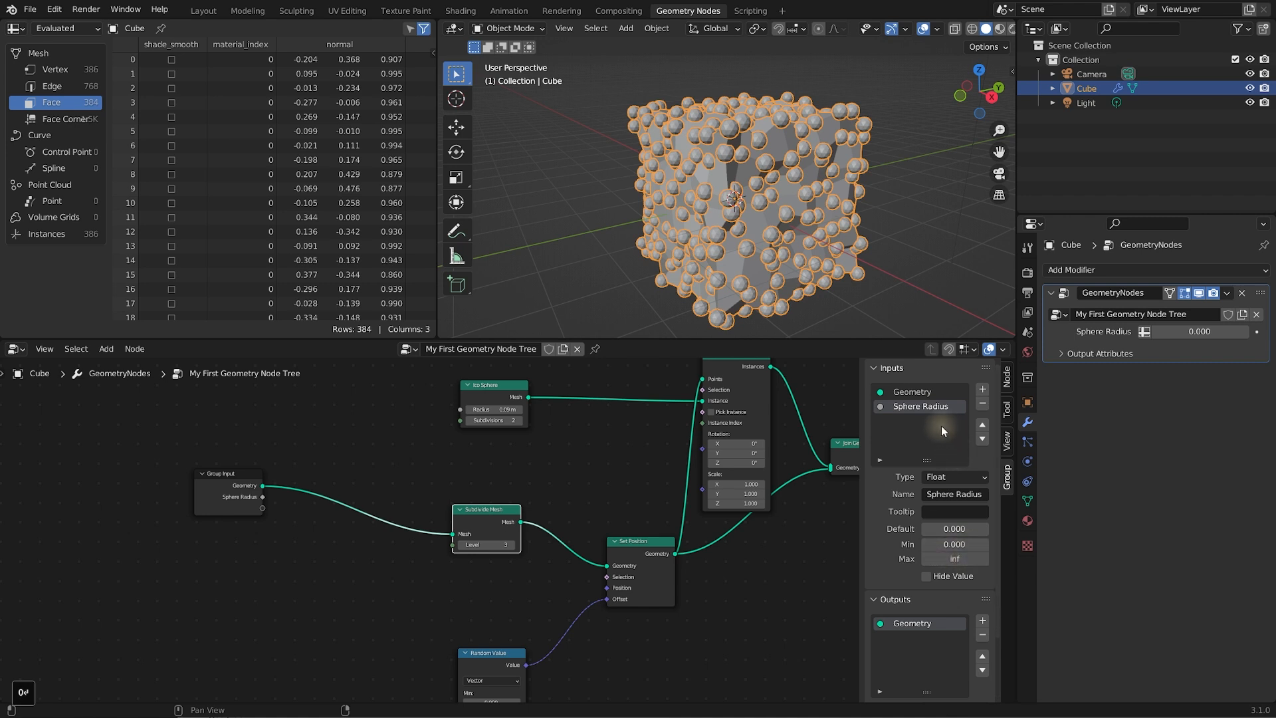
Add an Integer group input named Subdivisions with a minimum of 0
left_click(982, 390)
double_click(951, 494)
key("ctrl+a")
type("Subdivisions")
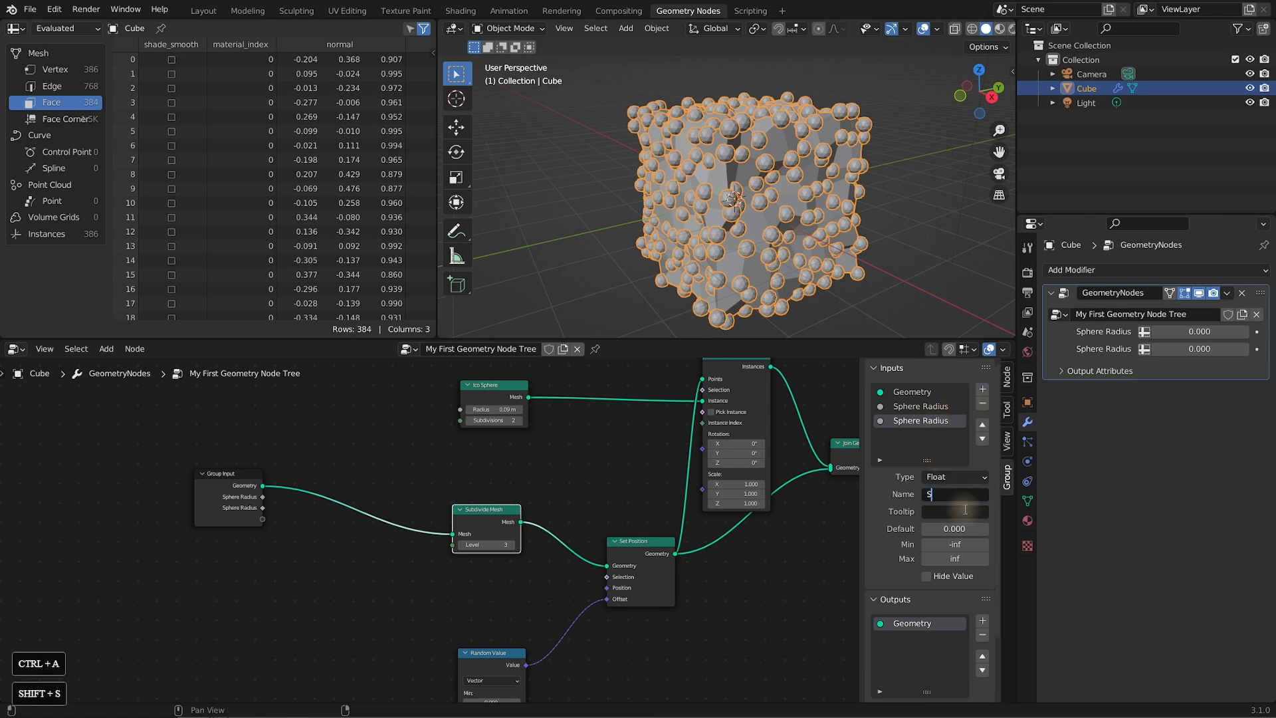
key("Return")
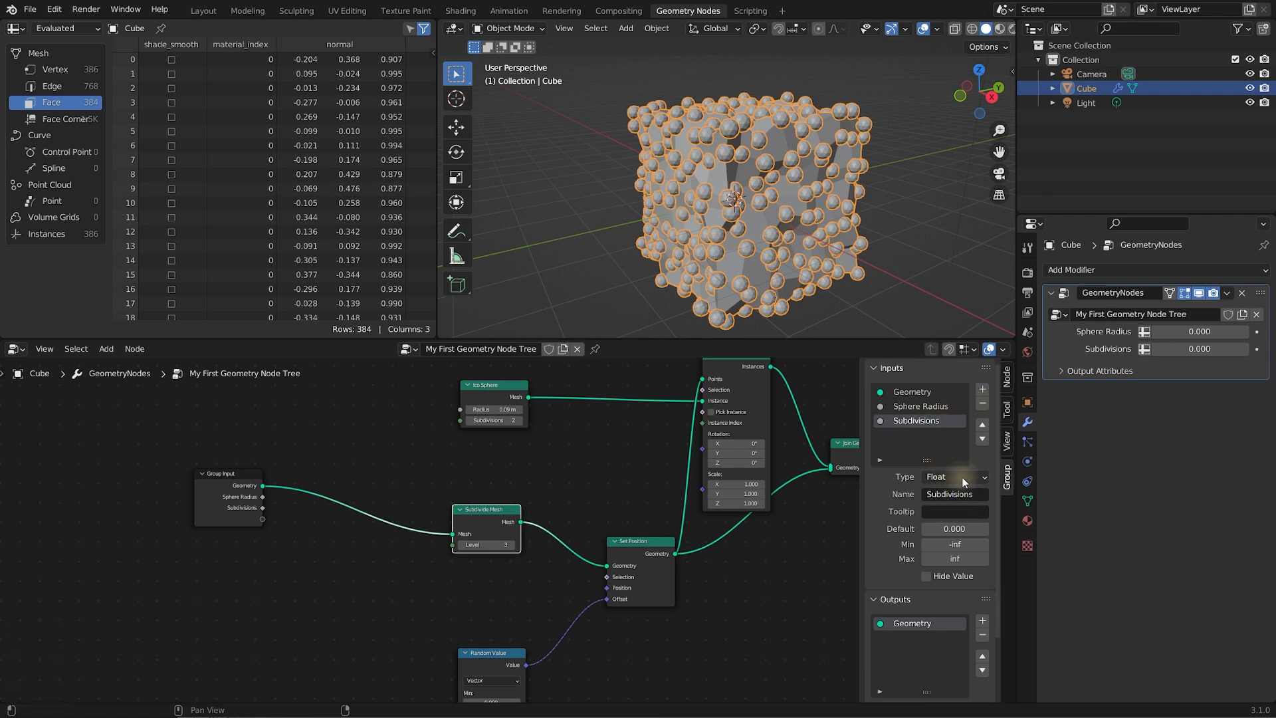
left_click(963, 477)
left_click(965, 497)
left_click(955, 545)
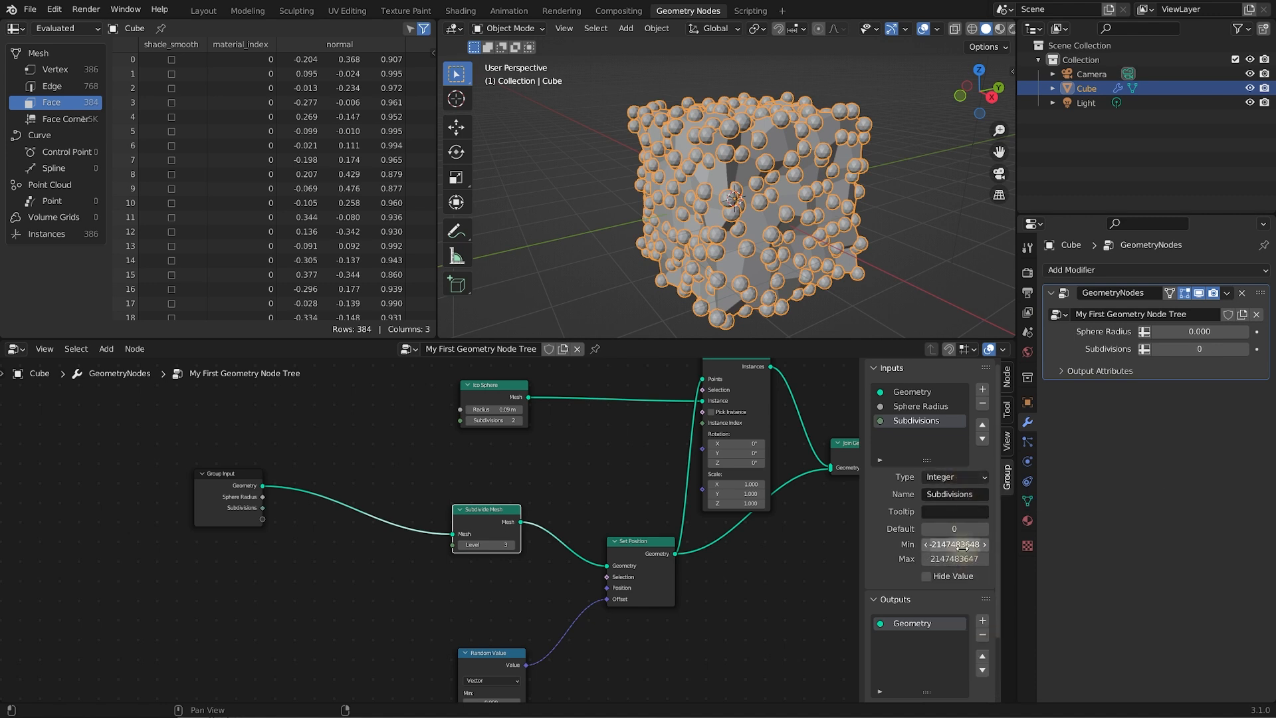
type("0")
key("Return")
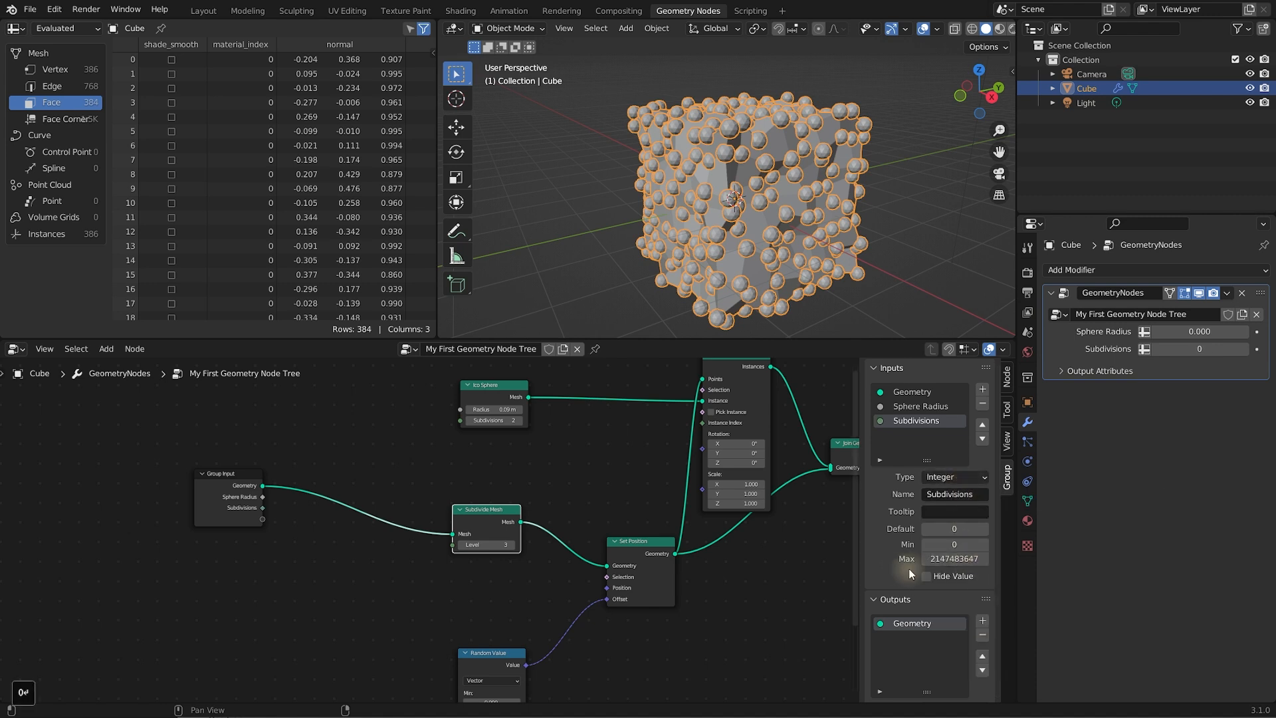
Add a Float group input named Distortion
left_click(982, 390)
left_click(952, 477)
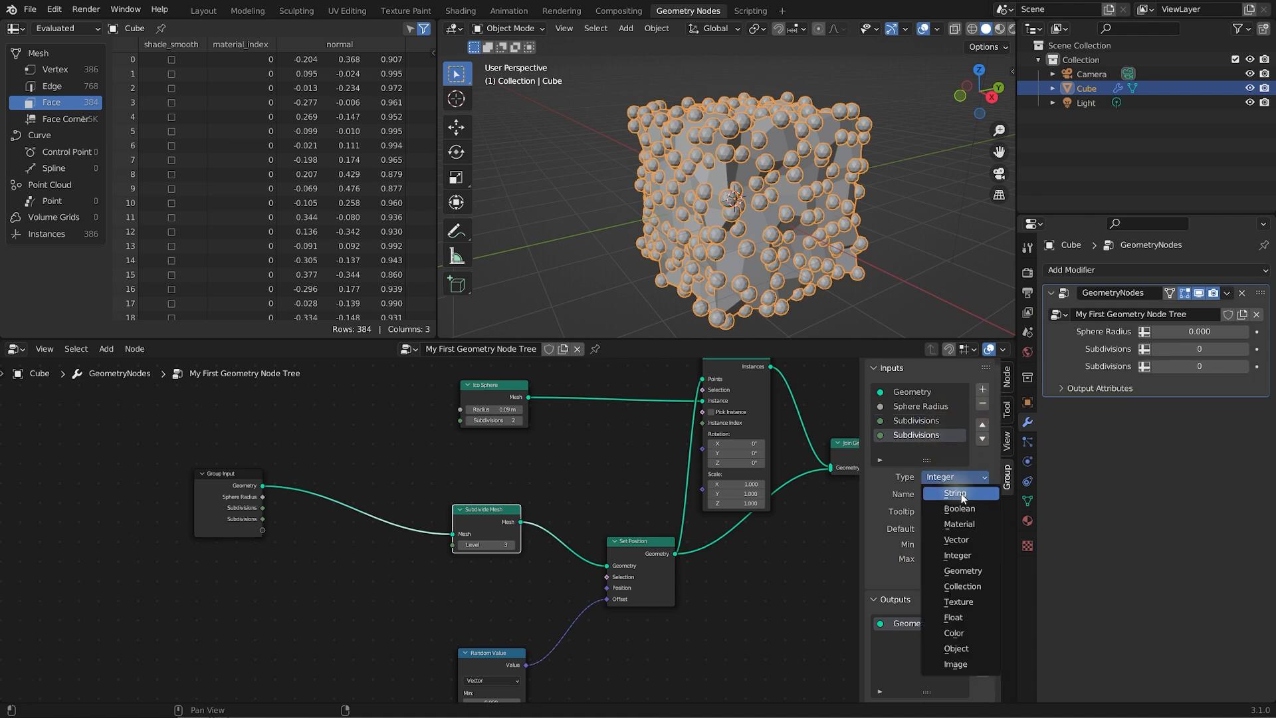
left_click(962, 617)
left_click(946, 497)
type("Distortion")
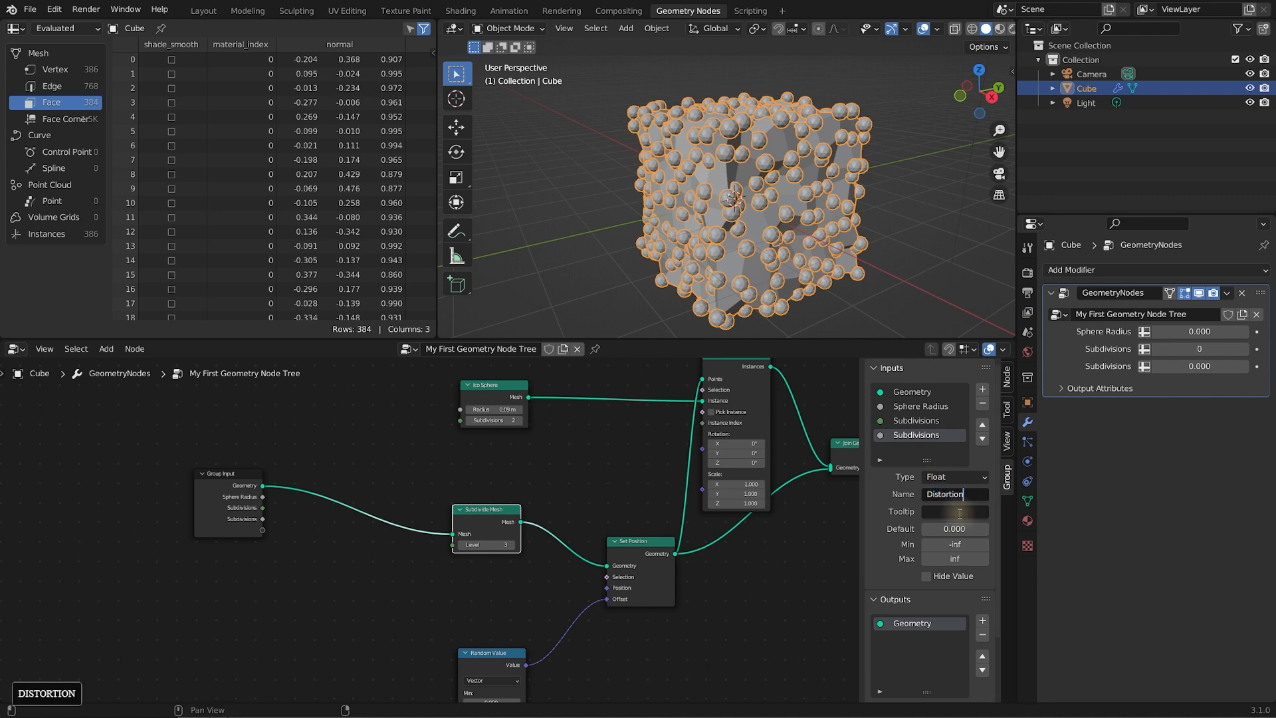
key("Return")
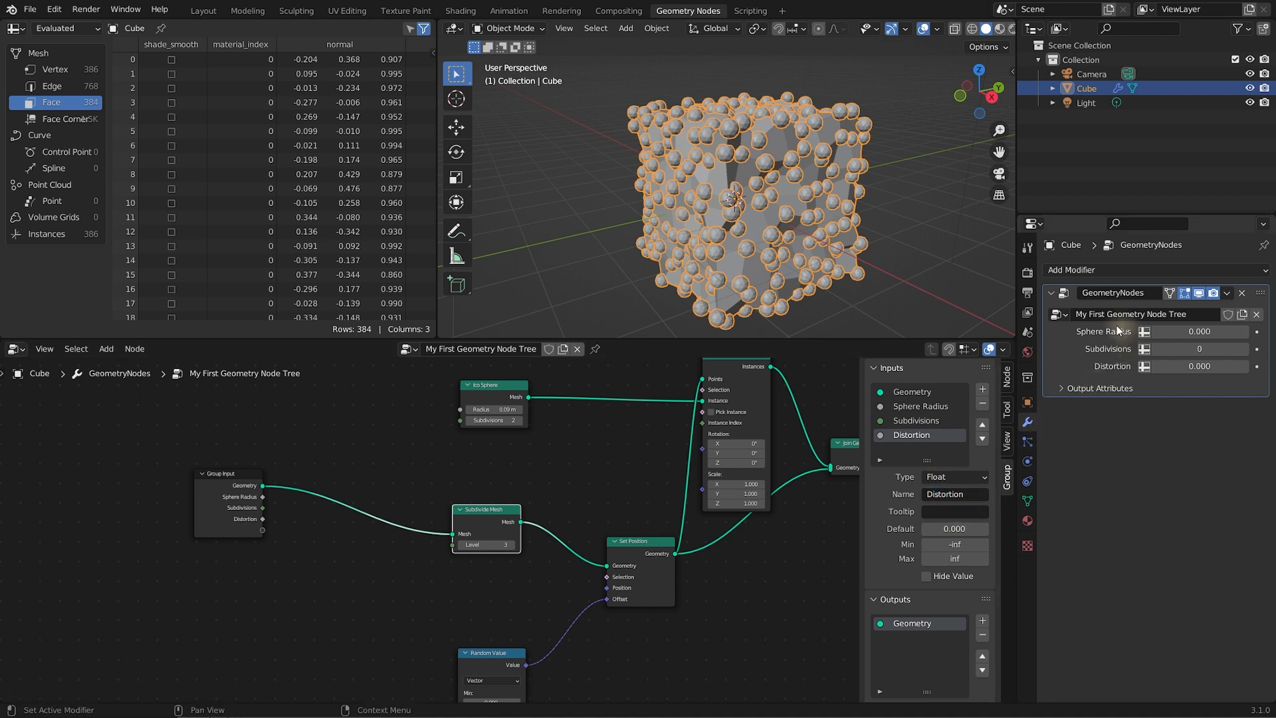
Enlarge the modifier's properties display and move the Group Input node farther from the Ico Sphere and Subdivide Mesh nodes
middle_click_drag(1110, 392, 1135, 353, "ctrl")
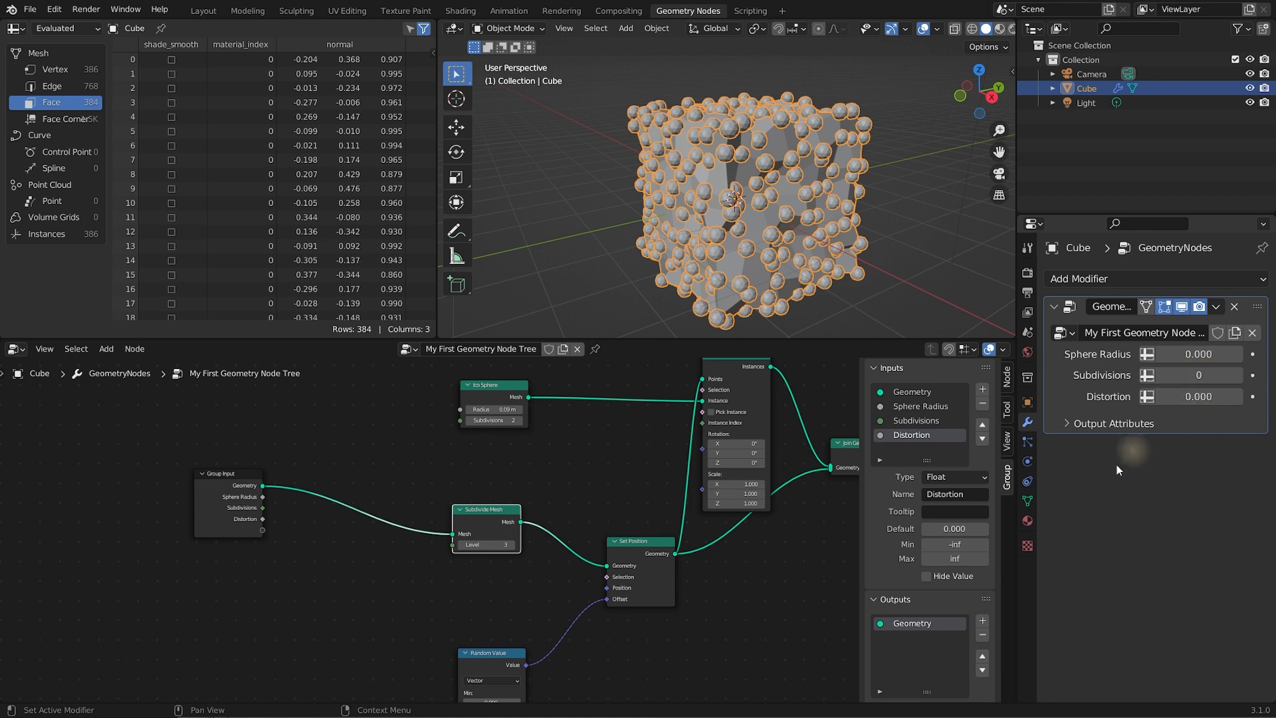
left_click_drag(221, 469, 185, 458)
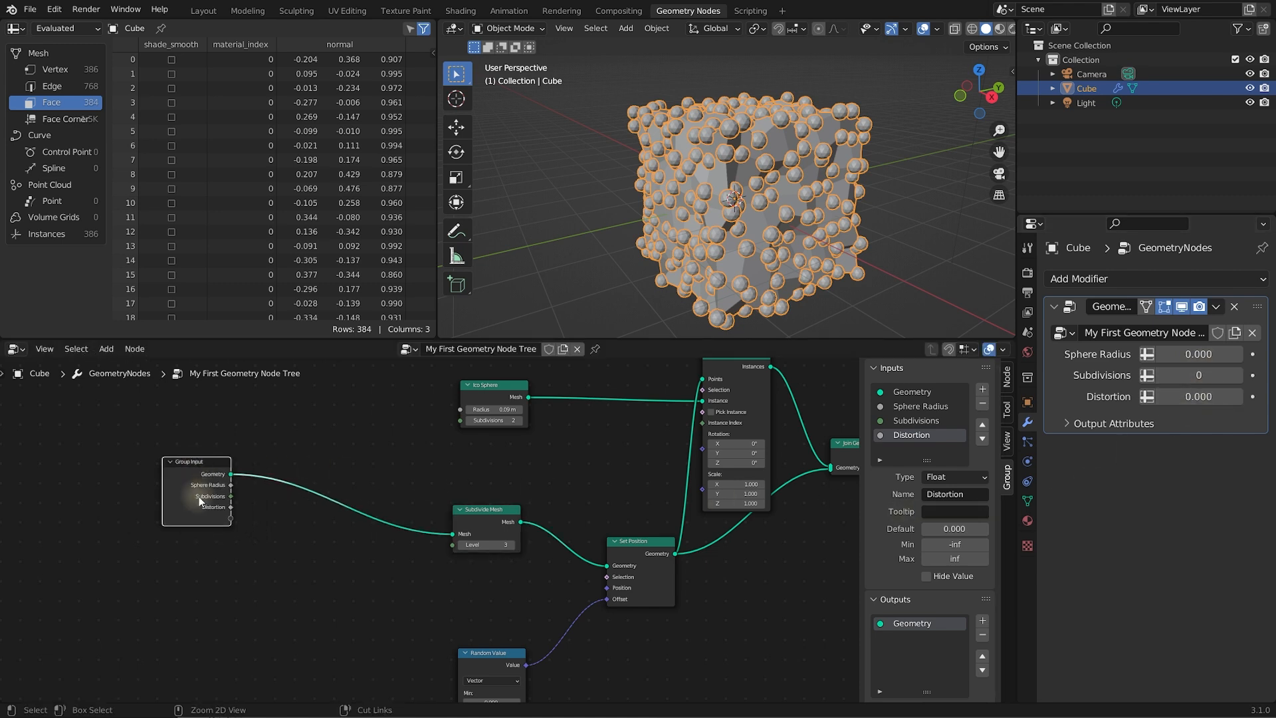
scroll(200, 495, "up", 1)
middle_click_drag(230, 497, 247, 530)
scroll(238, 501, "up", 2)
scroll(246, 530, "up", 1)
left_click_drag(157, 487, 145, 476)
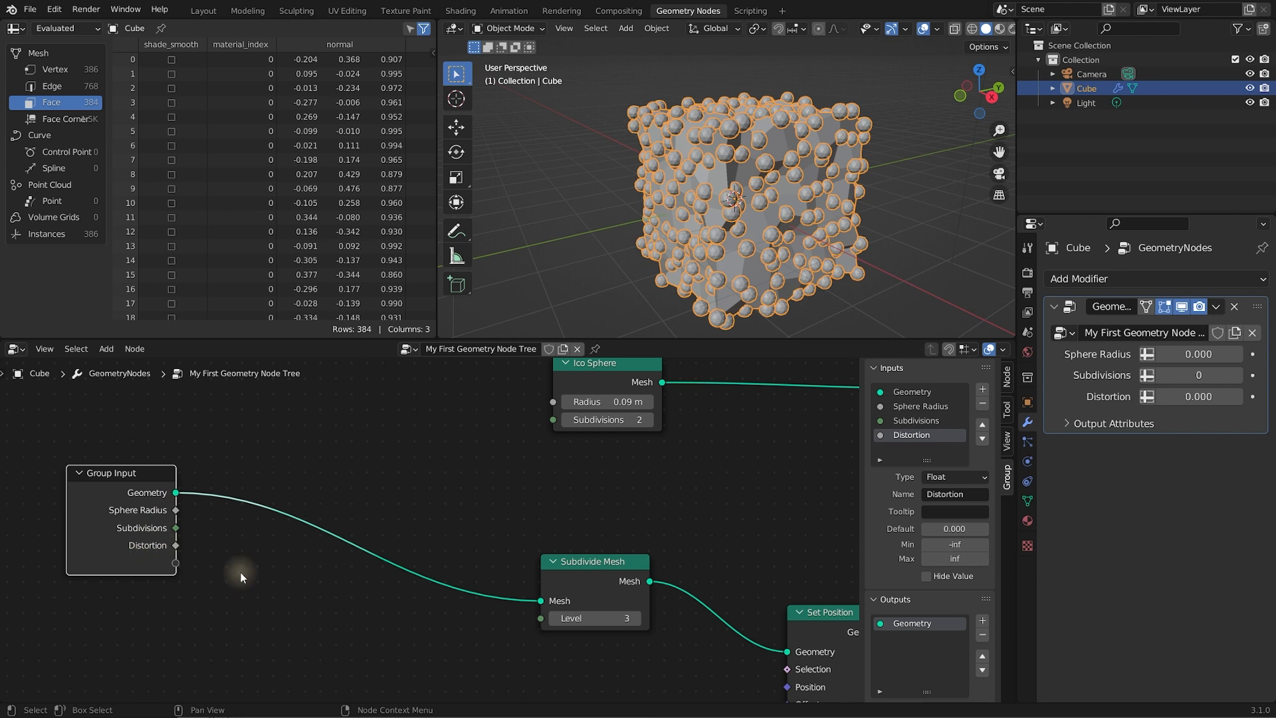
middle_click_drag(249, 565, 232, 581)
scroll(364, 520, "down", 1)
middle_click_drag(359, 518, 328, 512)
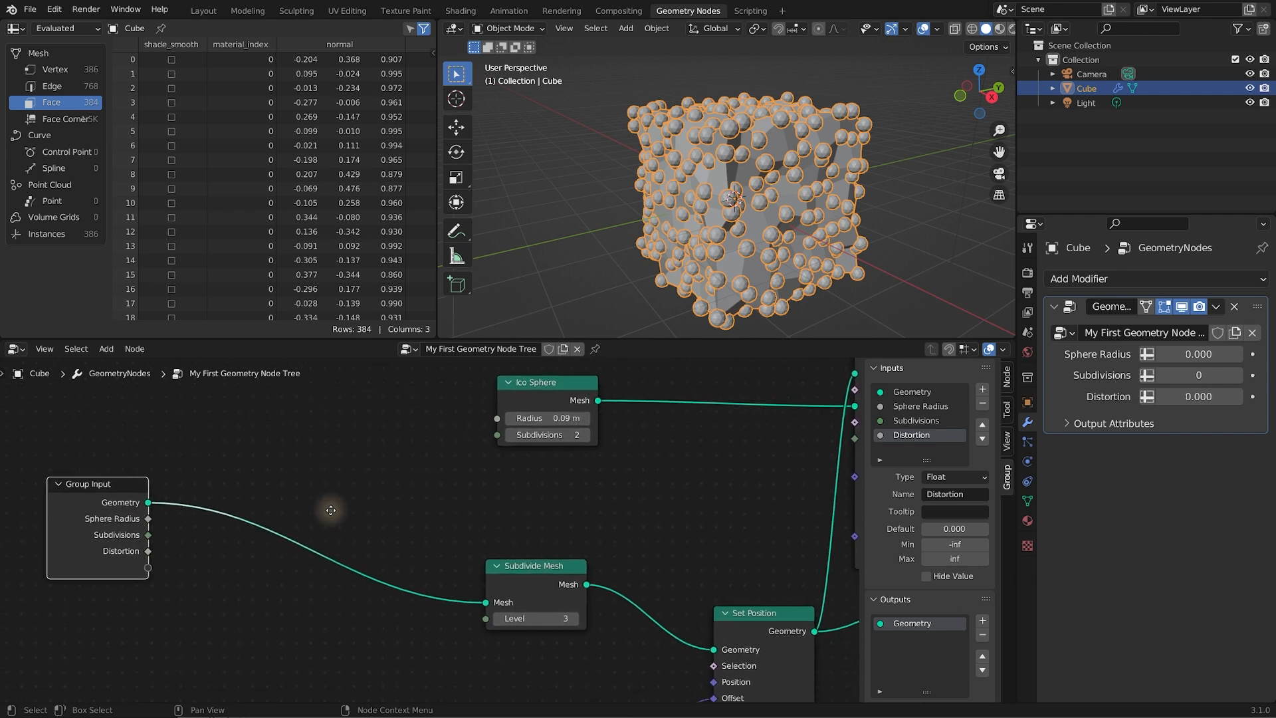
mouse_move(722, 489)
middle_mouse_down()
mouse_move(699, 501)
mouse_move(730, 504)
middle_mouse_up()
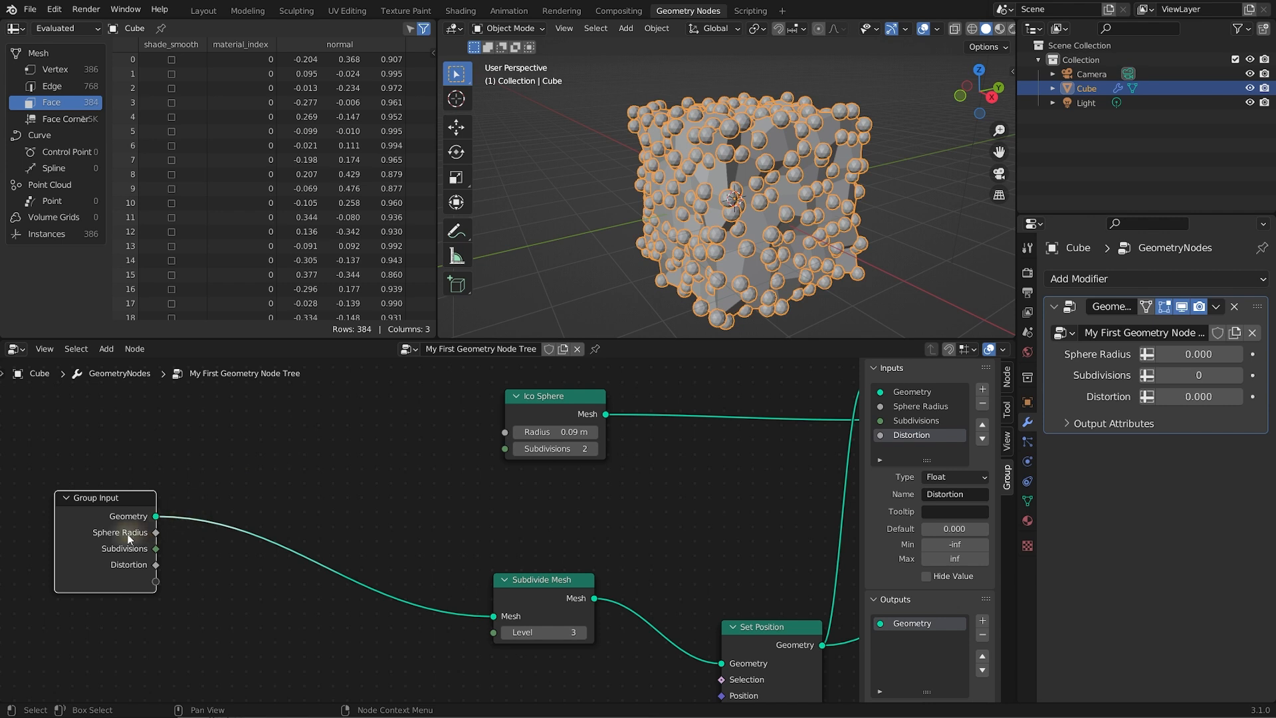
Connect the Sphere Radius group input to the Ico Sphere's Radius and set Sphere Radius to 0.06 in the modifier
left_click_drag(155, 532, 504, 434)
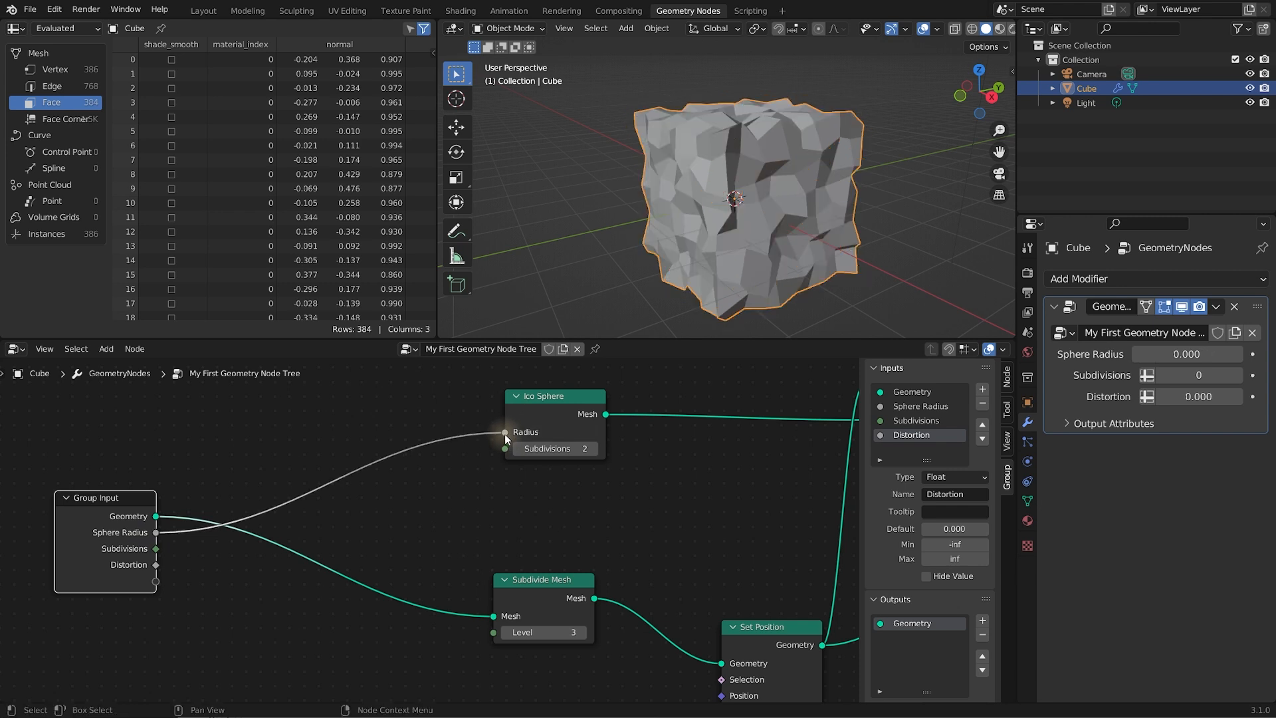
middle_click_drag(799, 173, 792, 198)
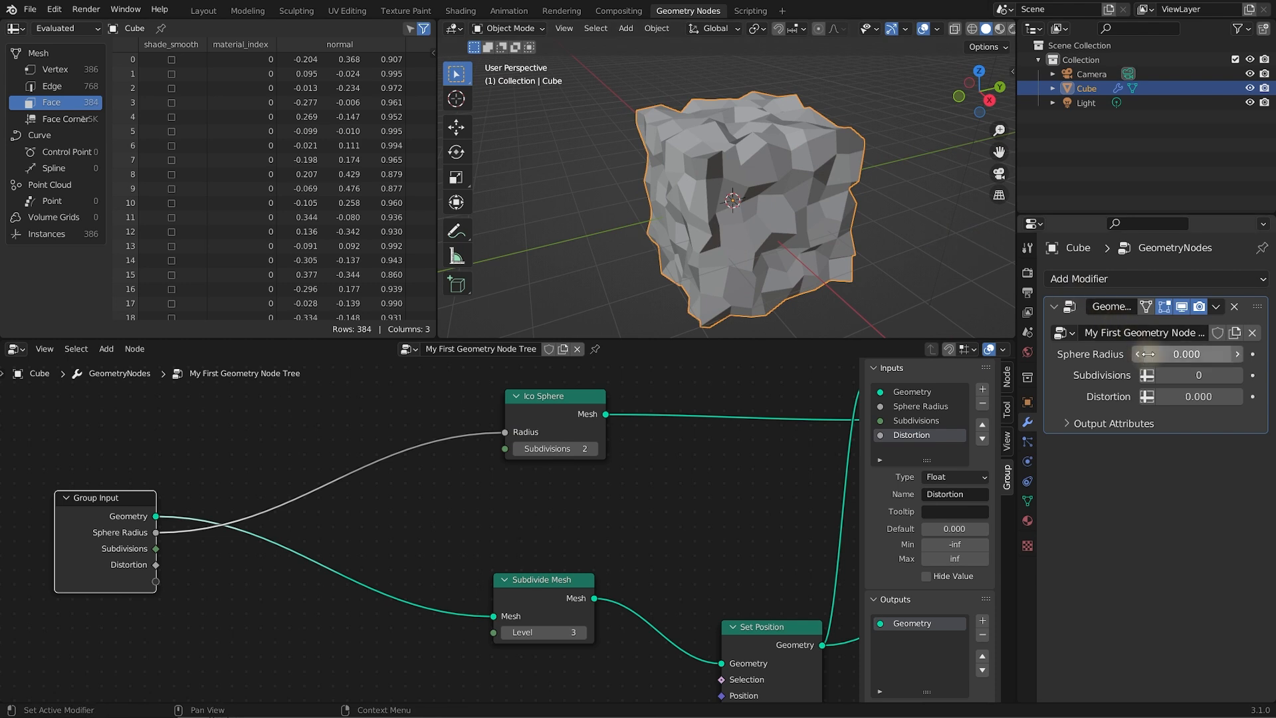
mouse_move(1195, 358)
left_mouse_down()
mouse_move(1242, 358)
mouse_move(1213, 358)
left_mouse_up()
middle_click_drag(800, 256, 785, 238)
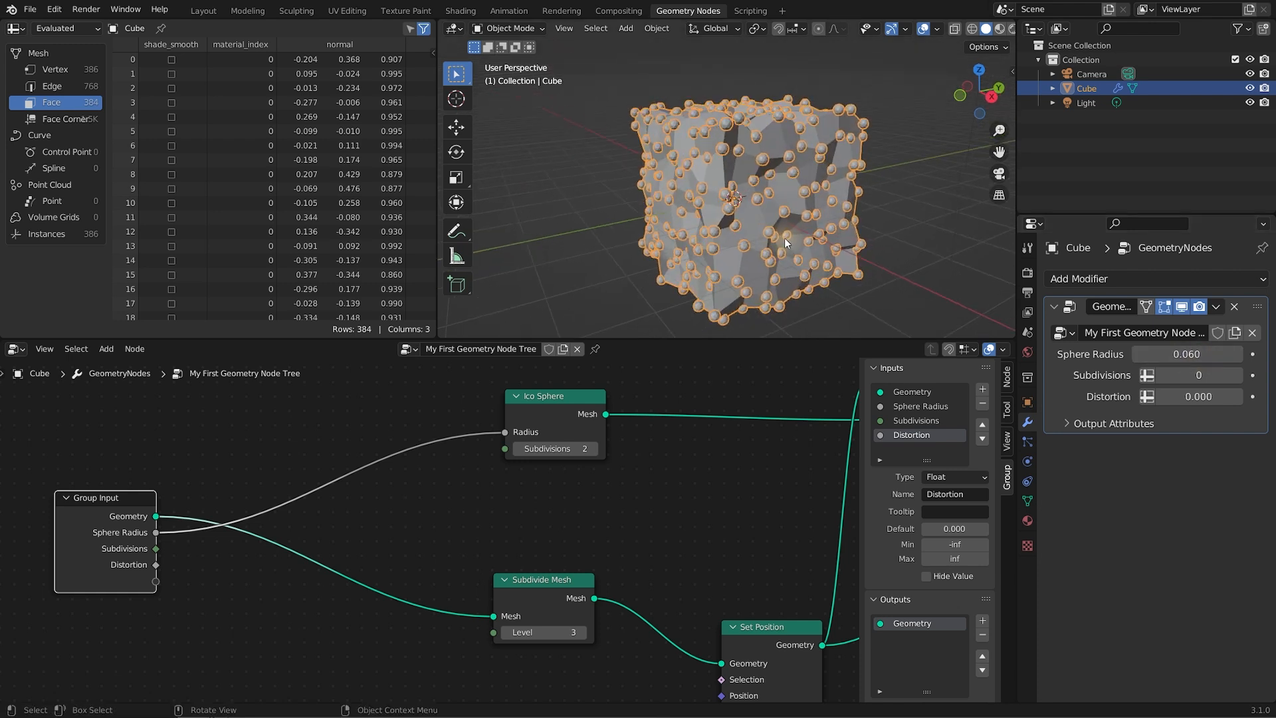
Connect the Subdivisions group input to the Subdivide Mesh node's Level and set Subdivisions to 3 in the modifier
middle_click_drag(597, 569, 629, 491)
left_click_drag(188, 472, 525, 556)
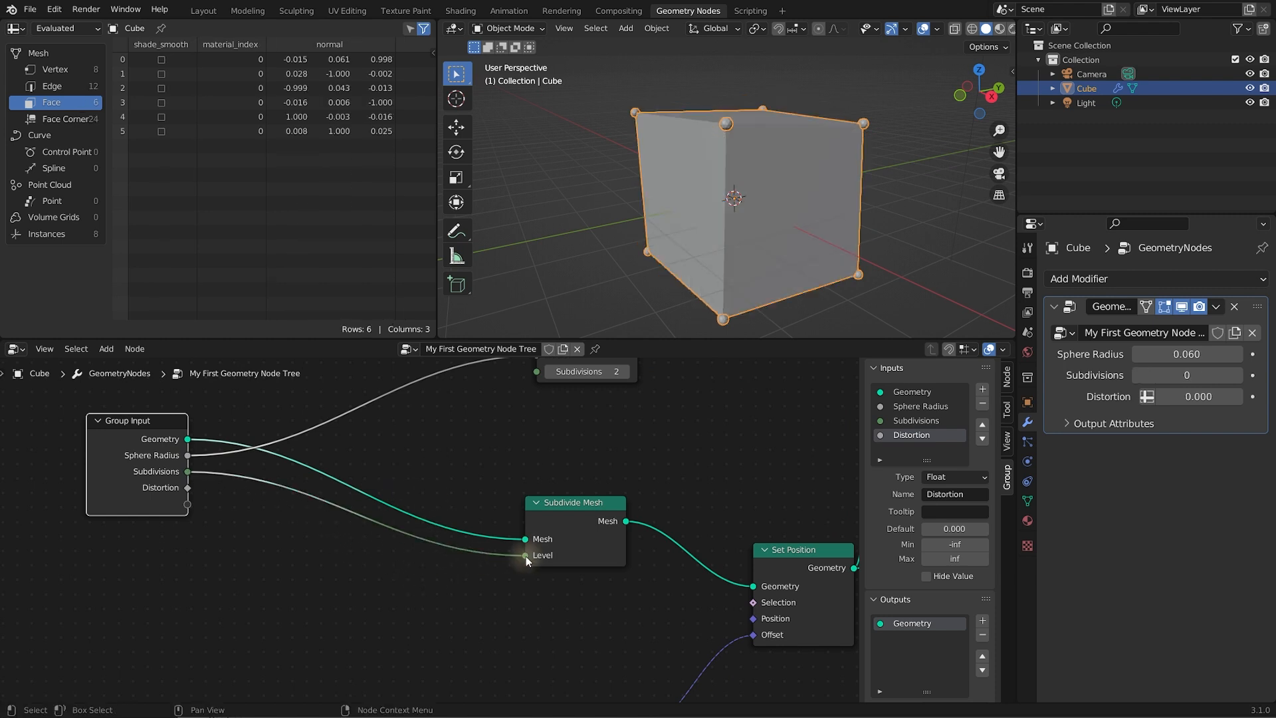
middle_click_drag(773, 184, 749, 203)
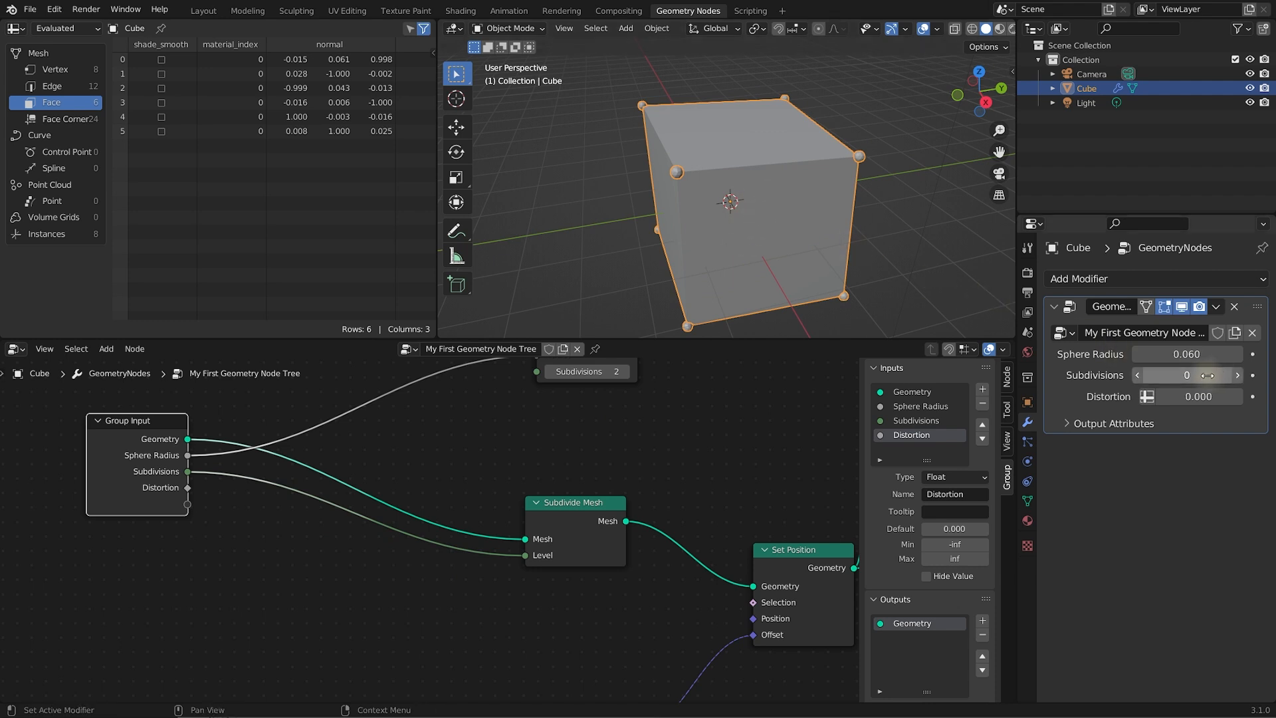
left_click(1238, 375)
left_click(1237, 375)
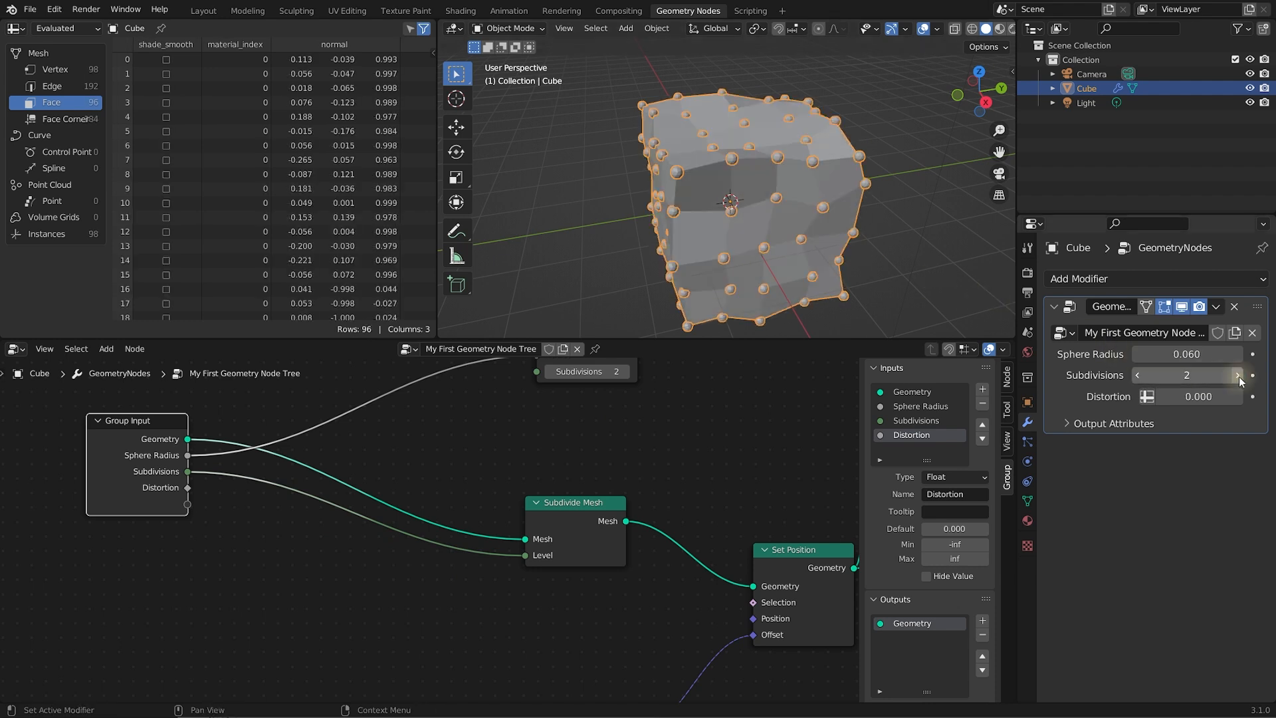
left_click(1237, 376)
middle_click_drag(748, 221, 743, 223)
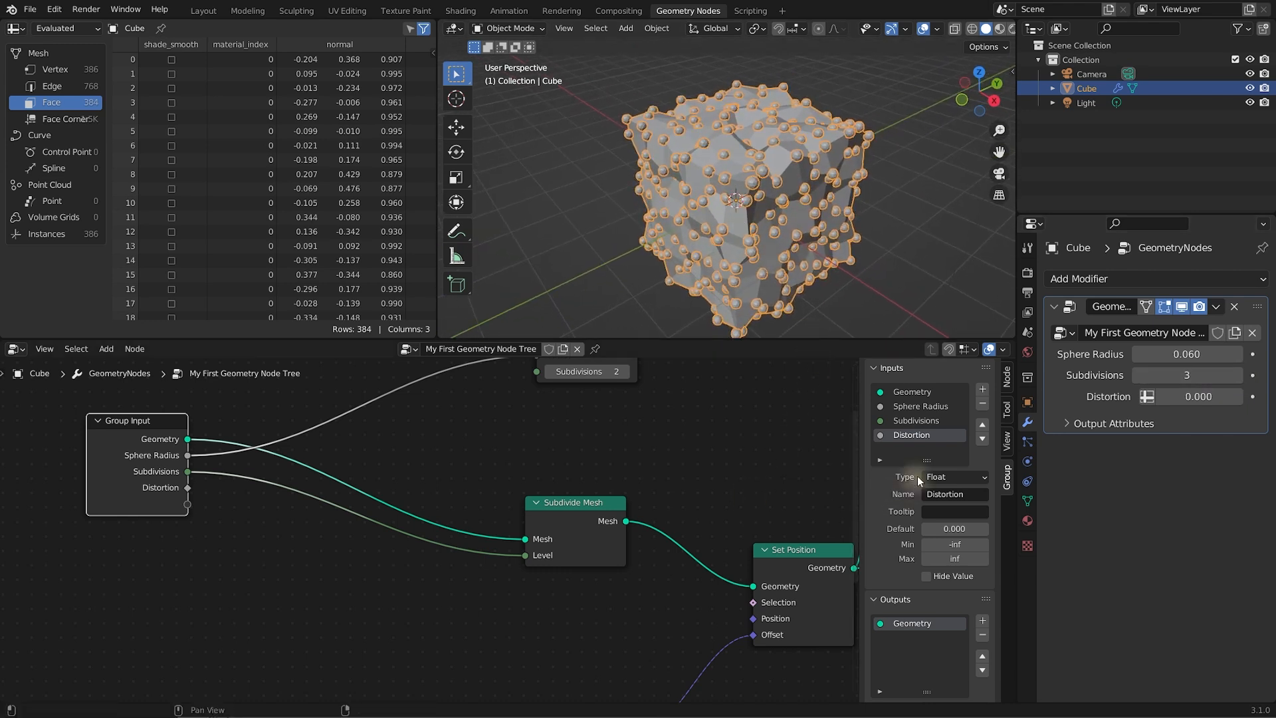
Place the Random Value node just below Subdivide Mesh and connect the Distortion group input to its Max socket
middle_click_drag(393, 526, 439, 454)
middle_click_drag(333, 478, 340, 418)
left_click_drag(633, 581, 632, 508)
scroll(395, 482, "down", 1)
mouse_move(393, 476)
middle_mouse_down()
mouse_move(381, 517)
mouse_move(378, 480)
mouse_move(389, 489)
middle_mouse_up()
left_click_drag(606, 525, 601, 486)
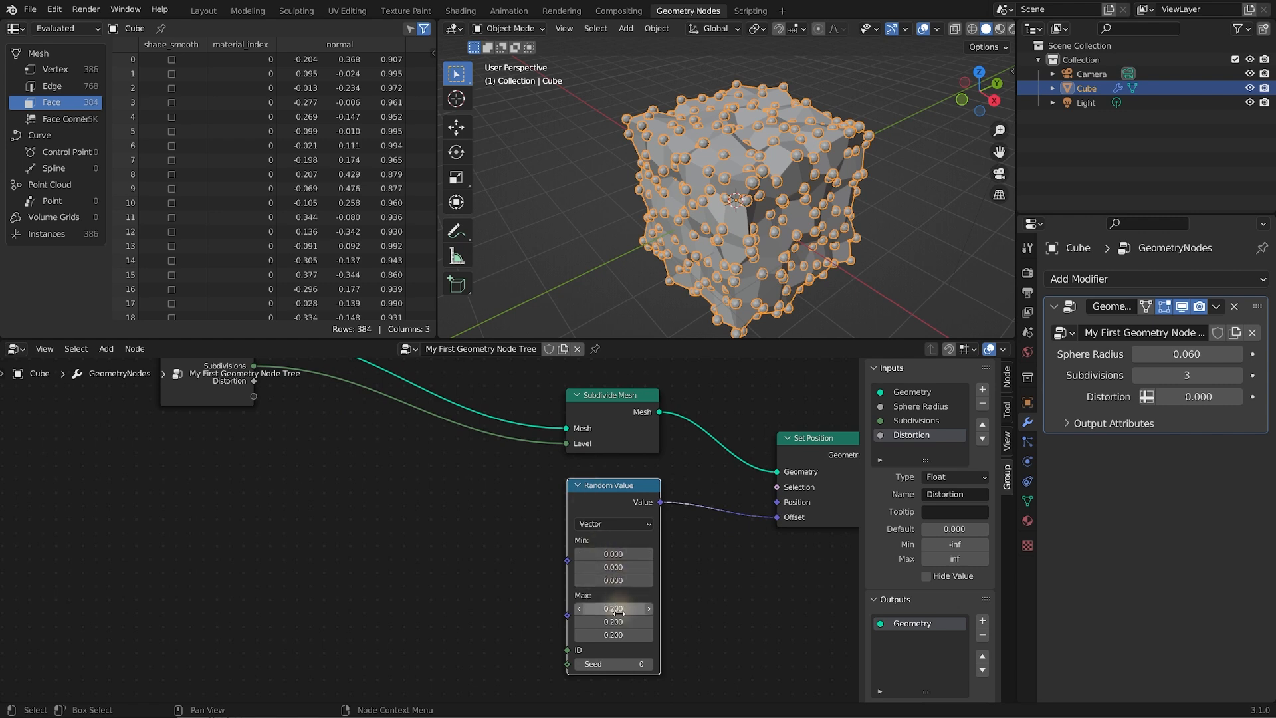
middle_click_drag(462, 526, 478, 557)
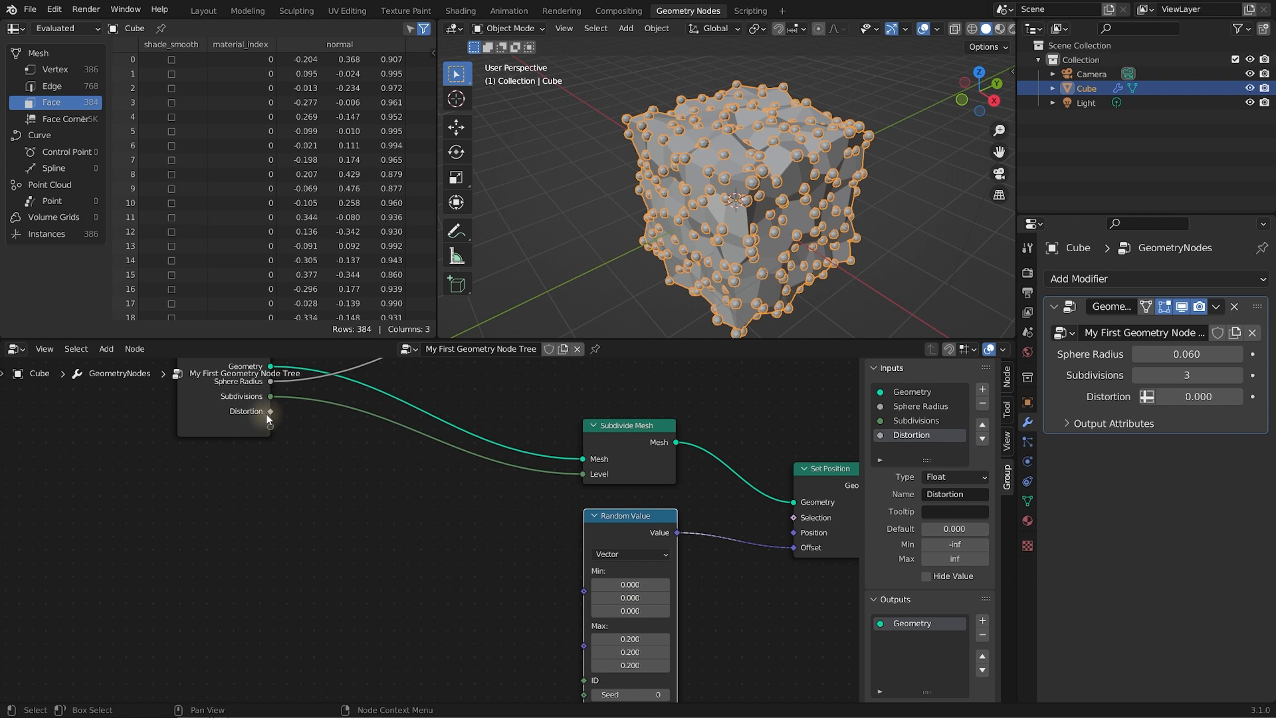
left_click_drag(271, 411, 299, 426)
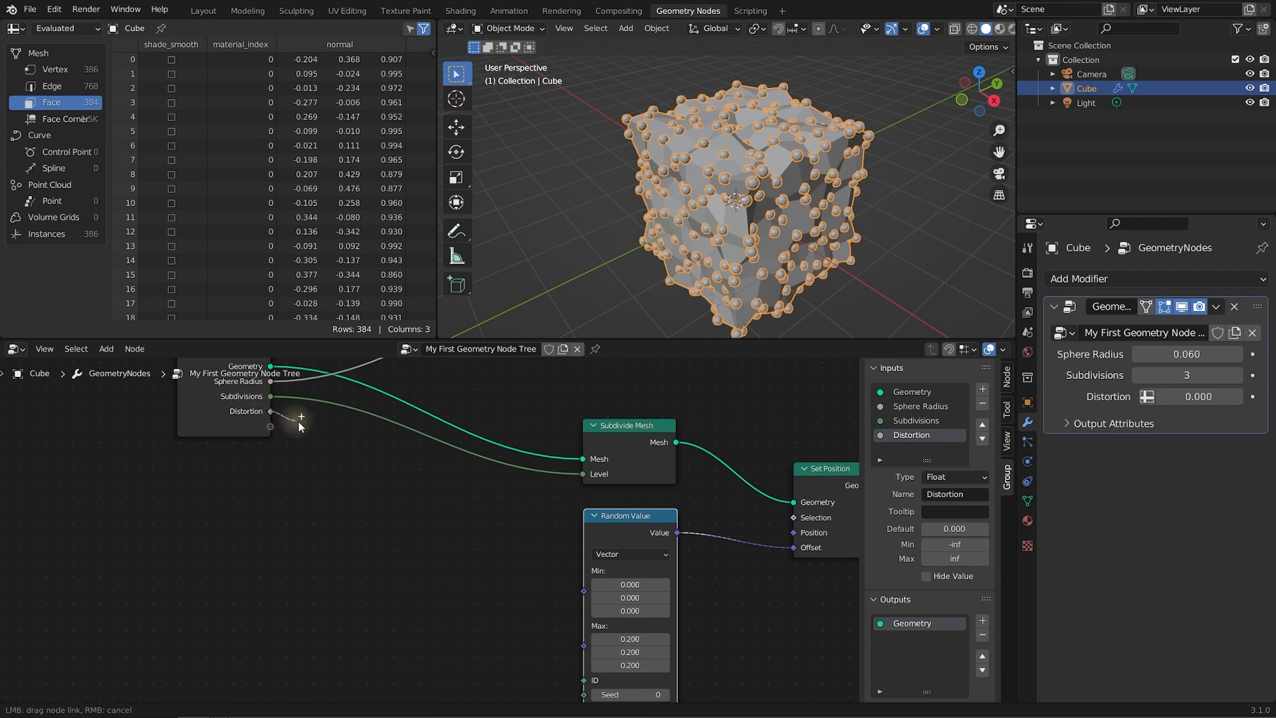
left_click_drag(397, 520, 580, 648)
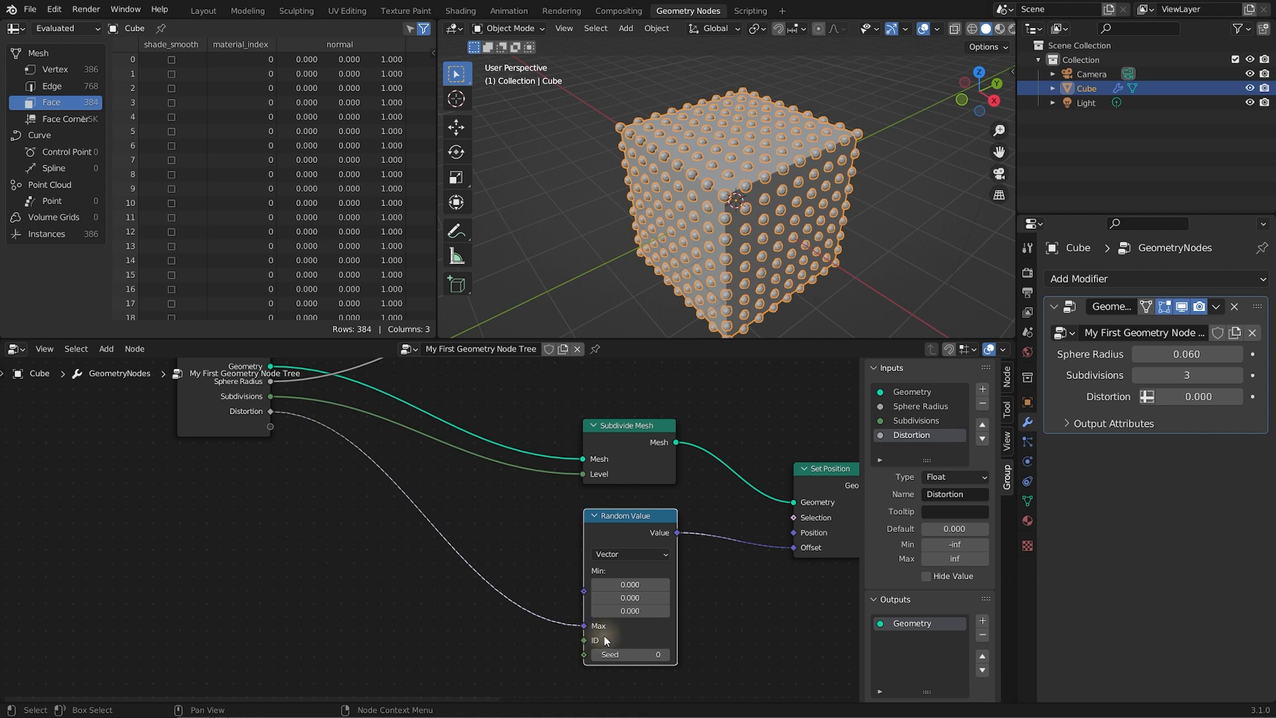
Try a Distortion of 0.36 in the modifier and reduce it to 0.17
left_click_drag(1195, 397, 1221, 413)
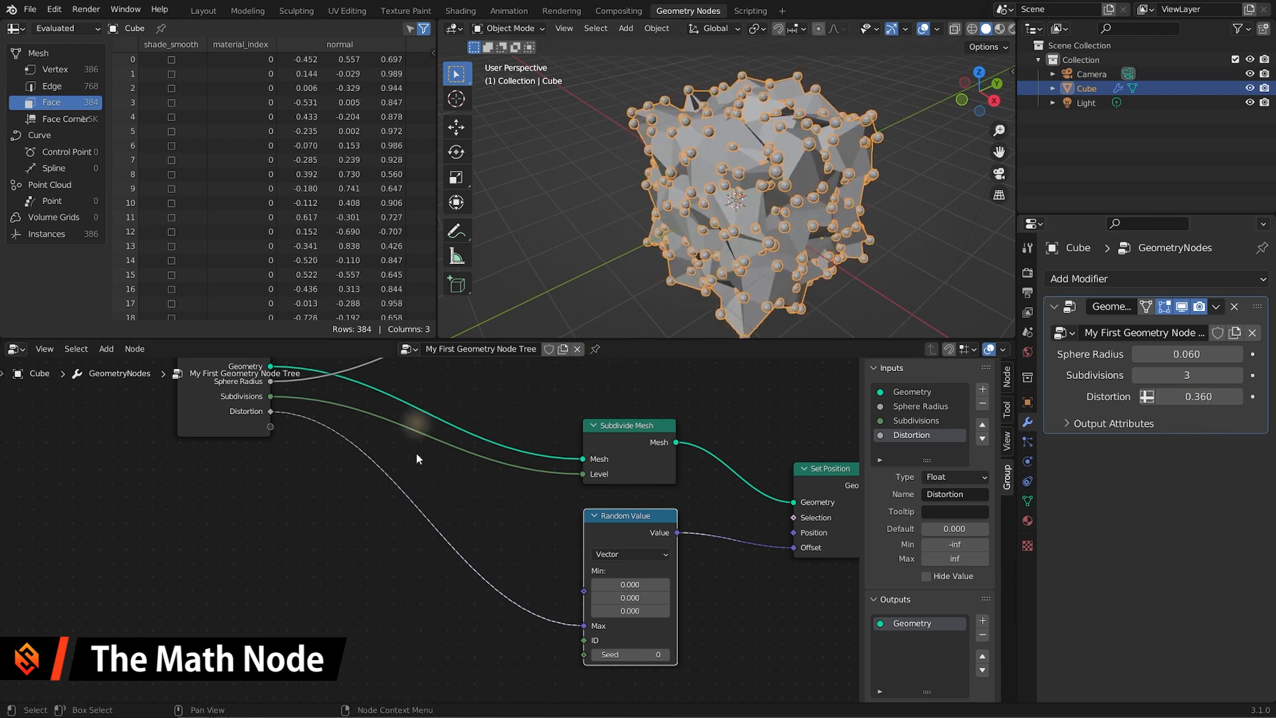
mouse_move(771, 218)
middle_mouse_down()
mouse_move(803, 202)
mouse_move(752, 221)
middle_mouse_up()
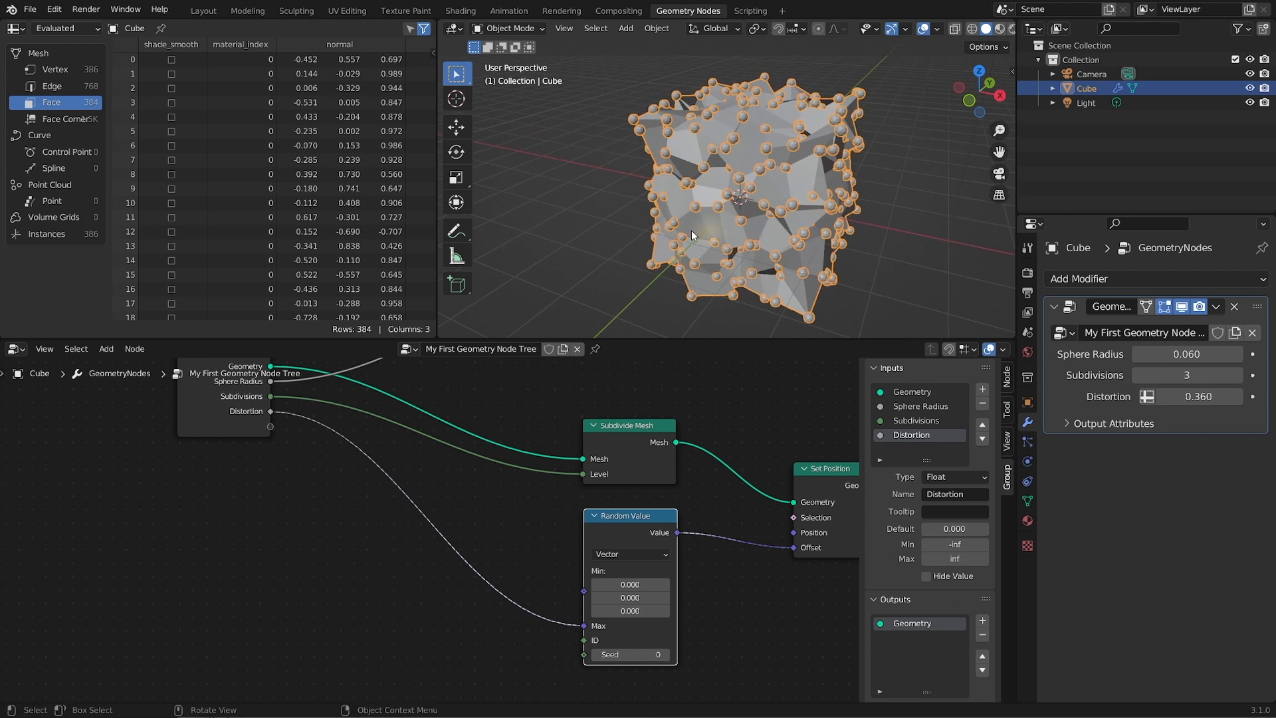
middle_click_drag(844, 177, 803, 193)
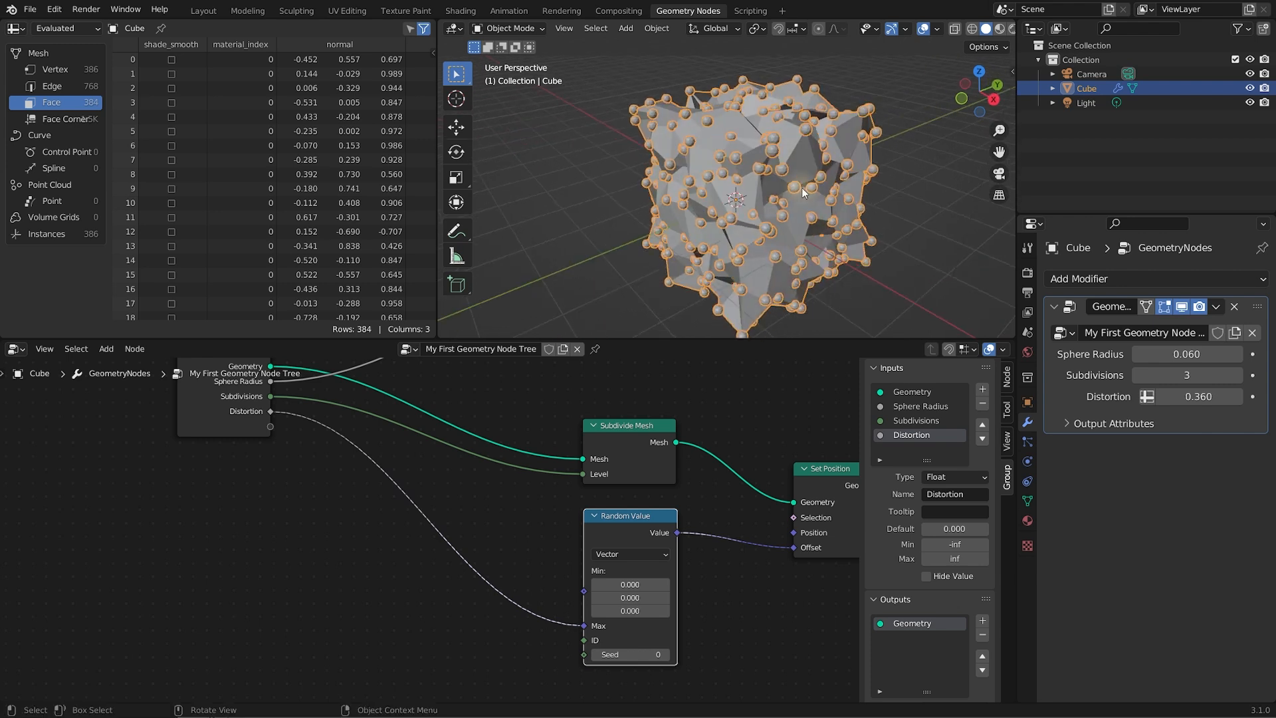
mouse_move(1200, 398)
left_mouse_down()
mouse_move(1176, 402)
mouse_move(1188, 402)
left_mouse_up()
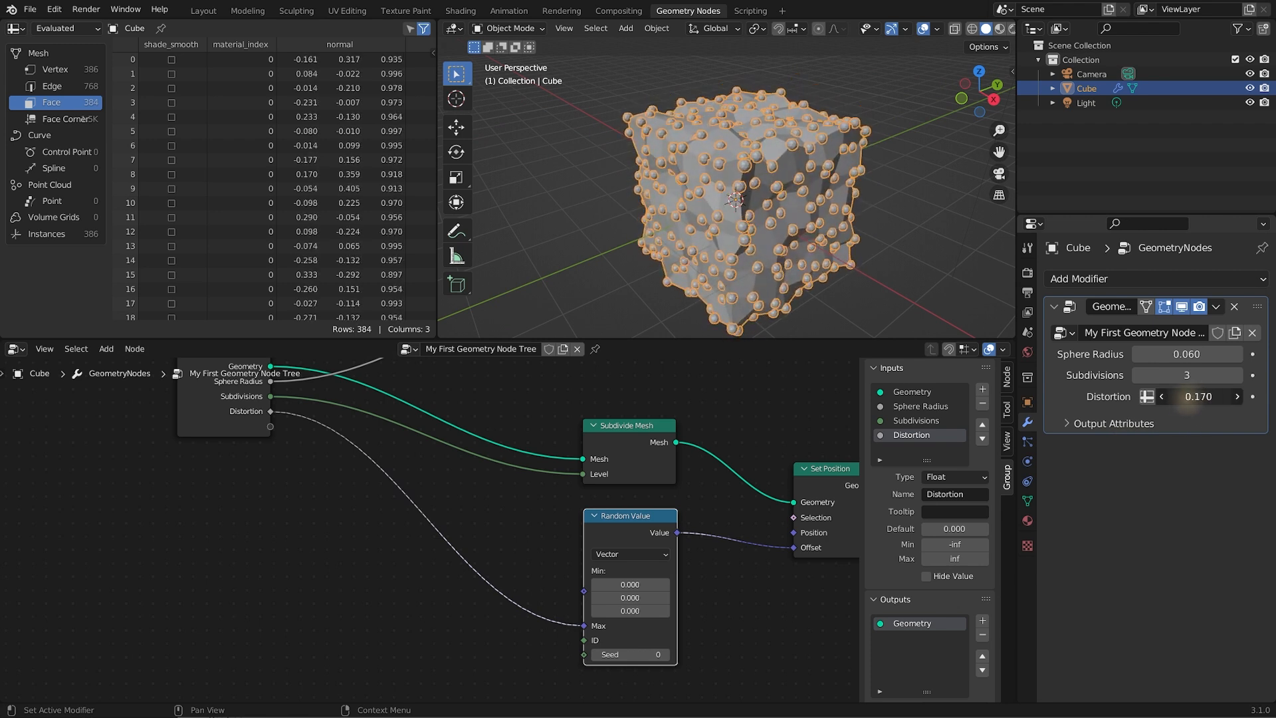
Shift the Random Value node slightly away from the Group Input and Subdivide Mesh nodes
middle_click_drag(467, 530, 540, 537)
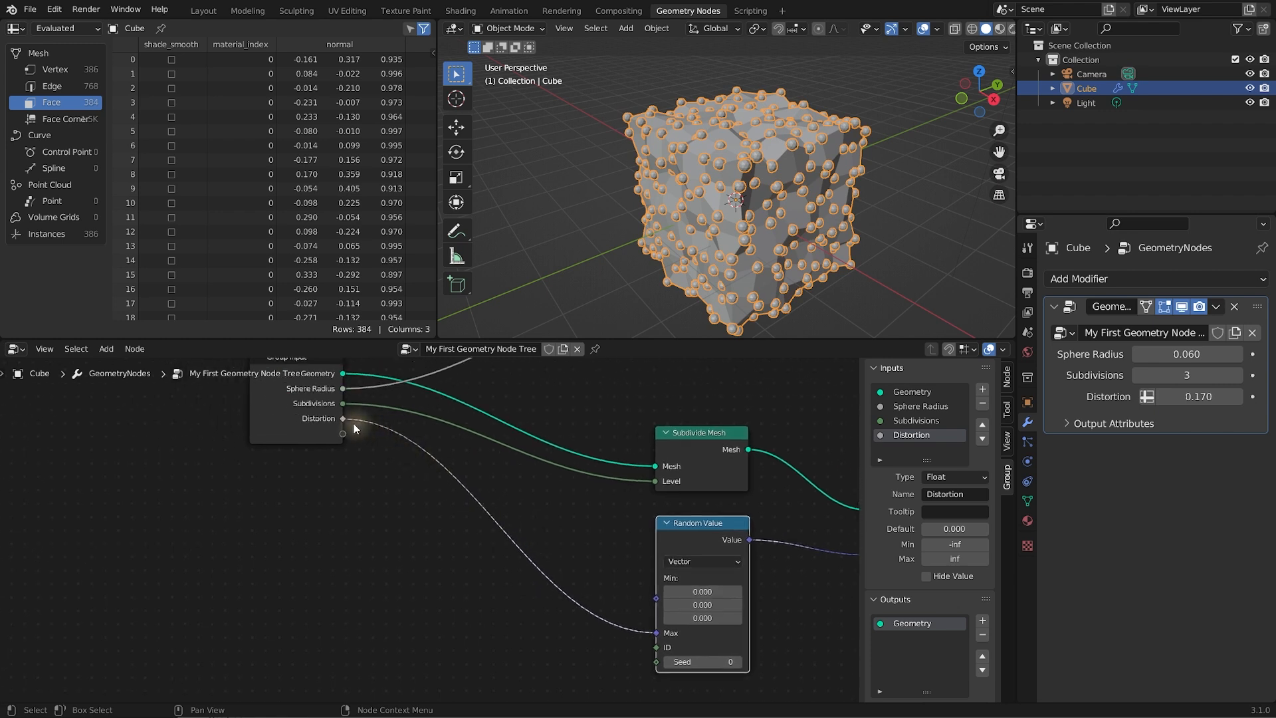
left_click_drag(343, 419, 373, 427)
left_click_drag(668, 543, 670, 539)
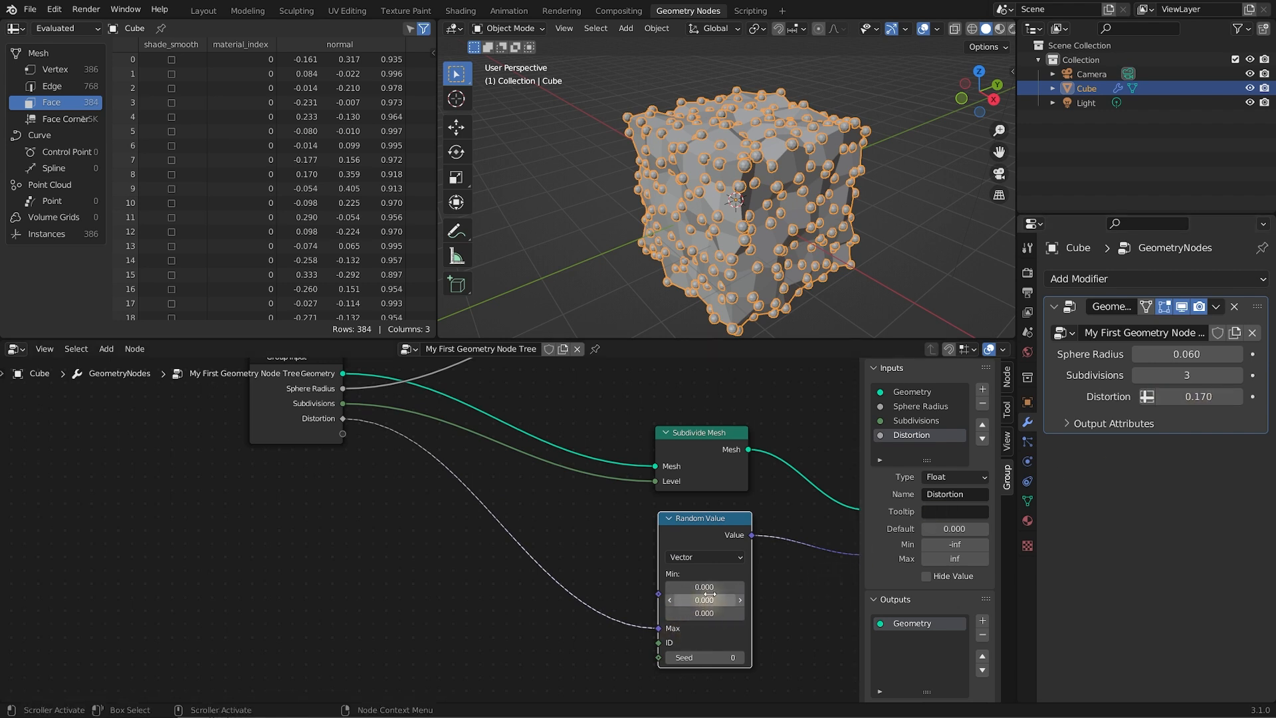
left_click_drag(715, 518, 724, 533)
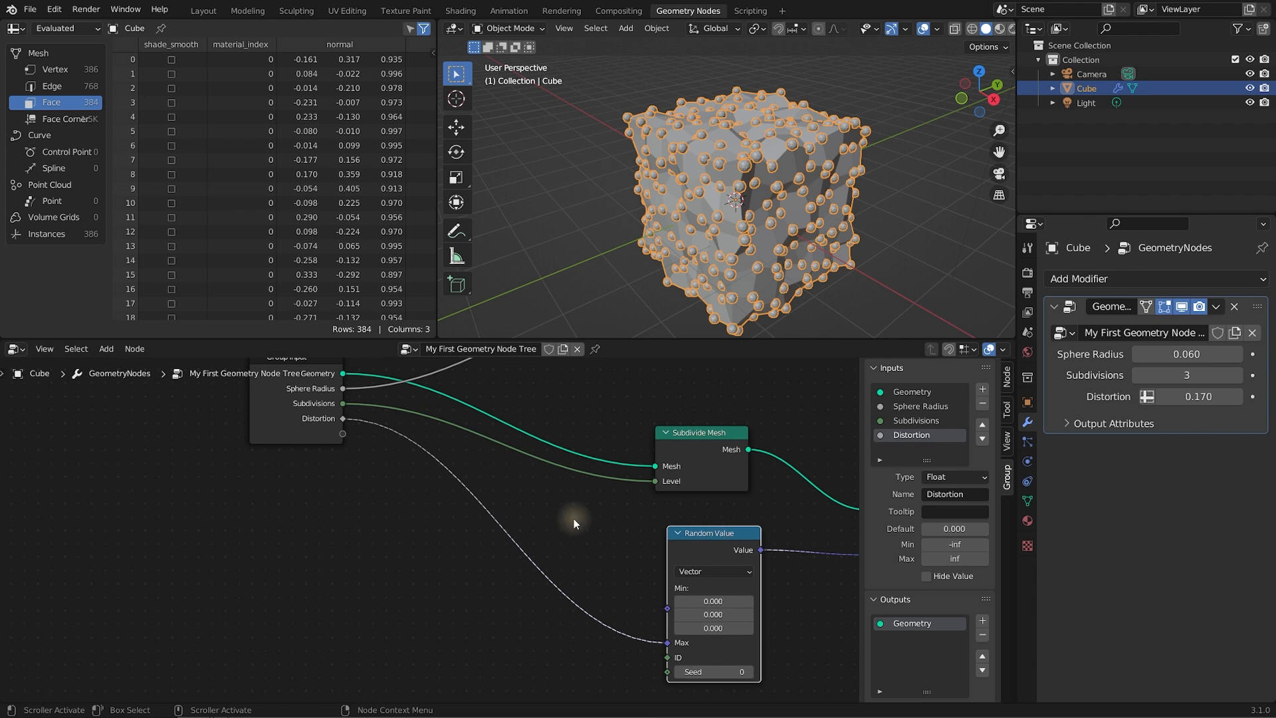
middle_click_drag(573, 518, 550, 518)
middle_click_drag(461, 541, 459, 527)
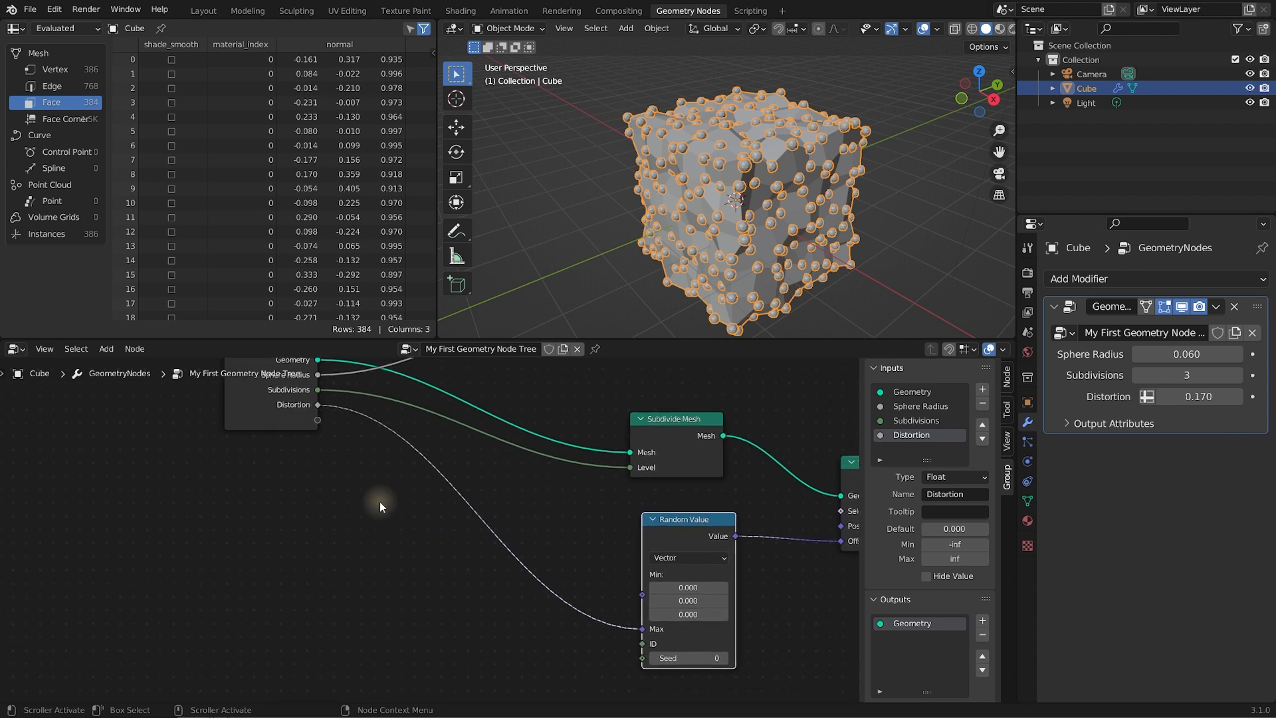
Add a Math node between the Group Input and Random Value nodes and set its operation to Multiply
left_click(347, 494)
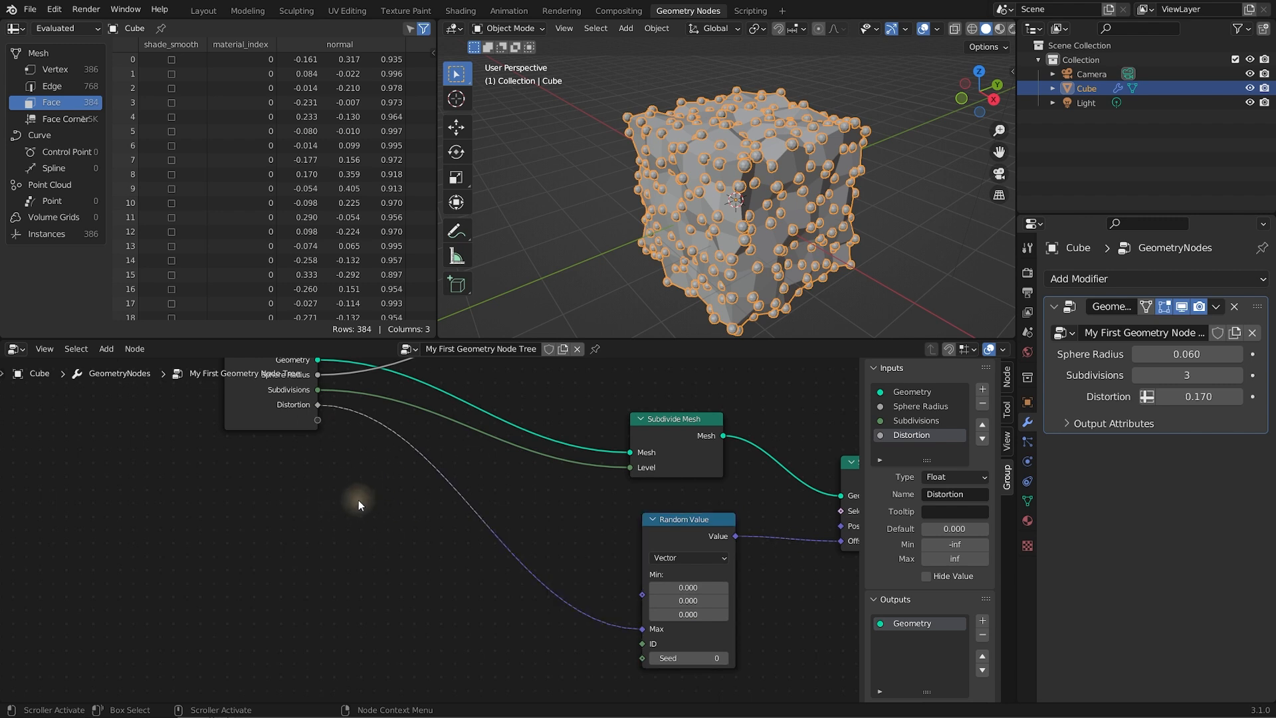
key("shift+a")
left_click(336, 433)
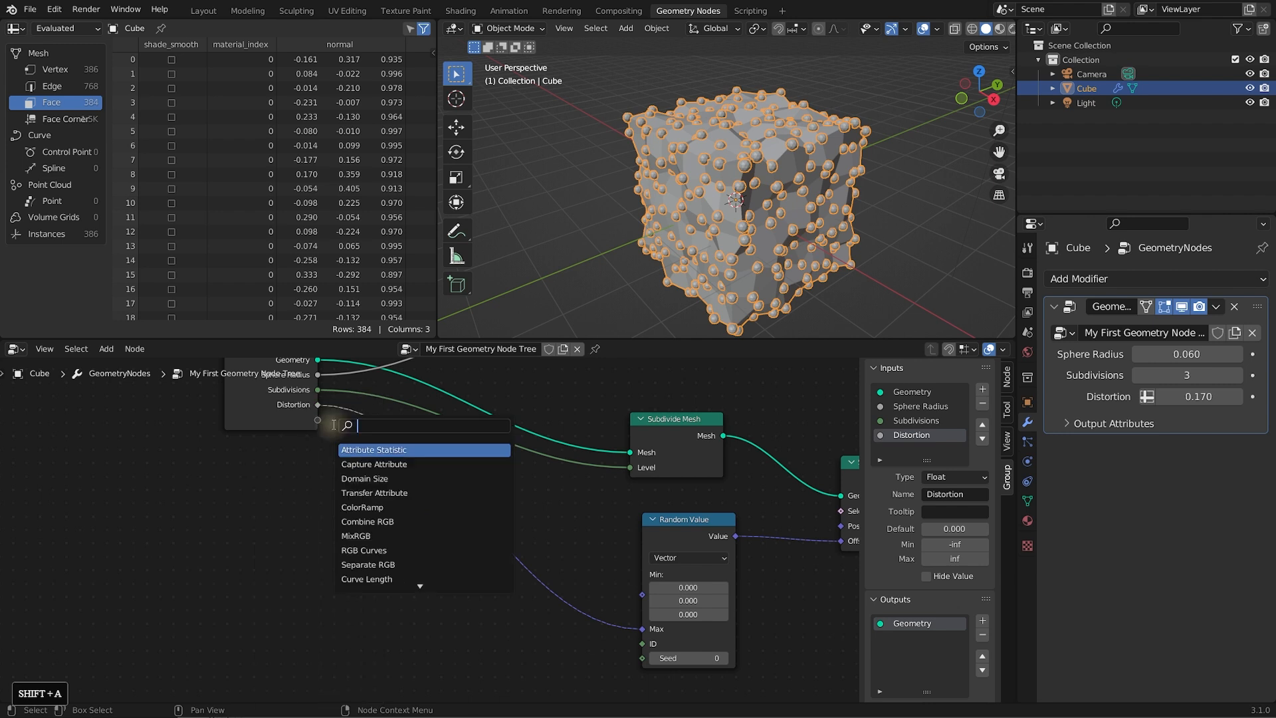
type("math")
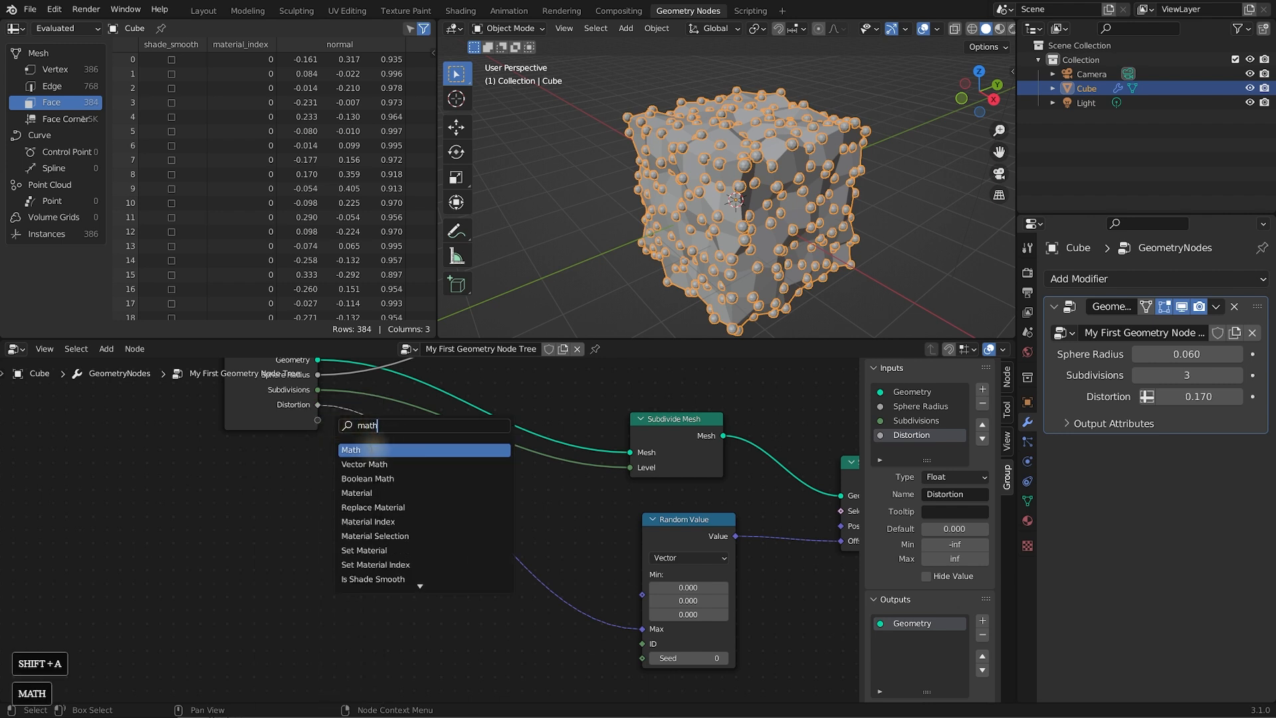
left_click(369, 449)
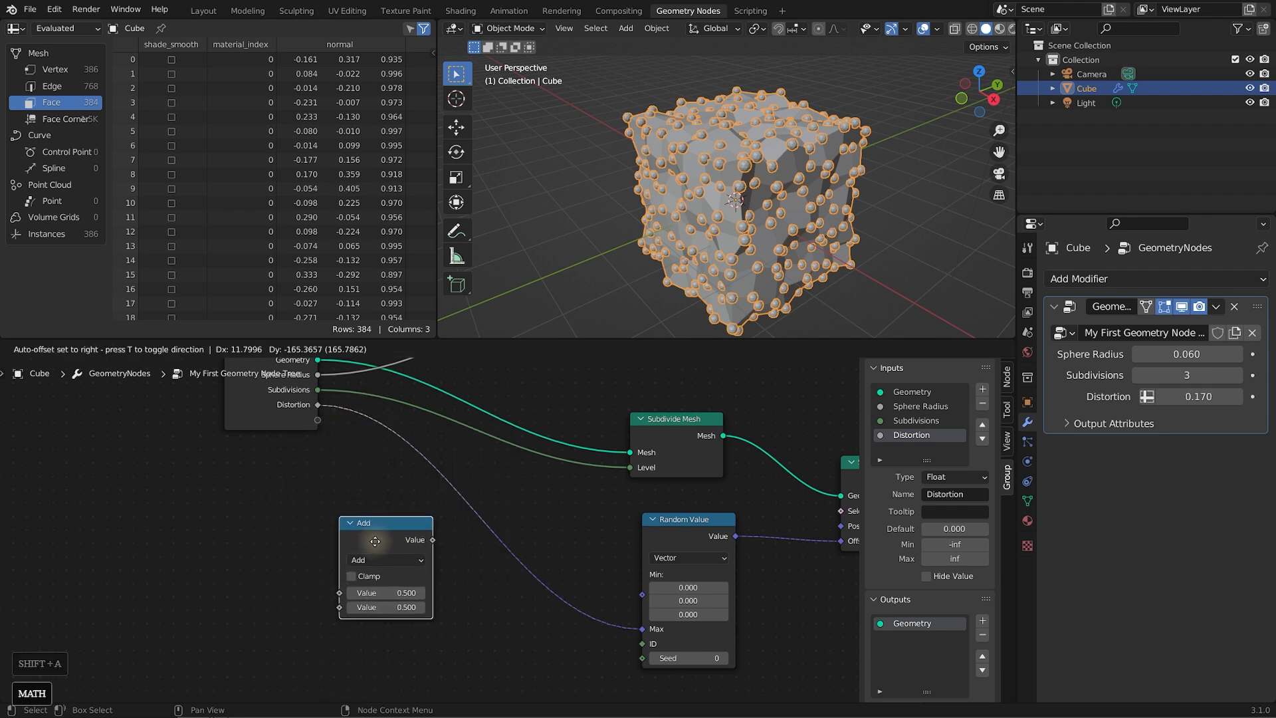
left_click(398, 552)
left_click_drag(413, 533, 389, 517)
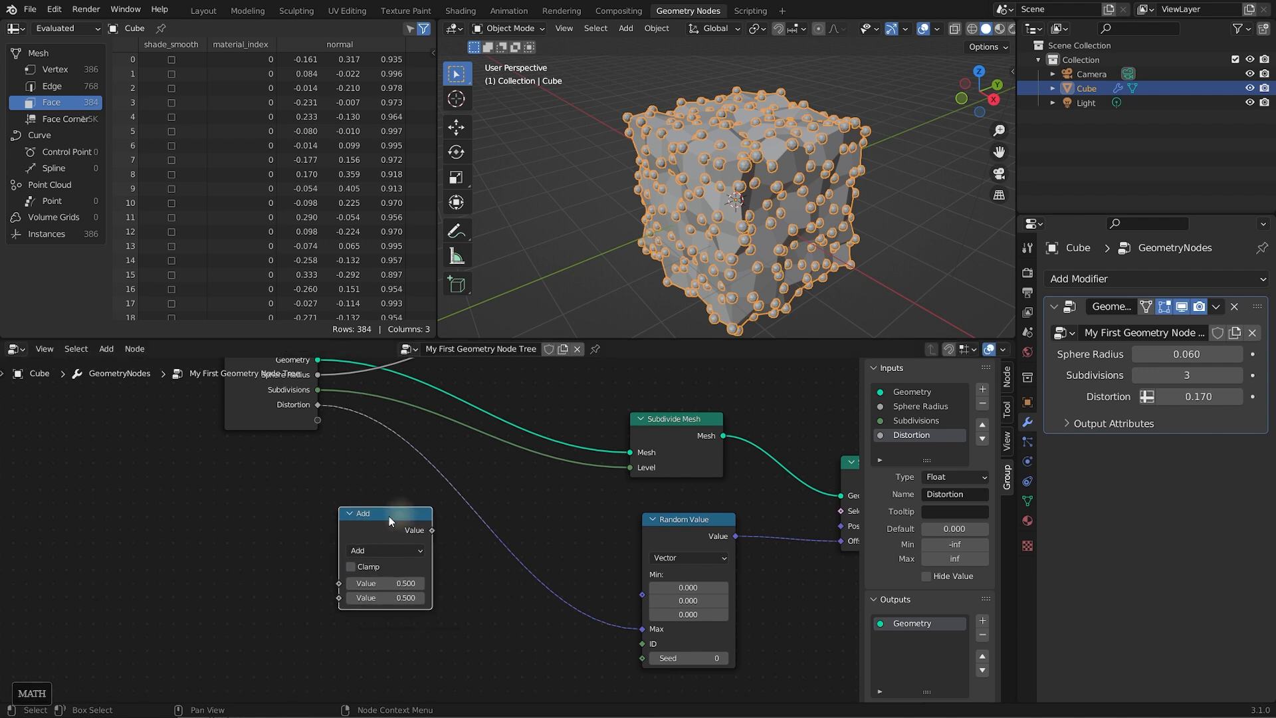
left_click(420, 550)
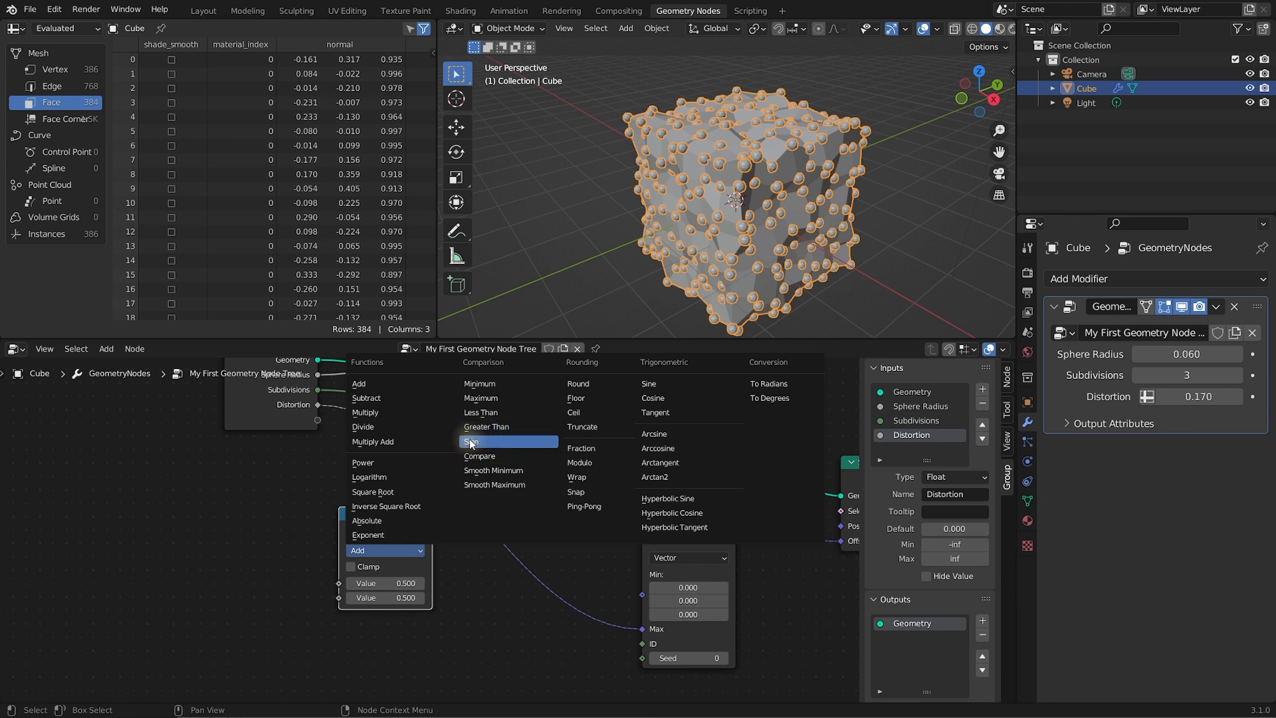
left_click(377, 413)
Connect the Distortion group input to the Multiply node's first value and set its second value to -1
left_click_drag(317, 404, 352, 411)
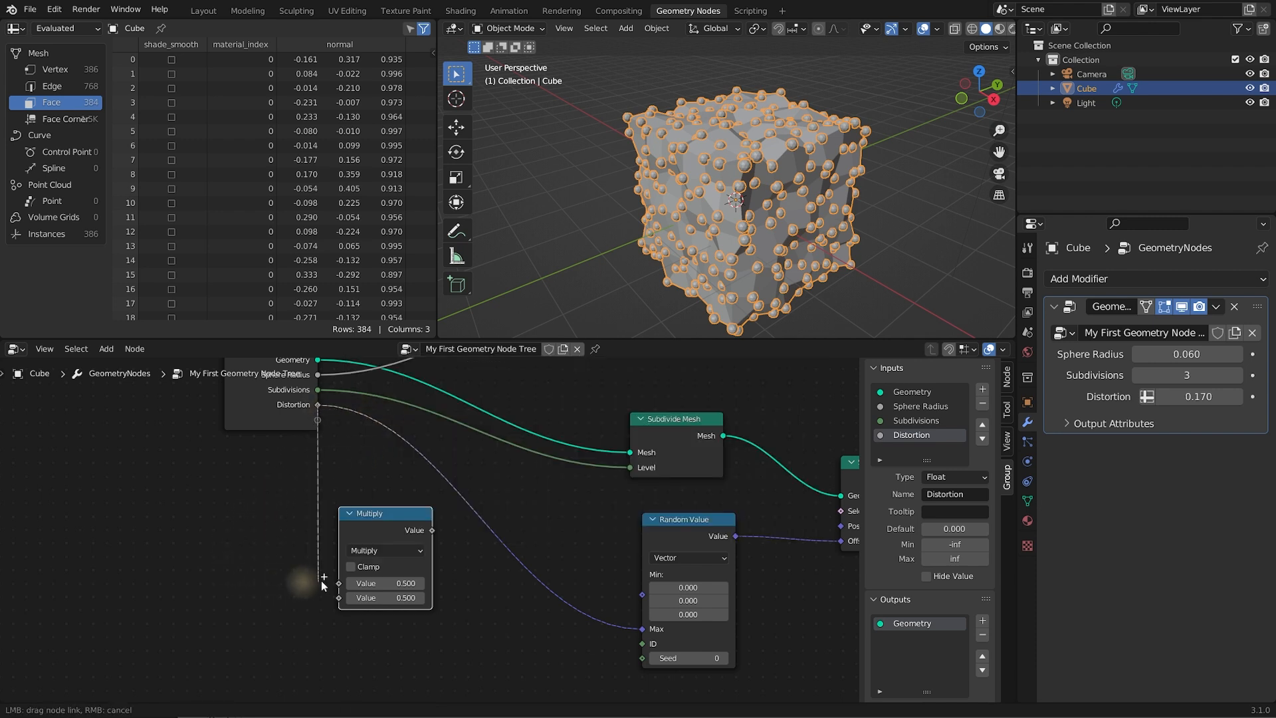
left_click_drag(349, 584, 348, 583)
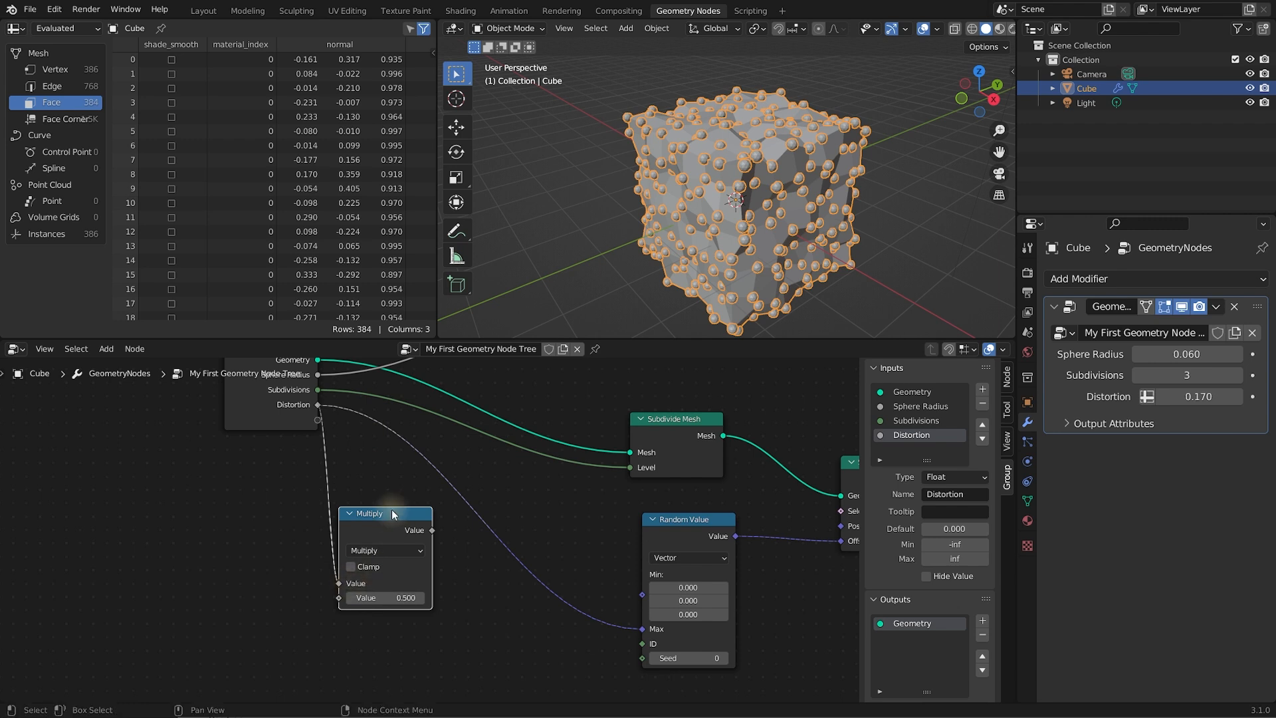
left_click_drag(394, 512, 435, 520)
left_click(442, 607)
type("-1")
key("Return")
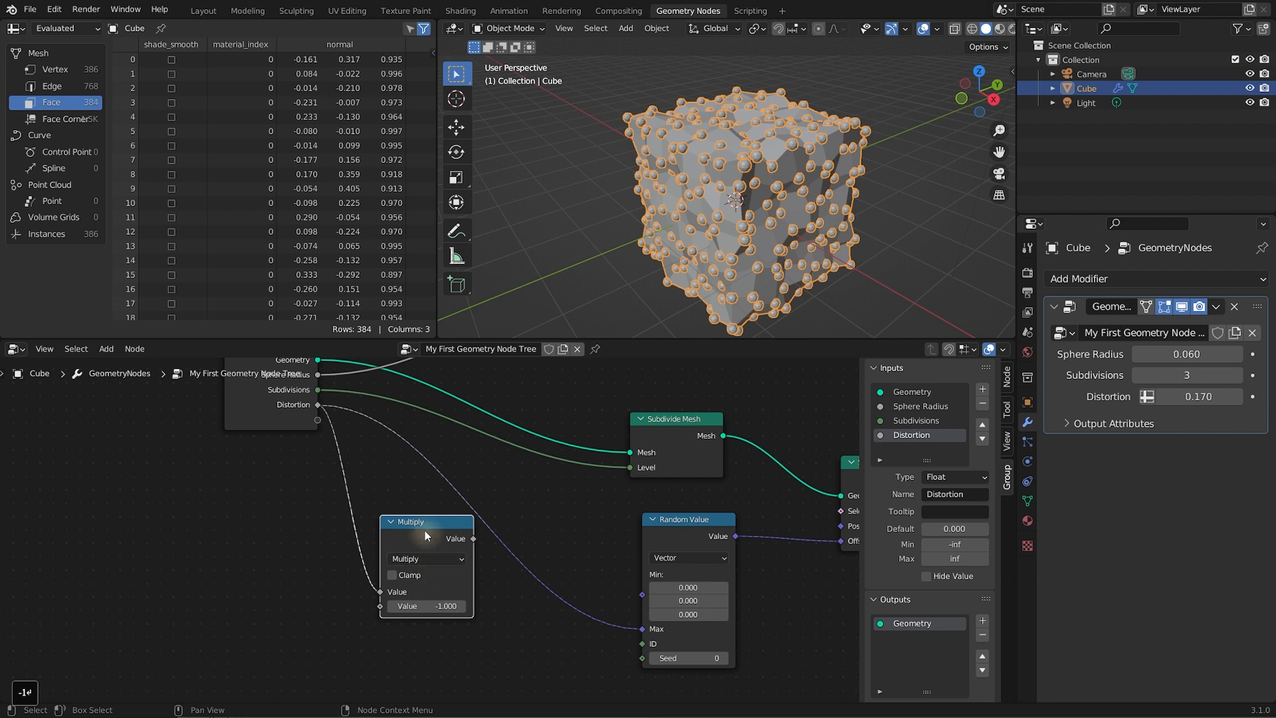
Connect the Multiply node's output to the Min socket of the Random Value node
left_click_drag(423, 523, 642, 525)
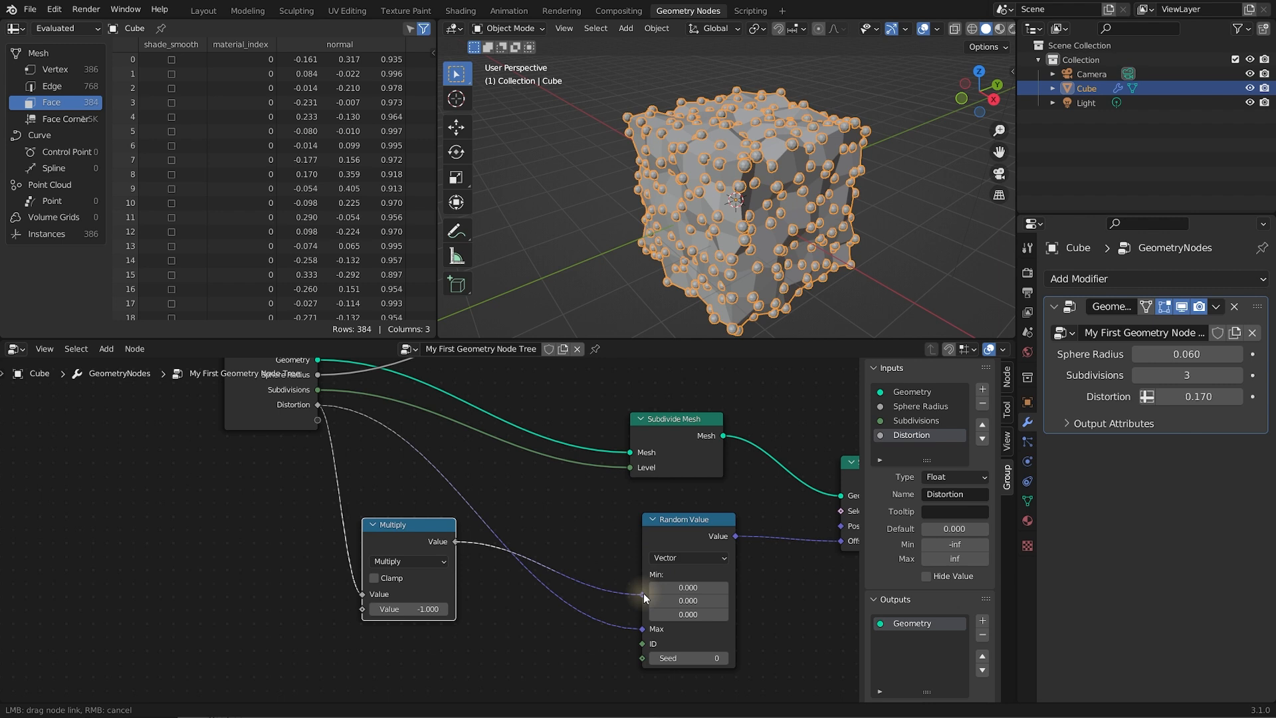
left_click_drag(644, 597, 643, 596)
middle_click_drag(723, 257, 852, 257)
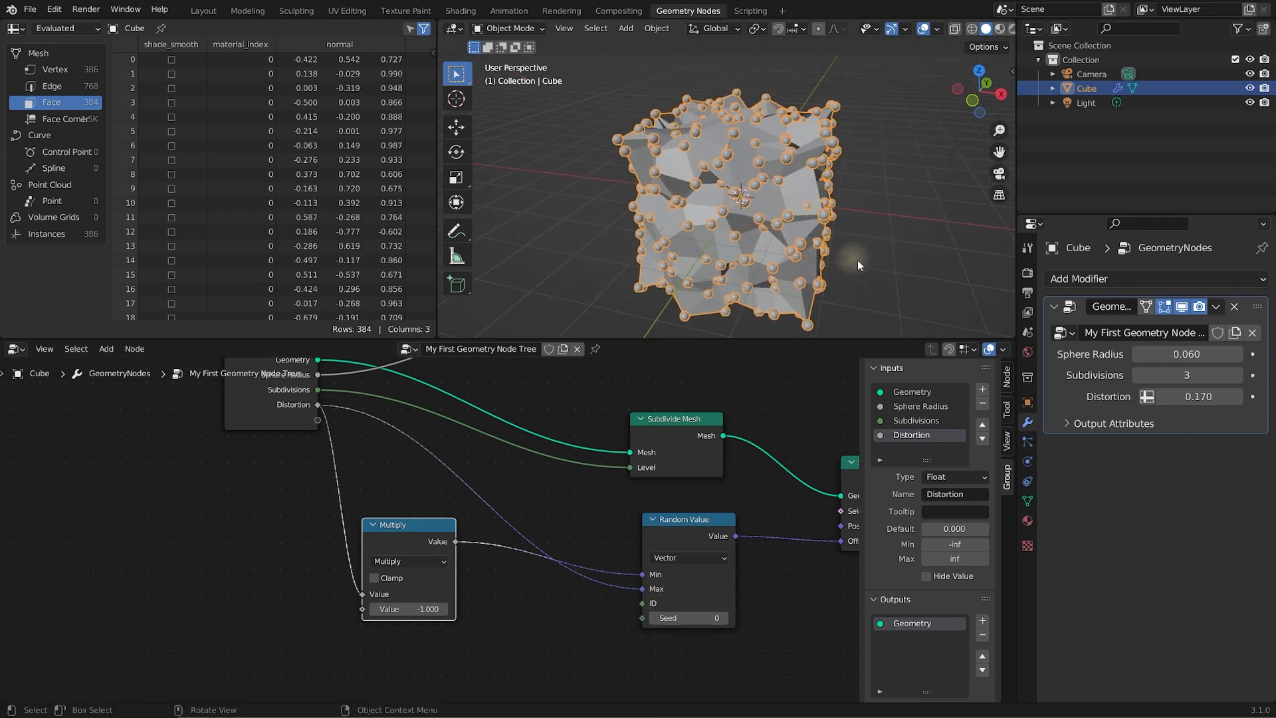
Set Distortion to 0.02 in the modifier and raise it to 0.12
left_click(1196, 396)
type("0.02")
key("Return")
mouse_move(1194, 403)
left_mouse_down()
mouse_move(1256, 407)
mouse_move(1199, 409)
left_mouse_up()
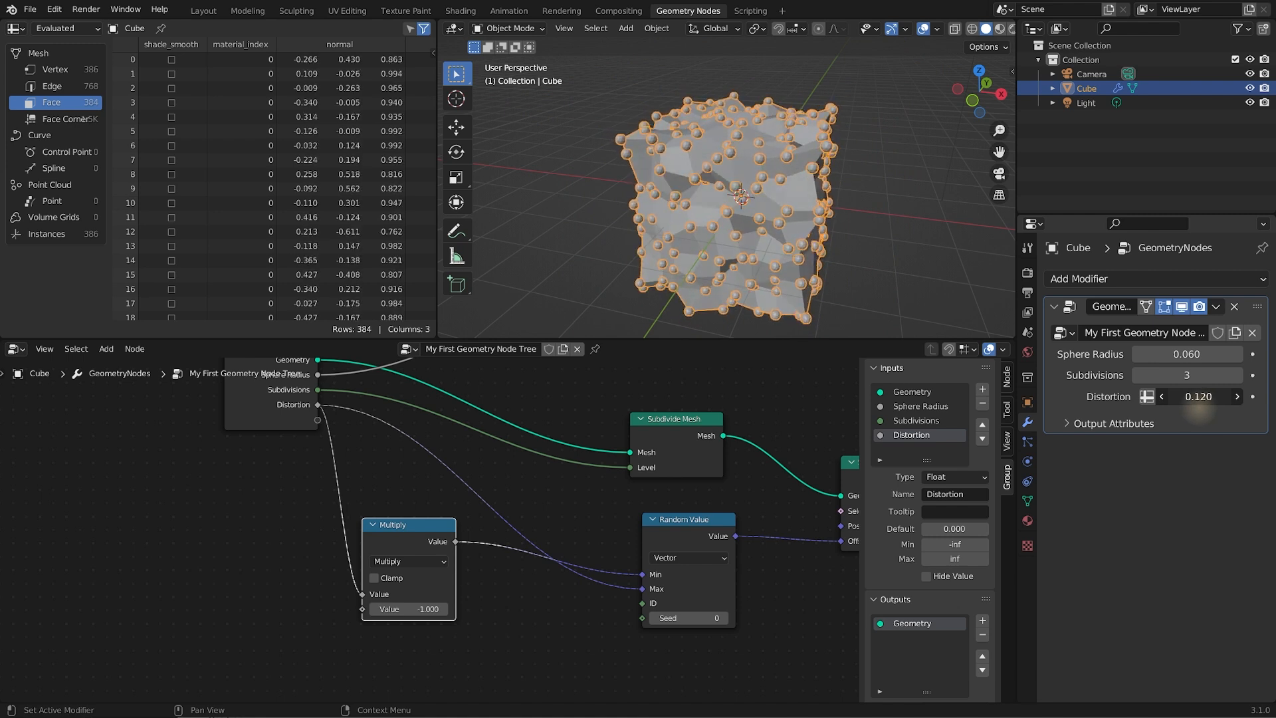
middle_click_drag(836, 264, 785, 212)
Switch to the Layout workspace and change the modifier's Sphere Radius to 0.34 and Subdivisions to 2
middle_click_drag(585, 416, 573, 453)
middle_click_drag(492, 443, 271, 430)
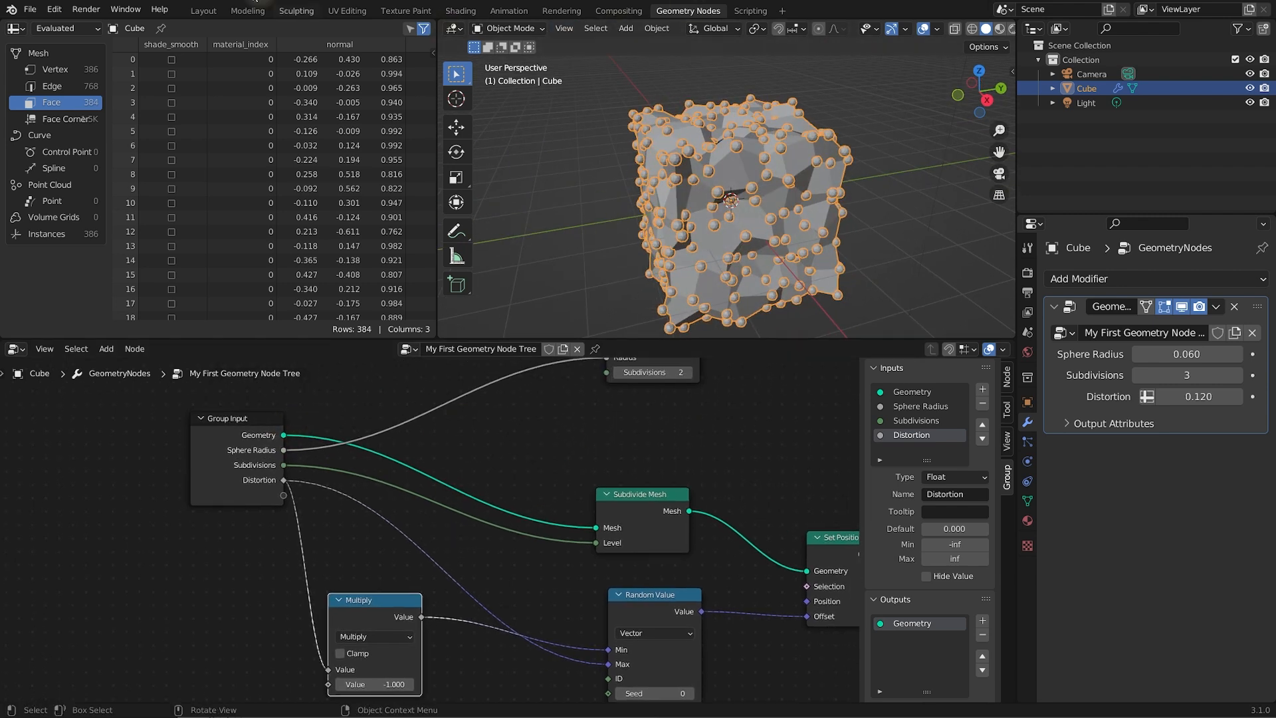
left_click(203, 11)
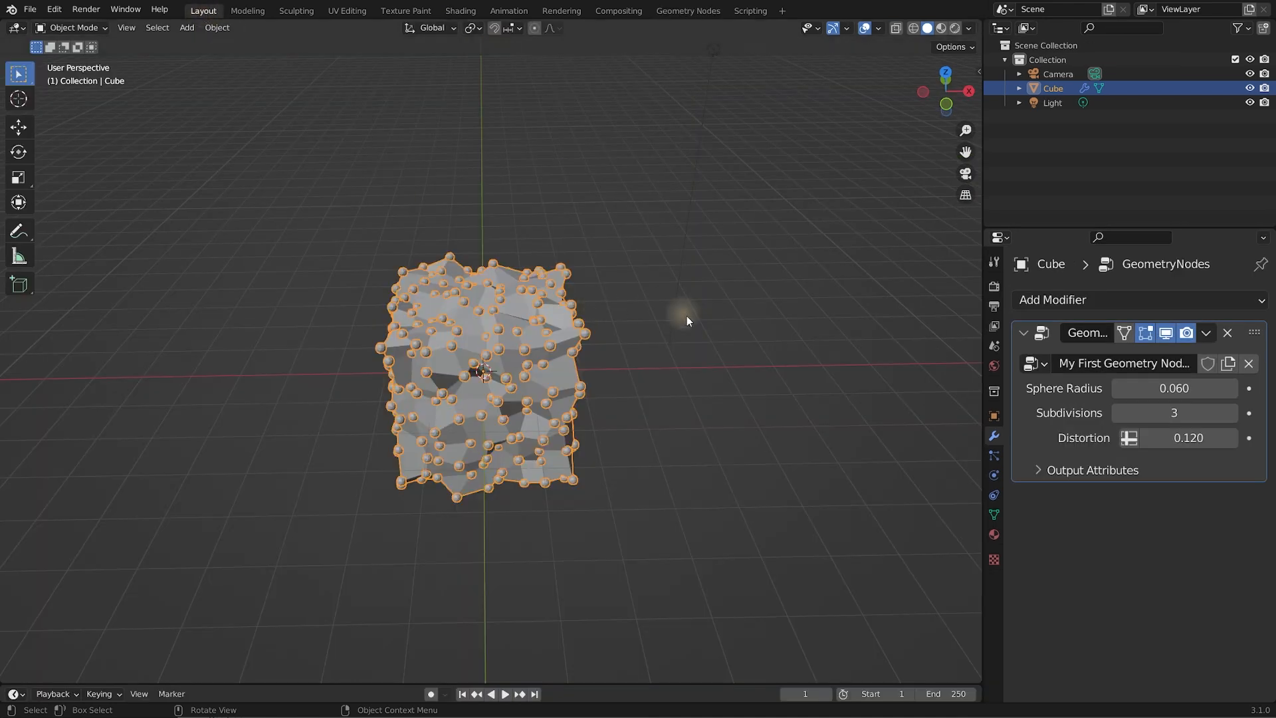
middle_click_drag(465, 533, 587, 445)
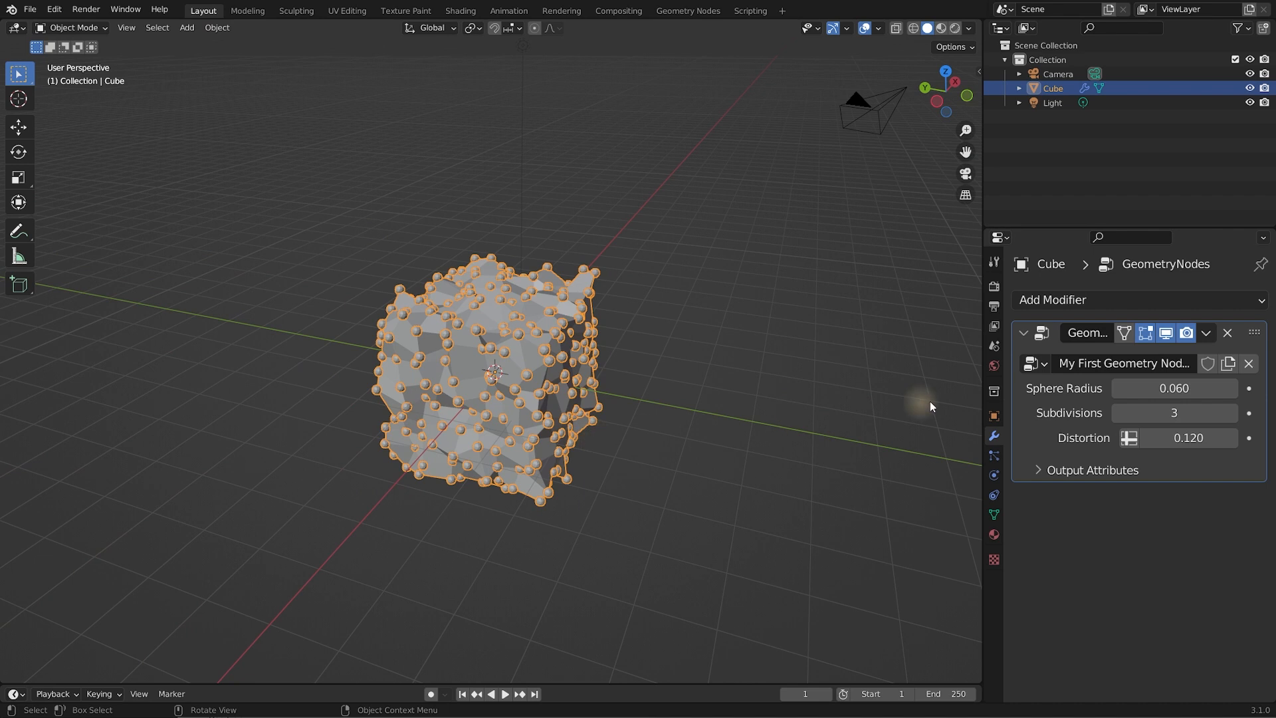
left_click(1055, 368)
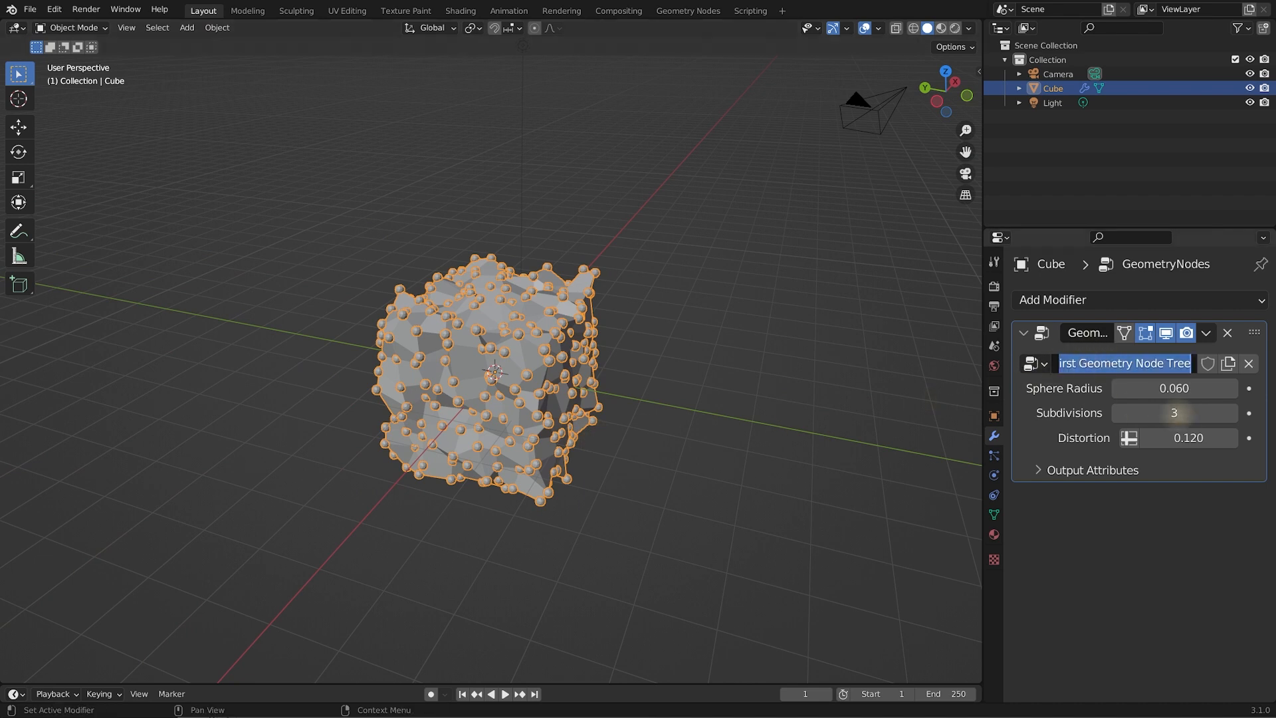
left_click_drag(1173, 389, 1197, 412)
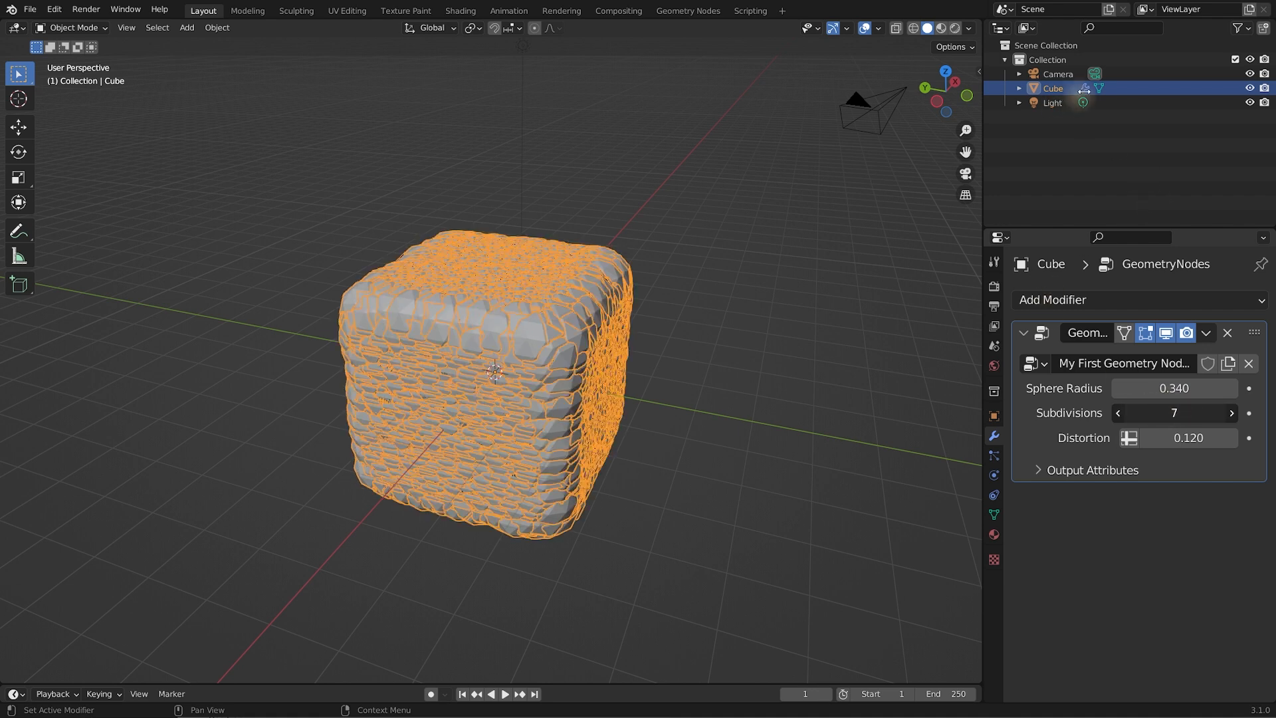
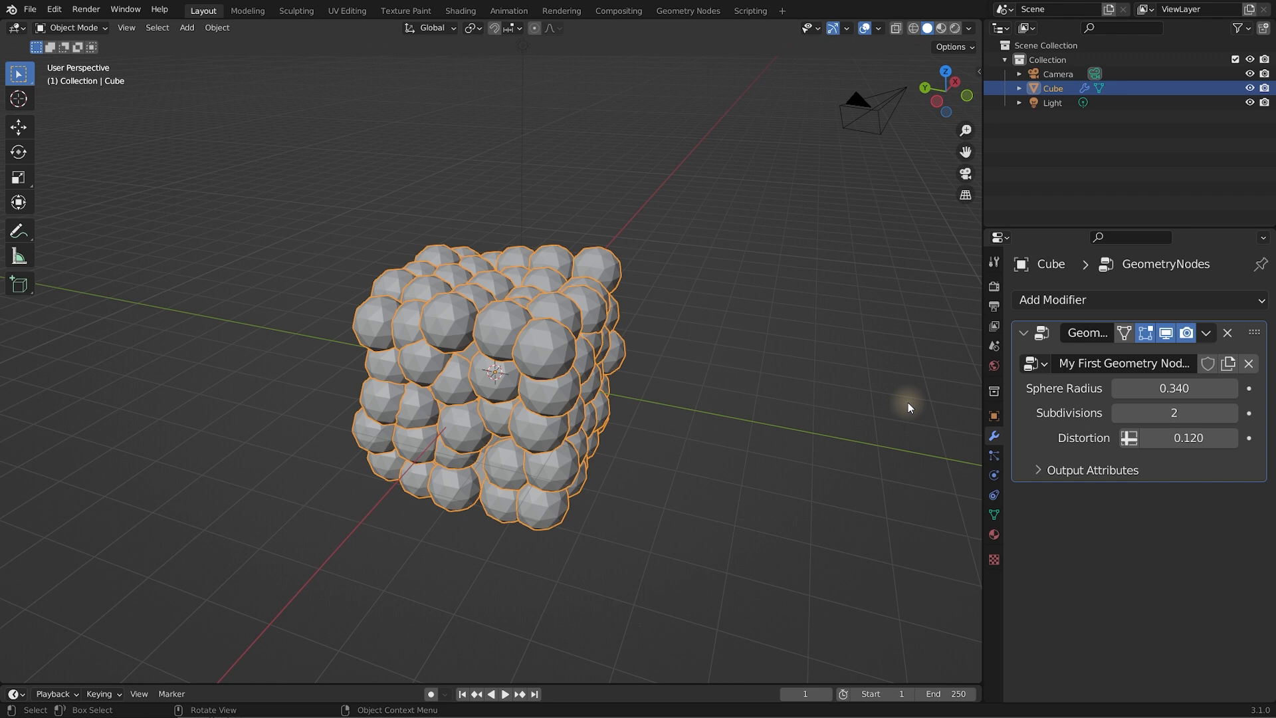
Set the modifier's Sphere Radius to 0.07, Subdivisions to 3 and Distortion to 0.1
left_click_drag(1175, 389, 1119, 388)
left_click(1232, 413)
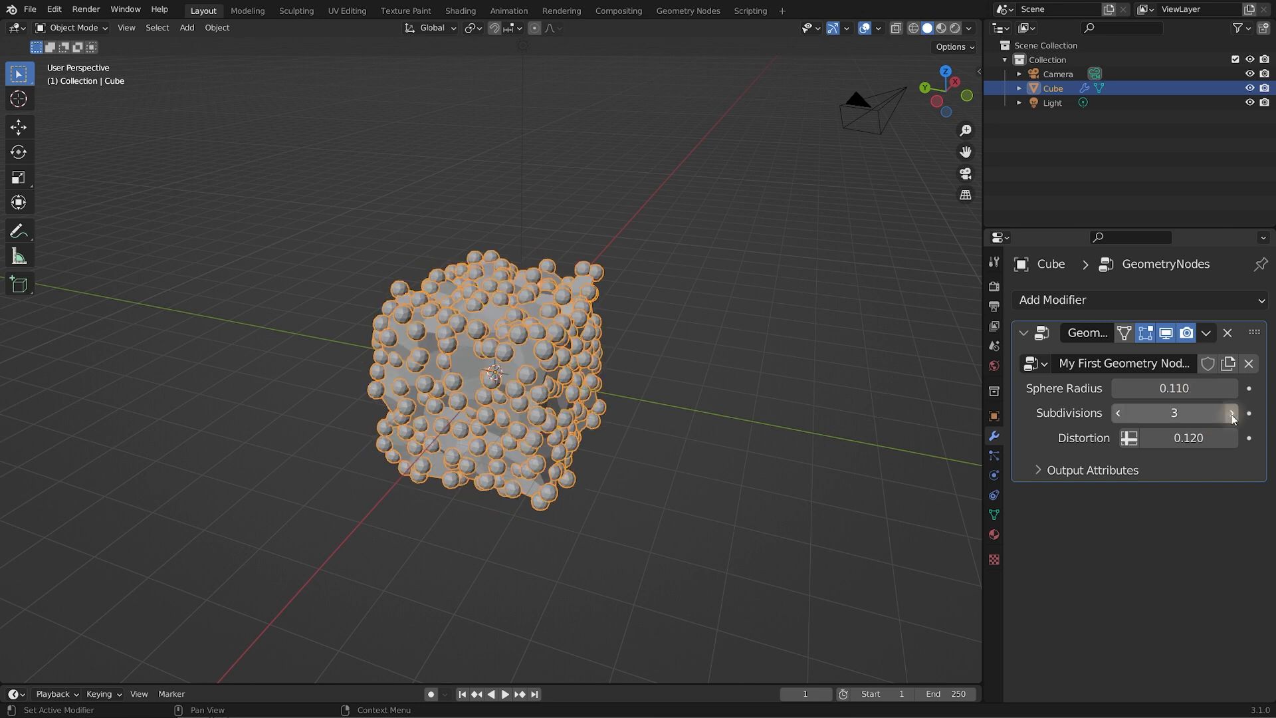
middle_click_drag(843, 386, 679, 389)
mouse_move(1196, 391)
left_mouse_down()
mouse_move(1176, 391)
mouse_move(1190, 391)
left_mouse_up()
mouse_move(1190, 437)
left_mouse_down()
mouse_move(1160, 437)
mouse_move(1196, 438)
left_mouse_up()
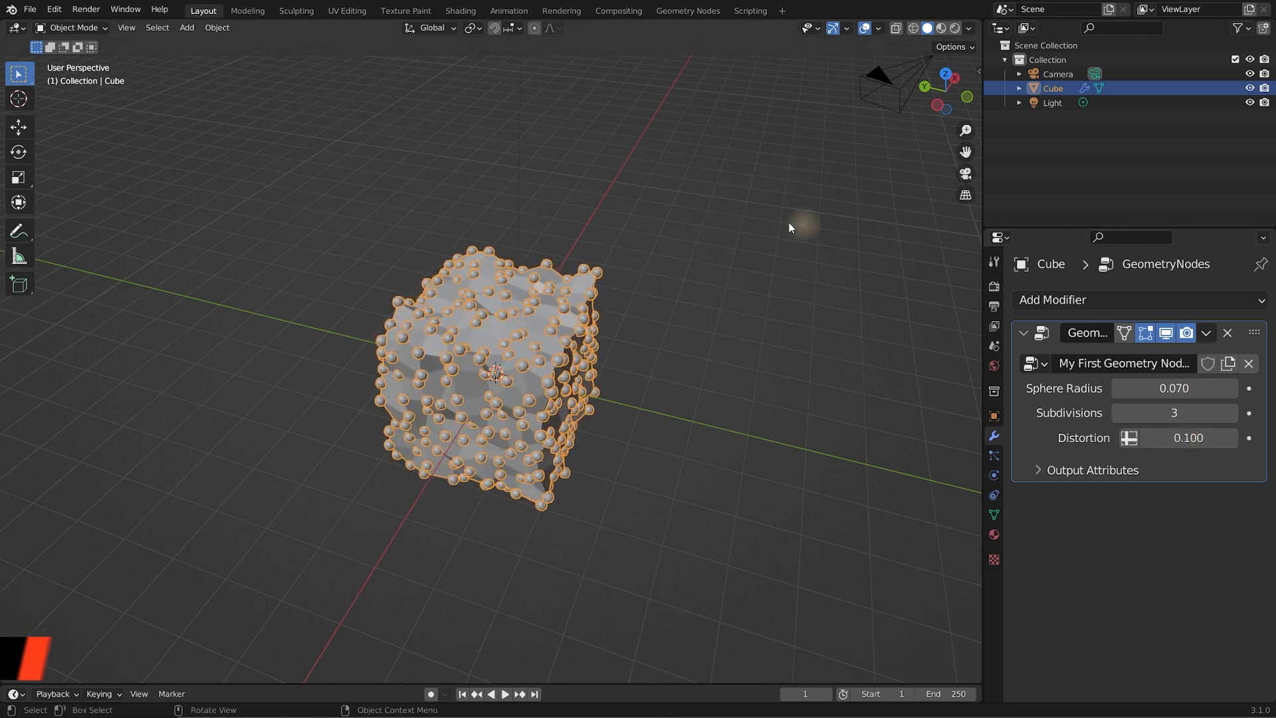
Return to the Geometry Nodes workspace and examine the distorted cube and the Radius input of the Ico Sphere node
left_click(687, 14)
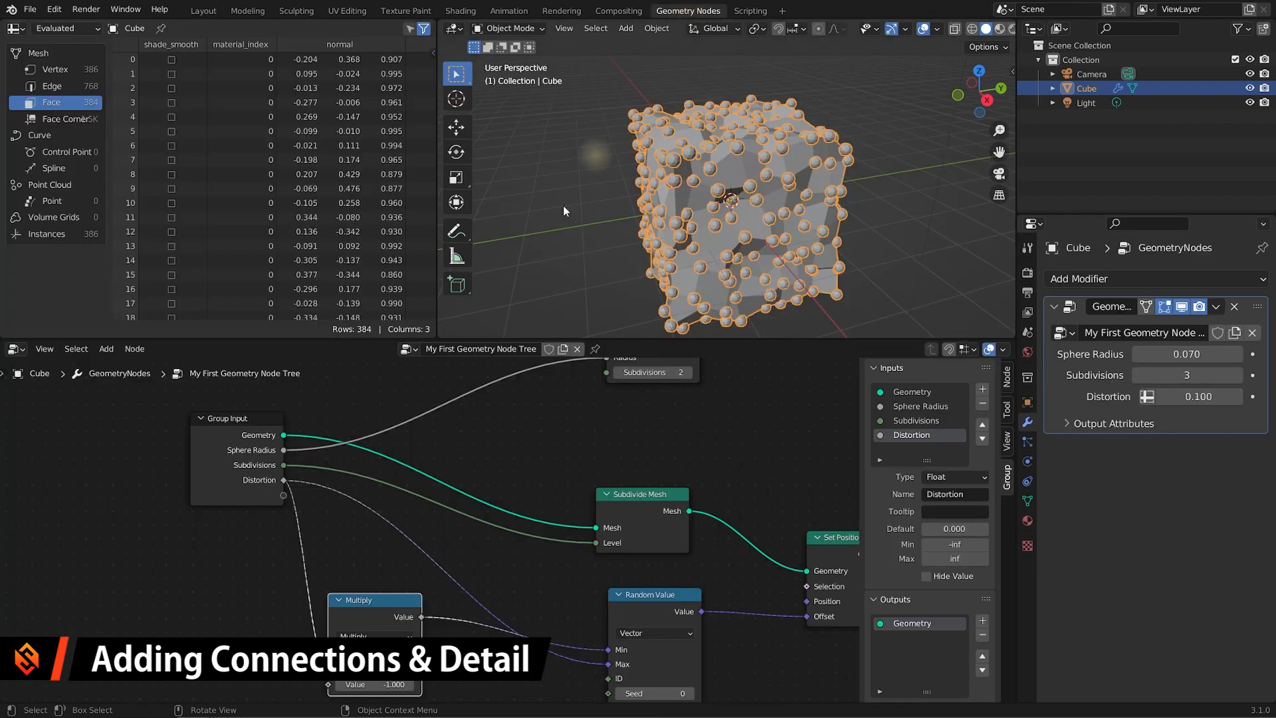
scroll(636, 443, "up", 3)
middle_click_drag(495, 473, 383, 507)
mouse_move(686, 206)
middle_mouse_down()
mouse_move(768, 229)
mouse_move(708, 203)
middle_mouse_up()
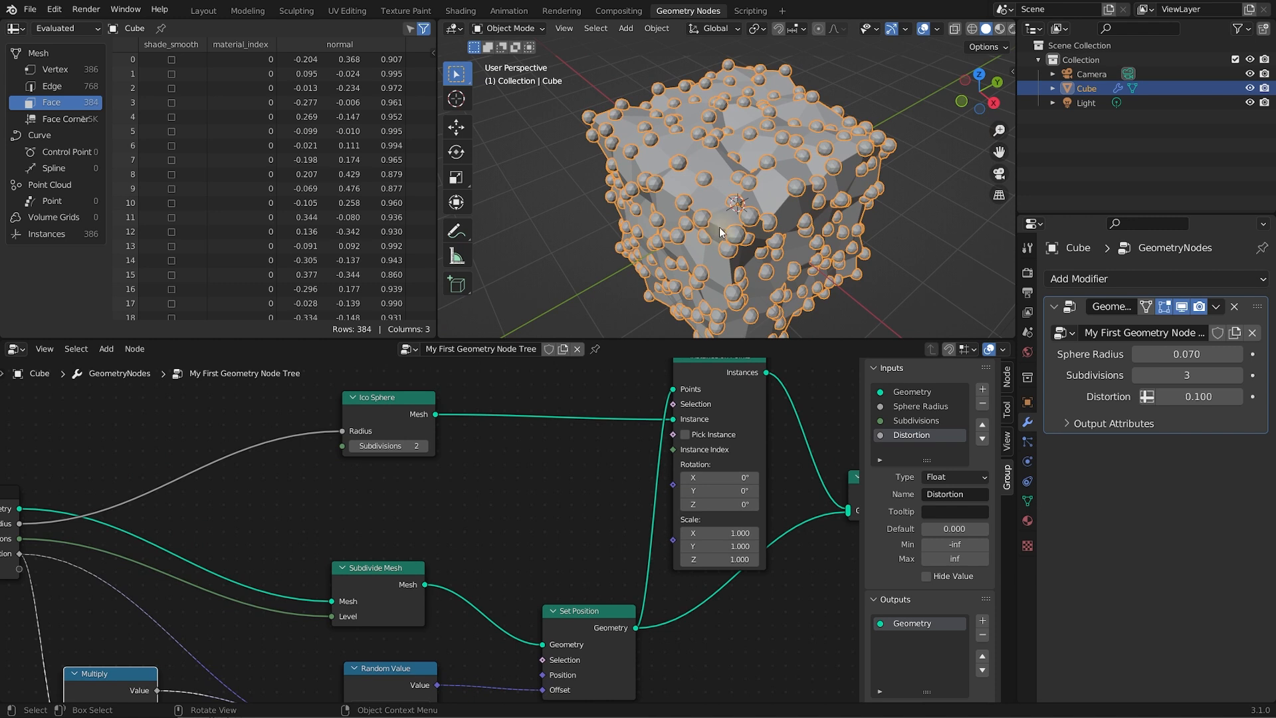
middle_click_drag(719, 226, 747, 183)
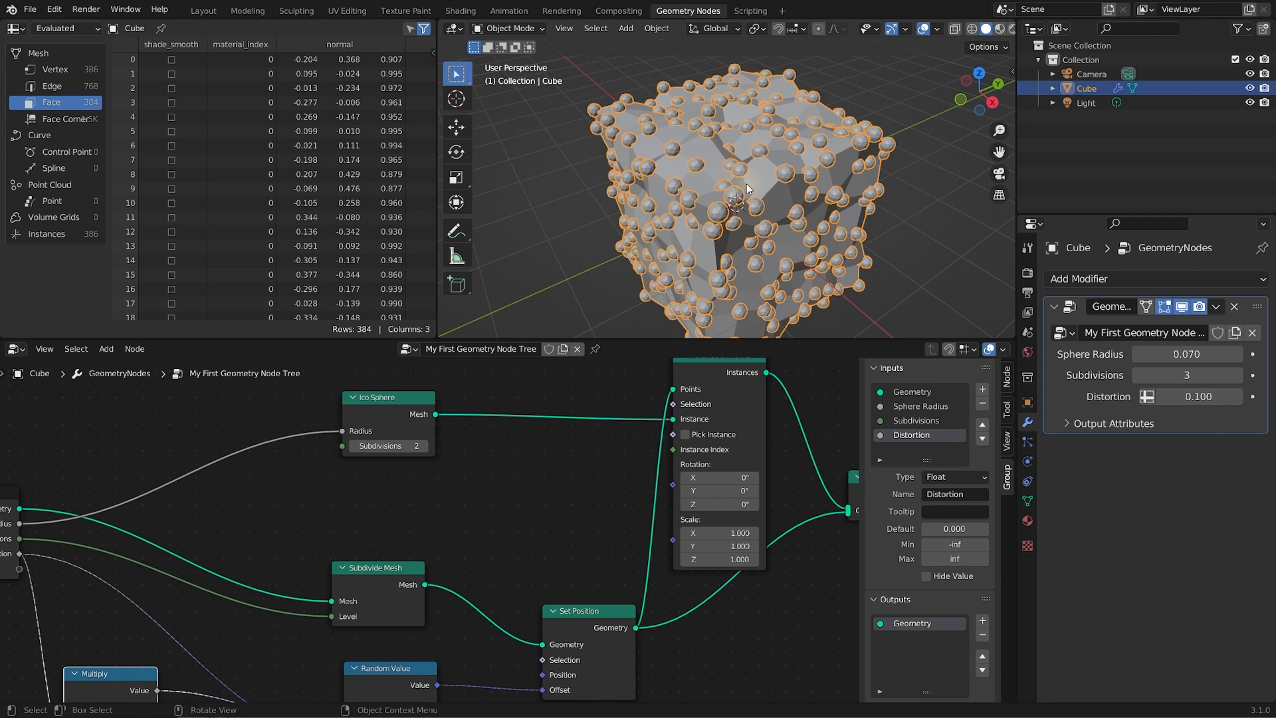
middle_click_drag(475, 470, 634, 430)
left_click_drag(510, 414, 533, 412)
mouse_move(517, 420)
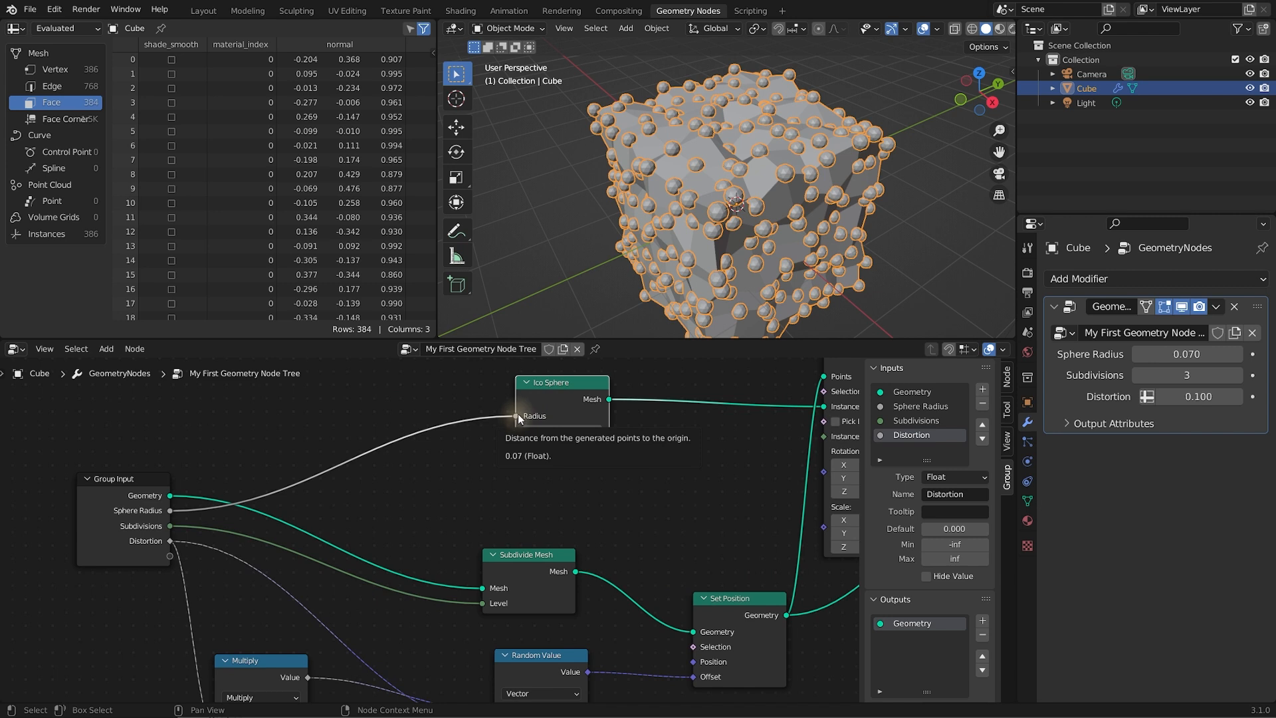
middle_click_drag(545, 472, 438, 599)
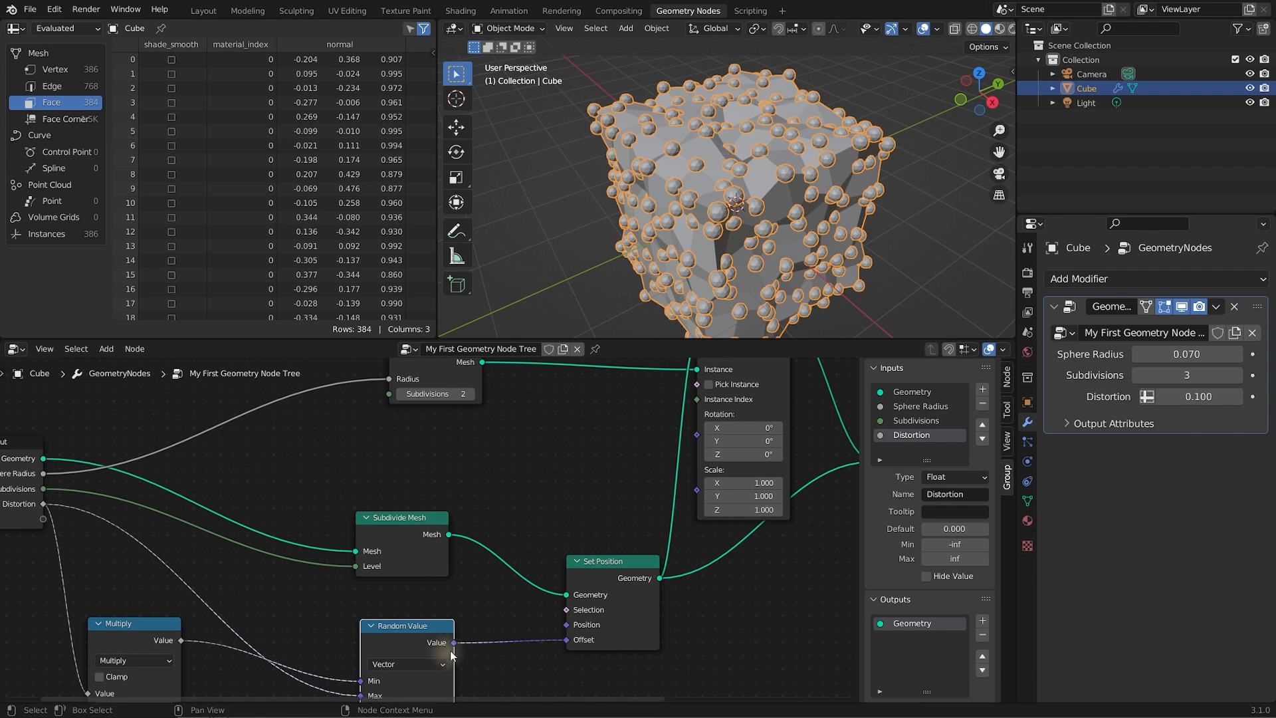
Try to connect the Random Value output to the Radius input of the Ico Sphere node
left_click_drag(454, 641, 391, 440)
middle_click_drag(402, 452, 521, 460)
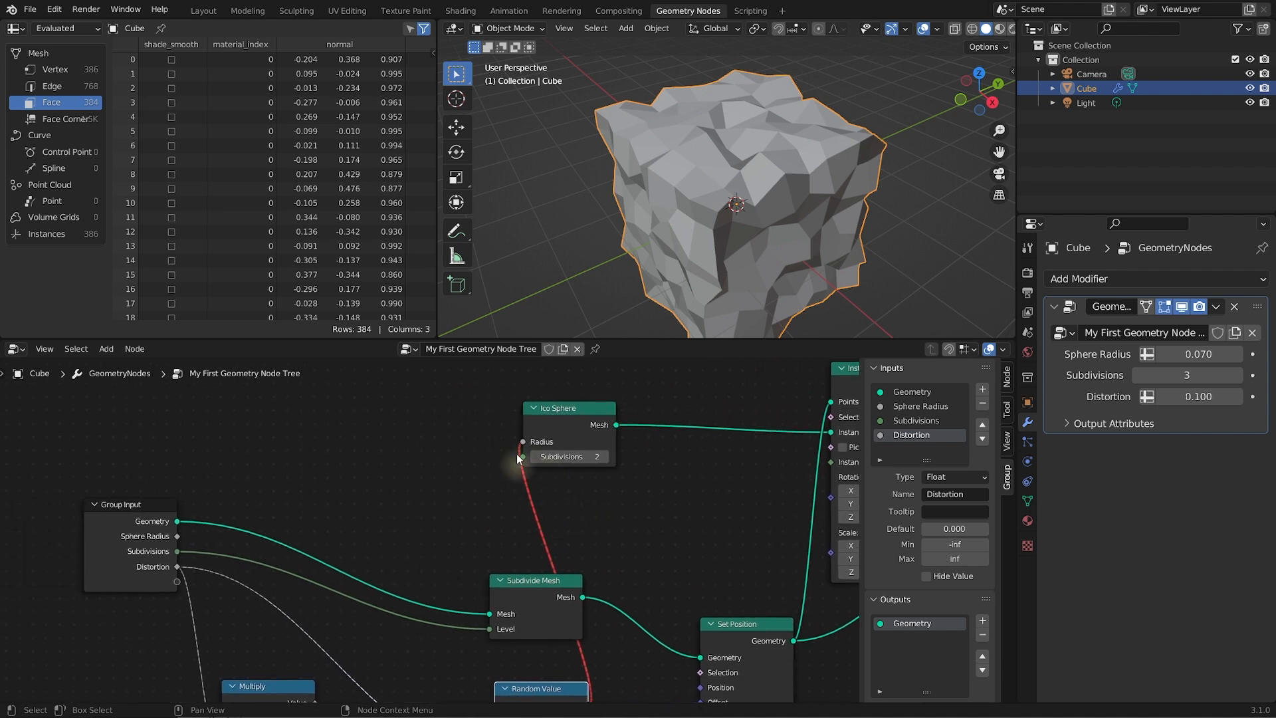
mouse_move(522, 442)
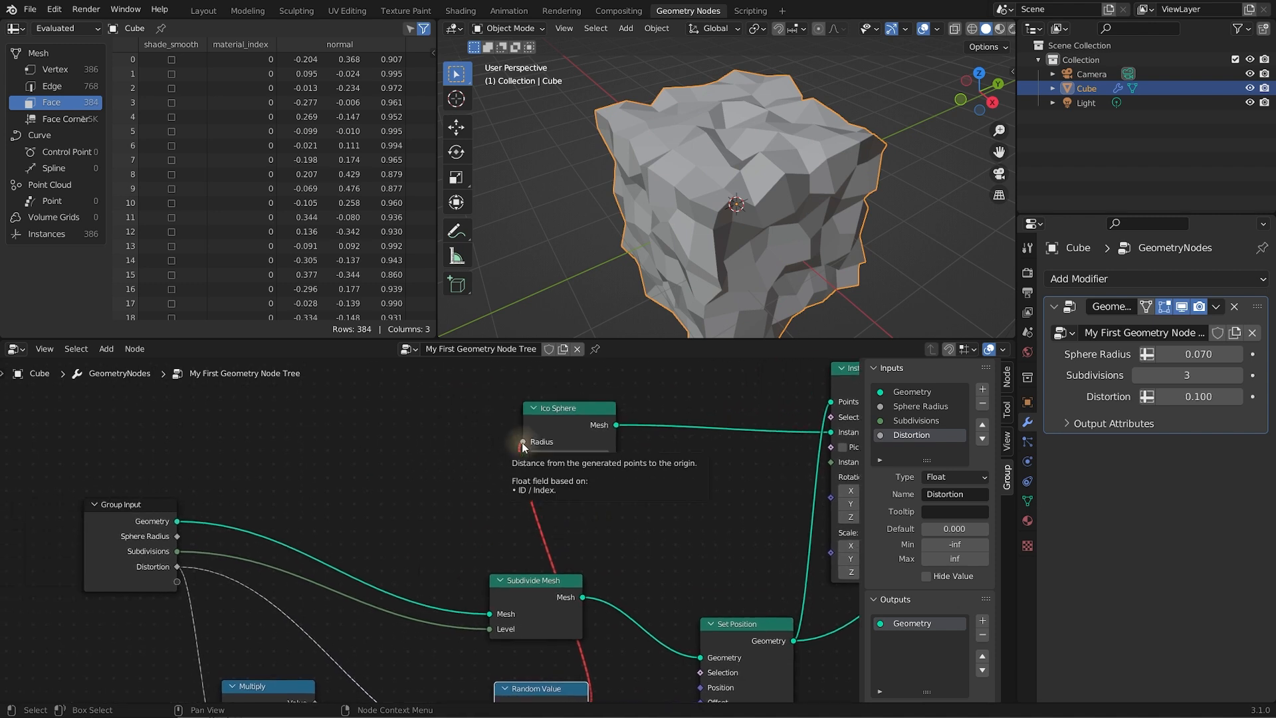
middle_click_drag(533, 507, 555, 422)
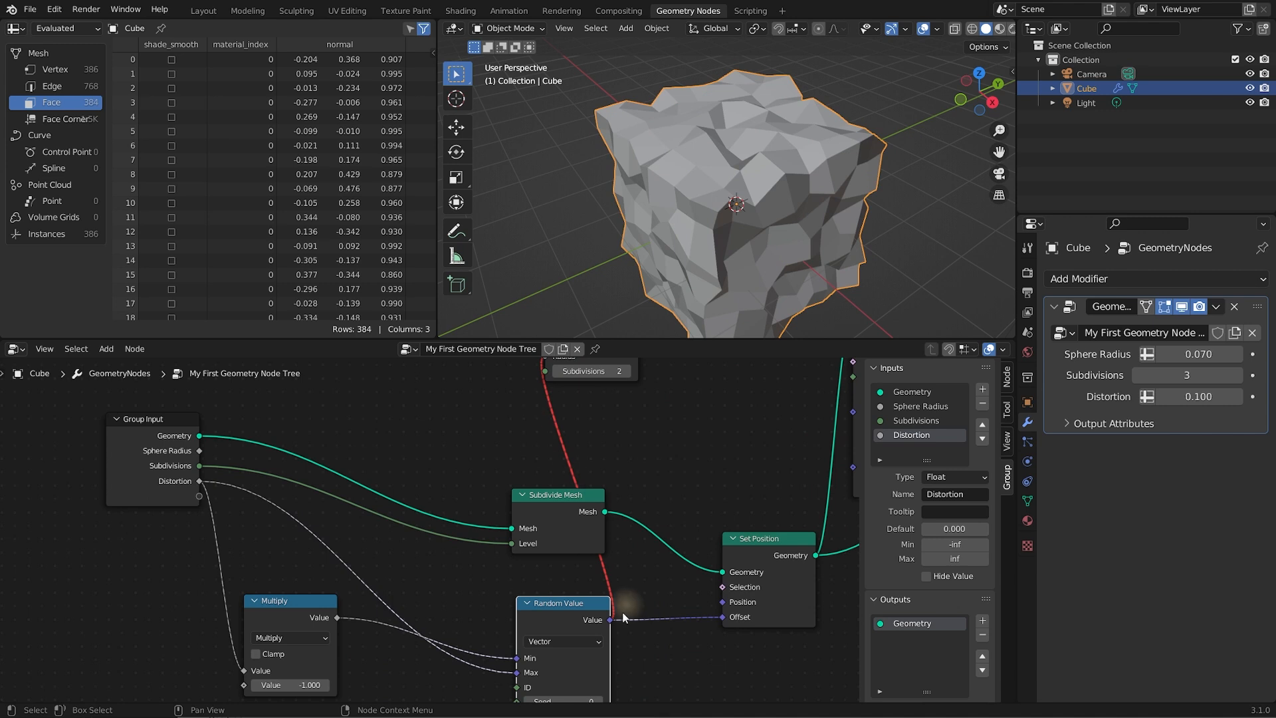
middle_click_drag(608, 466, 508, 497)
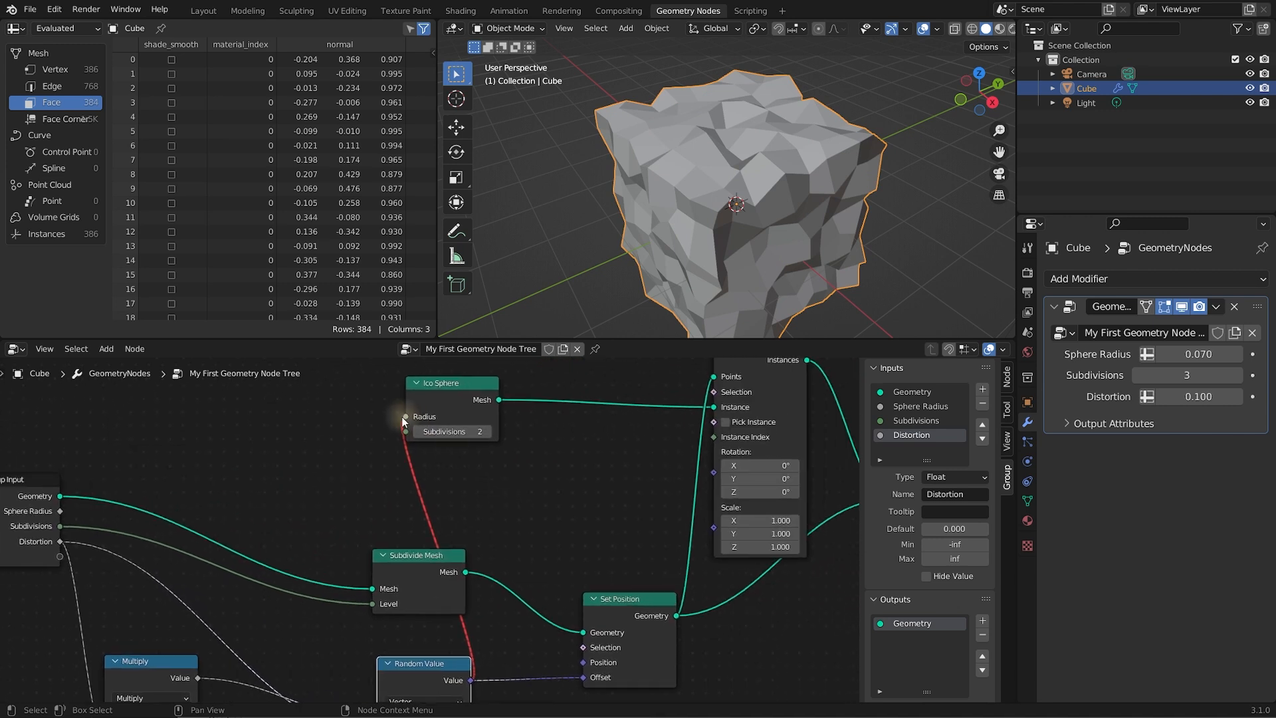
Disconnect the Ico Sphere's Radius input and connect the Random Value output to the Scale input of Instance on Points
left_click_drag(405, 415, 582, 495)
middle_click_drag(582, 495, 393, 521)
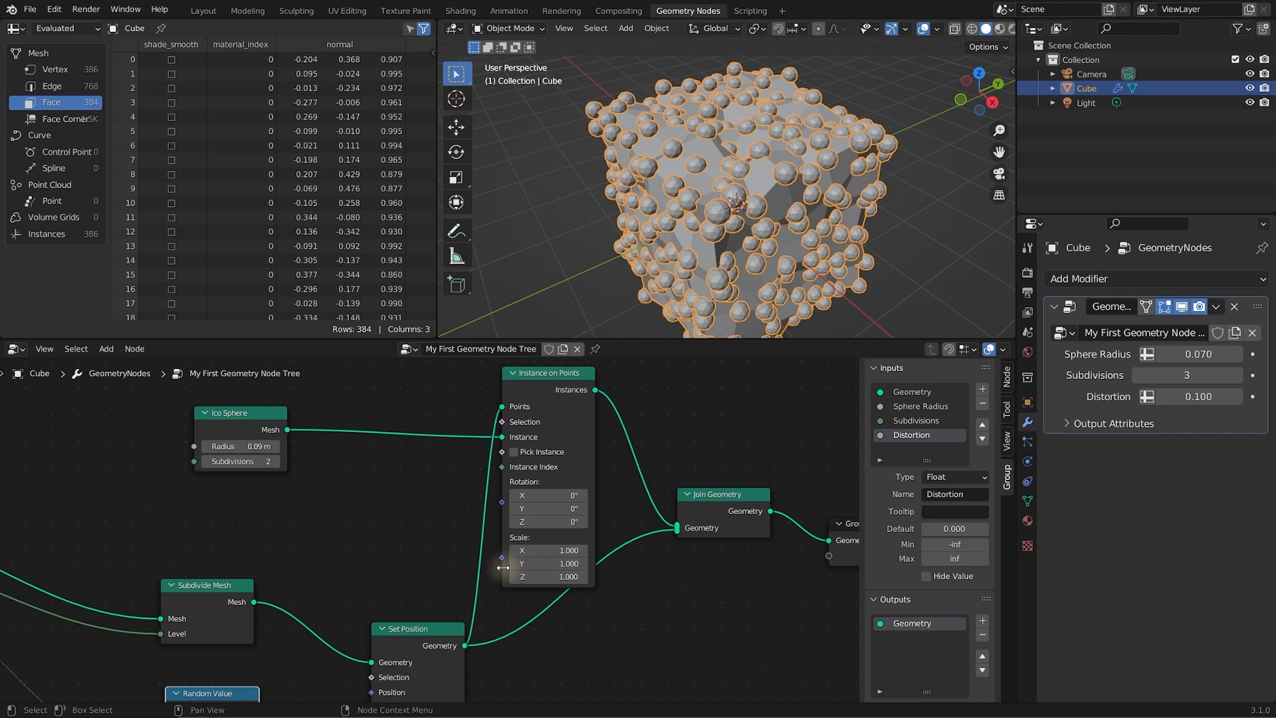
middle_click_drag(396, 539, 481, 430)
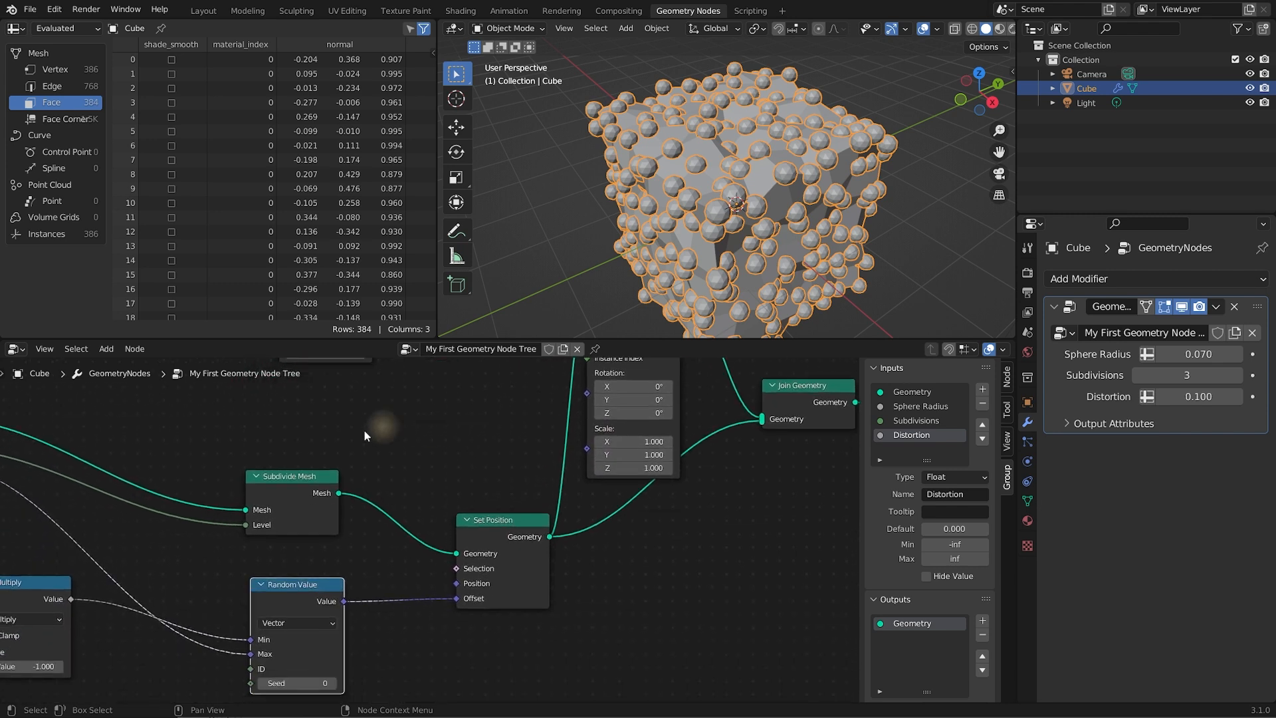
left_click_drag(344, 601, 392, 550)
left_click_drag(440, 420, 590, 448)
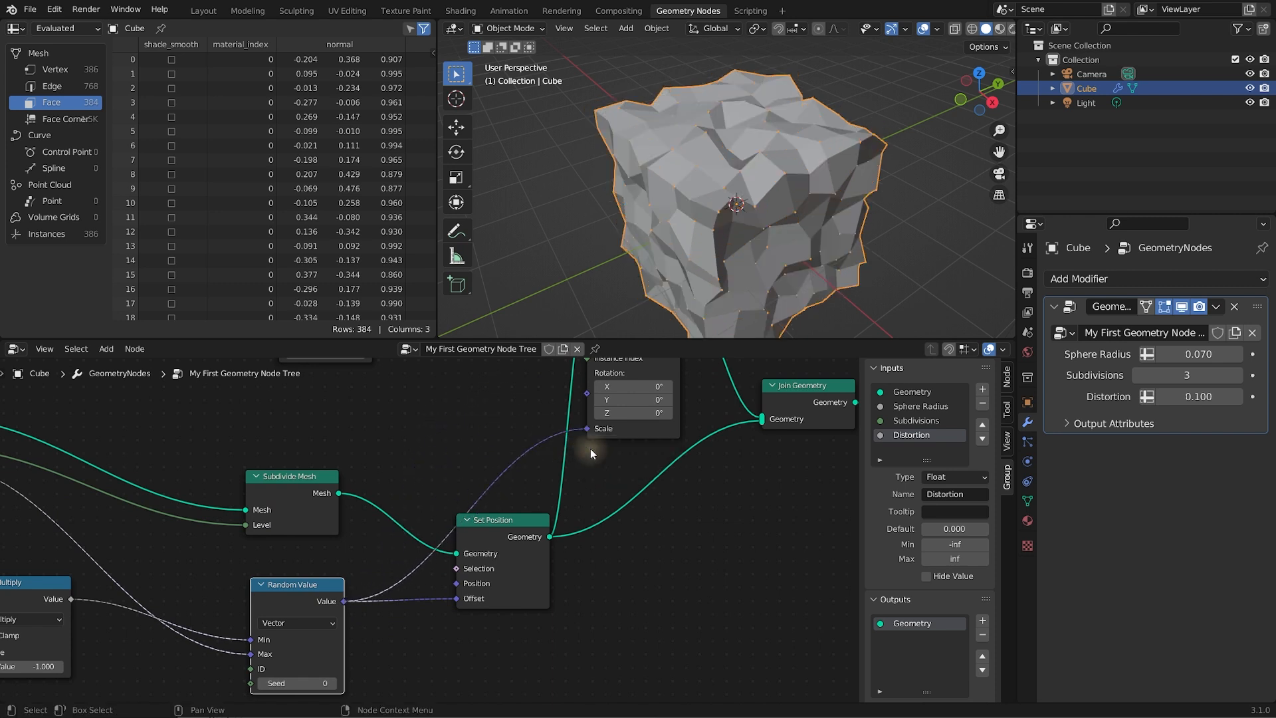
Insert a Math node on the link between Random Value and the Instance on Points Scale input and set it to Multiply
scroll(802, 233, "up", 6)
middle_click_drag(800, 246, 814, 256)
middle_click_drag(588, 444, 690, 440)
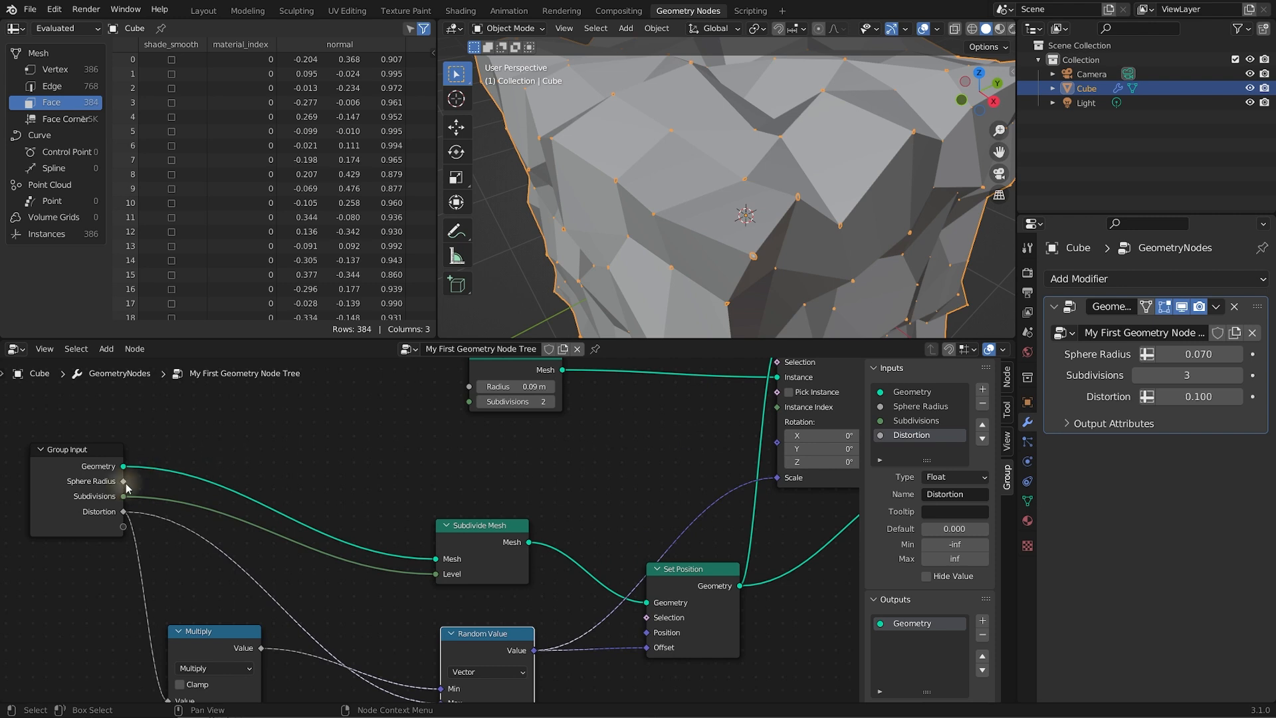
middle_click_drag(628, 475, 596, 481)
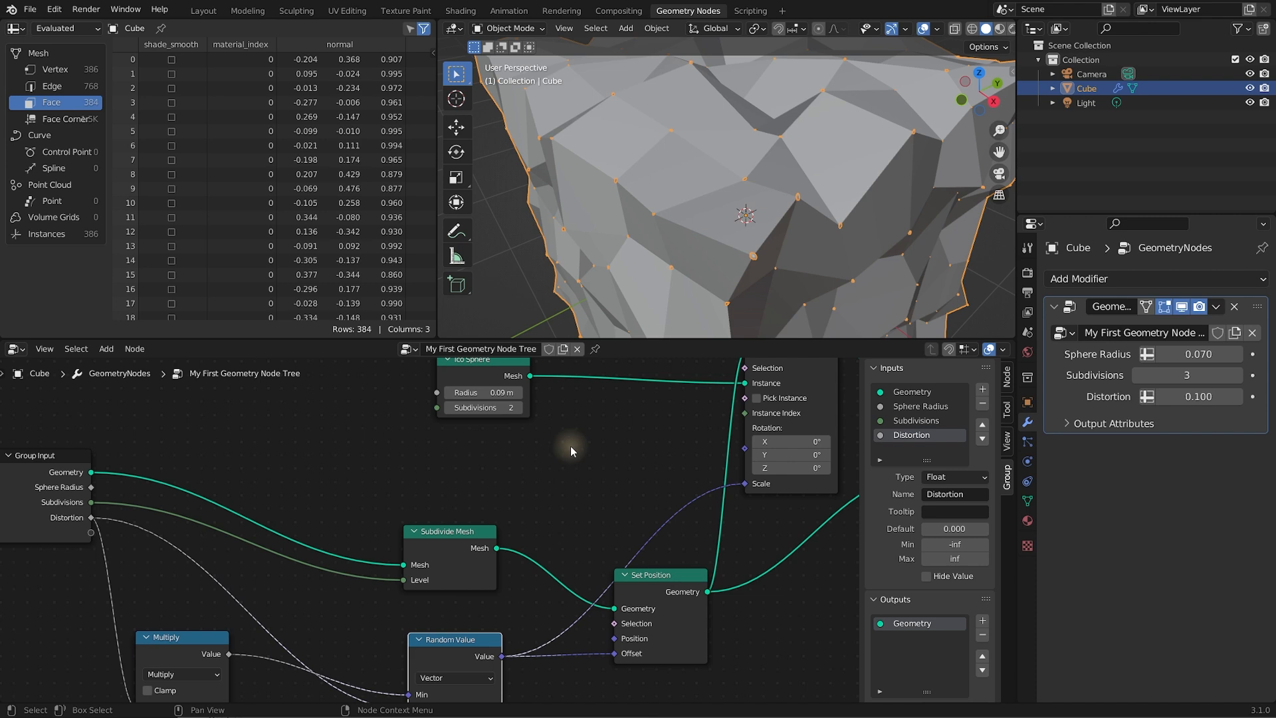
key("shift+a")
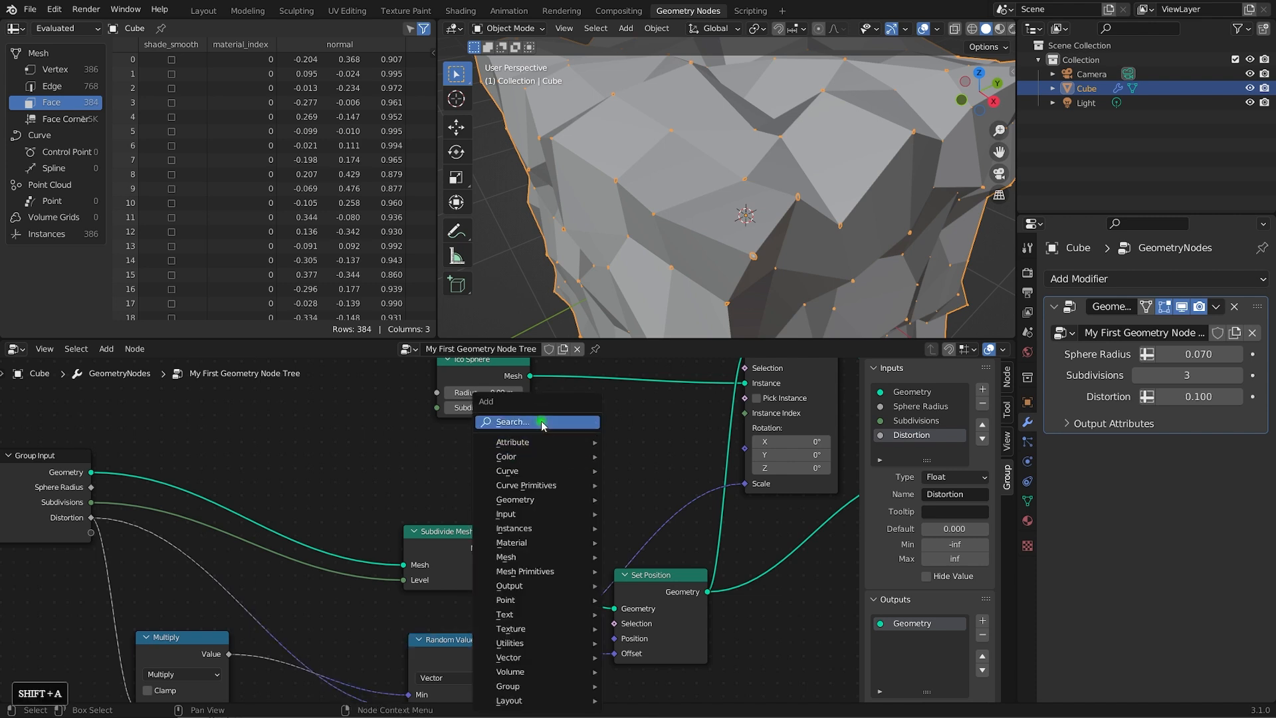
type("math")
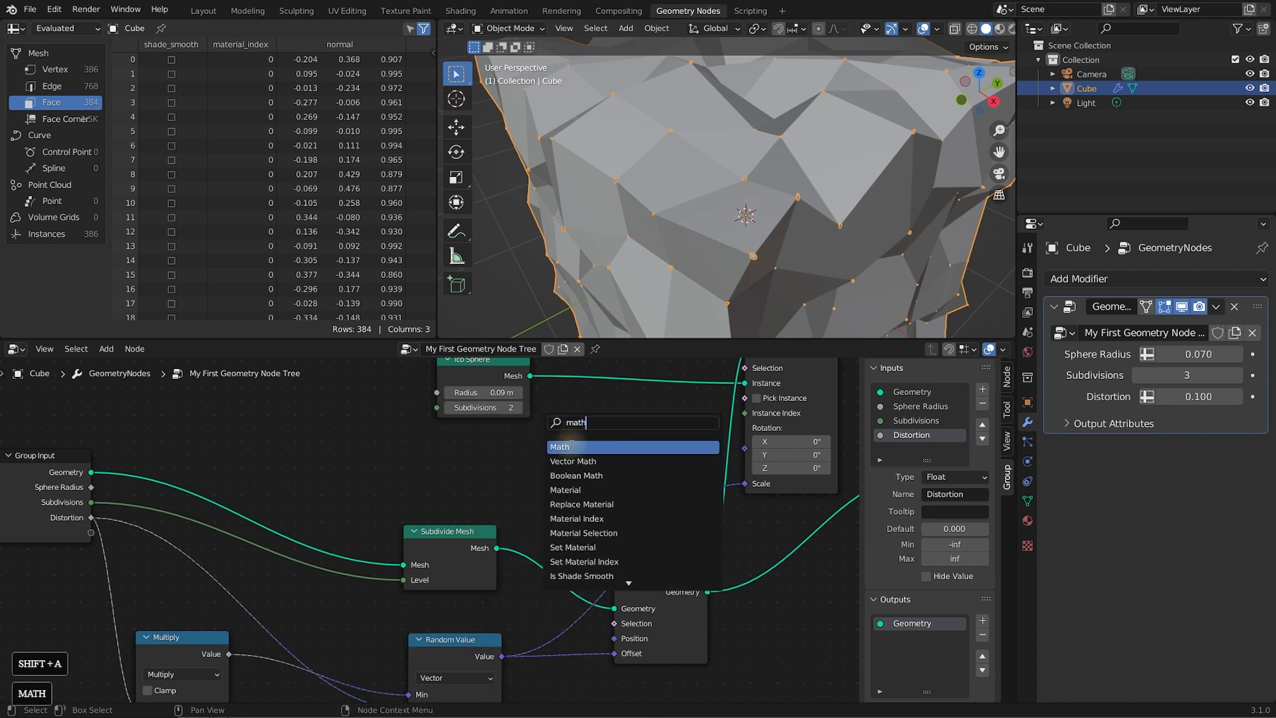
left_click(572, 445)
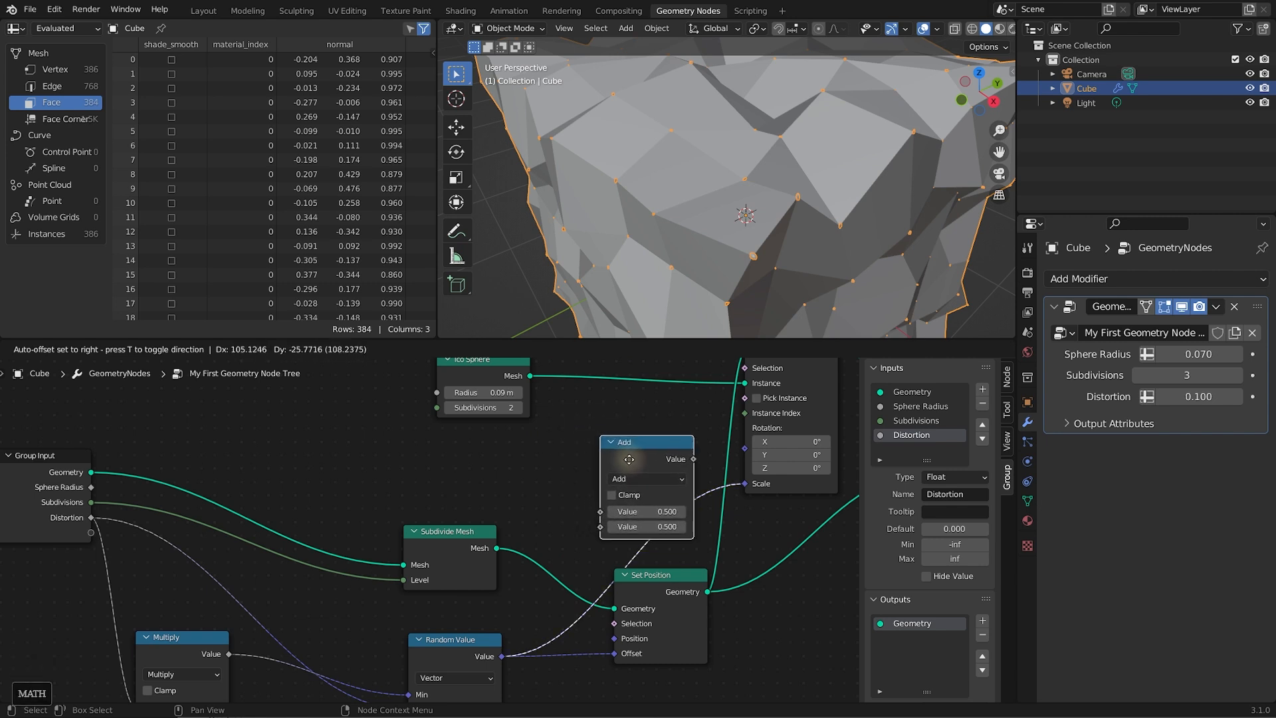
left_click(620, 468)
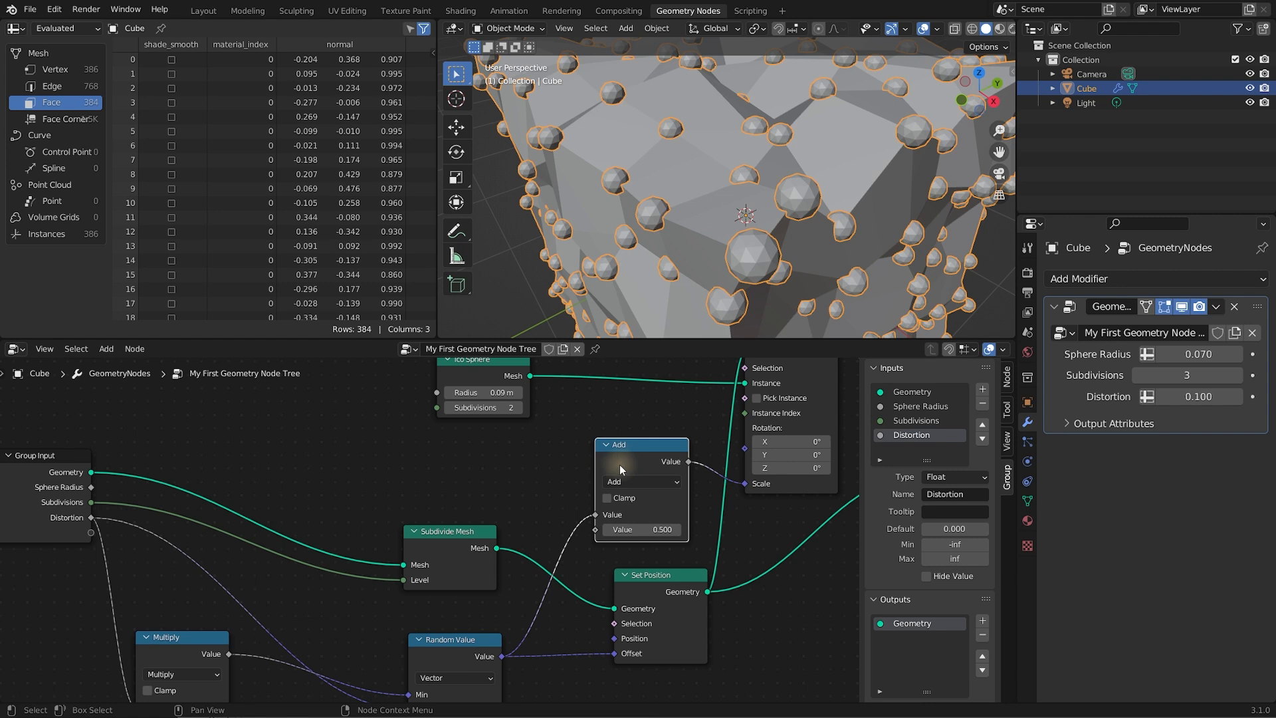
left_click_drag(630, 448, 624, 425)
left_click(636, 460)
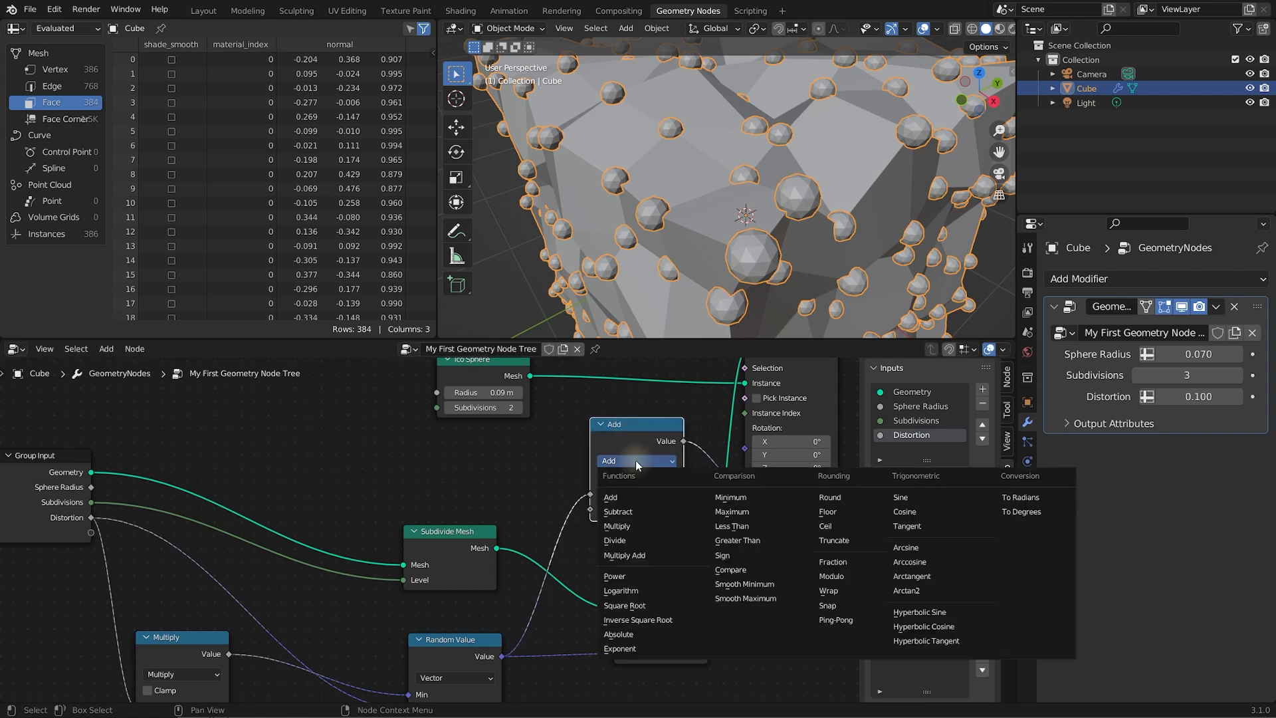
left_click(619, 525)
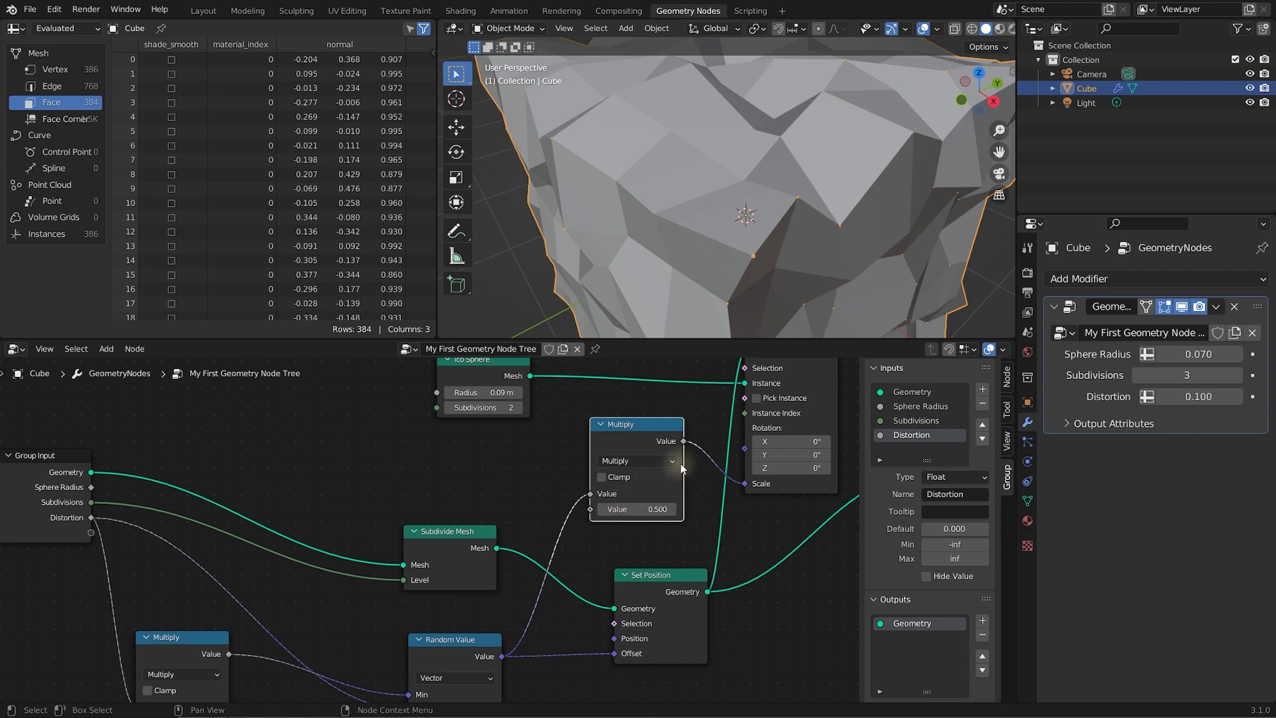
Connect the Sphere Radius group input to the second value of the new Multiply node
middle_click_drag(104, 484, 154, 484)
left_click_drag(152, 484, 651, 505)
middle_click_drag(717, 488, 616, 518)
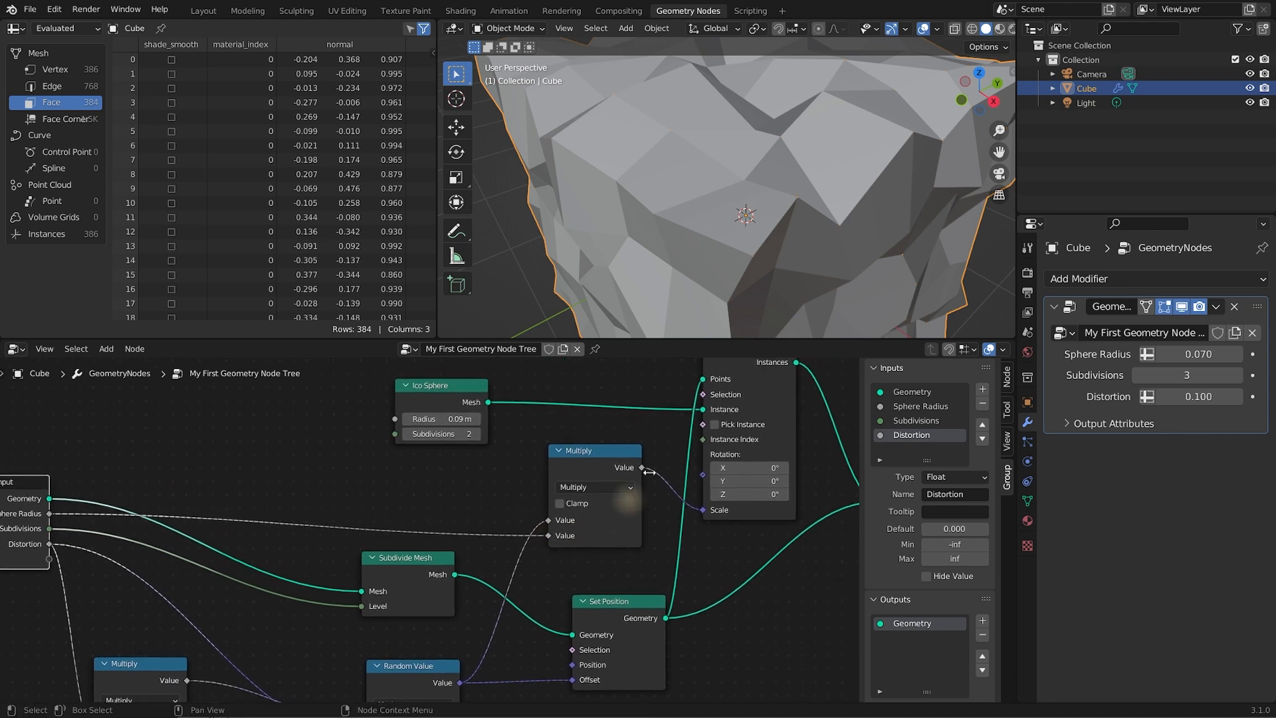
Raise the modifier's Sphere Radius to 7.71, deselect the cube and set Distortion to 0.11
scroll(764, 261, "up", 5)
scroll(739, 256, "down", 4)
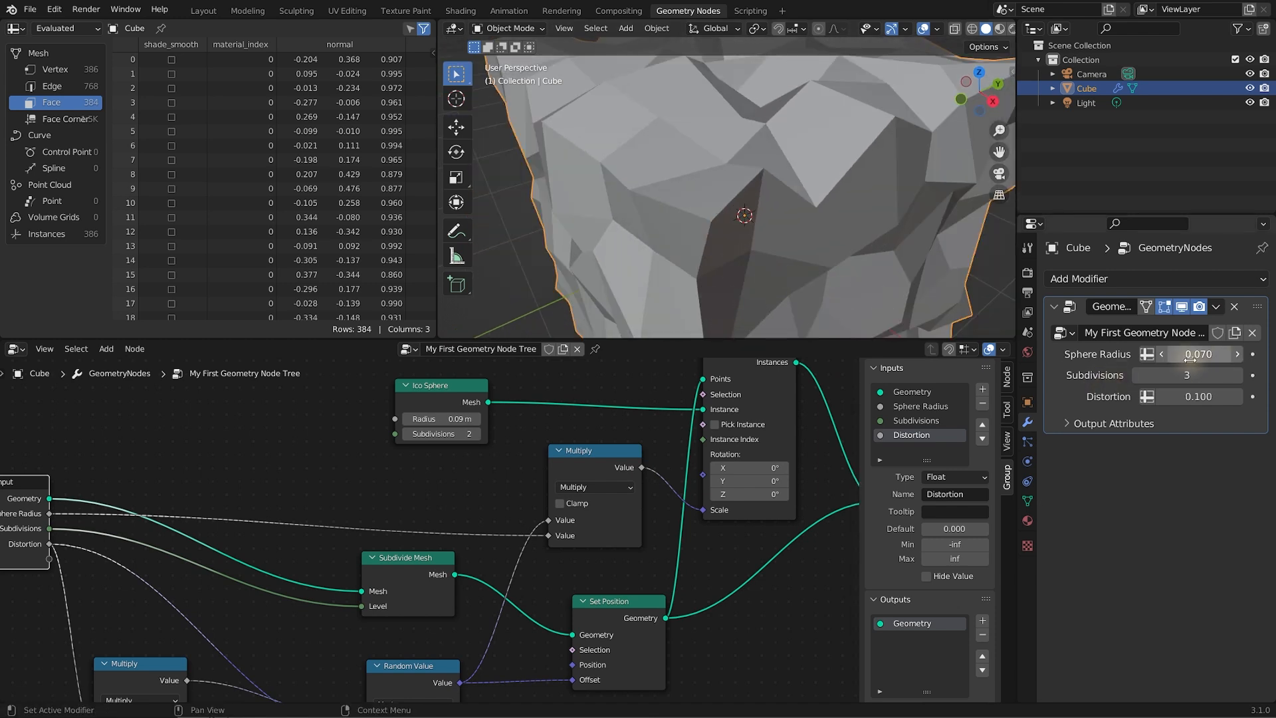
left_click_drag(1182, 359, 761, 359)
middle_click_drag(695, 190, 740, 202)
left_click(950, 246)
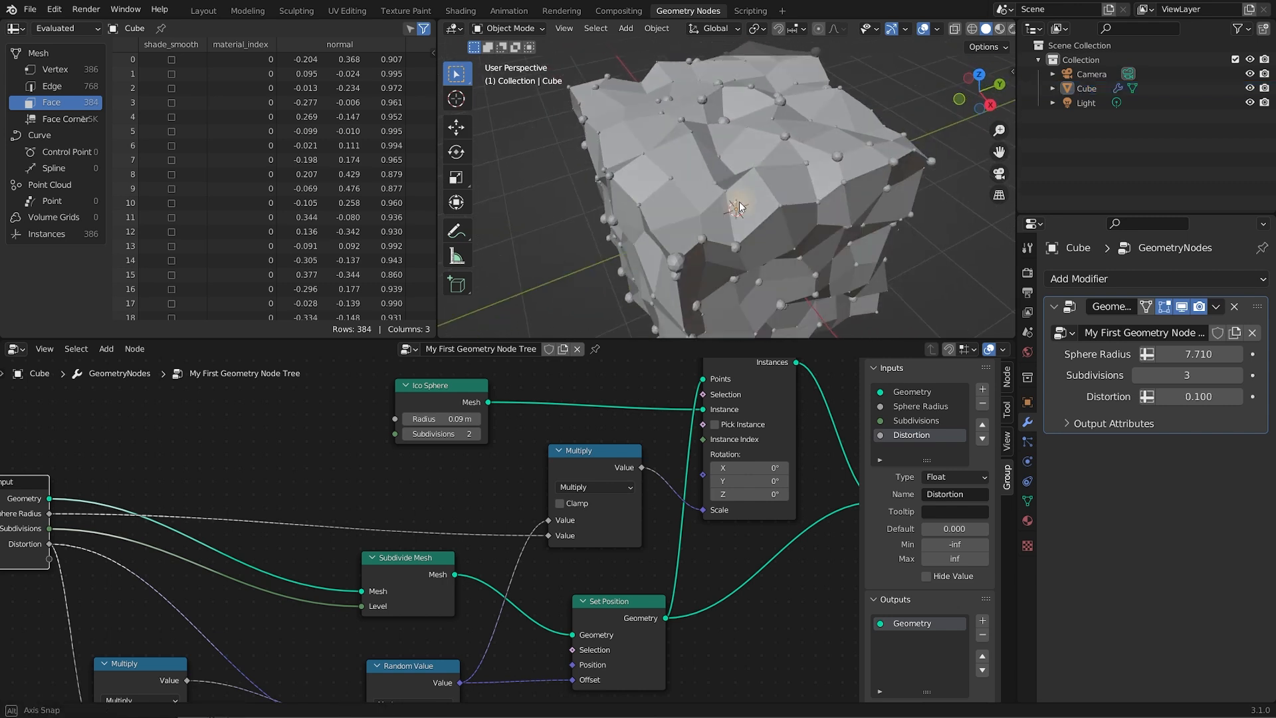
left_click_drag(1199, 401, 1196, 405)
middle_click_drag(771, 228, 830, 241)
Space out the Set Position, Random Value, Subdivide Mesh, Ico Sphere and both Multiply nodes, and save the file
middle_click_drag(642, 489, 487, 490)
scroll(592, 516, "down", 4)
left_click_drag(477, 553, 537, 565)
left_click_drag(332, 600, 346, 628)
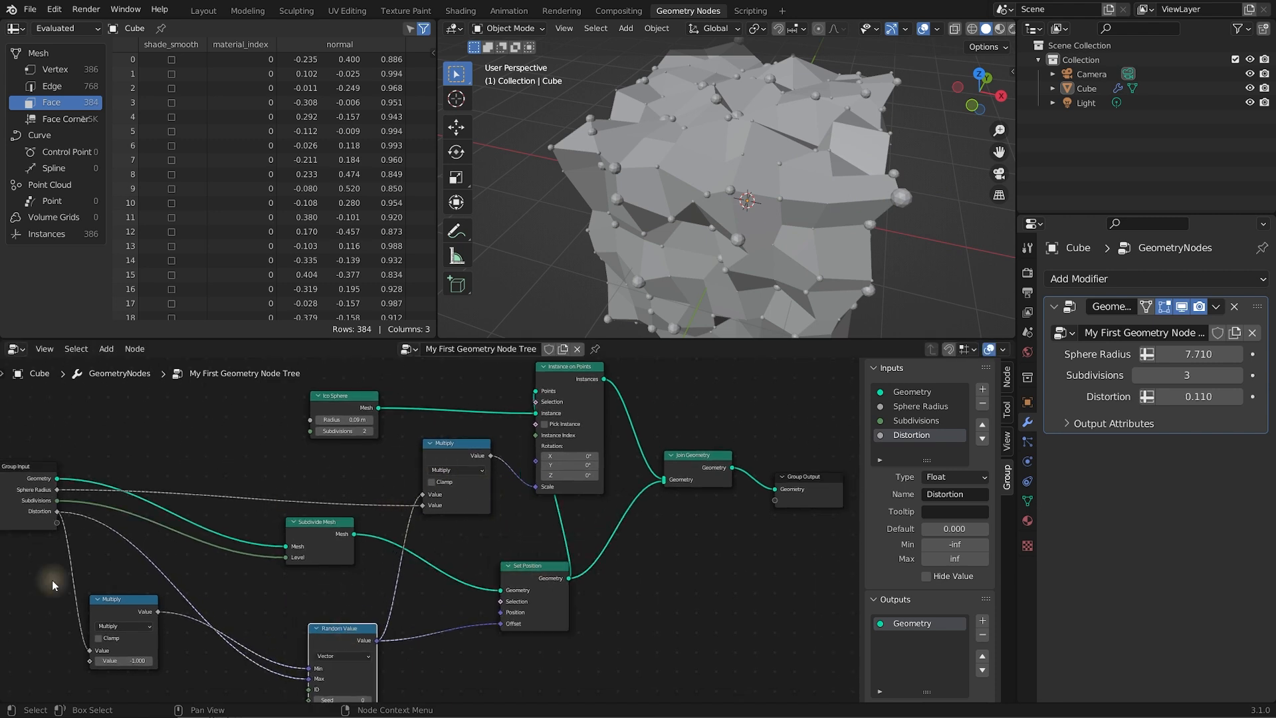
left_click_drag(122, 600, 126, 641)
left_click_drag(313, 529, 278, 553)
left_click_drag(344, 395, 291, 378)
left_click_drag(450, 452, 456, 485)
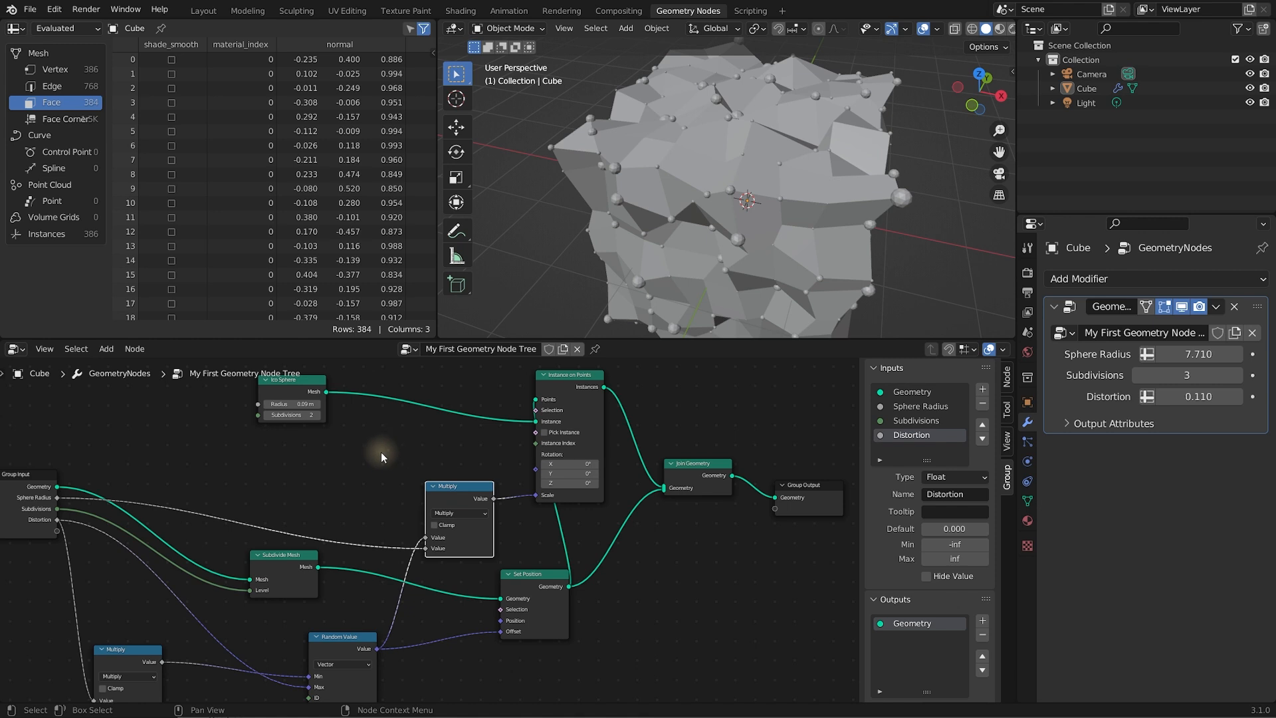
key("ctrl+s")
Line up Subdivide Mesh and Set Position in a row, with the Scale Multiply and Random Value nodes below them
middle_click_drag(378, 467, 552, 495)
scroll(552, 496, "down", 1)
left_click_drag(675, 603, 549, 477)
left_click_drag(610, 535, 647, 581)
left_click_drag(562, 484, 579, 504)
left_click_drag(462, 592, 456, 505)
middle_click_drag(495, 558, 474, 523)
left_click_drag(473, 630, 450, 612)
middle_click_drag(789, 256, 716, 154)
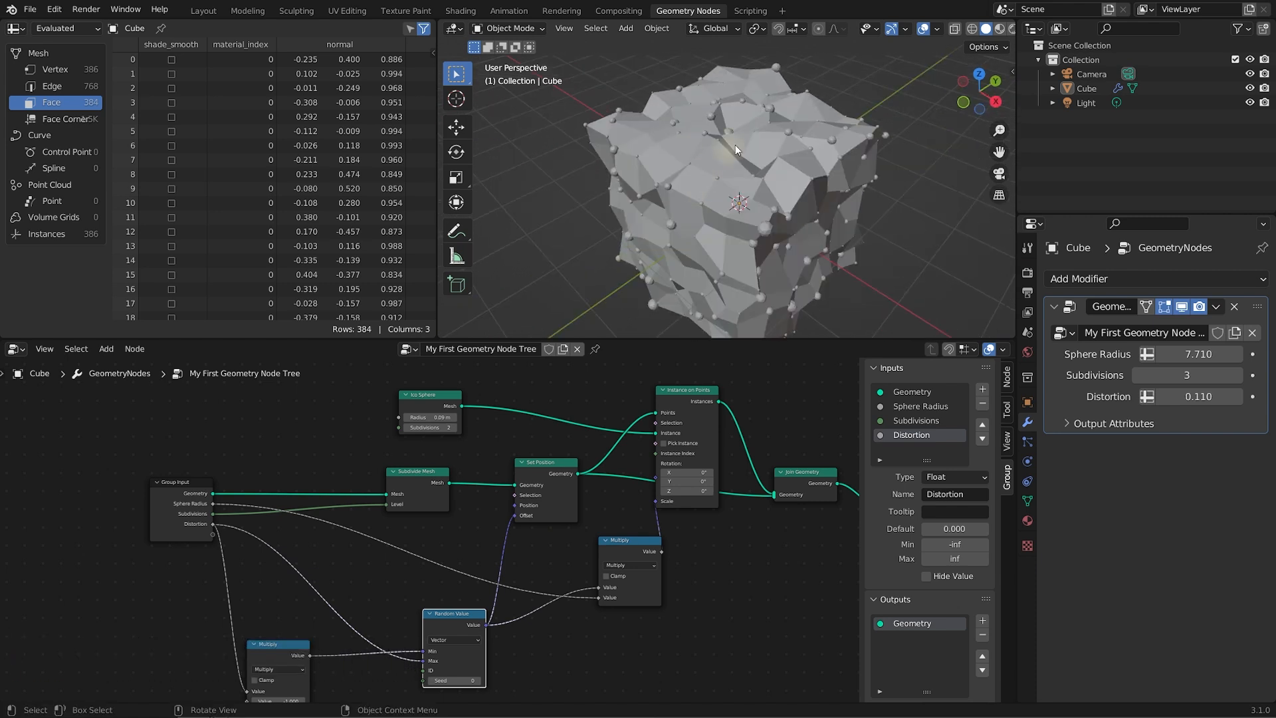
middle_click_drag(794, 110, 772, 198)
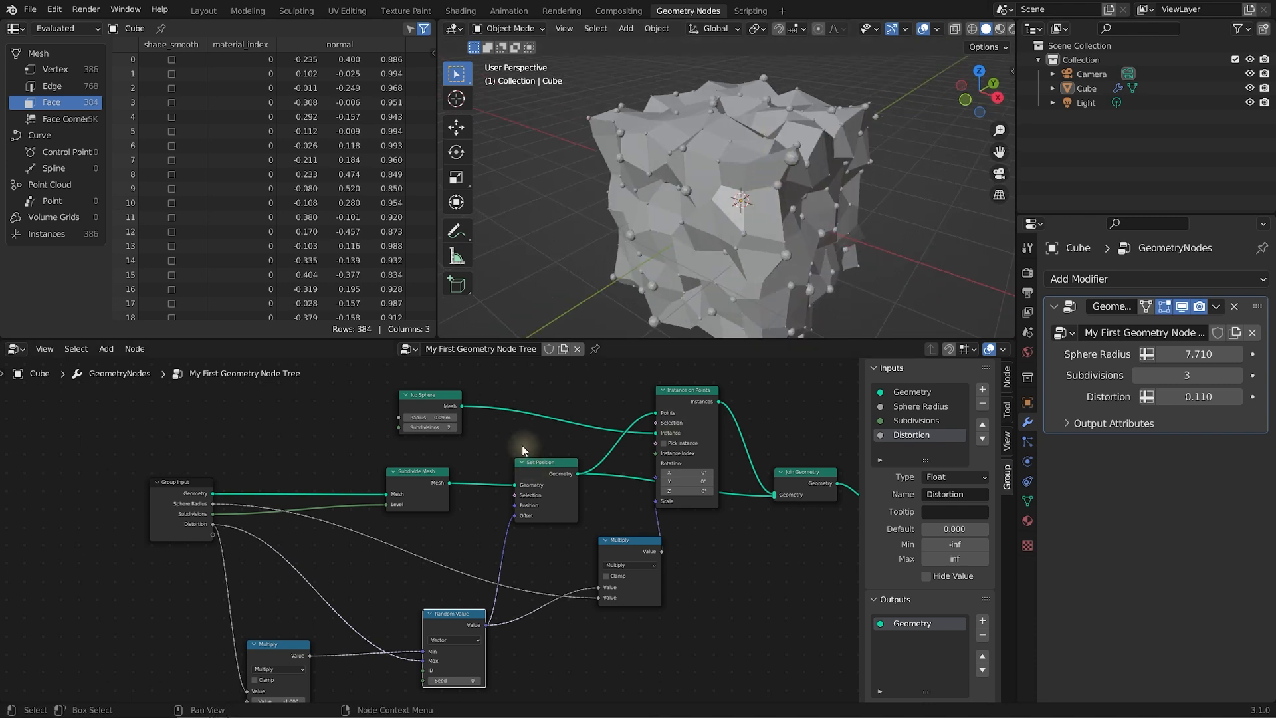
Add an Extrude Mesh node and insert it on the link between Subdivide Mesh and Set Position
left_click(253, 416)
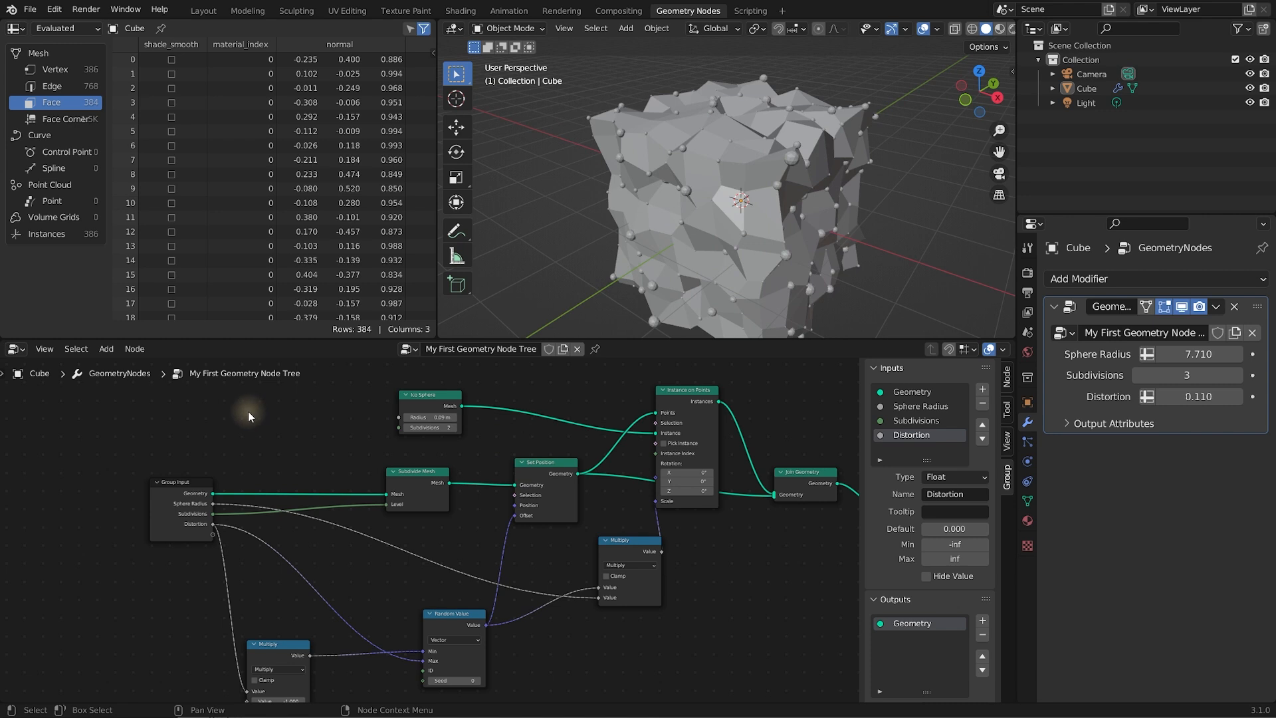
key("shift+a")
left_click(249, 412)
type("extrude")
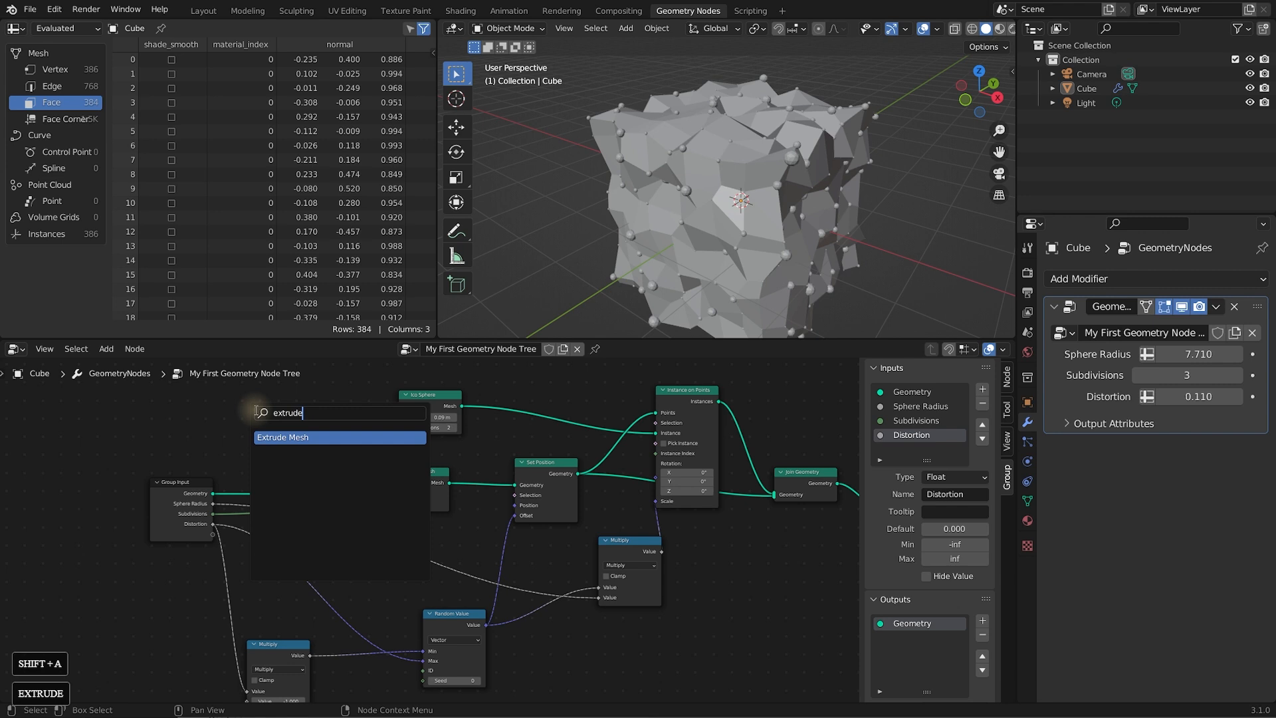
left_click(284, 437)
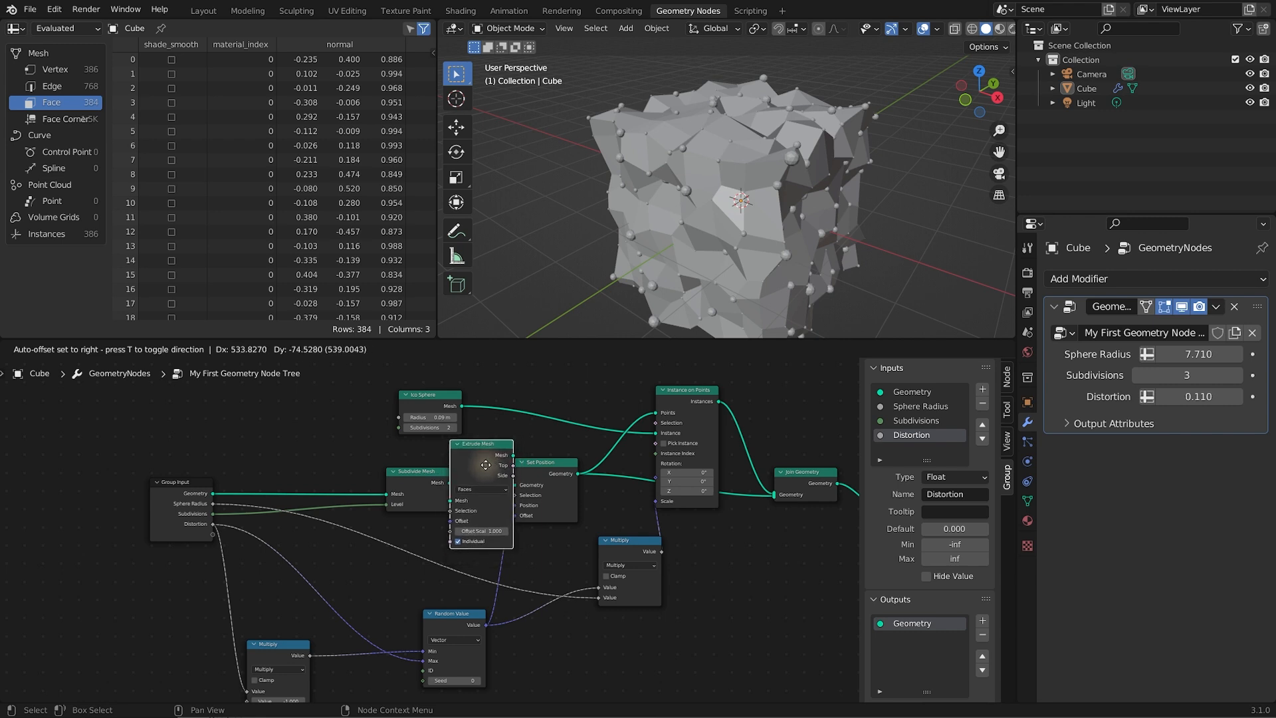
left_click(485, 465)
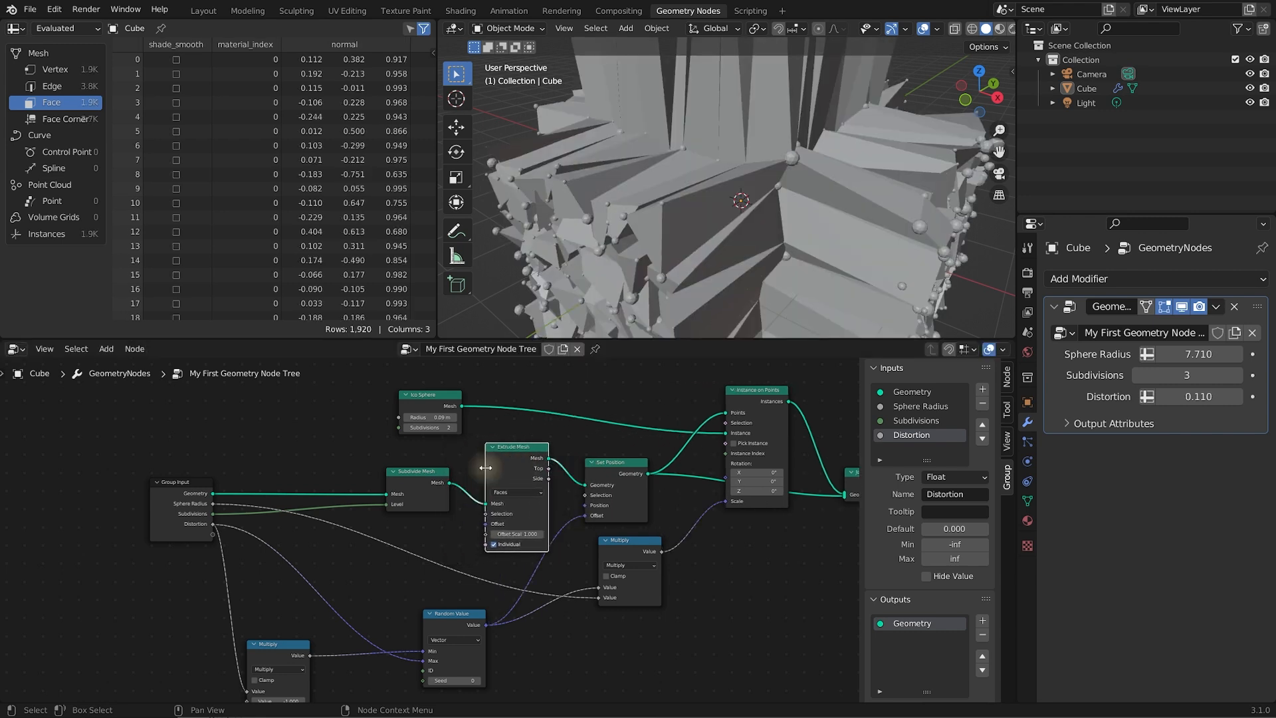
mouse_move(855, 208)
middle_mouse_down()
mouse_move(791, 289)
mouse_move(806, 176)
mouse_move(784, 153)
mouse_move(840, 163)
mouse_move(843, 189)
middle_mouse_up()
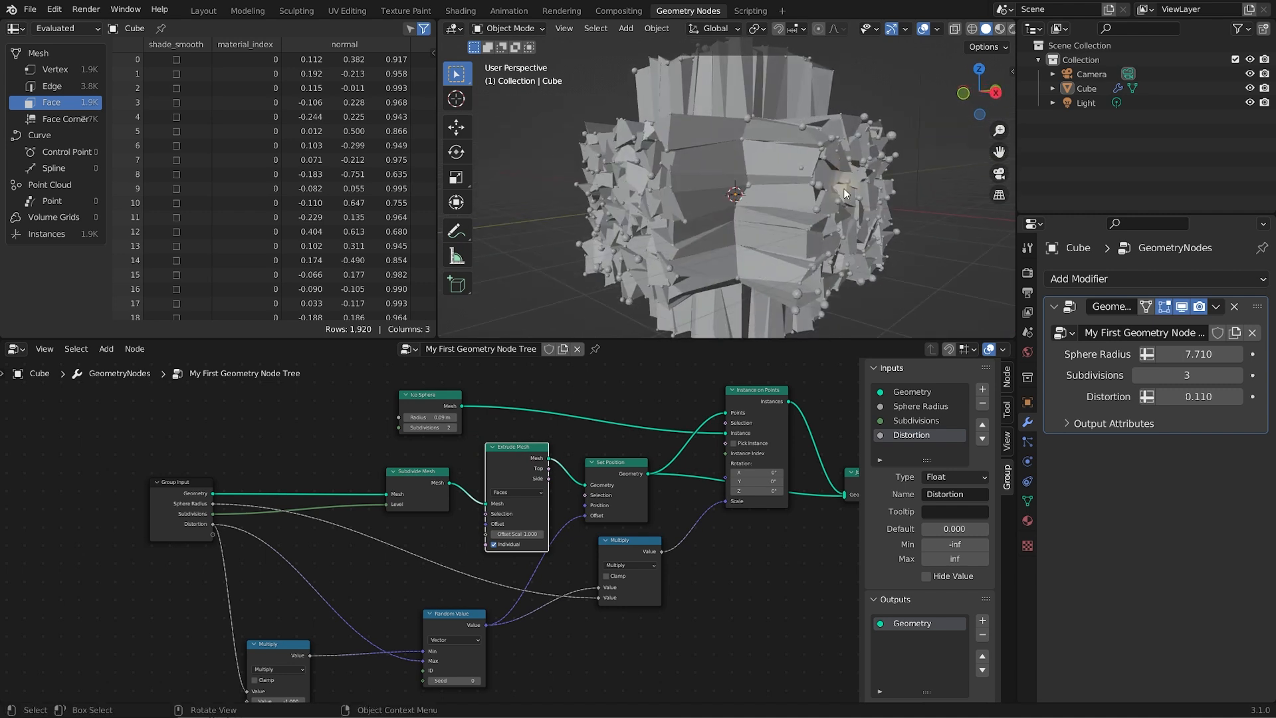
Remove the Set Position node while keeping Extrude Mesh linked to Instance on Points and Join Geometry
mouse_move(628, 440)
middle_mouse_down()
mouse_move(642, 435)
mouse_move(621, 436)
middle_mouse_up()
left_click_drag(606, 460, 629, 448)
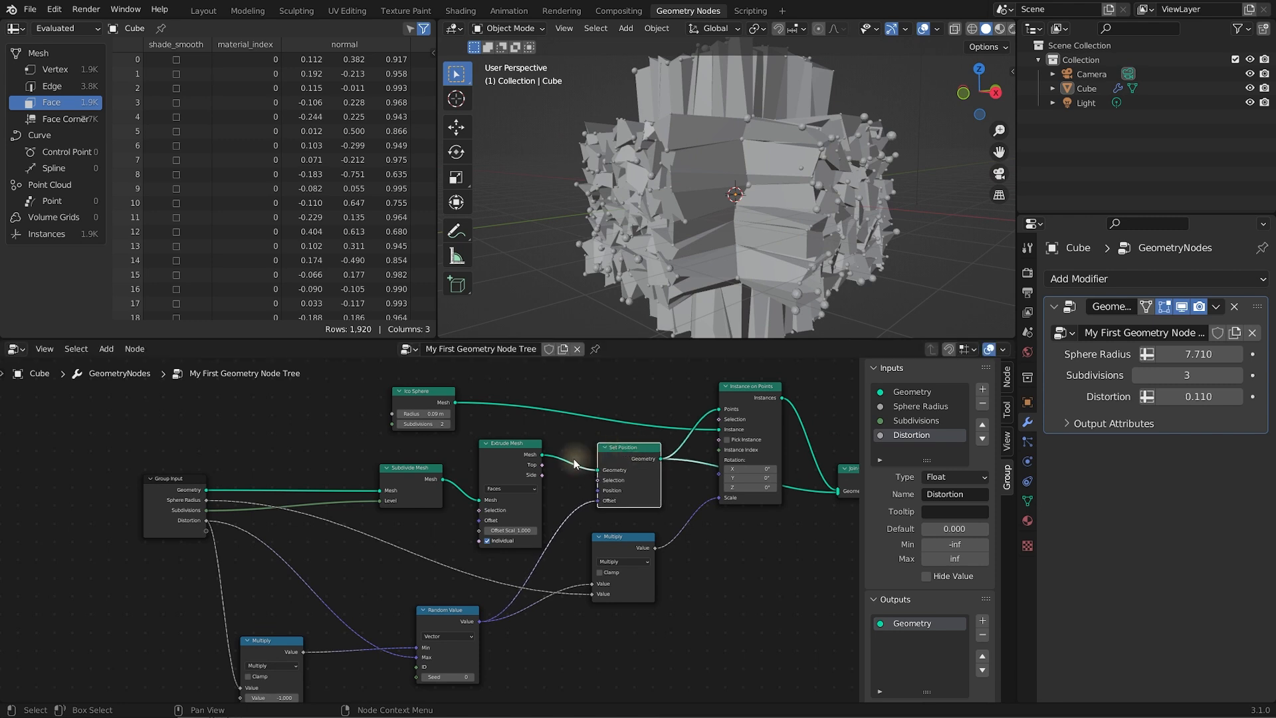
left_click_drag(631, 447, 631, 450)
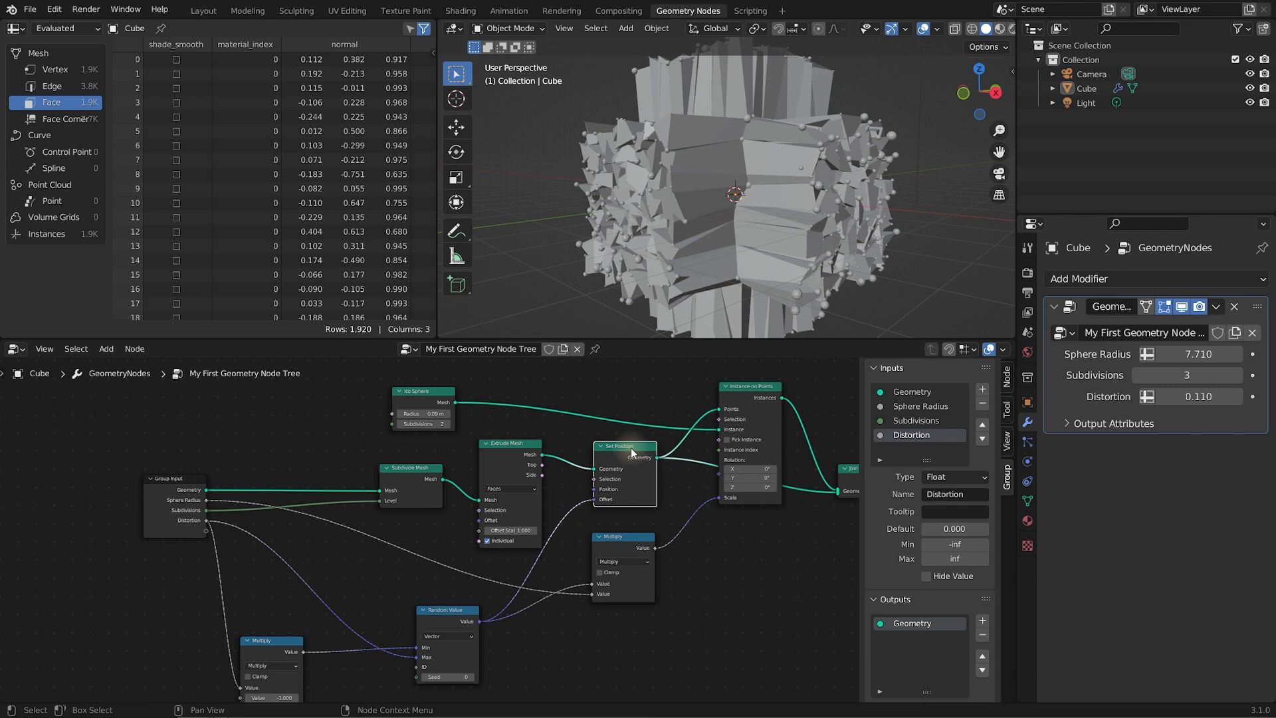
key("ctrl+x")
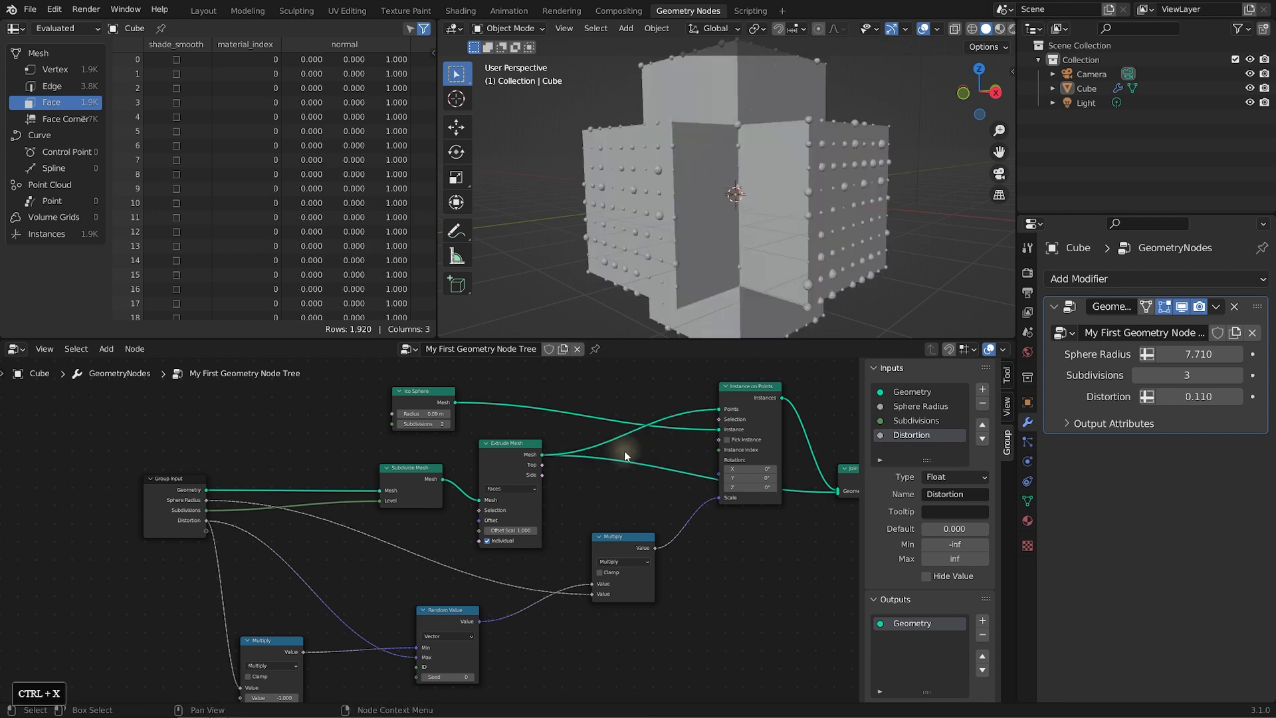
mouse_move(799, 187)
middle_mouse_down()
mouse_move(751, 257)
mouse_move(800, 268)
mouse_move(812, 257)
mouse_move(750, 242)
mouse_move(744, 227)
mouse_move(751, 201)
mouse_move(796, 199)
mouse_move(807, 218)
mouse_move(765, 249)
mouse_move(753, 243)
mouse_move(744, 220)
mouse_move(785, 171)
middle_mouse_up()
Reposition the Extrude Mesh and Random Value nodes, and connect Random Value's output to Extrude Mesh's Offset Scale
left_click_drag(521, 443, 545, 430)
left_click_drag(455, 618, 396, 604)
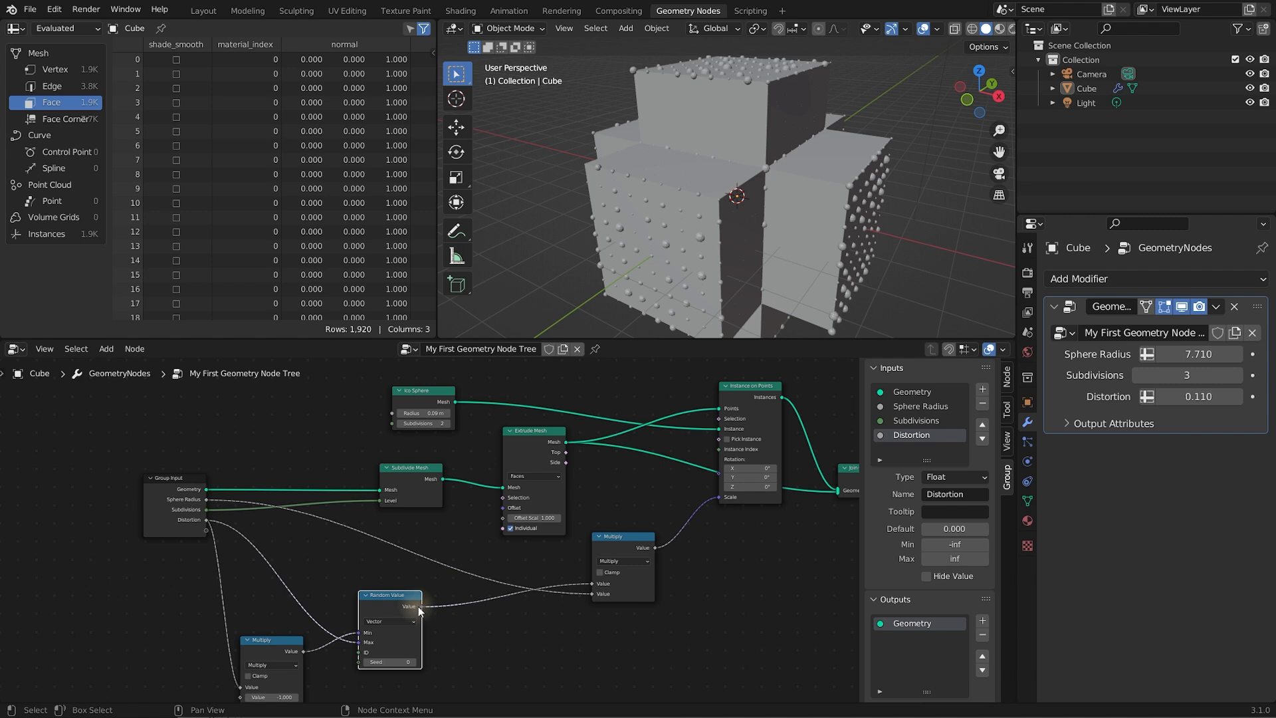
left_click_drag(421, 607, 416, 581)
scroll(464, 556, "up", 5)
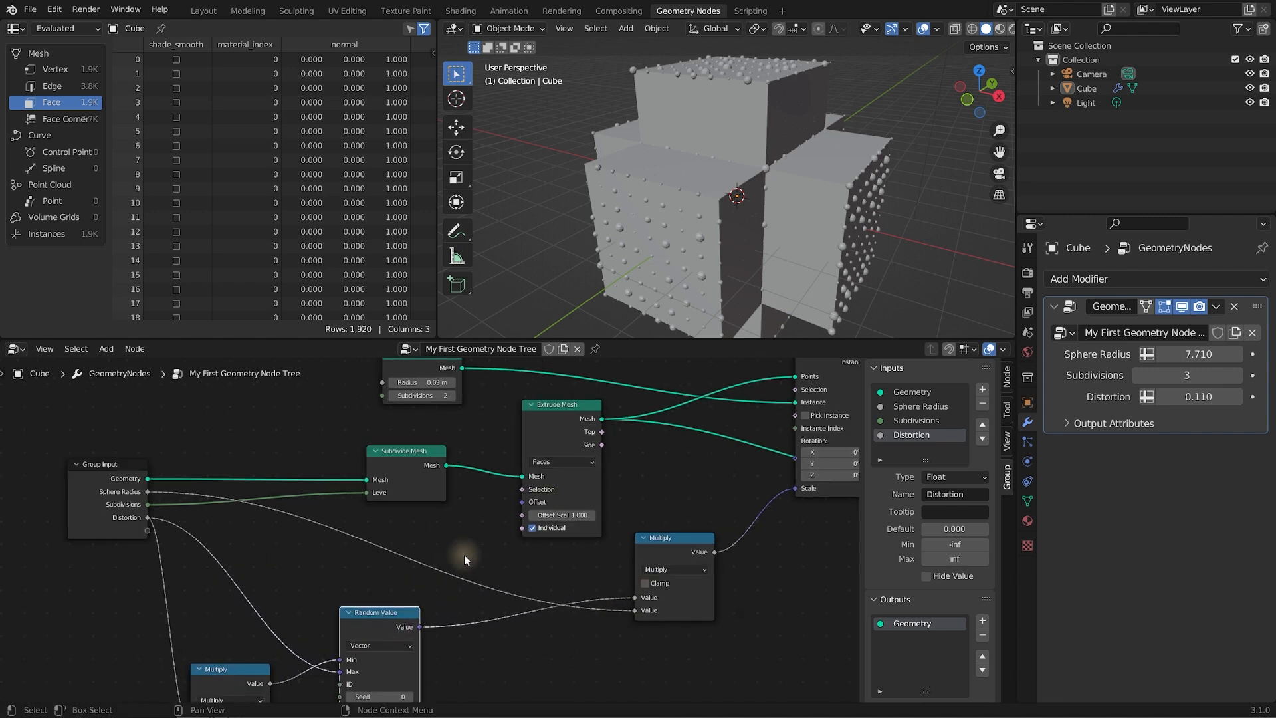
middle_click_drag(507, 559, 504, 524)
left_click_drag(414, 607, 436, 602)
left_click_drag(521, 476, 532, 481)
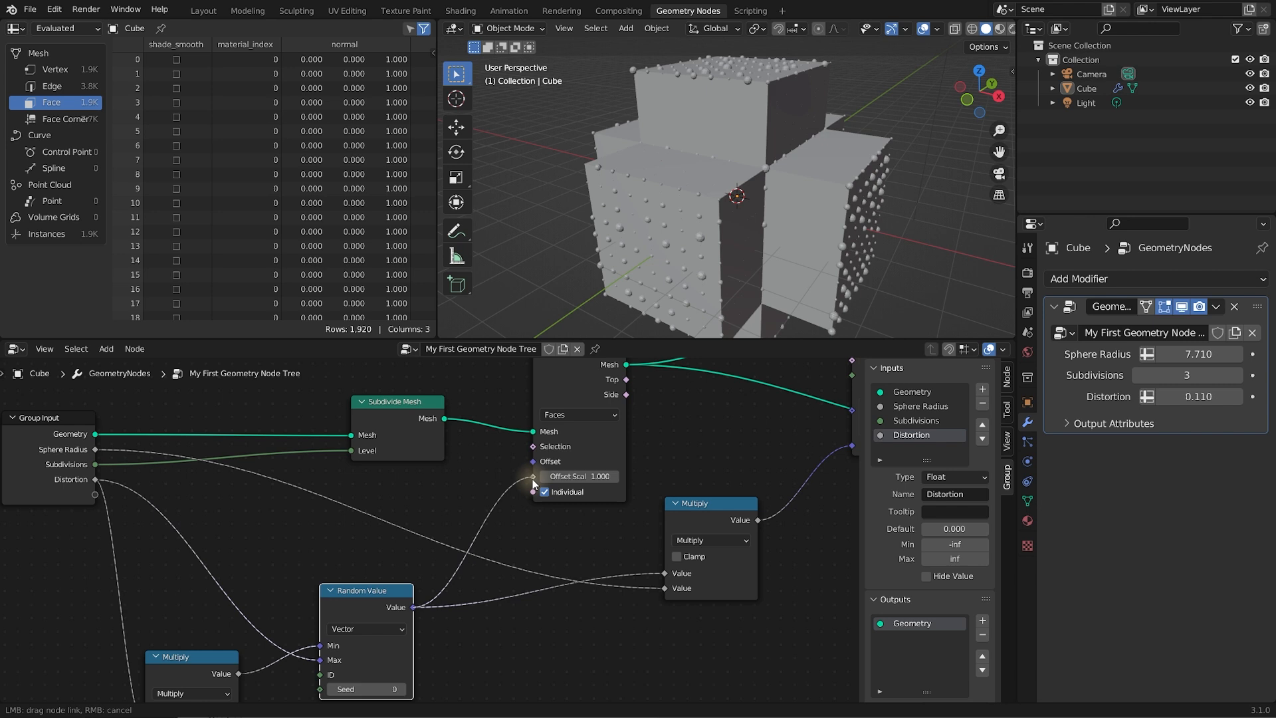
left_click_drag(534, 481, 530, 475)
middle_click_drag(530, 475, 514, 531)
middle_click_drag(779, 218, 801, 234)
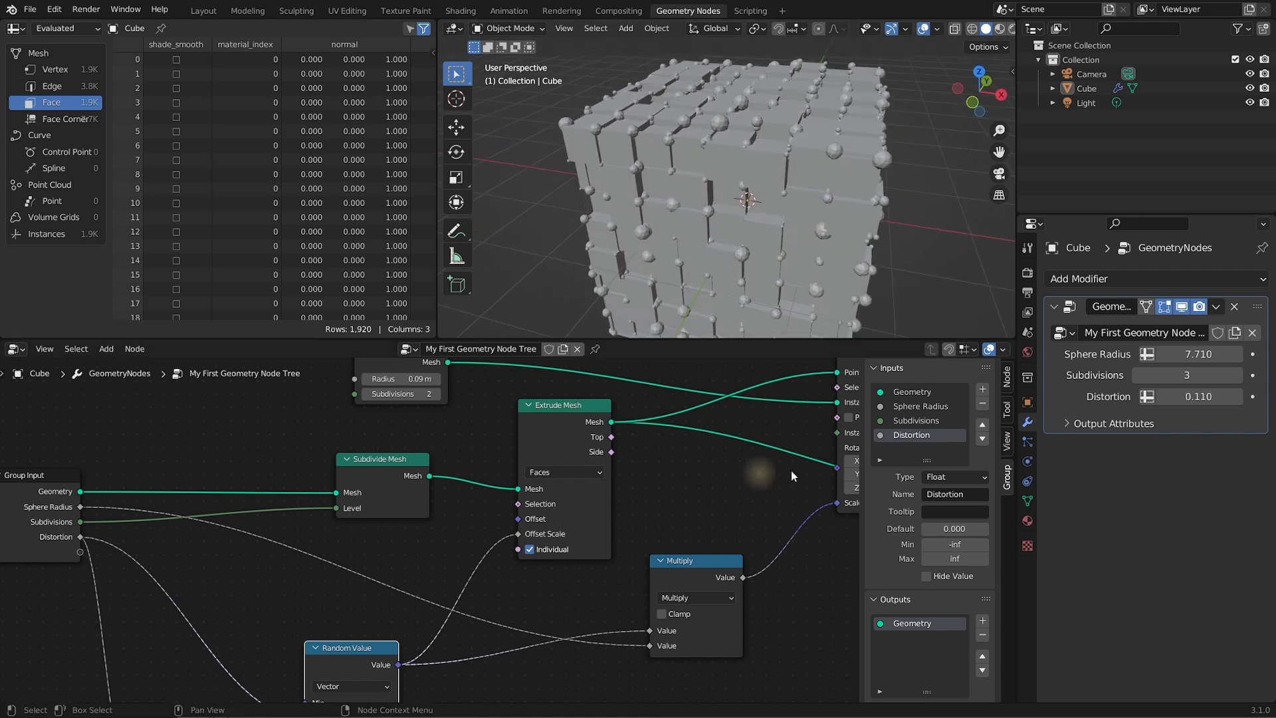
Set the modifier's Distortion to 0.27 and Sphere Radius to 3.74
mouse_move(1197, 401)
left_mouse_down()
mouse_move(1220, 403)
mouse_move(1207, 401)
left_mouse_up()
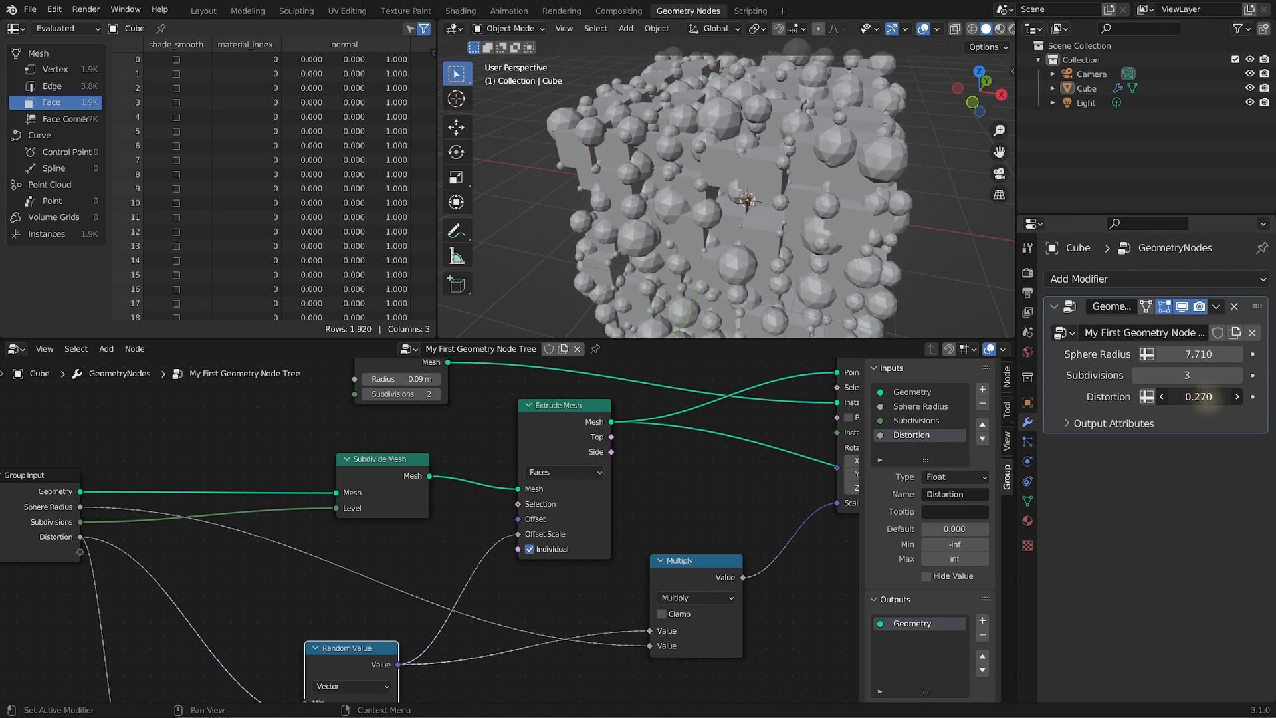
left_click_drag(1192, 359, 948, 437)
middle_click_drag(909, 164, 768, 160)
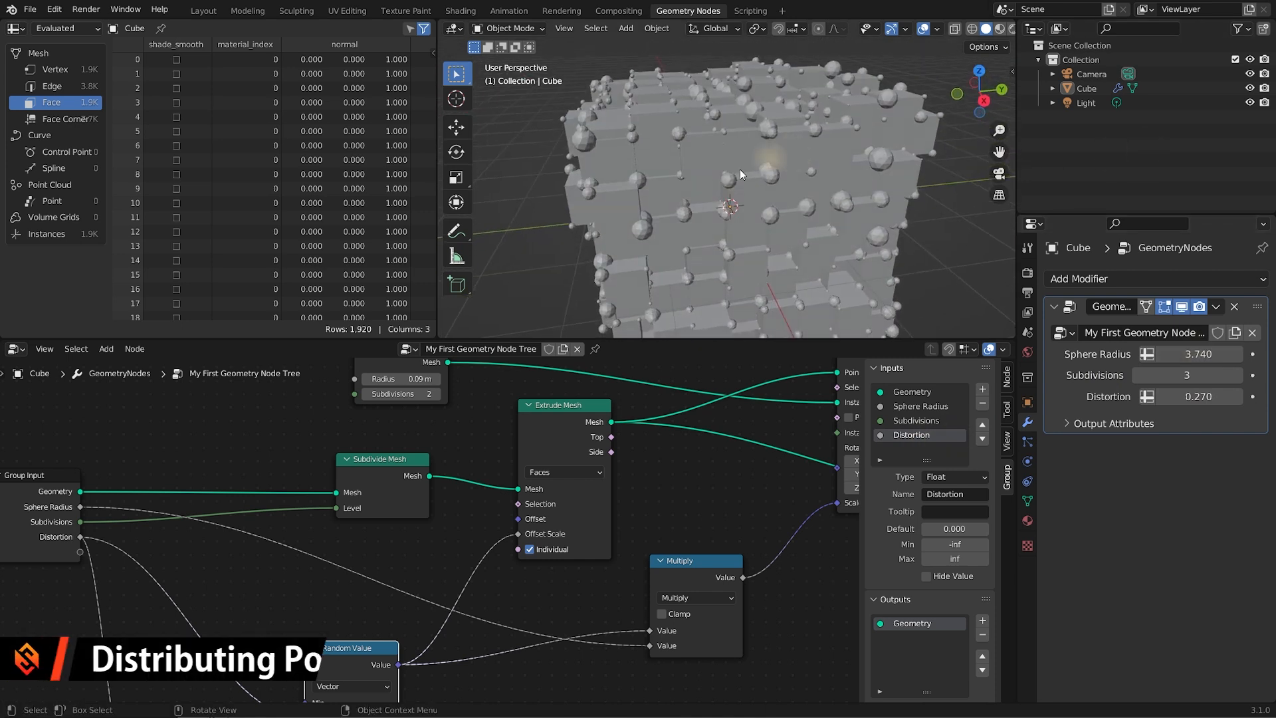
middle_click_drag(637, 237, 712, 197)
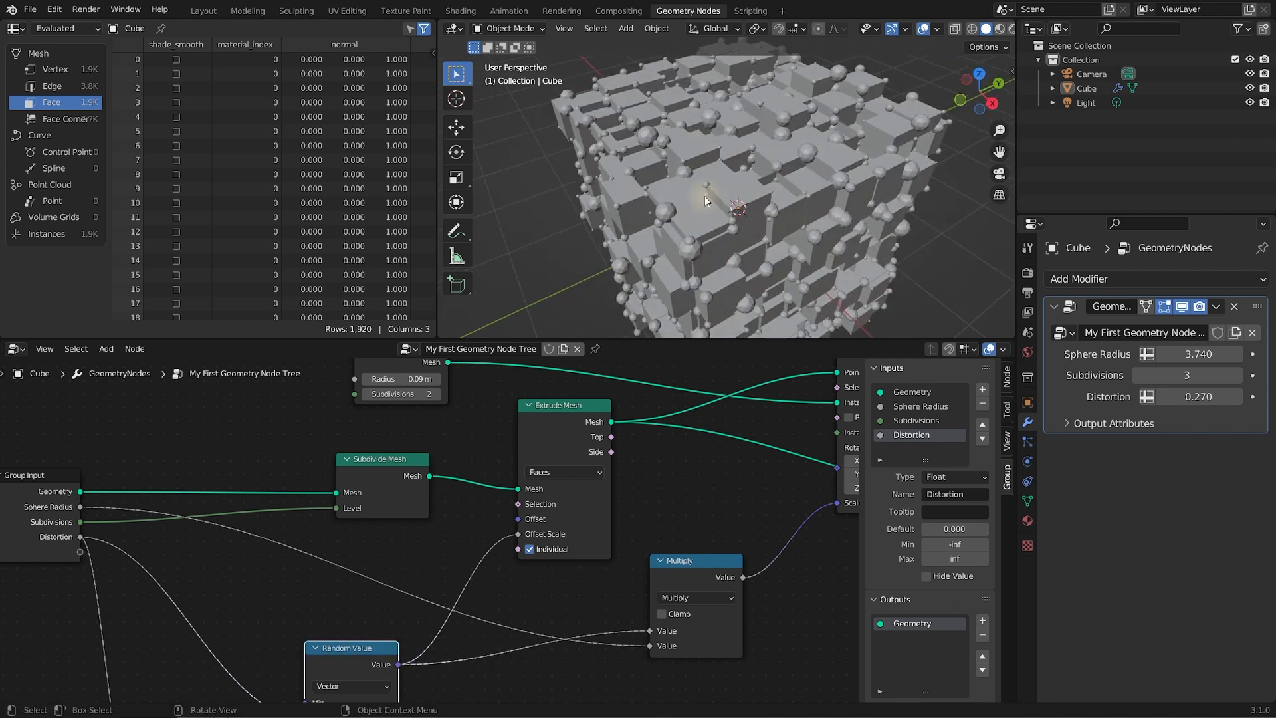
Move Instance on Points away from Extrude Mesh and add an unconnected Mesh to Points node above the gap
middle_click_drag(790, 414, 541, 472)
left_click_drag(640, 397, 701, 396)
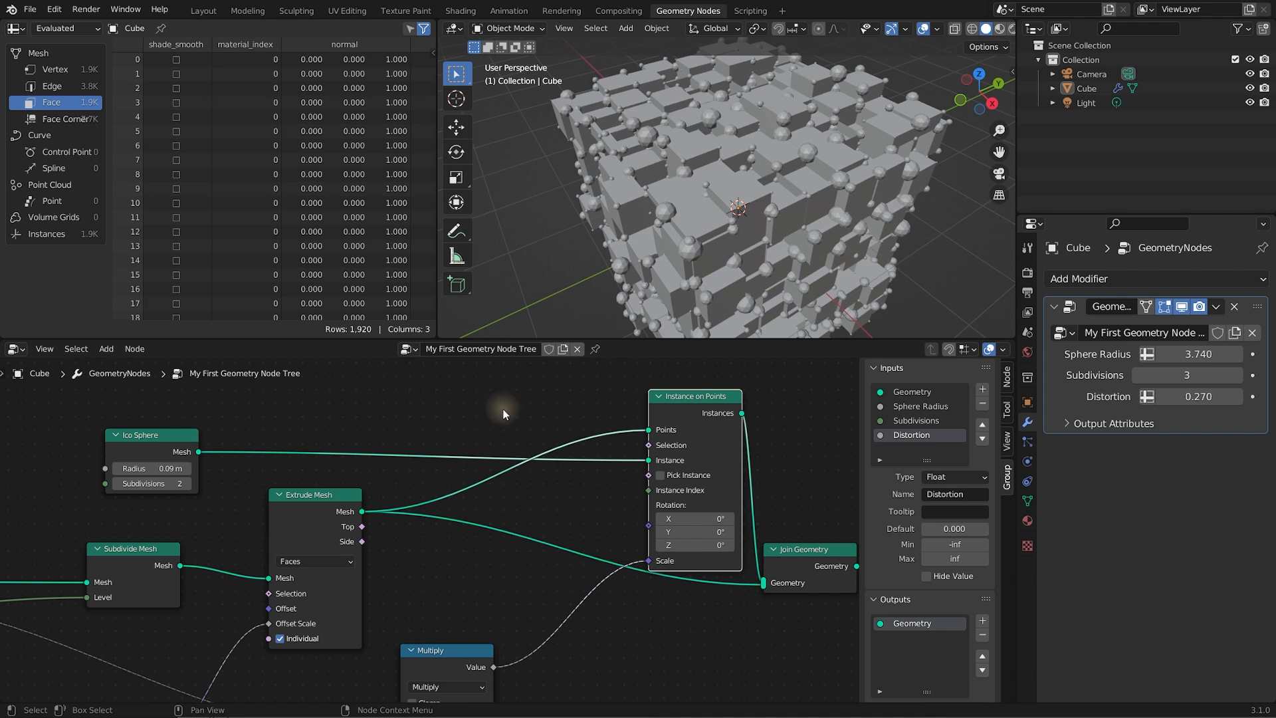
key("shift+a")
left_click(481, 409)
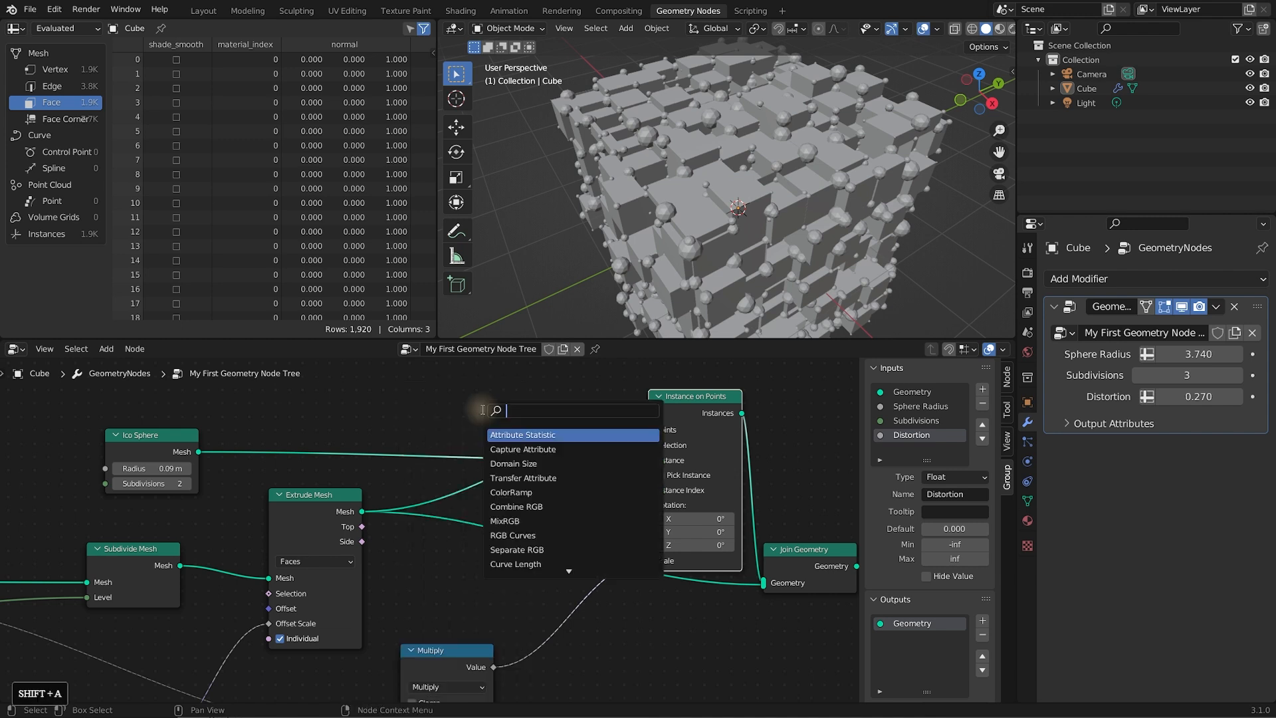
type("points")
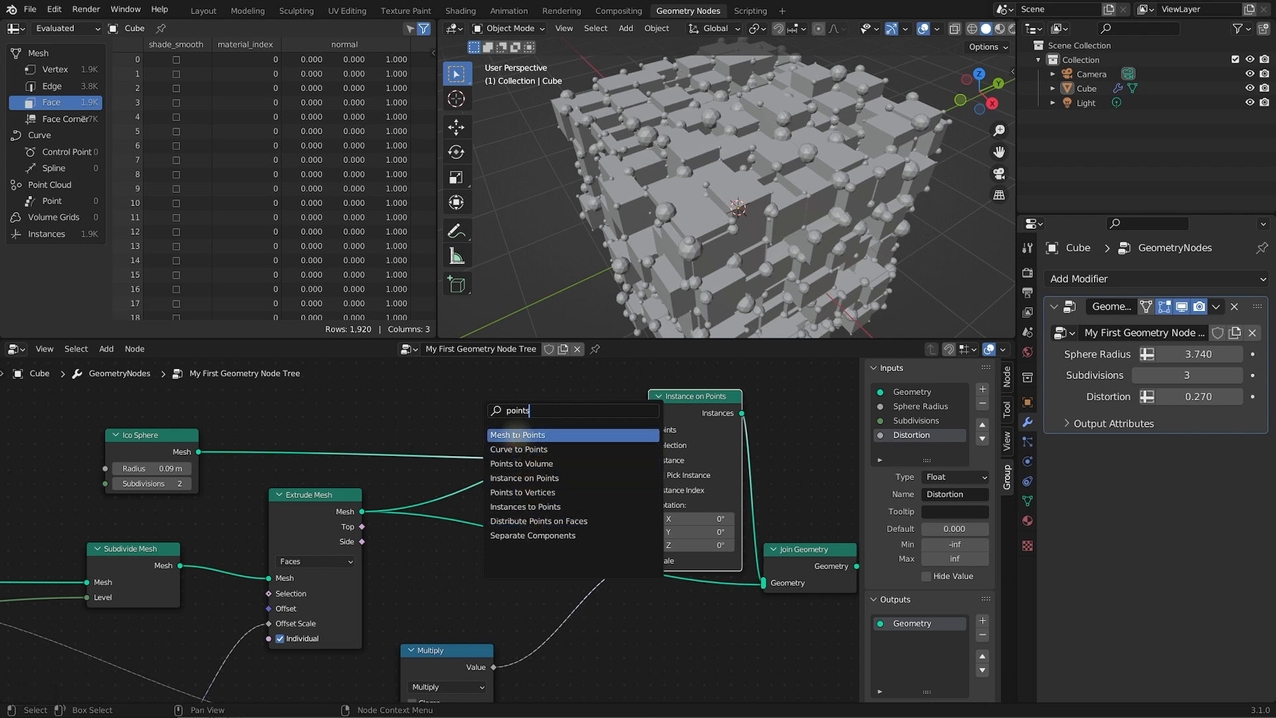
left_click(517, 433)
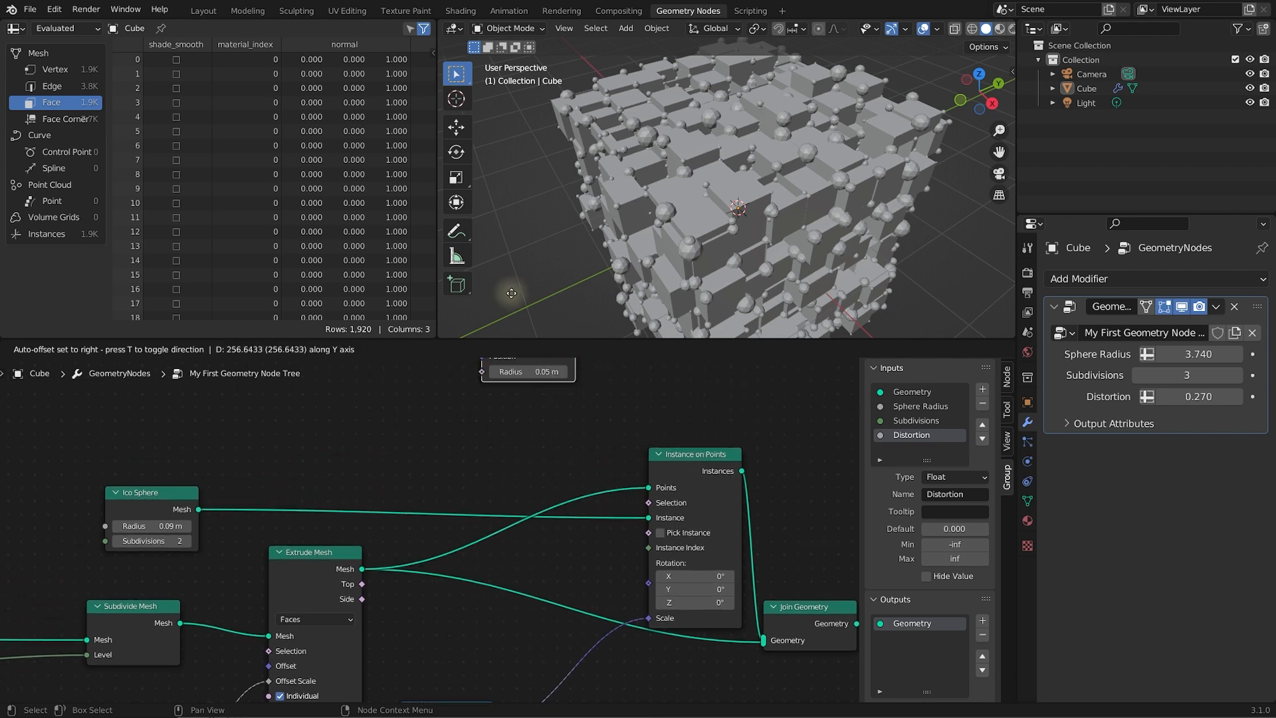
left_click(517, 444)
left_click_drag(513, 440, 567, 412)
middle_click_drag(697, 477, 701, 440)
Reroute Extrude Mesh's Mesh output through Mesh to Points into the Points input of Instance on Points
left_click_drag(324, 601, 311, 591)
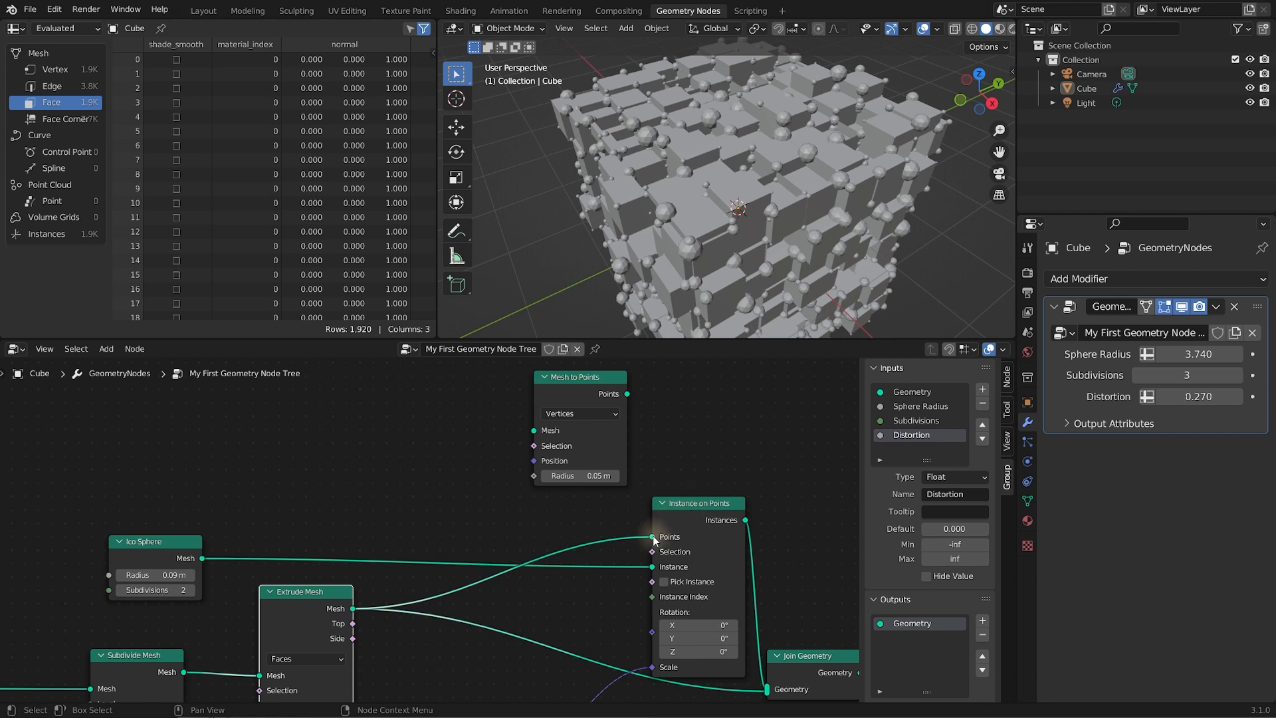
left_click_drag(652, 537, 442, 521)
left_click_drag(449, 439, 537, 429)
left_click_drag(585, 377, 651, 536)
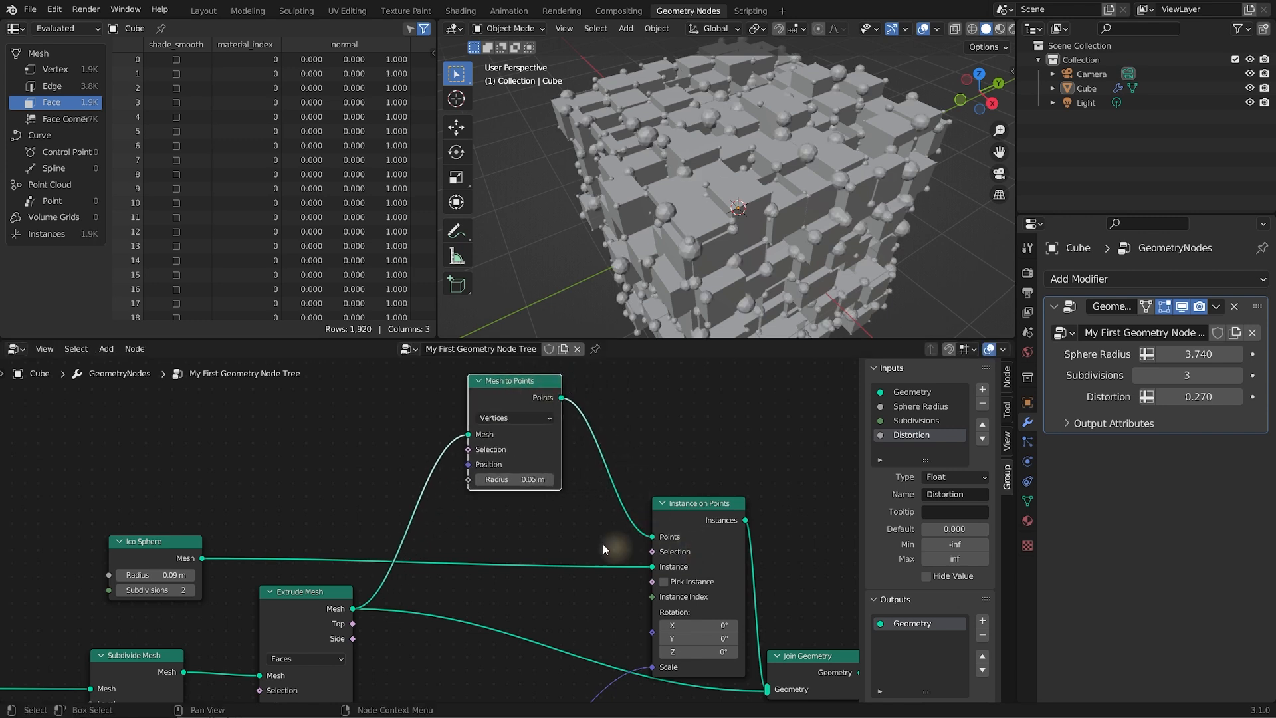
left_click_drag(511, 381, 520, 384)
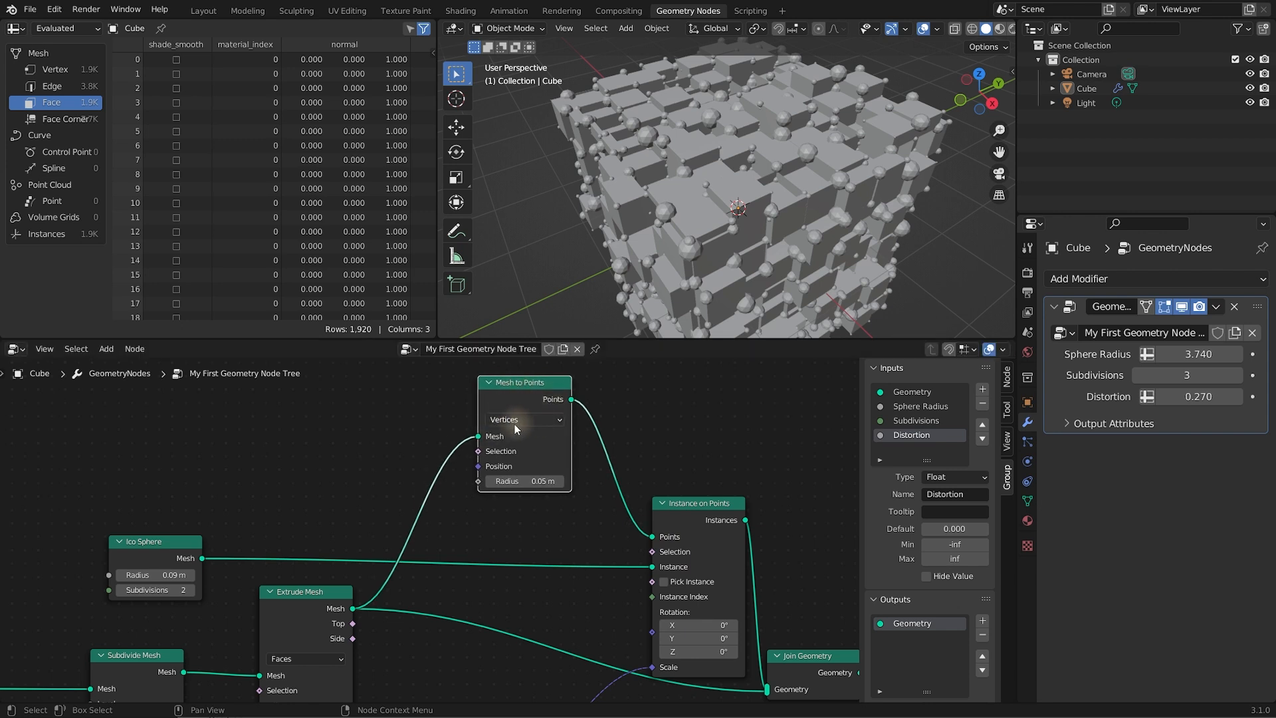
Set the Mesh to Points mode to Faces and slightly adjust the node's position
left_click(545, 418)
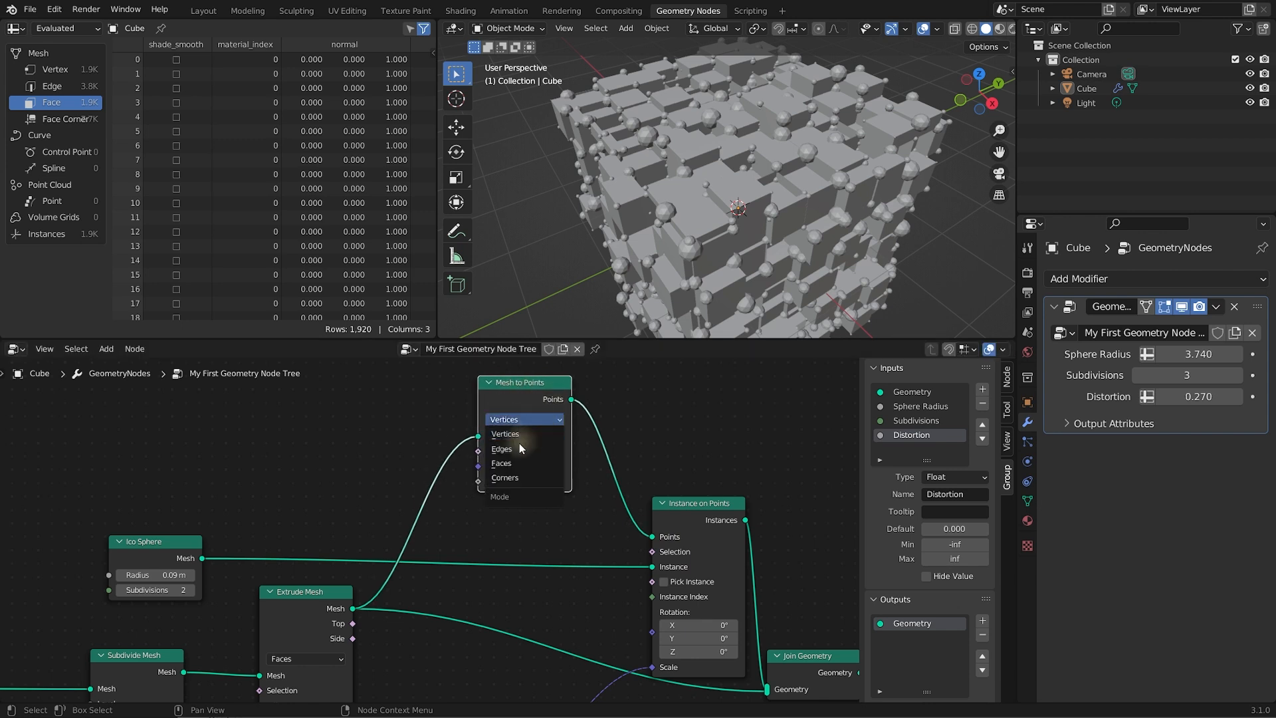
left_click(512, 464)
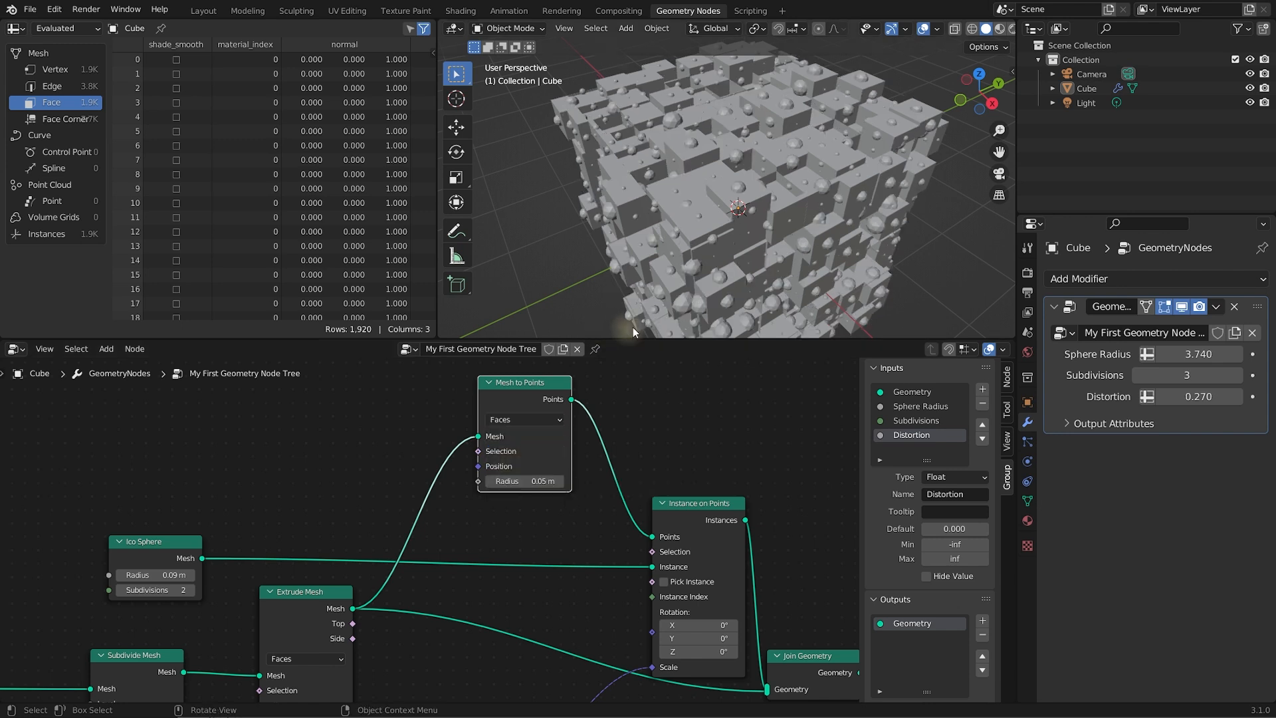
middle_click_drag(738, 220, 692, 245)
scroll(756, 220, "up", 3)
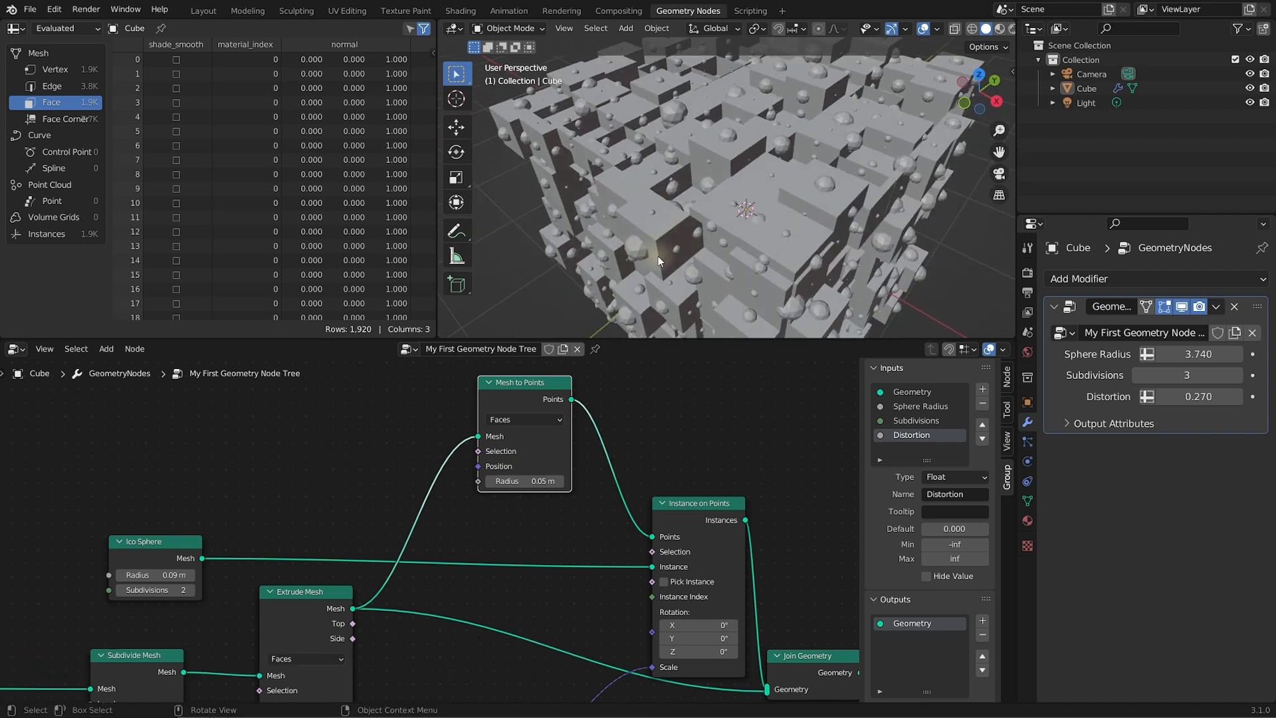
middle_click_drag(627, 436, 658, 428)
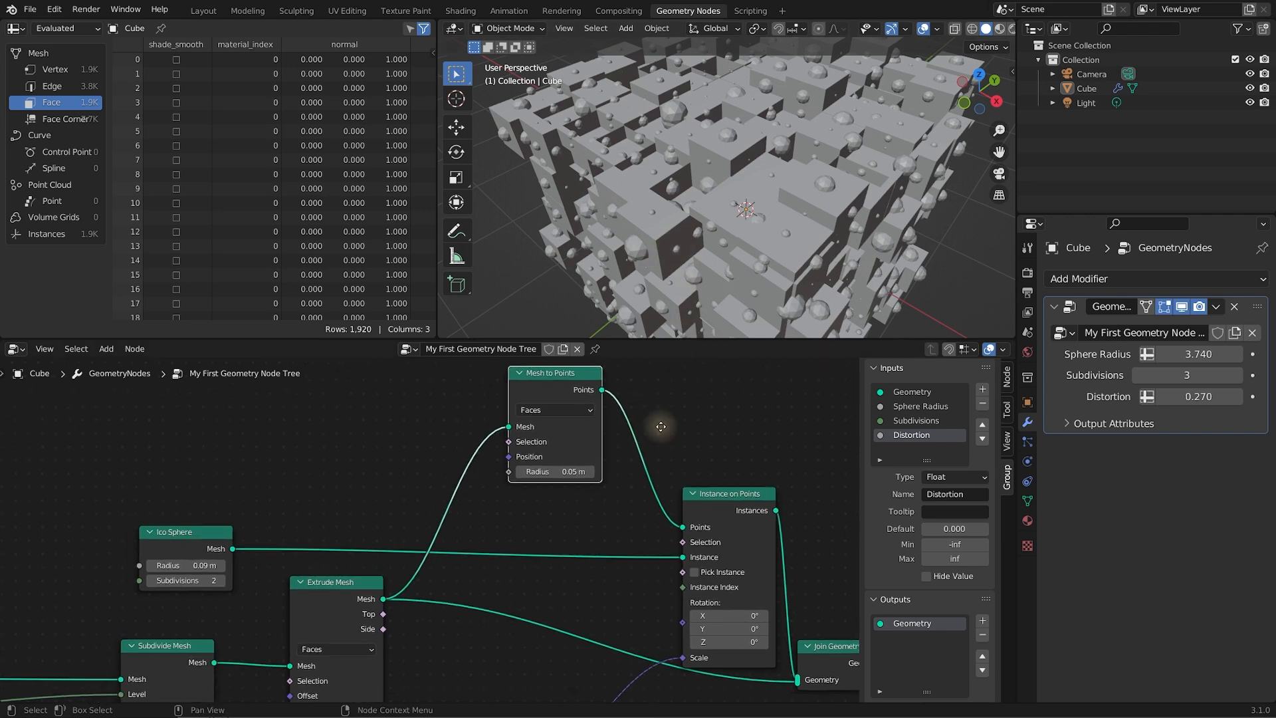
left_click_drag(543, 374, 547, 379)
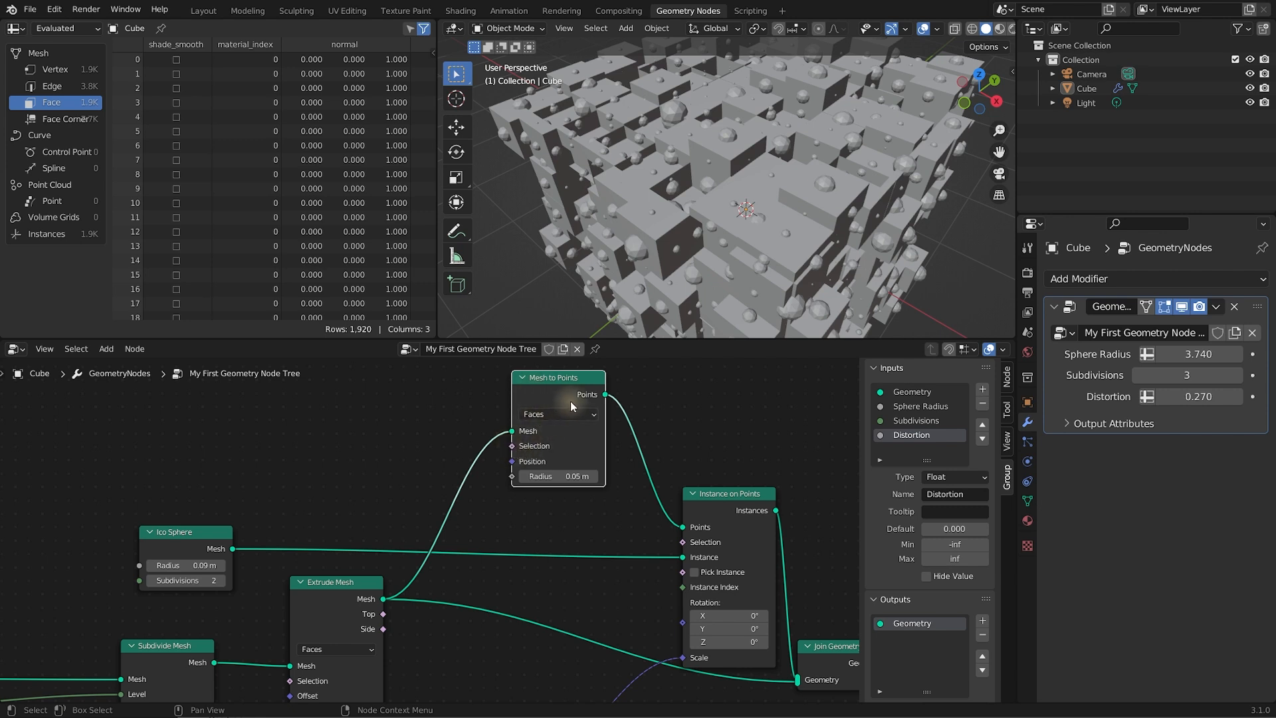
middle_click_drag(519, 479, 555, 403)
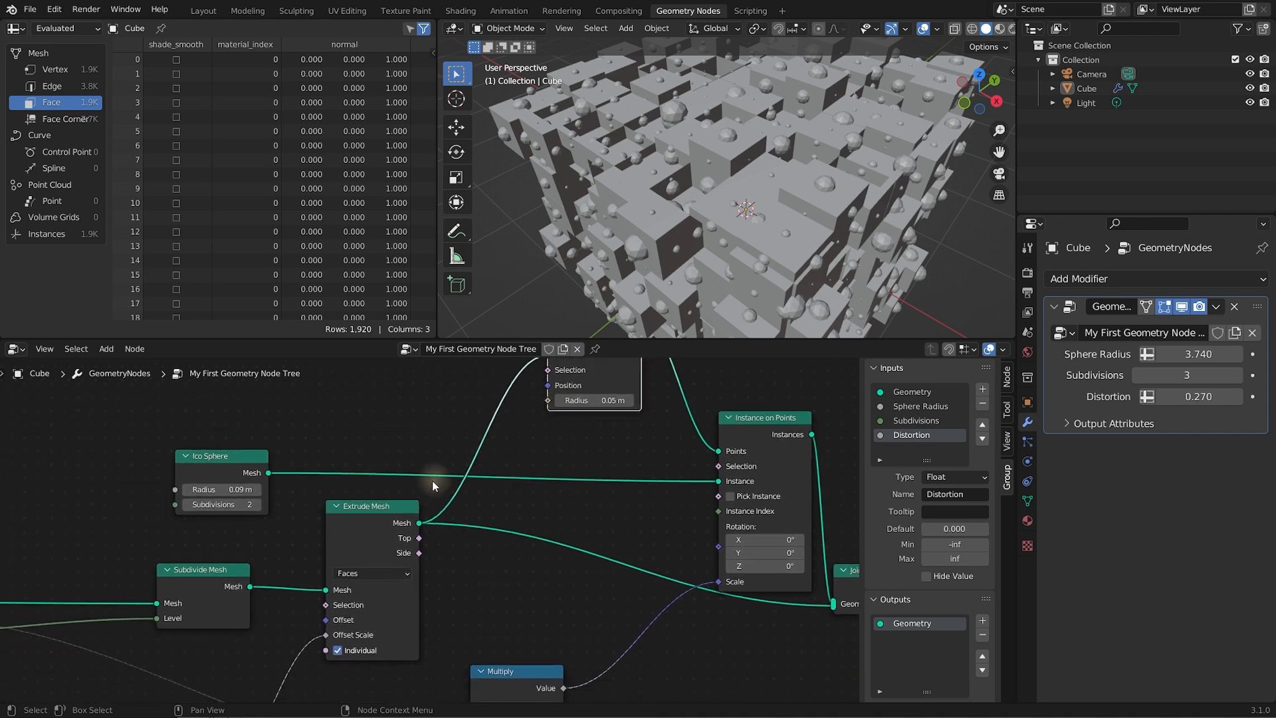
Connect Extrude Mesh's Top output to the Selection input of Mesh to Points
left_click_drag(418, 538, 426, 537)
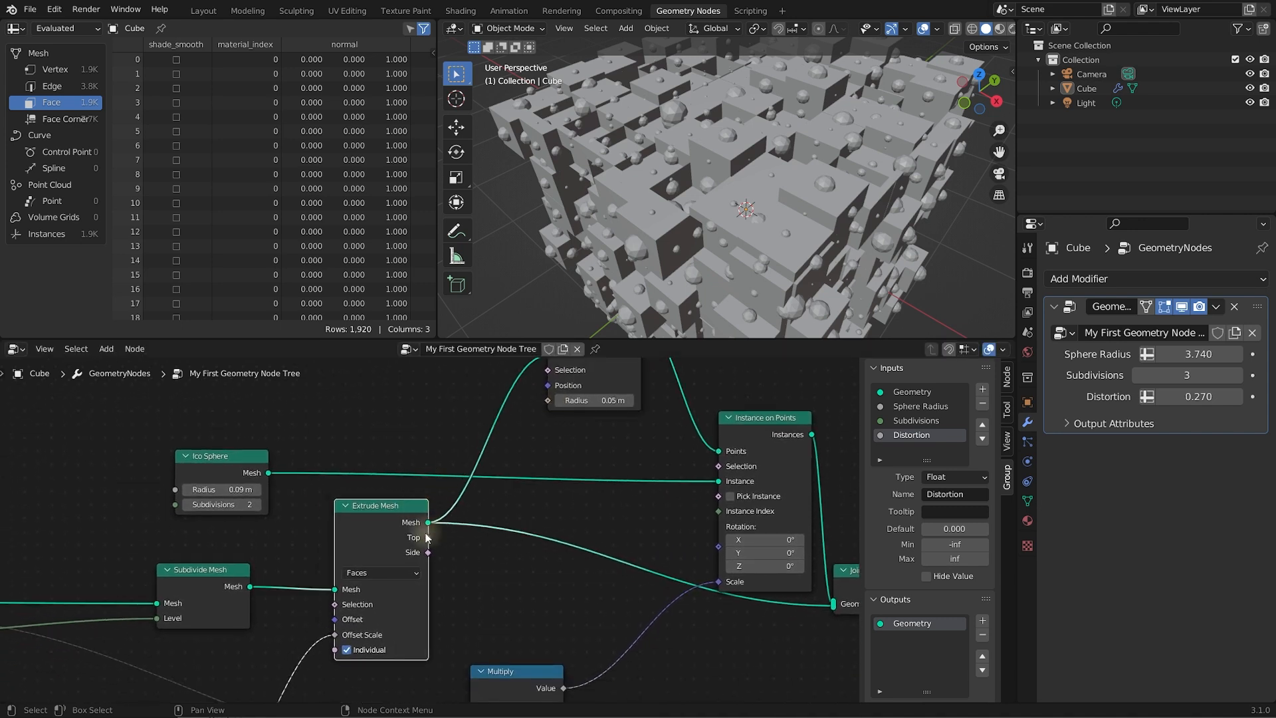
middle_click_drag(431, 539, 359, 562)
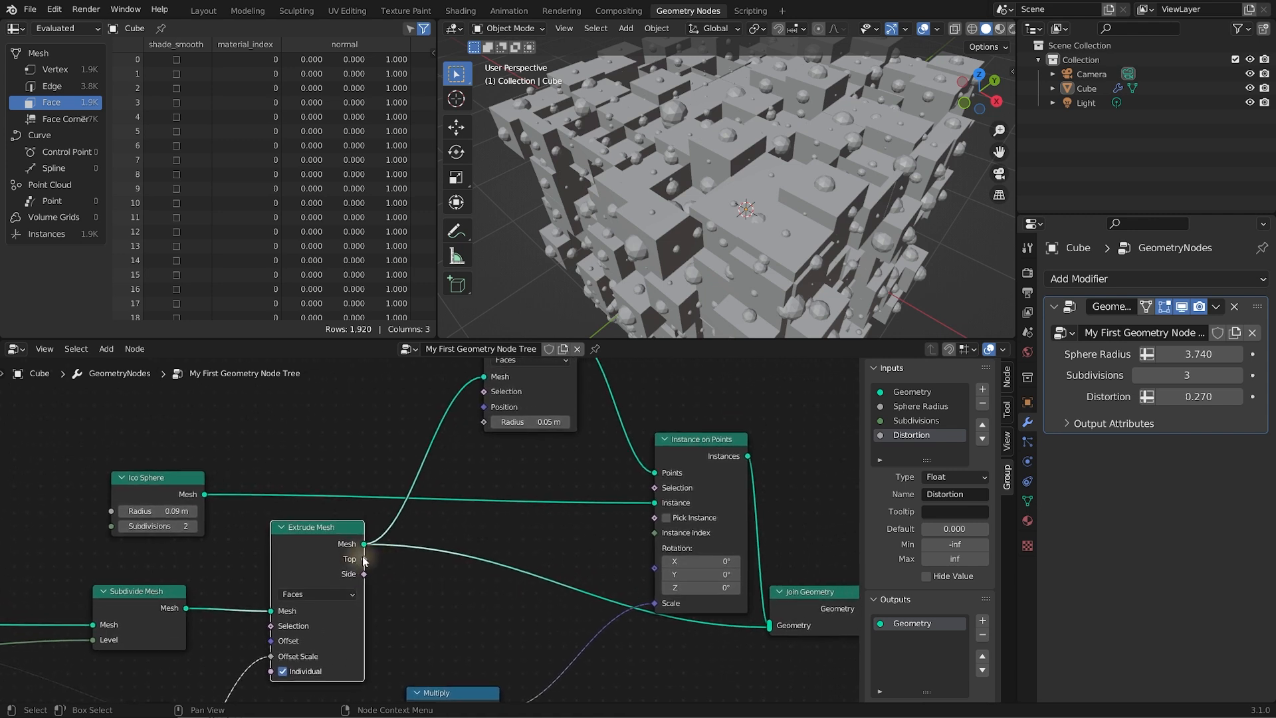
mouse_move(364, 576)
middle_click_drag(364, 578, 330, 587)
left_click_drag(314, 578, 444, 416)
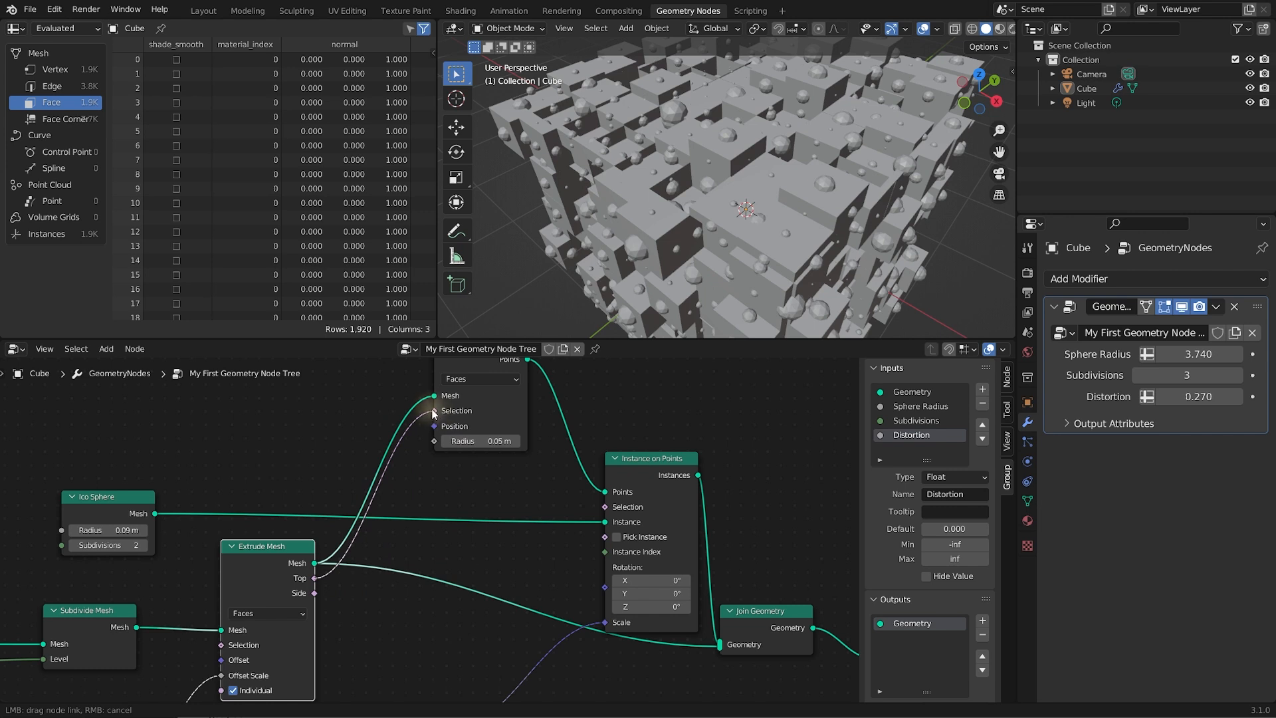
left_click_drag(432, 413, 433, 412)
mouse_move(782, 169)
middle_mouse_down()
mouse_move(765, 213)
mouse_move(716, 154)
mouse_move(717, 121)
mouse_move(771, 117)
mouse_move(808, 133)
mouse_move(788, 127)
mouse_move(780, 186)
middle_mouse_up()
mouse_move(757, 222)
middle_mouse_down()
mouse_move(759, 261)
mouse_move(737, 303)
mouse_move(700, 270)
mouse_move(771, 116)
mouse_move(738, 239)
middle_mouse_up()
middle_click_drag(707, 469, 731, 486)
scroll(677, 470, "down", 2)
middle_click_drag(780, 249, 808, 213)
middle_click_drag(779, 269, 819, 226)
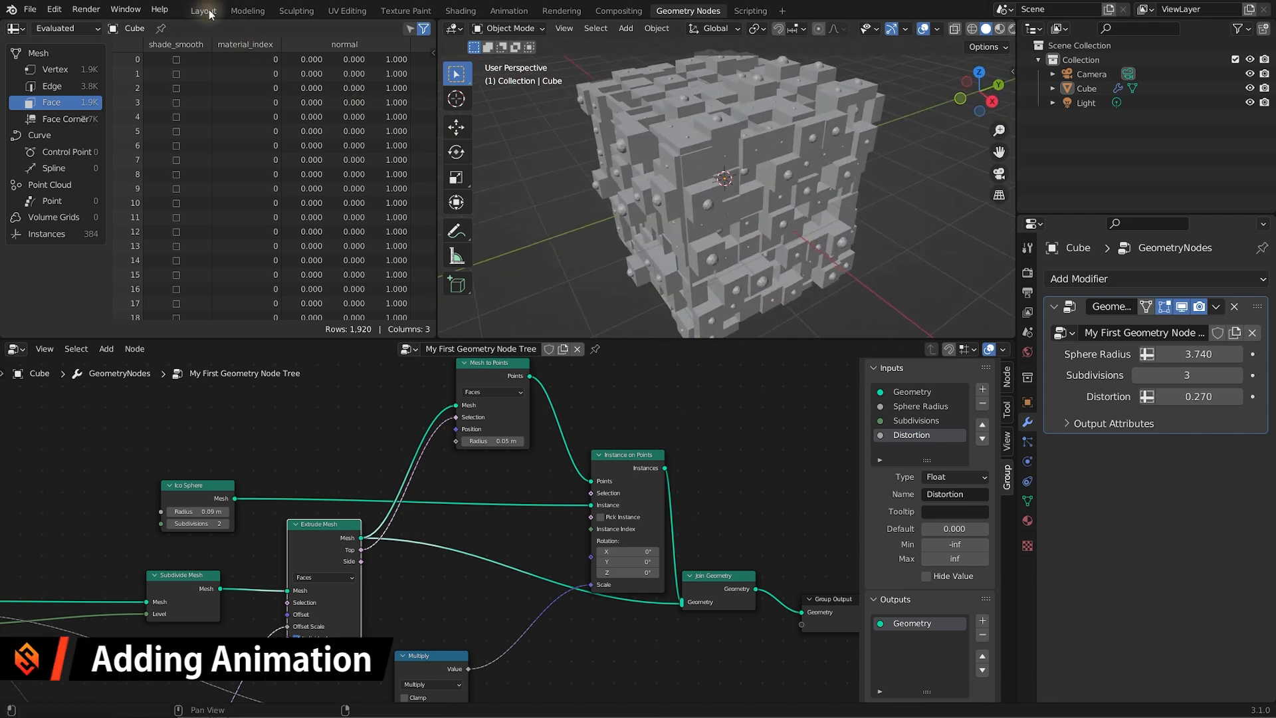
Open the Layout workspace and scrub the timeline back to frame 1
left_click(201, 13)
left_click_drag(238, 685, 350, 619)
middle_click_drag(438, 398, 397, 648)
scroll(606, 404, "up", 2)
left_click_drag(365, 611, 10, 640)
key("Escape")
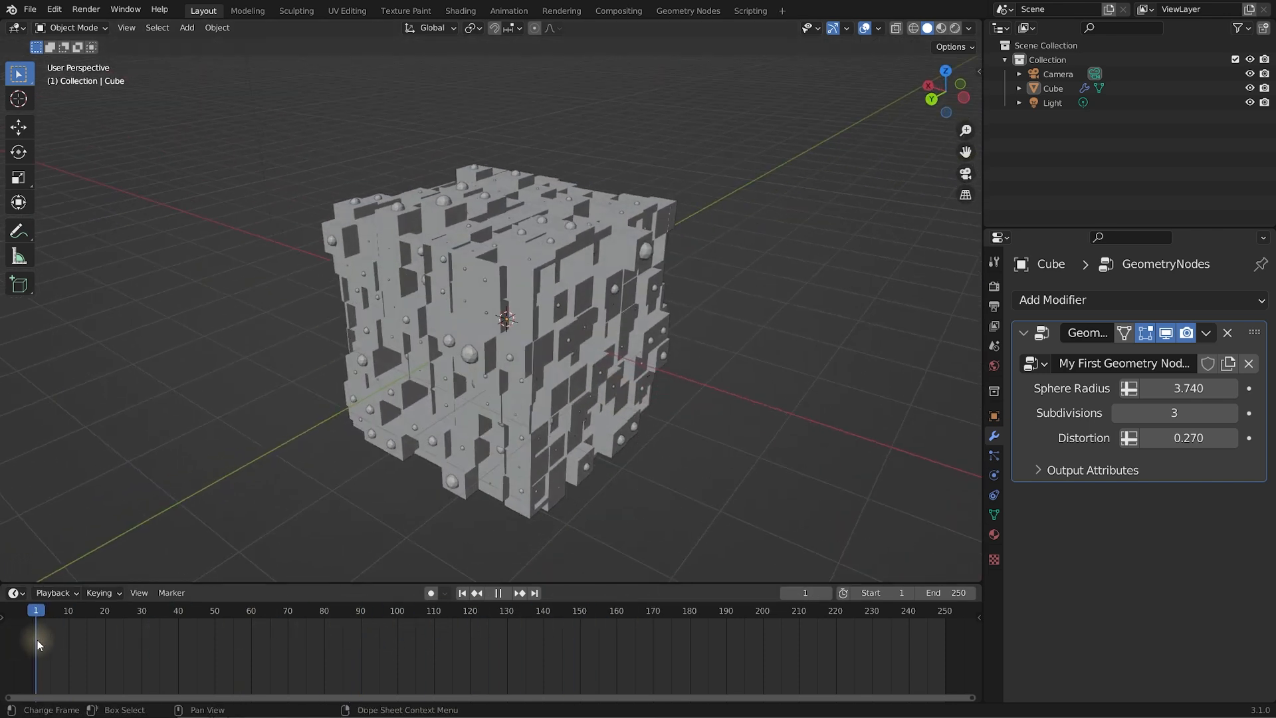
Return to the Geometry Nodes workspace and move Group Input farther from Subdivide Mesh to make room
left_click(683, 14)
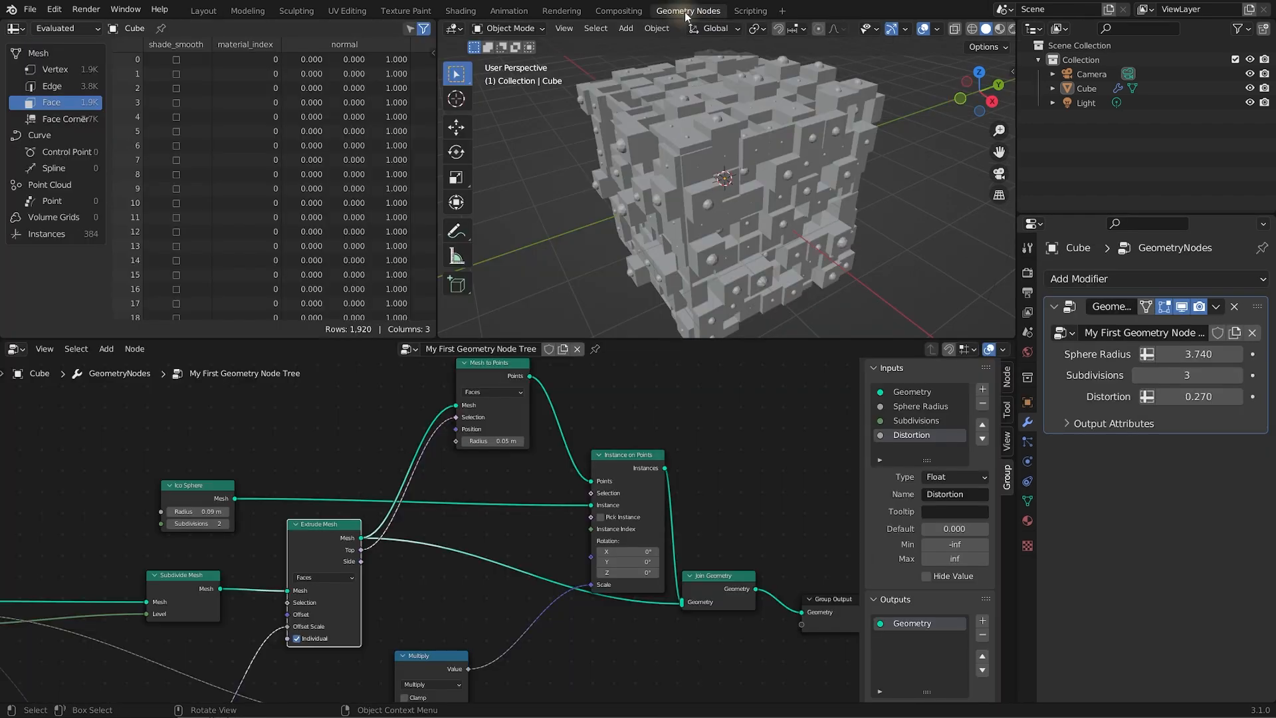
middle_click_drag(262, 536, 350, 483)
left_click_drag(326, 577, 297, 563)
middle_click_drag(297, 562, 338, 588)
left_click(253, 421)
left_click_drag(253, 420, 132, 425)
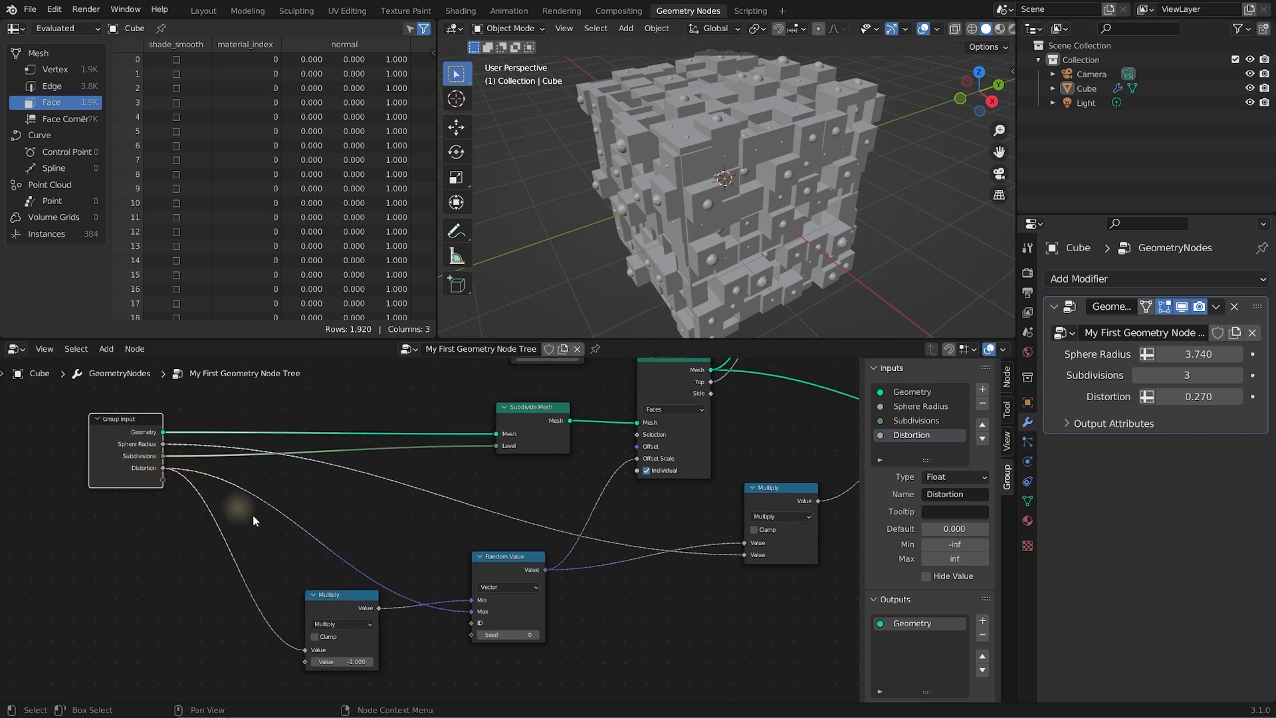
Set the Random Value node's Seed to 49 and nudge the node into a clearer position
middle_click_drag(254, 521, 239, 524)
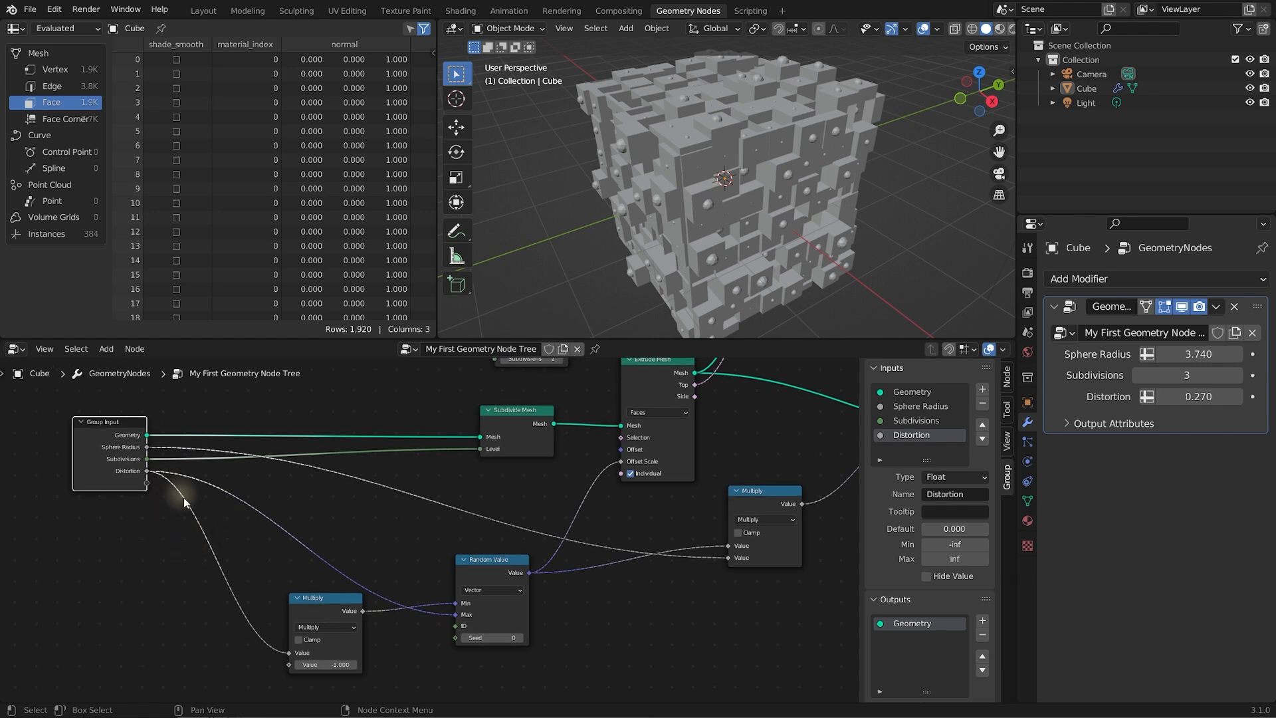
mouse_move(684, 185)
middle_mouse_down()
mouse_move(706, 212)
mouse_move(674, 196)
mouse_move(694, 177)
middle_mouse_up()
left_click_drag(498, 560, 486, 542)
scroll(546, 624, "up", 1)
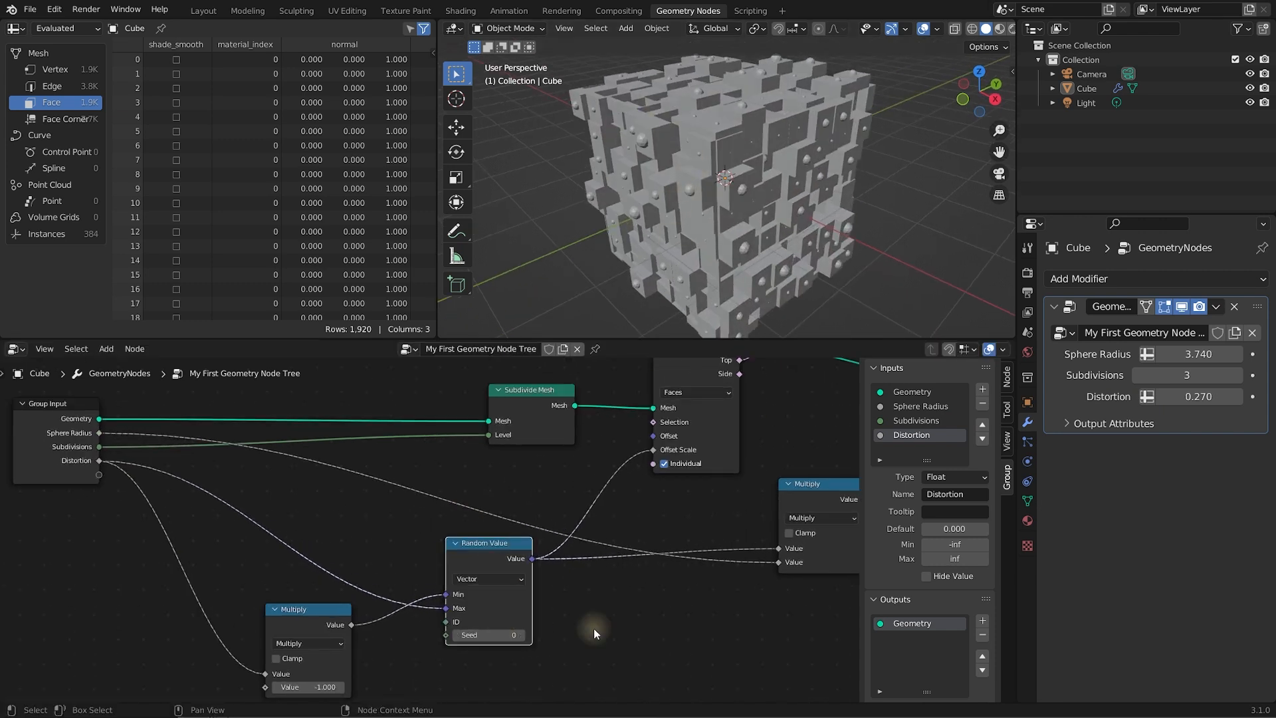
scroll(553, 596, "up", 1)
left_click_drag(492, 517, 478, 526)
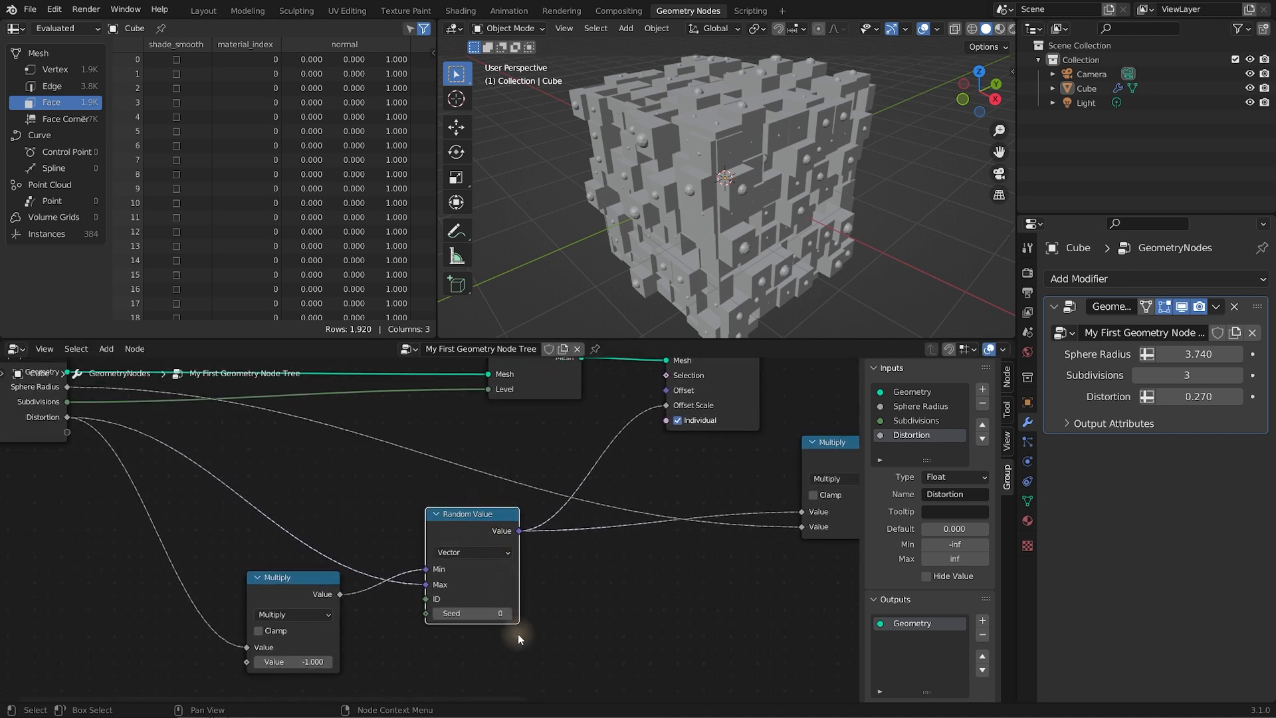
left_click_drag(481, 614, 518, 614)
middle_click_drag(691, 206, 709, 217)
mouse_move(489, 610)
left_mouse_down()
mouse_move(535, 612)
mouse_move(501, 611)
left_mouse_up()
middle_click_drag(388, 553, 540, 545)
middle_click_drag(378, 523, 442, 537)
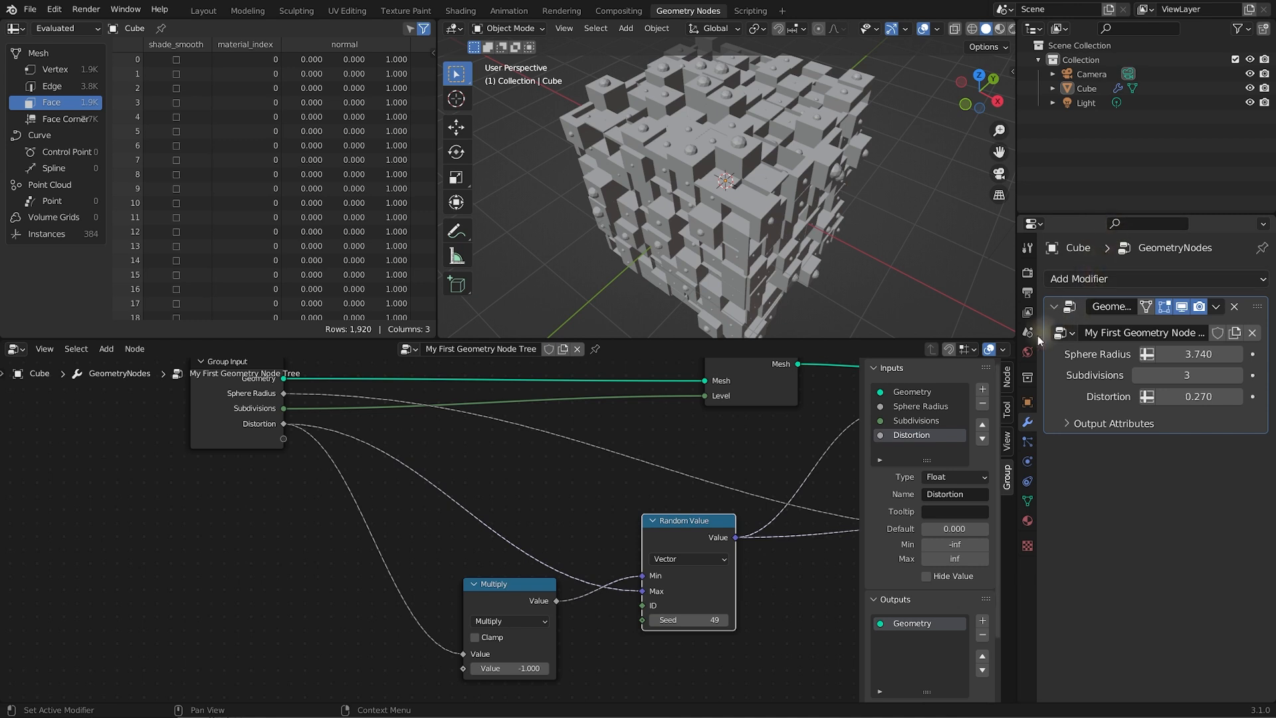
middle_click_drag(693, 194, 673, 191)
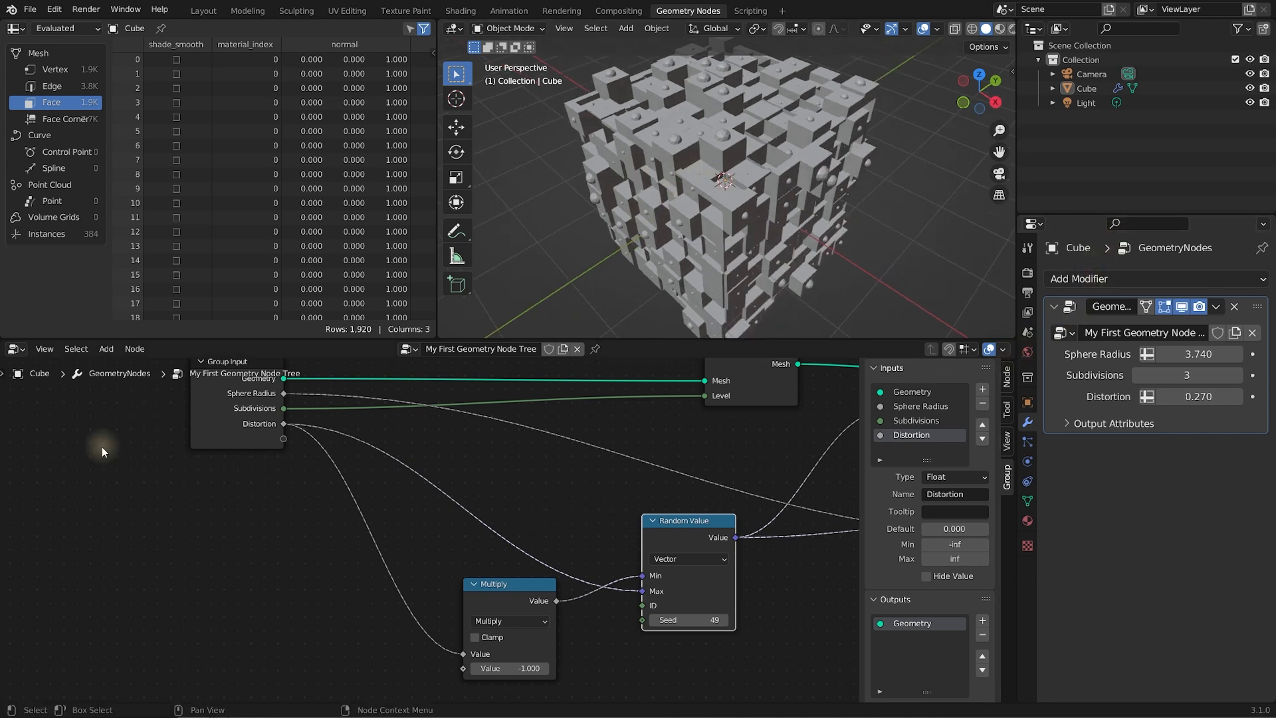
Add a Math node below Group Input and set its operation to Sine
middle_click_drag(95, 492, 152, 486)
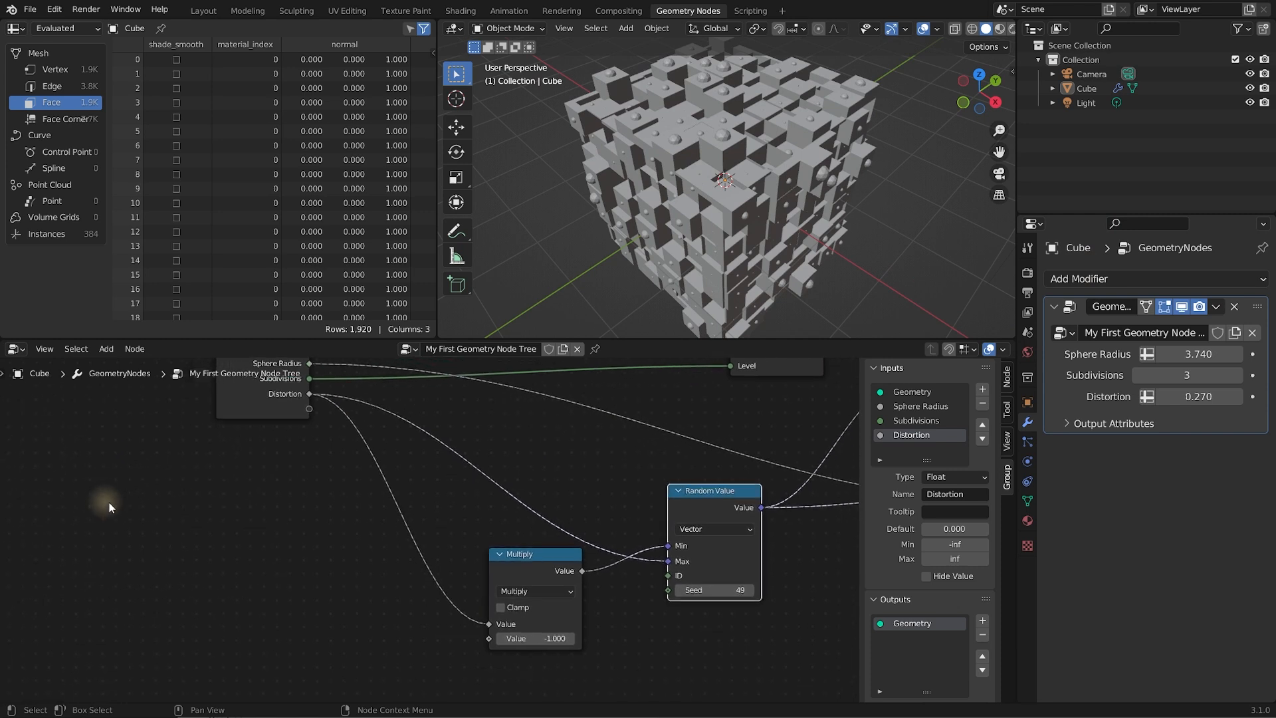
key("shift+a")
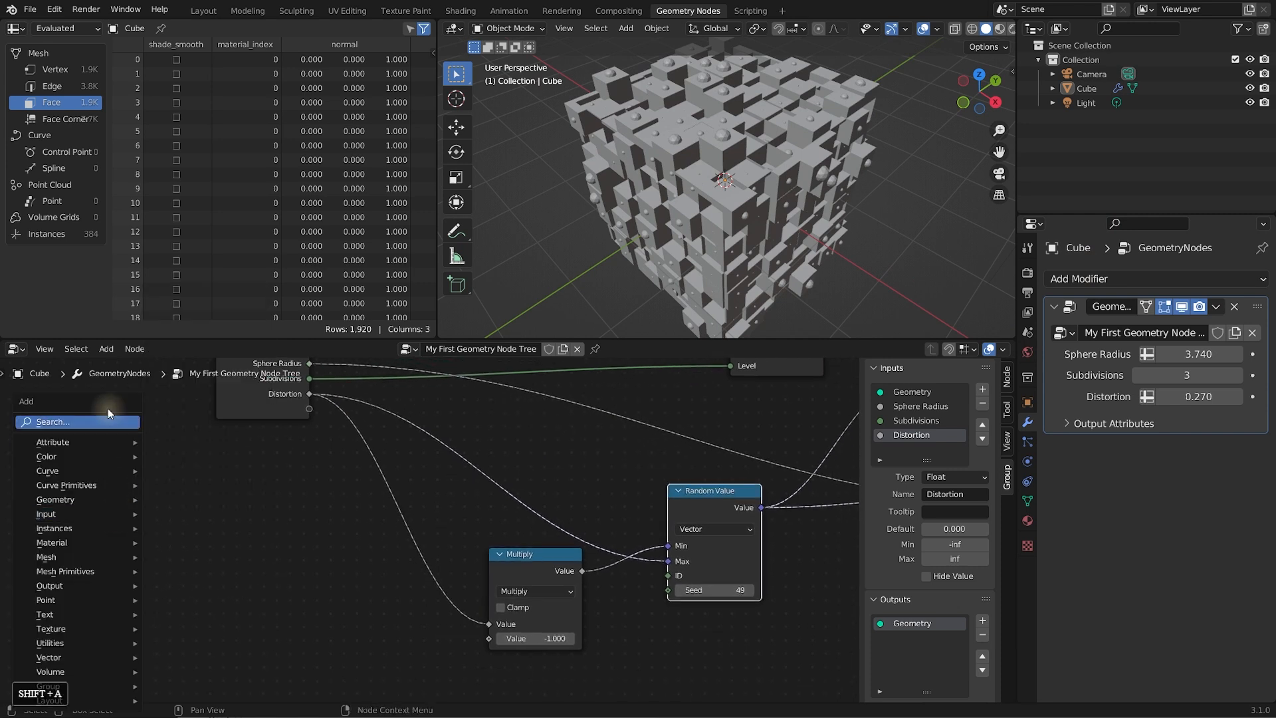
left_click(91, 426)
type("math")
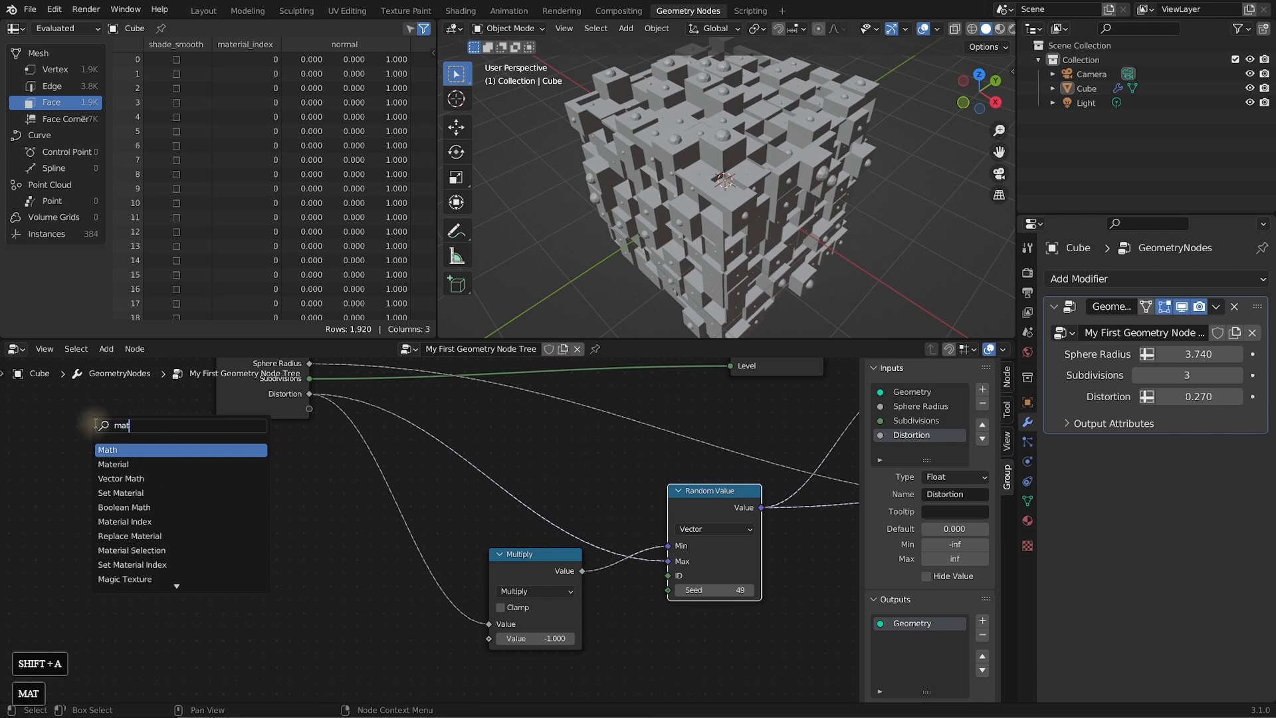
left_click(122, 452)
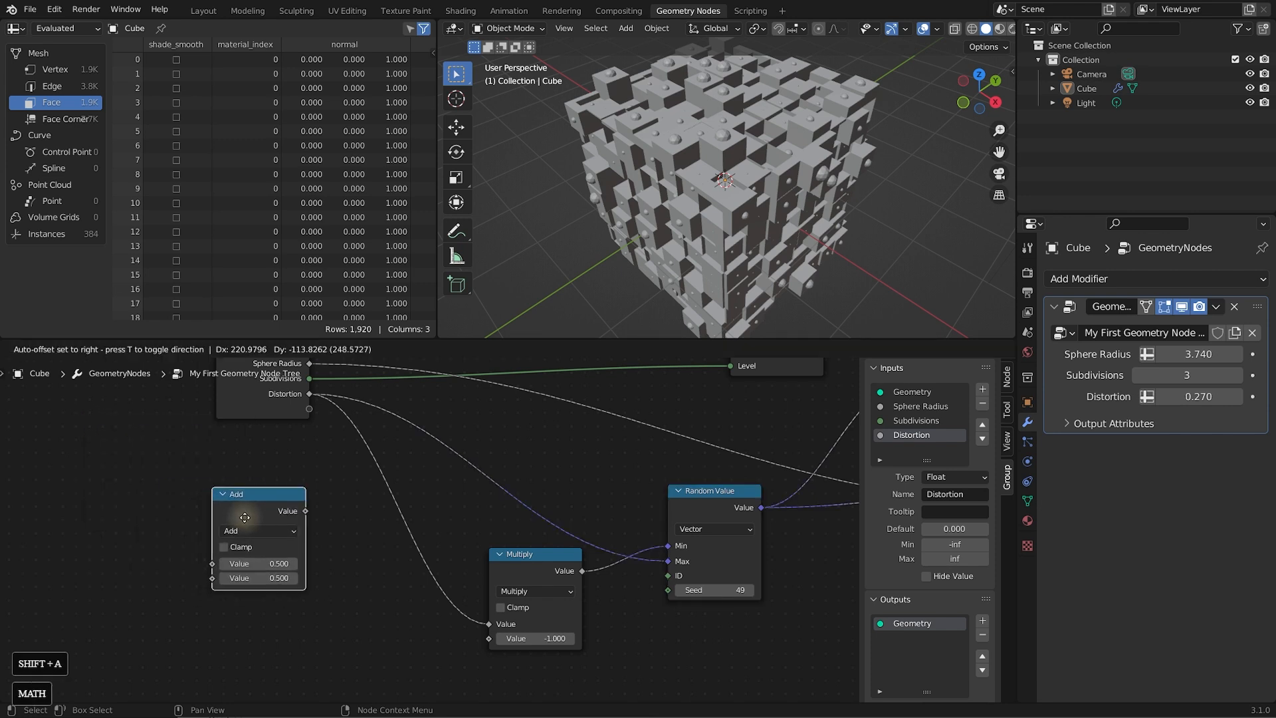
left_click(245, 519)
left_click(256, 531)
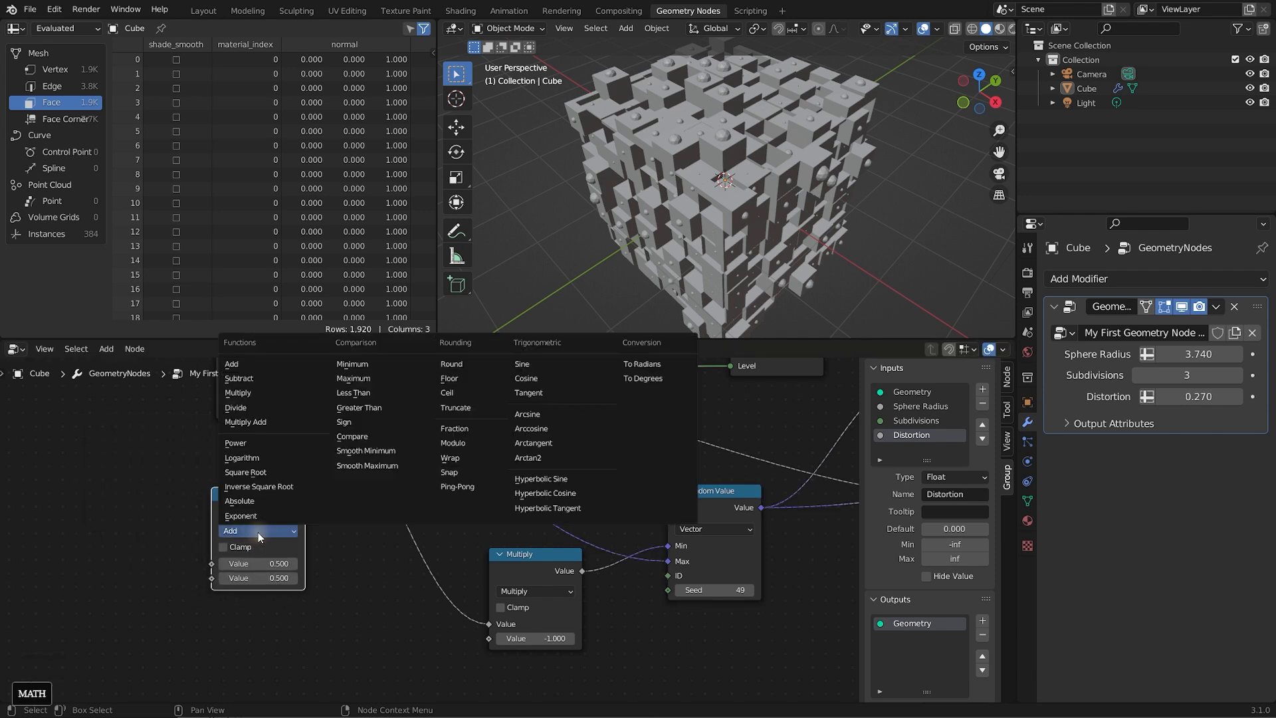
left_click(523, 366)
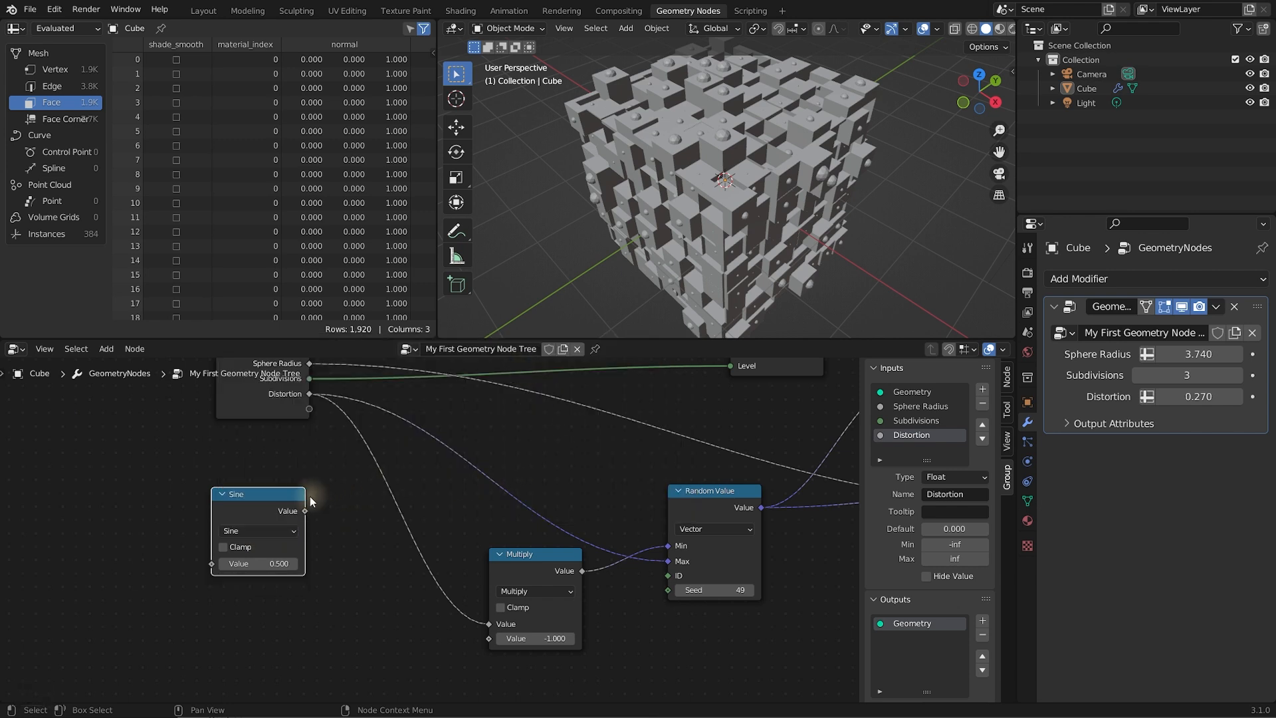
Replace the Distortion links by connecting Sine's Value output to the Multiply node's first input and Random Value's Max
left_click_drag(305, 510, 387, 463)
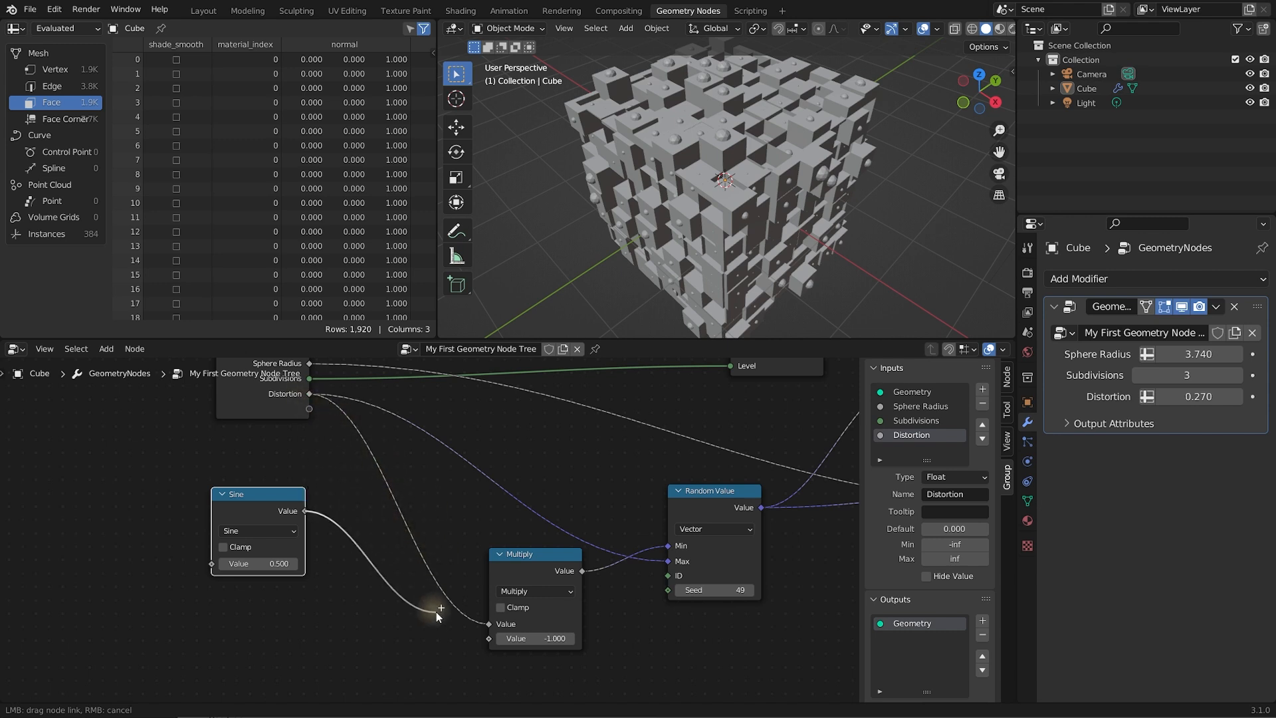
left_click_drag(490, 625, 489, 624)
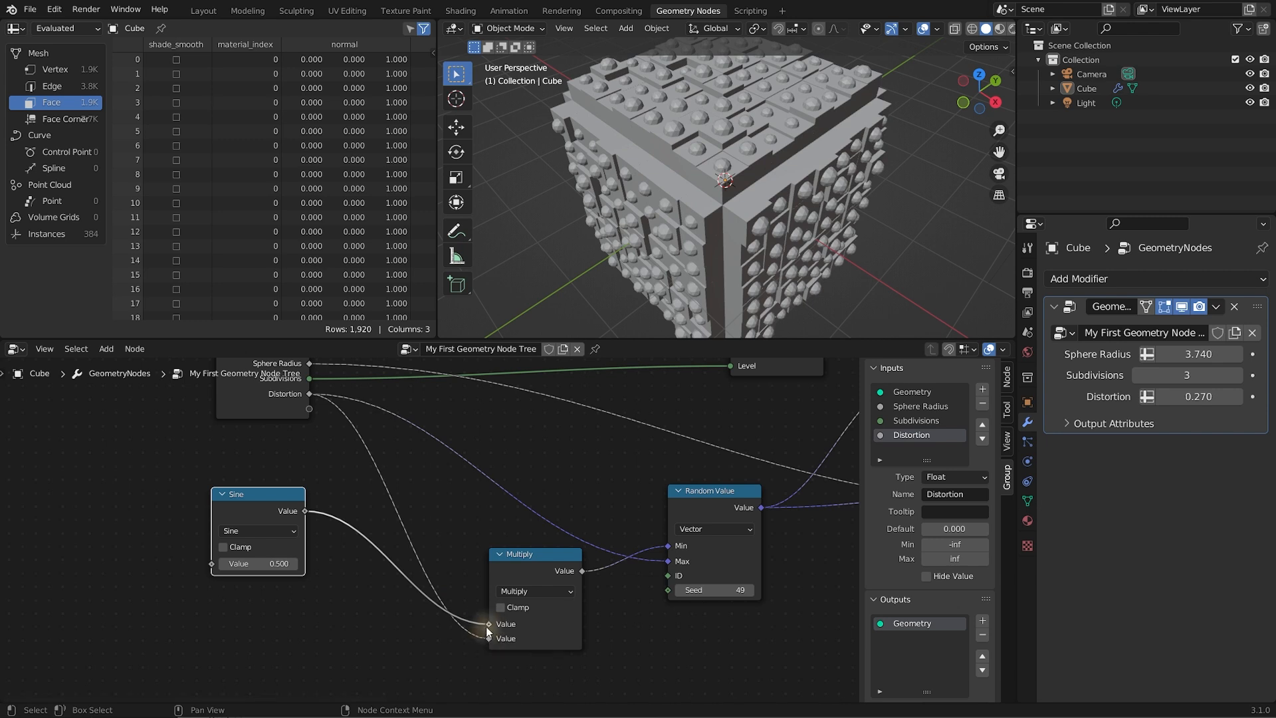
left_click_drag(488, 637, 432, 645)
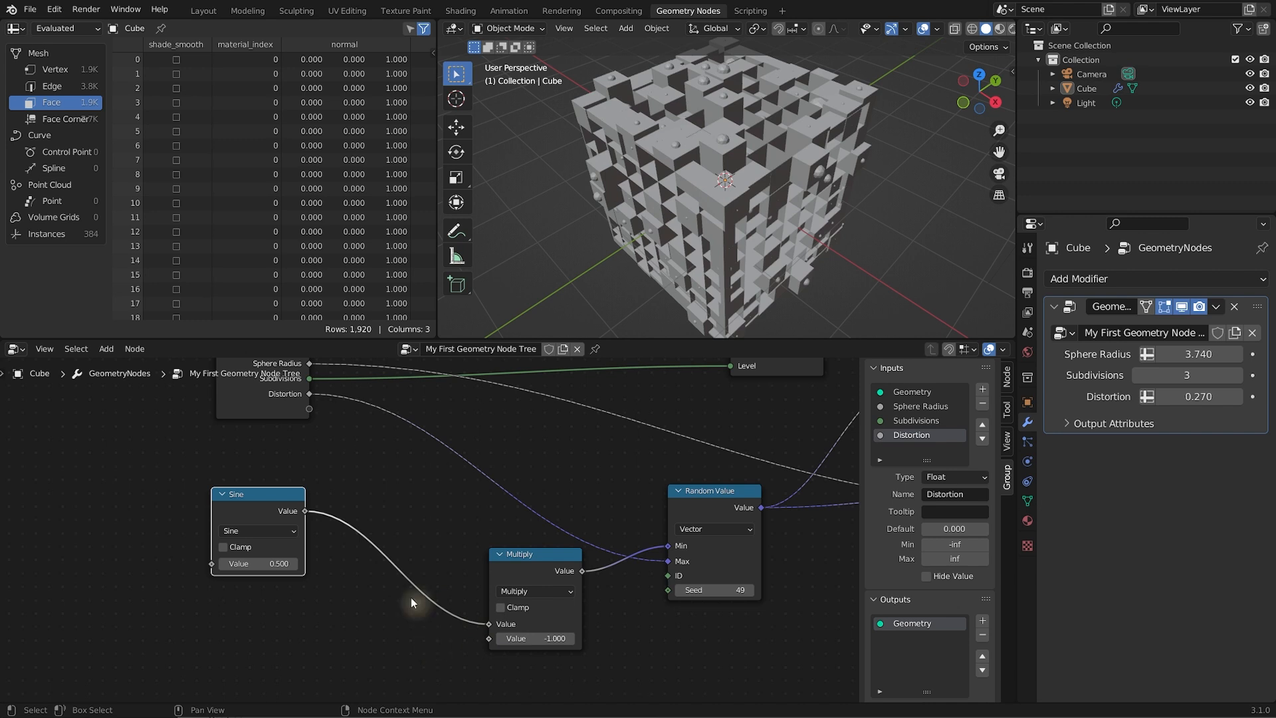
left_click_drag(305, 511, 669, 570)
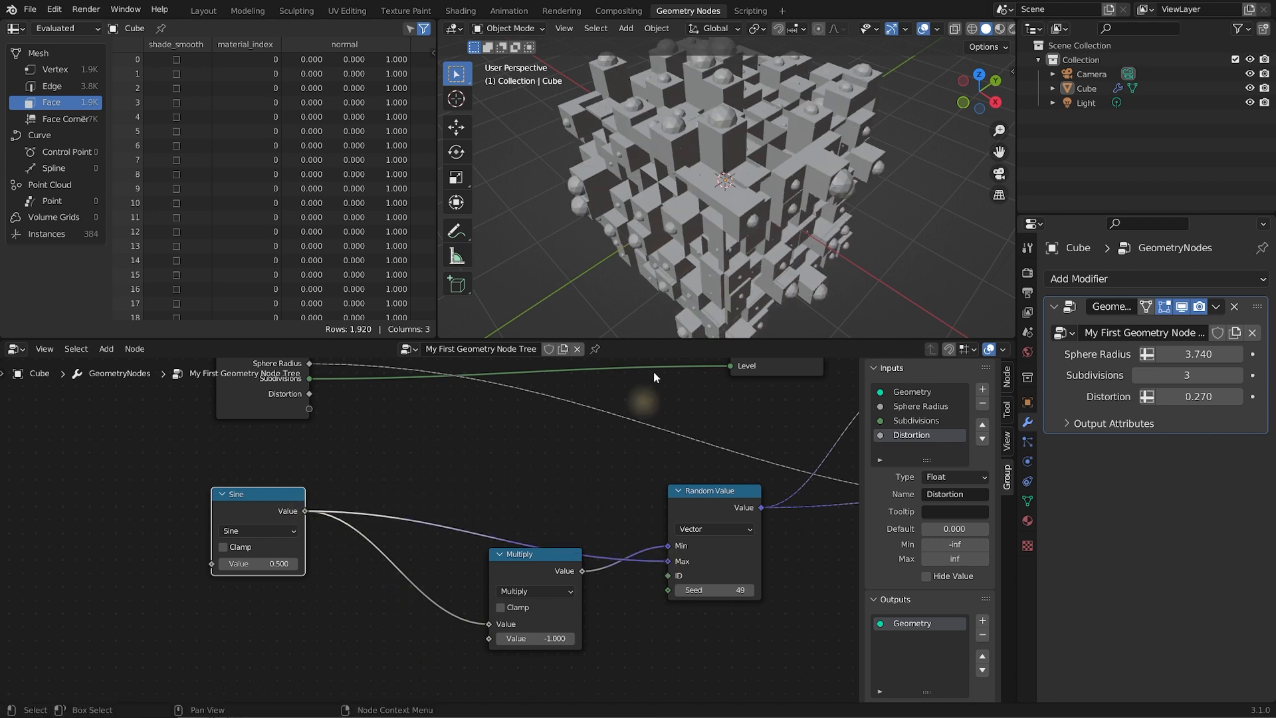
Adjust the Sine node's value to 0.430 and shift the node to make room below Group Input
left_click_drag(265, 565, 362, 588)
middle_click_drag(399, 454, 440, 482)
left_click_drag(308, 518, 326, 545)
middle_click_drag(407, 490, 391, 495)
Add a second Math node set to Multiply between Group Input and the Random Value node
key("shift+a")
type("math")
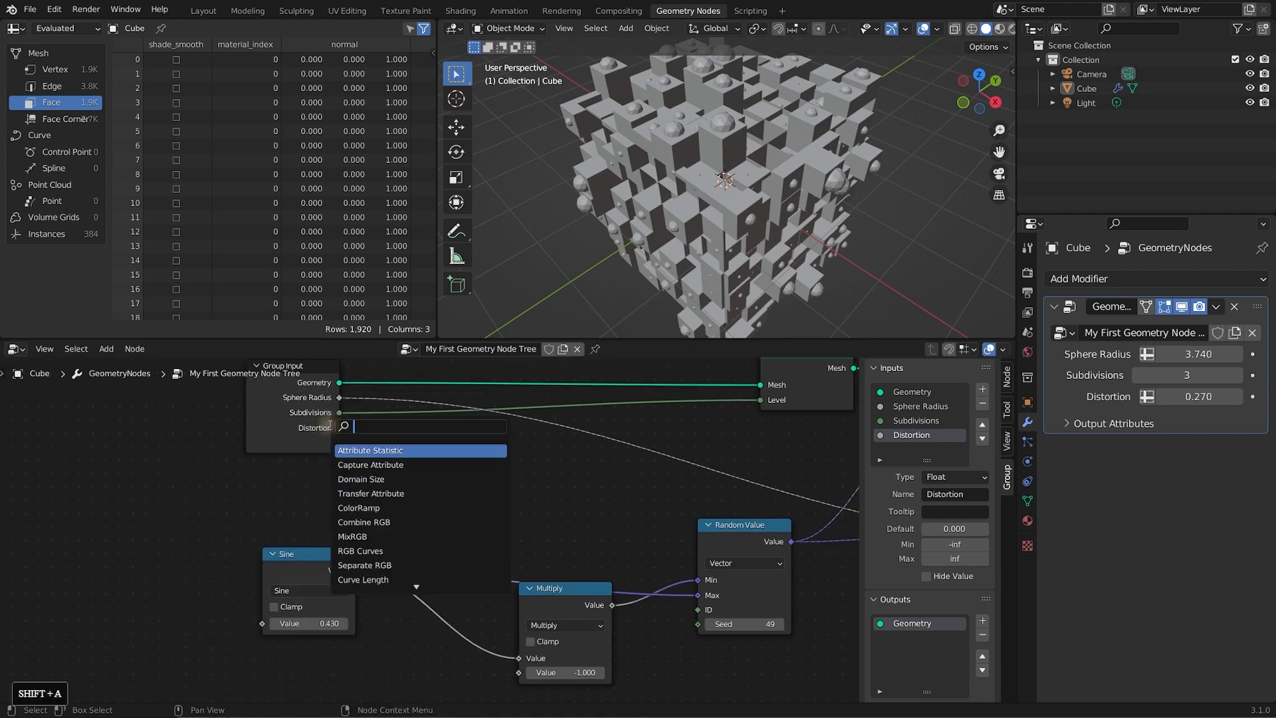
left_click(358, 454)
left_click(461, 482)
left_click(461, 484)
left_click(464, 551)
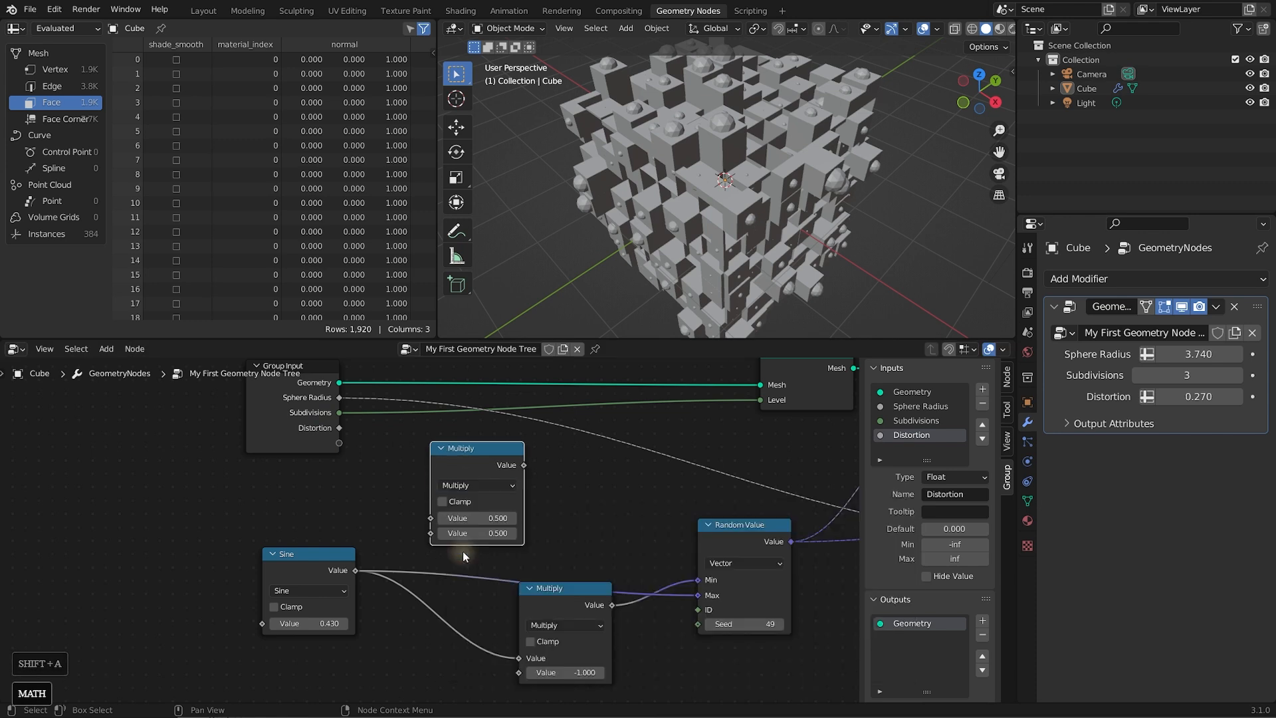
Connect Distortion and Sine's Value output to the new Multiply node's two inputs, and move Sine farther away
left_click_drag(338, 428, 430, 521)
left_click_drag(356, 569, 359, 566)
left_click_drag(428, 533, 428, 533)
left_click_drag(309, 554, 177, 550)
Feed the new Multiply output into Random Value's Max and the -1.000 Multiply node's first input, and tidy the node layout
left_click_drag(468, 455, 479, 669)
left_click_drag(552, 587, 547, 460)
left_click_drag(184, 564, 154, 615)
left_click_drag(466, 471, 703, 596)
left_click_drag(582, 459, 585, 577)
middle_click_drag(609, 503, 651, 479)
Set the modifier's Distortion to 0.090 and the Sine node's value to 11.130
left_click_drag(198, 647, 259, 648)
left_click_drag(1220, 396, 1205, 397)
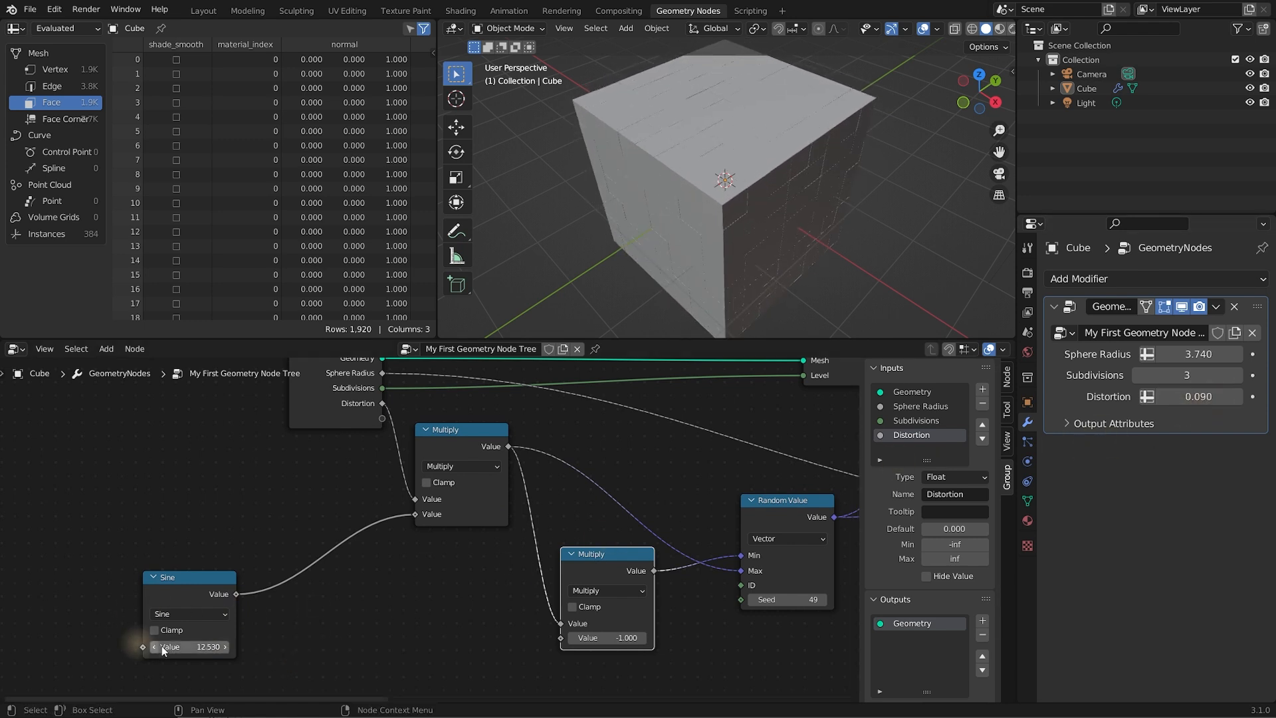
left_click_drag(193, 647, 284, 604)
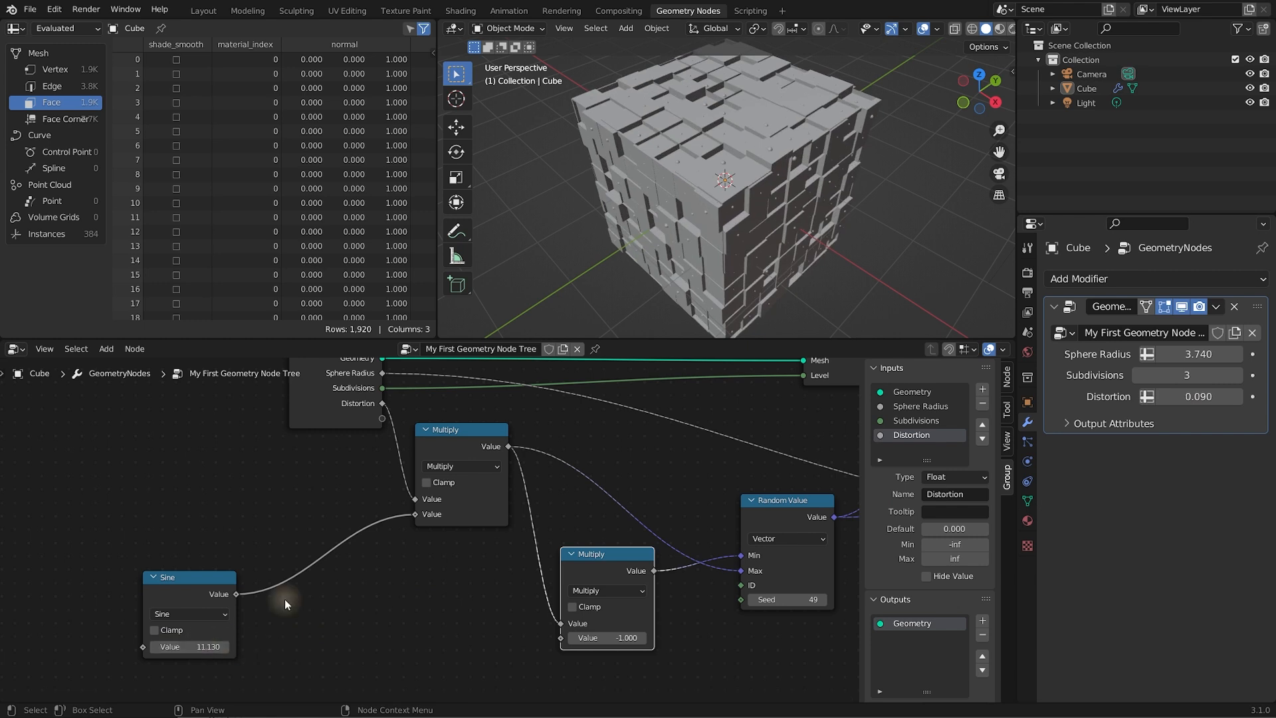
Split the node editor horizontally and turn the new lower area into a Timeline
left_click_drag(307, 702, 289, 698)
right_click(303, 707)
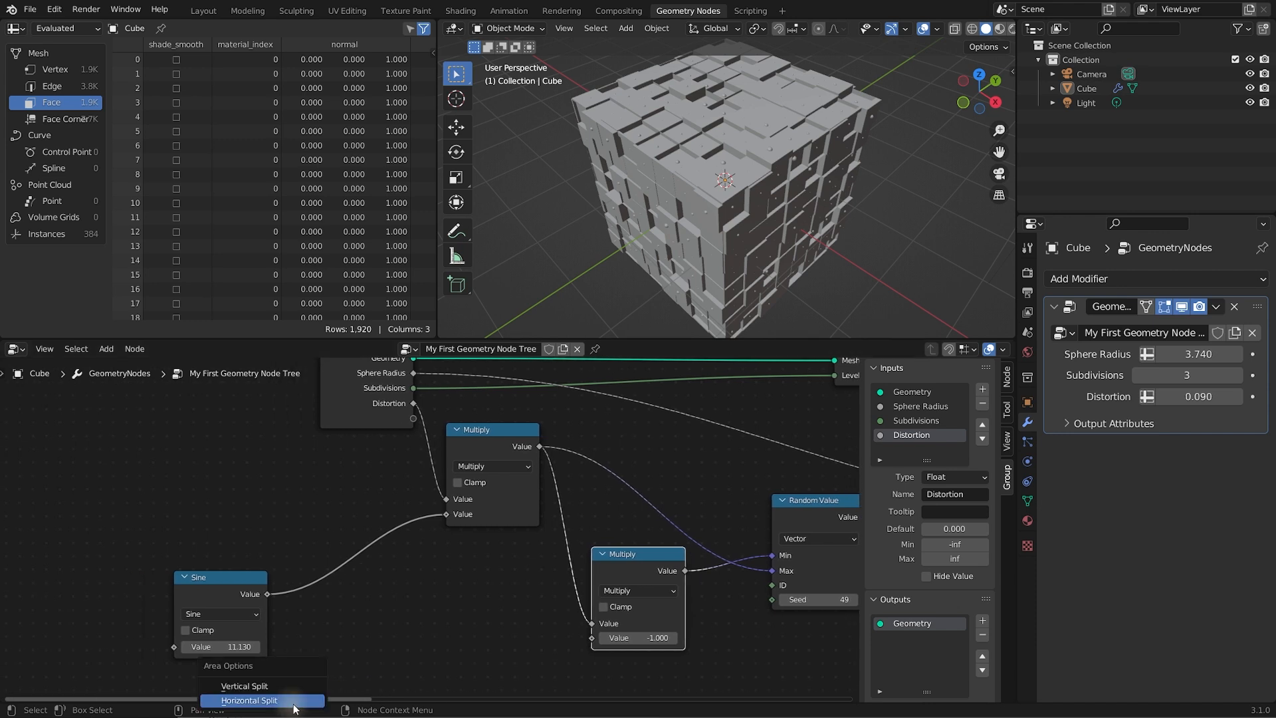
left_click(284, 702)
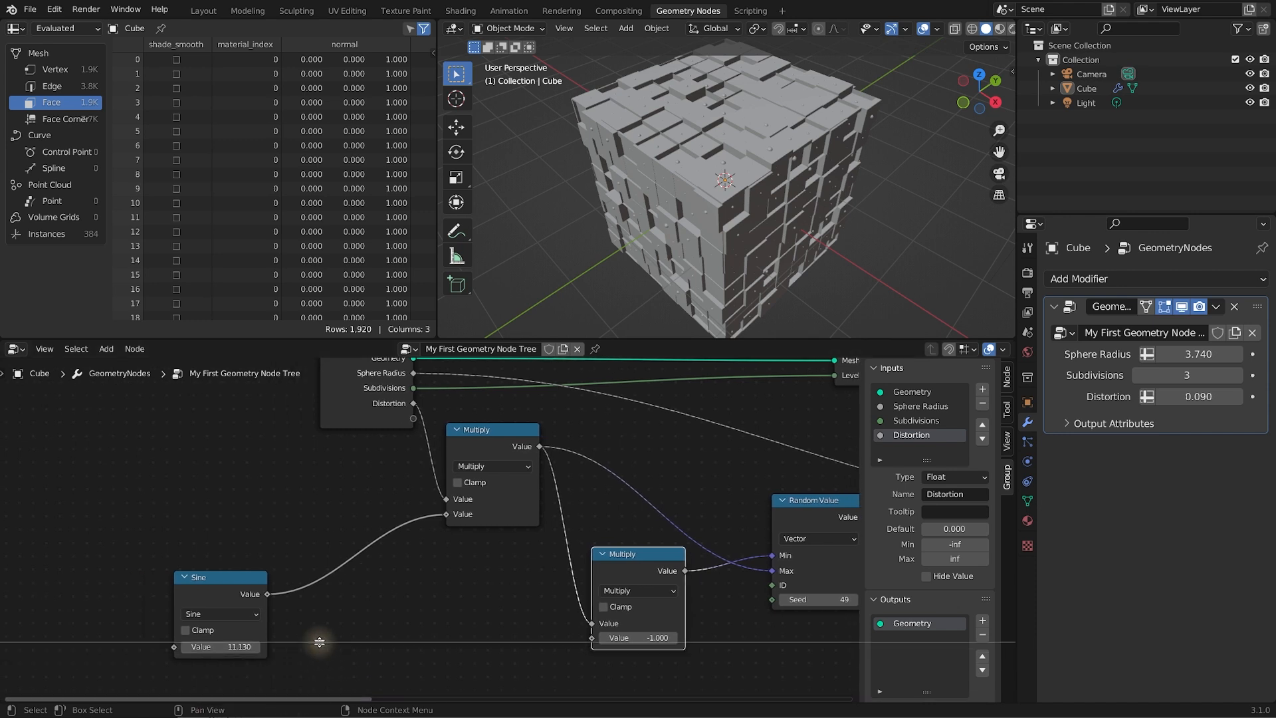
left_click(318, 636)
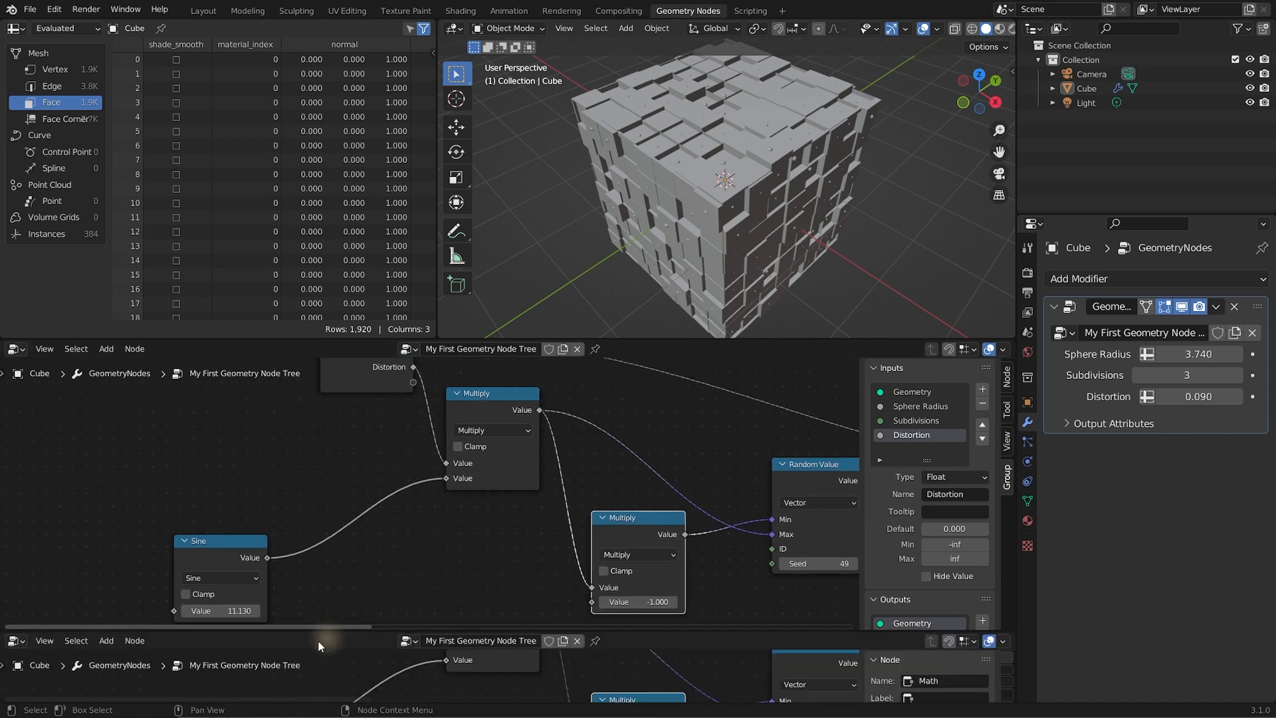
left_click(22, 641)
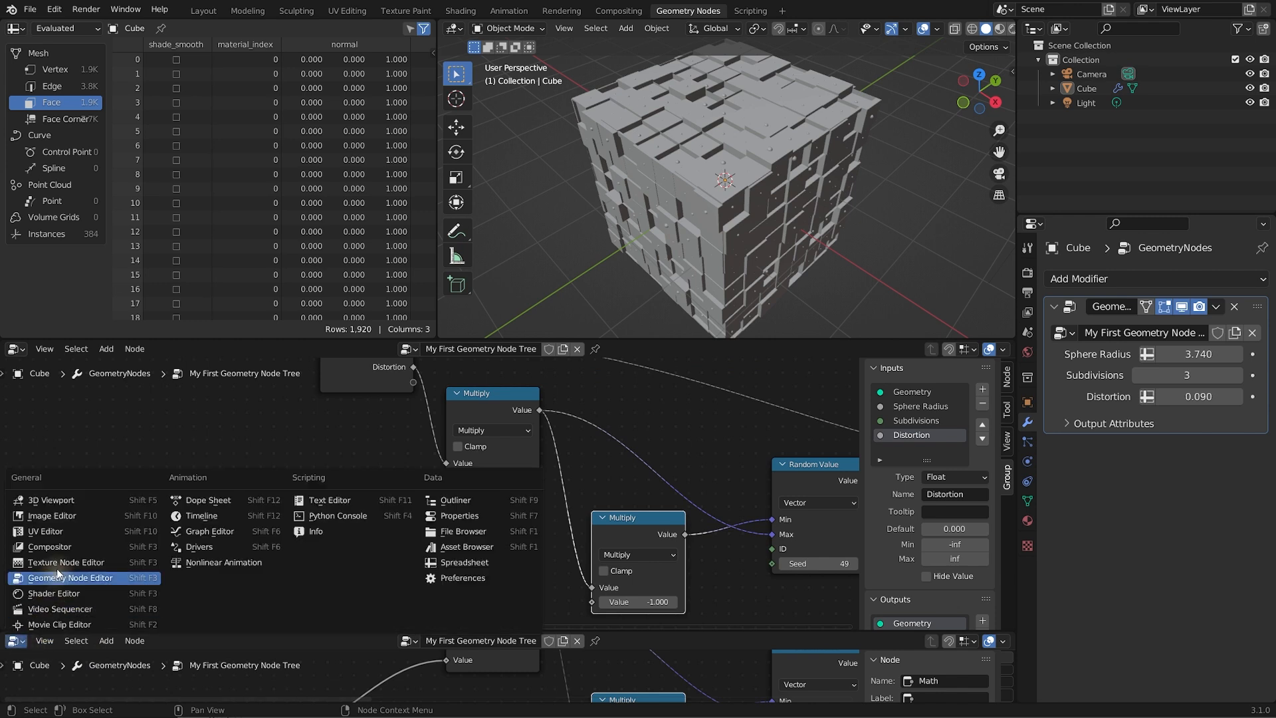
left_click(212, 517)
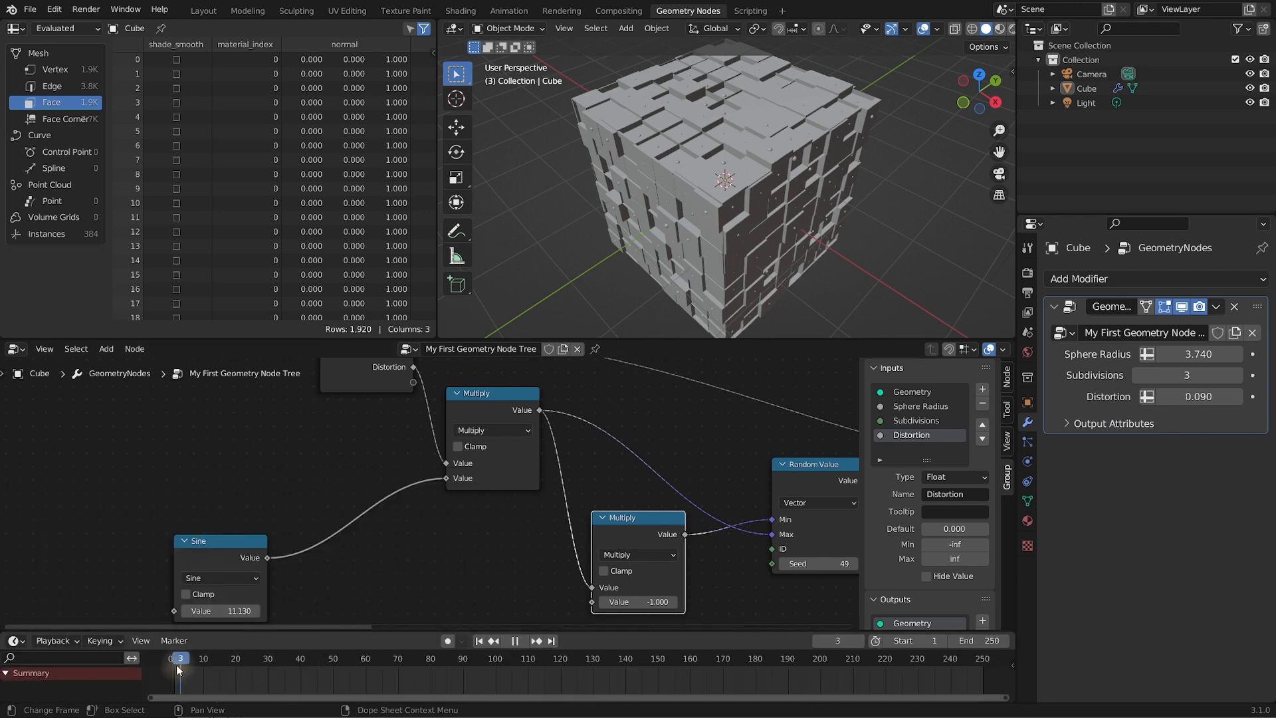
key("Escape")
Move the Sine node slightly higher and drive its value with the expression #frame
left_click_drag(227, 543, 212, 505)
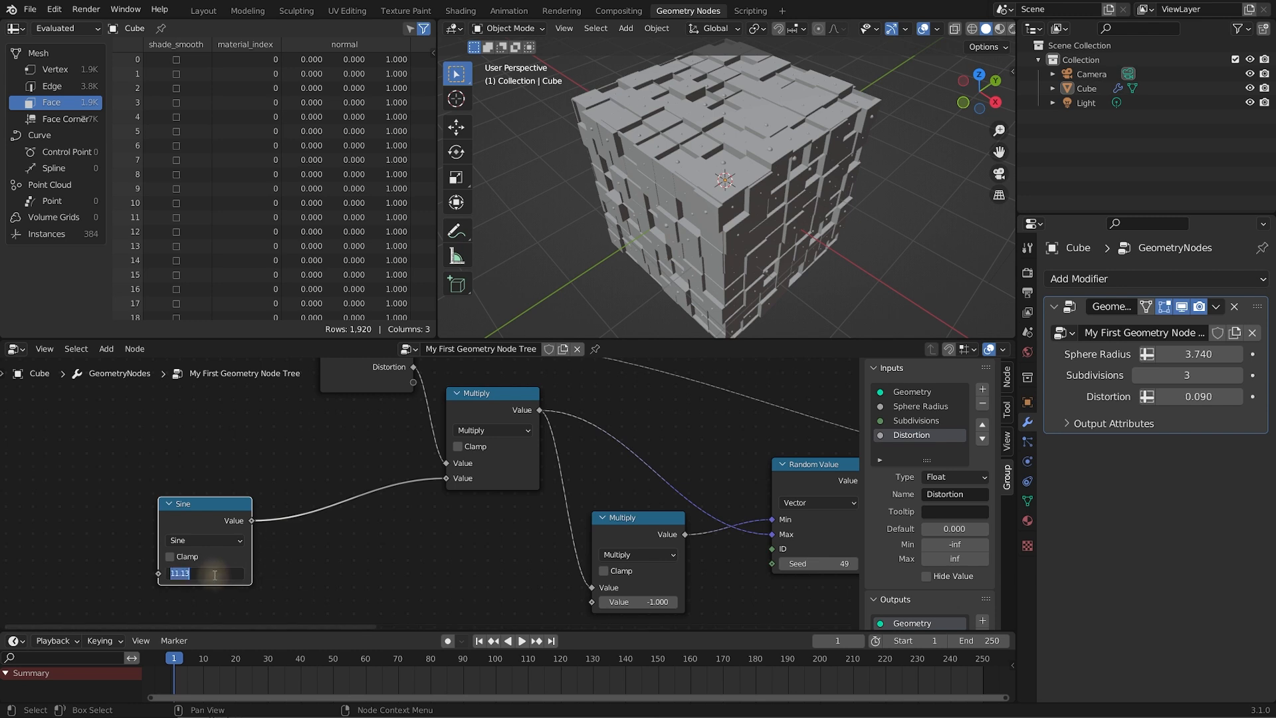
type("#")
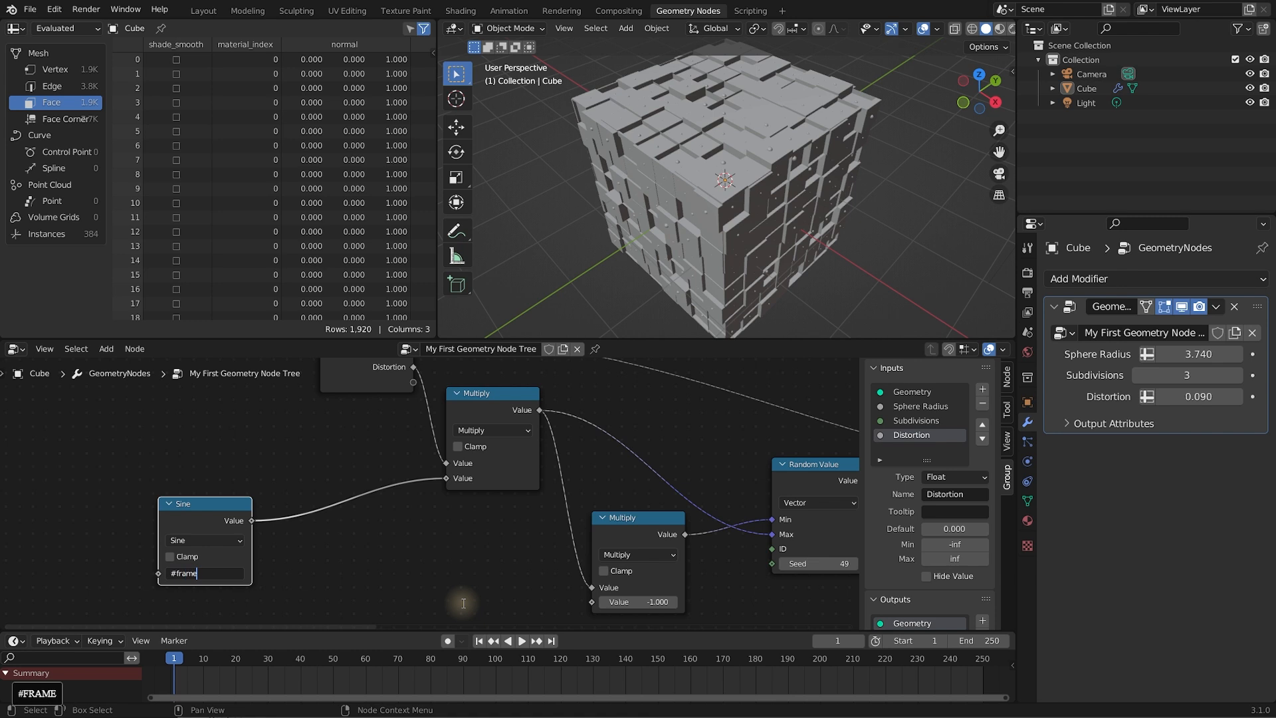
type("frame")
key("Return")
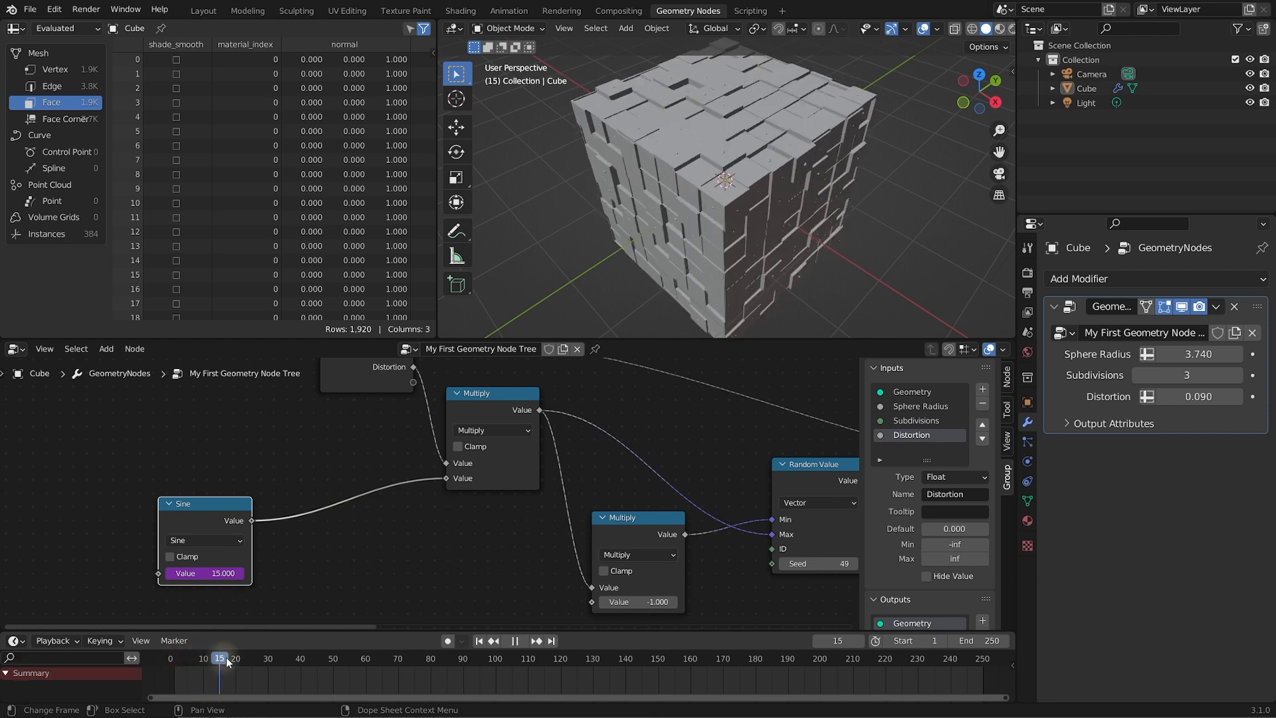
Scrub and play the timeline from frame 1 to examine the speed of the Sine-driven animation
left_click_drag(266, 662, 174, 658)
key("space")
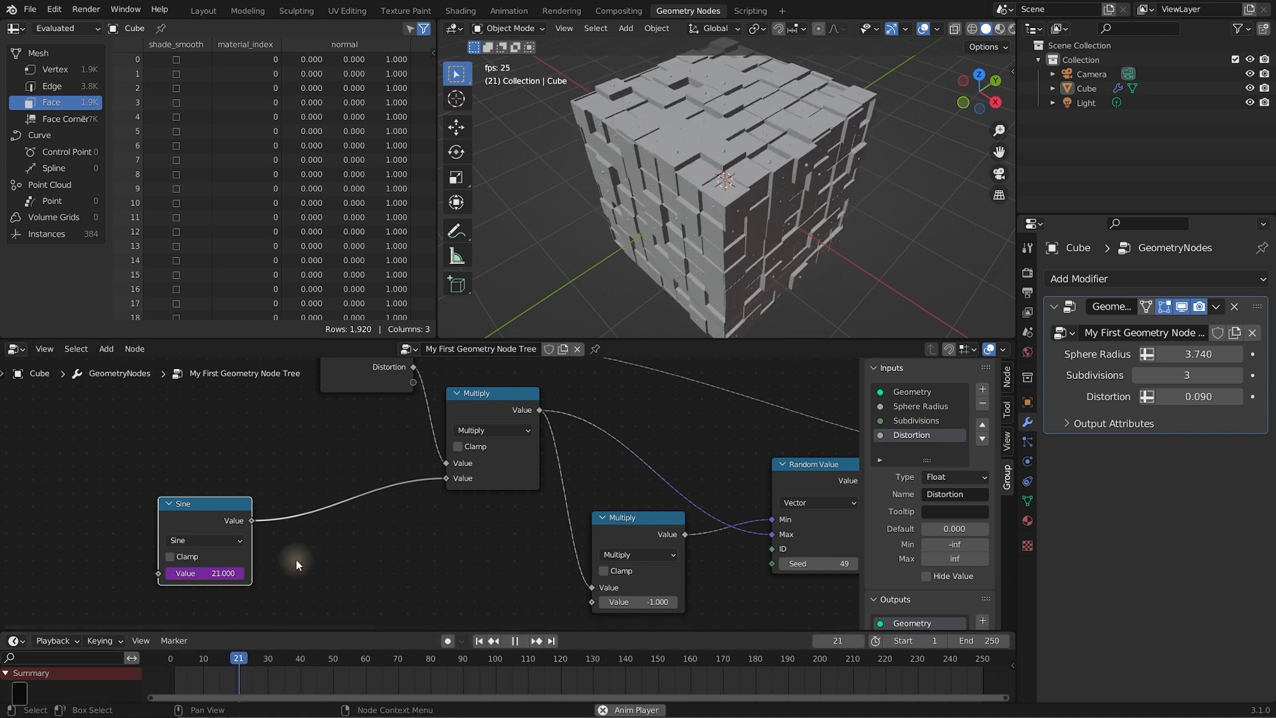
key("space")
left_click_drag(297, 658, 176, 659)
key("space")
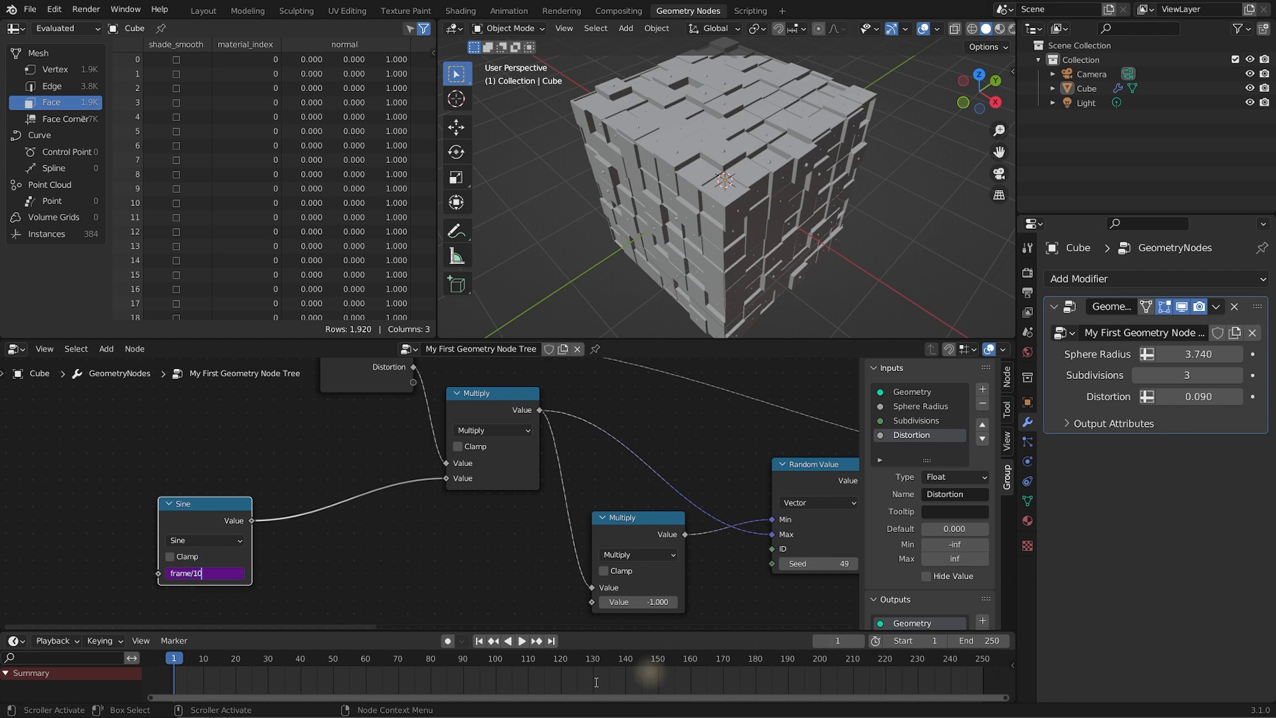
Change the Sine value's driver expression to frame/10
left_click_drag(207, 572, 159, 570)
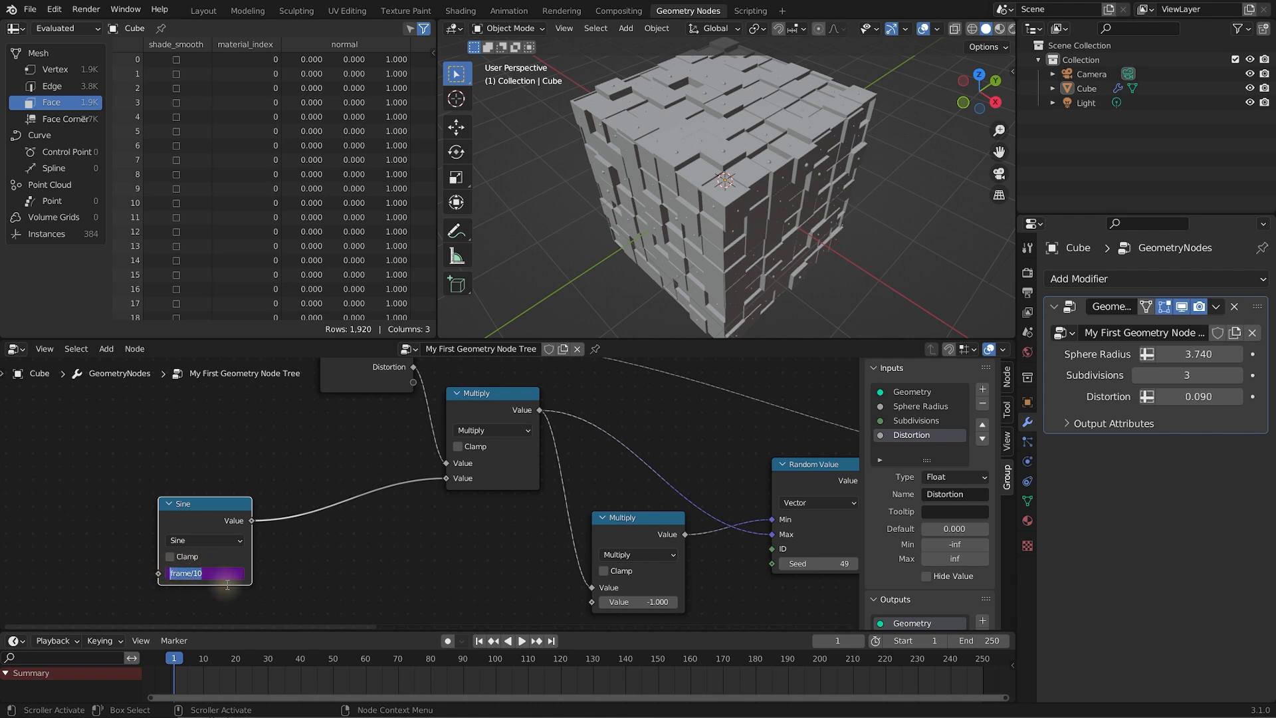
key("Return")
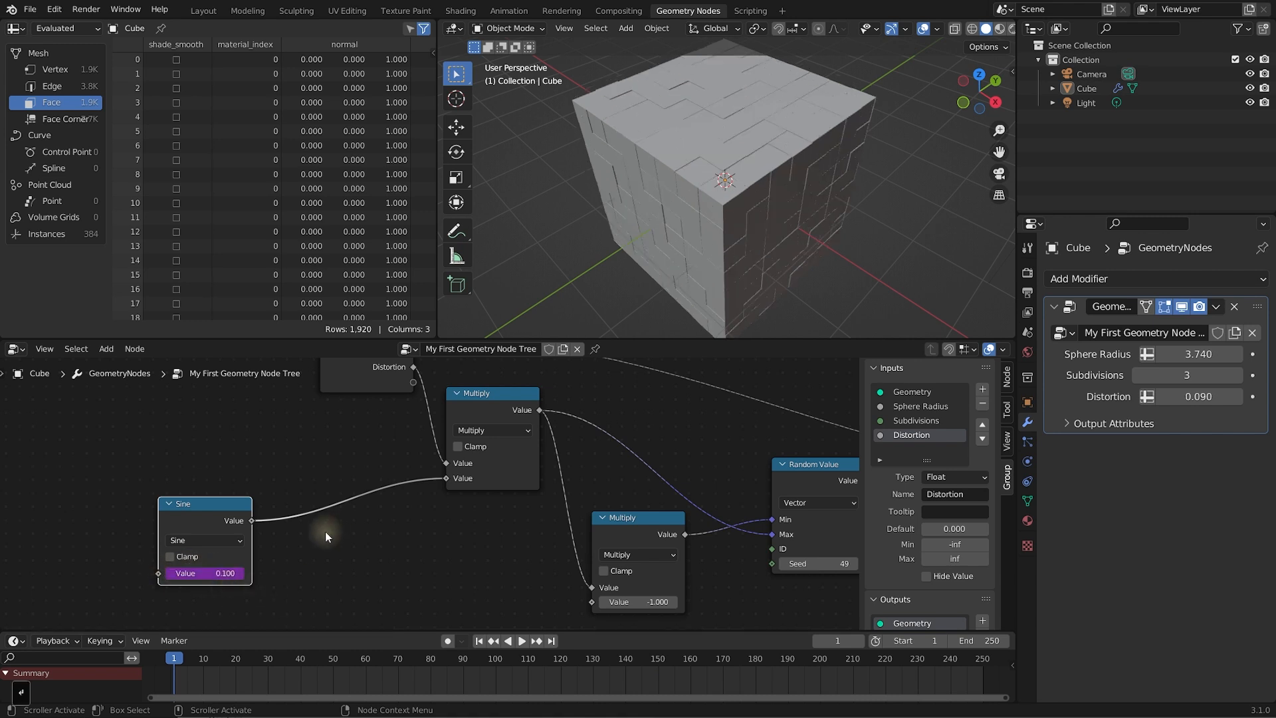
Play and scrub the slowed animation to examine how the cube's extrusions change, stopping at frame 157
key("space")
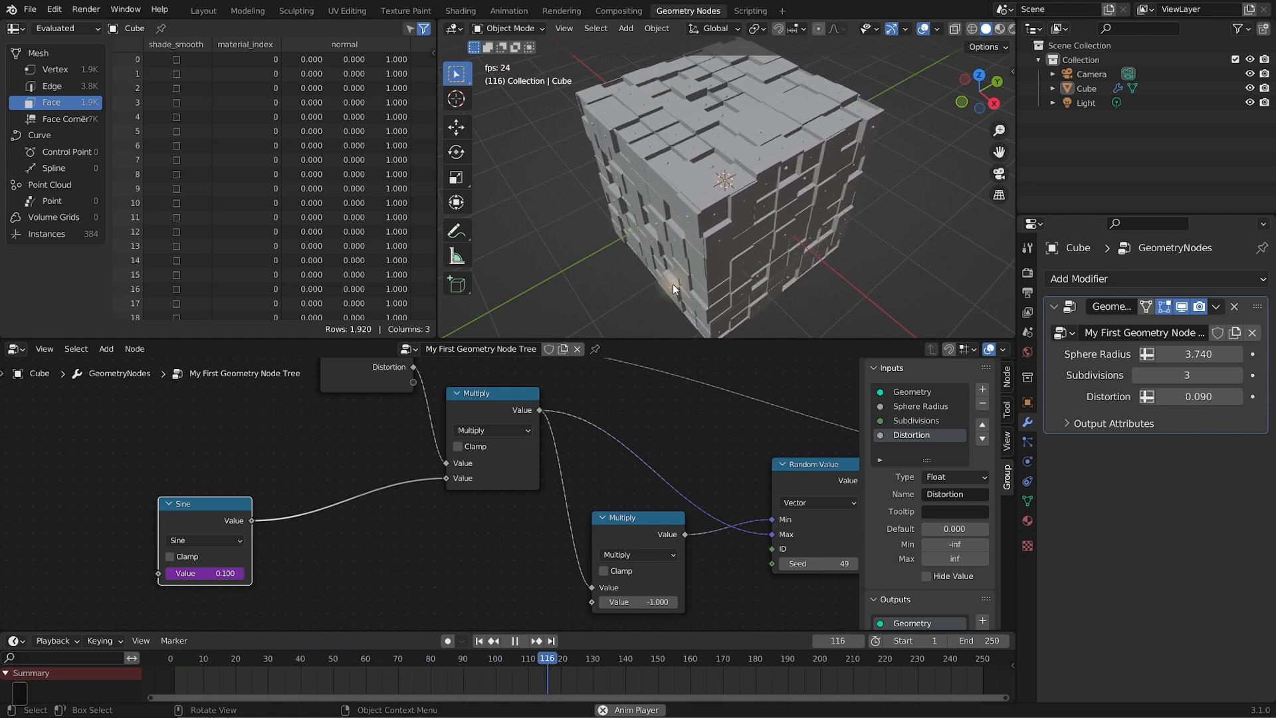
key("space")
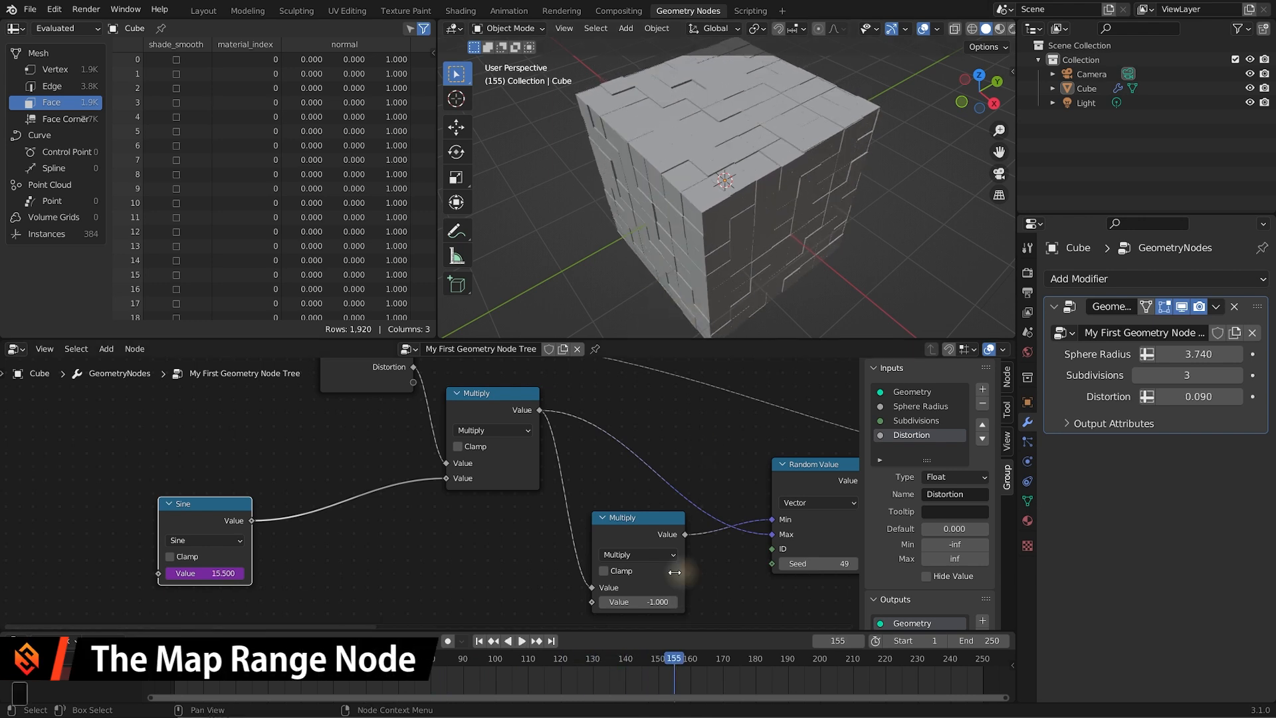
left_click_drag(673, 659, 570, 658)
key("space")
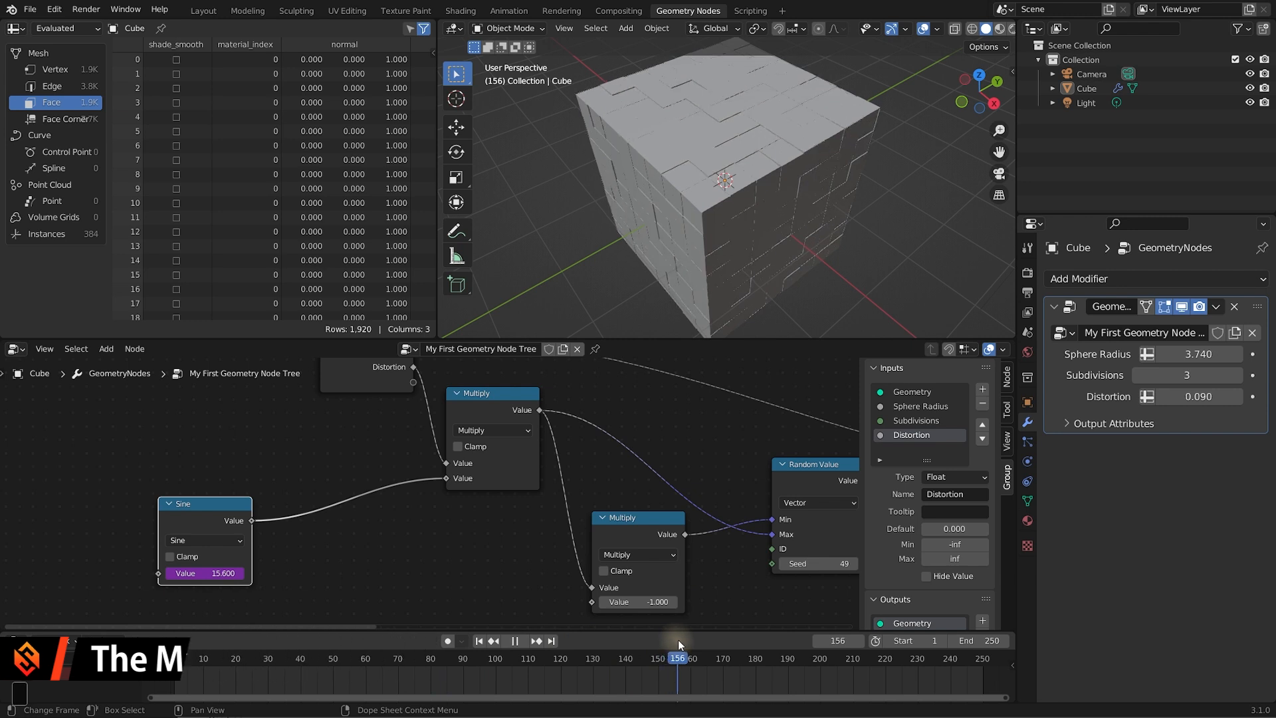
key("space")
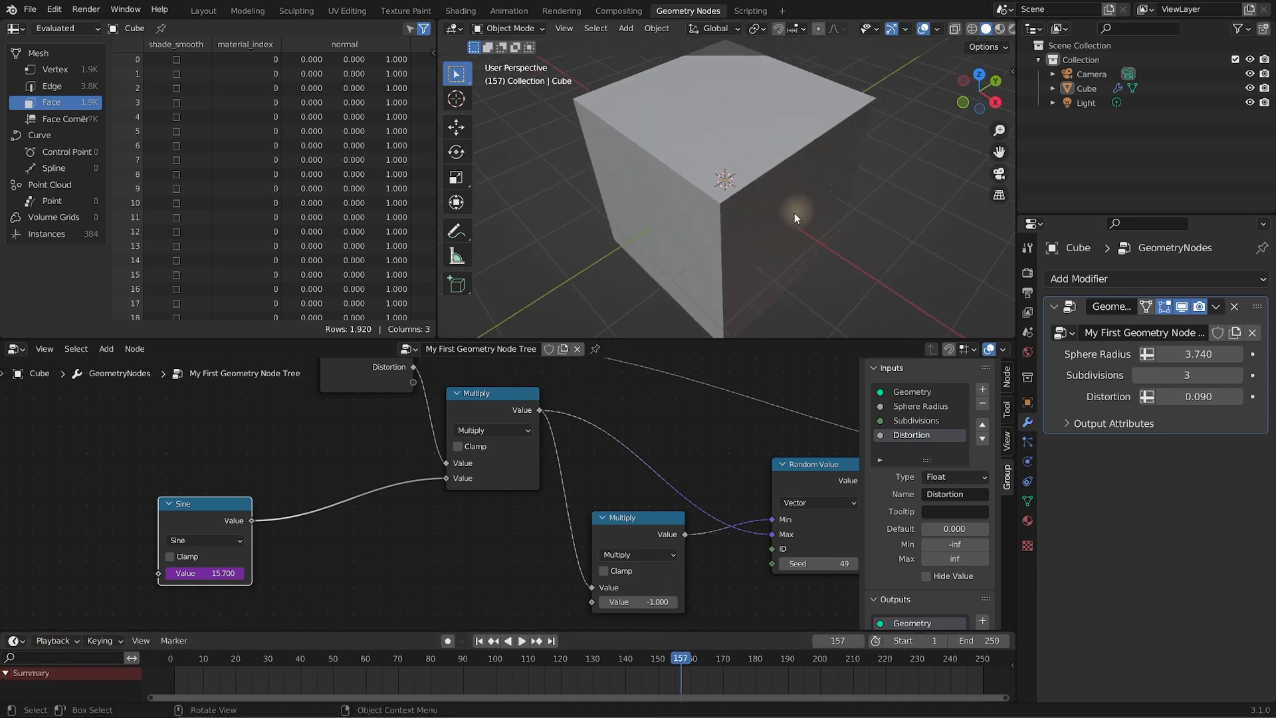
Set the timeline to frame 99 and move the Sine node farther away from the Multiply node to make room between them
left_click_drag(684, 662, 492, 659)
middle_click_drag(696, 204, 689, 190)
left_click_drag(248, 518, 111, 457)
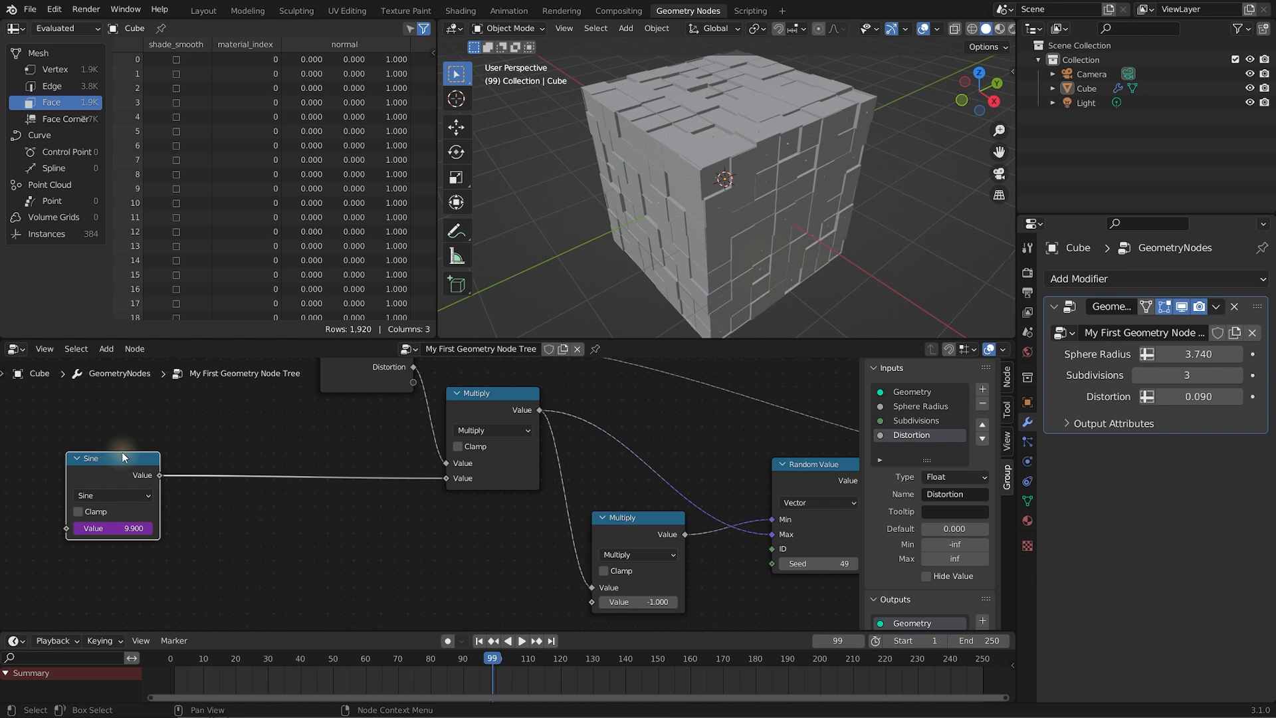
left_click_drag(124, 457, 113, 467)
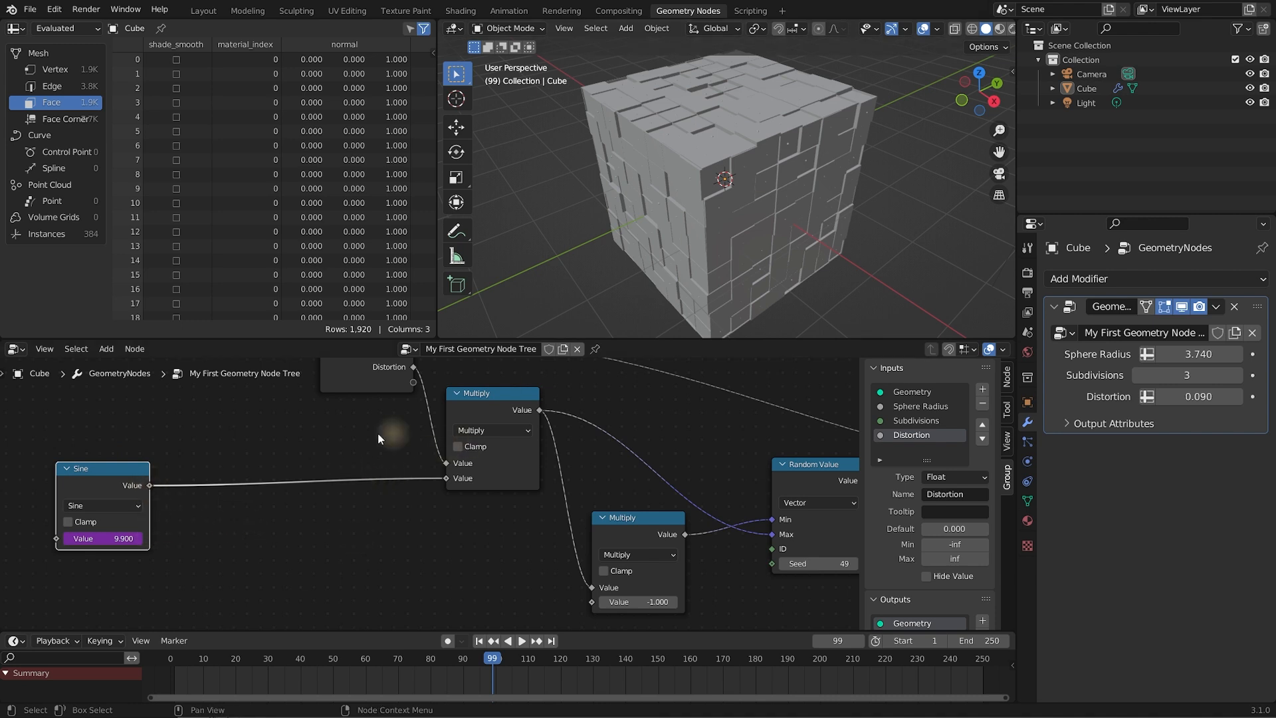
middle_click_drag(268, 442, 282, 445)
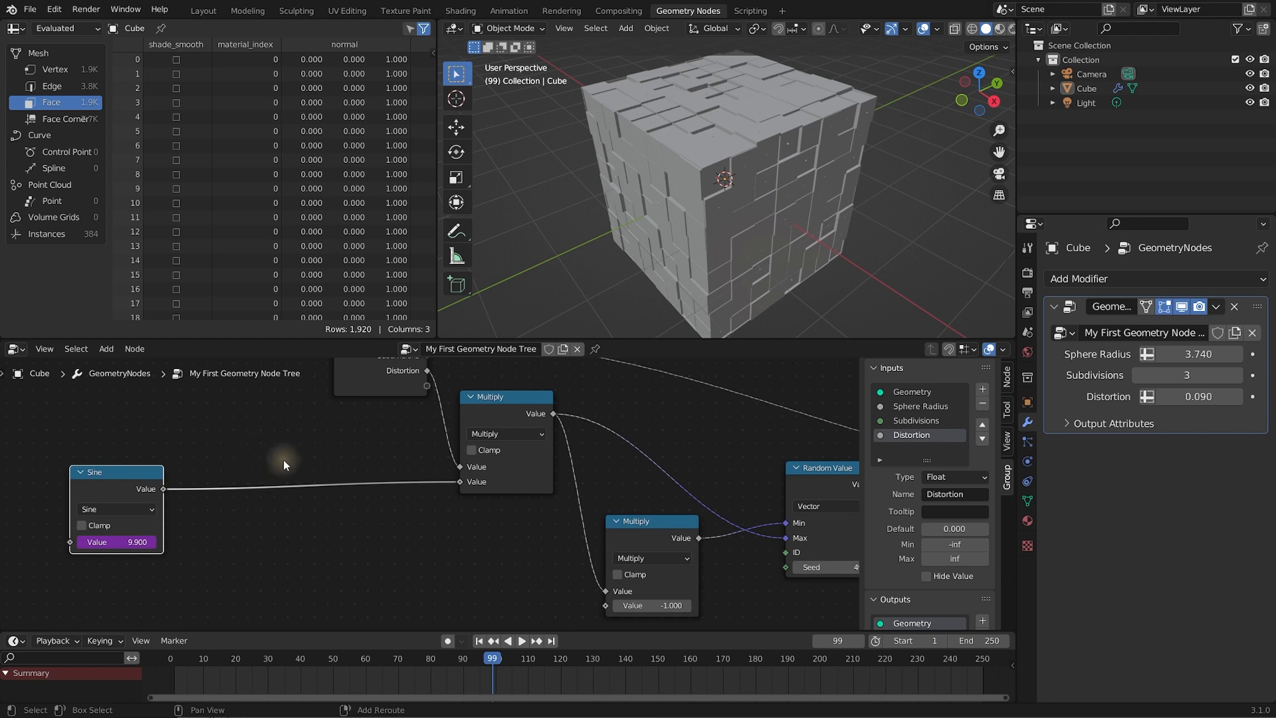
Insert a Map Range node on the link between the Sine node and the first Multiply node
key("shift+a")
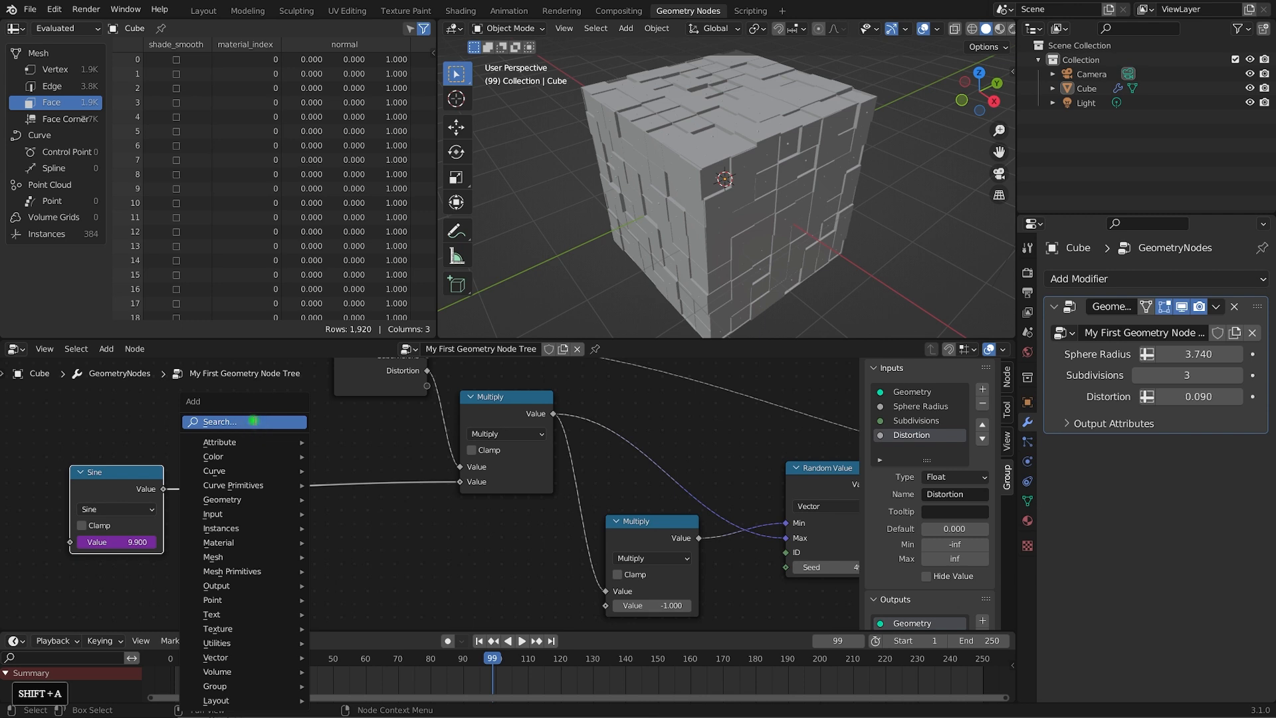
left_click(254, 421)
type("map")
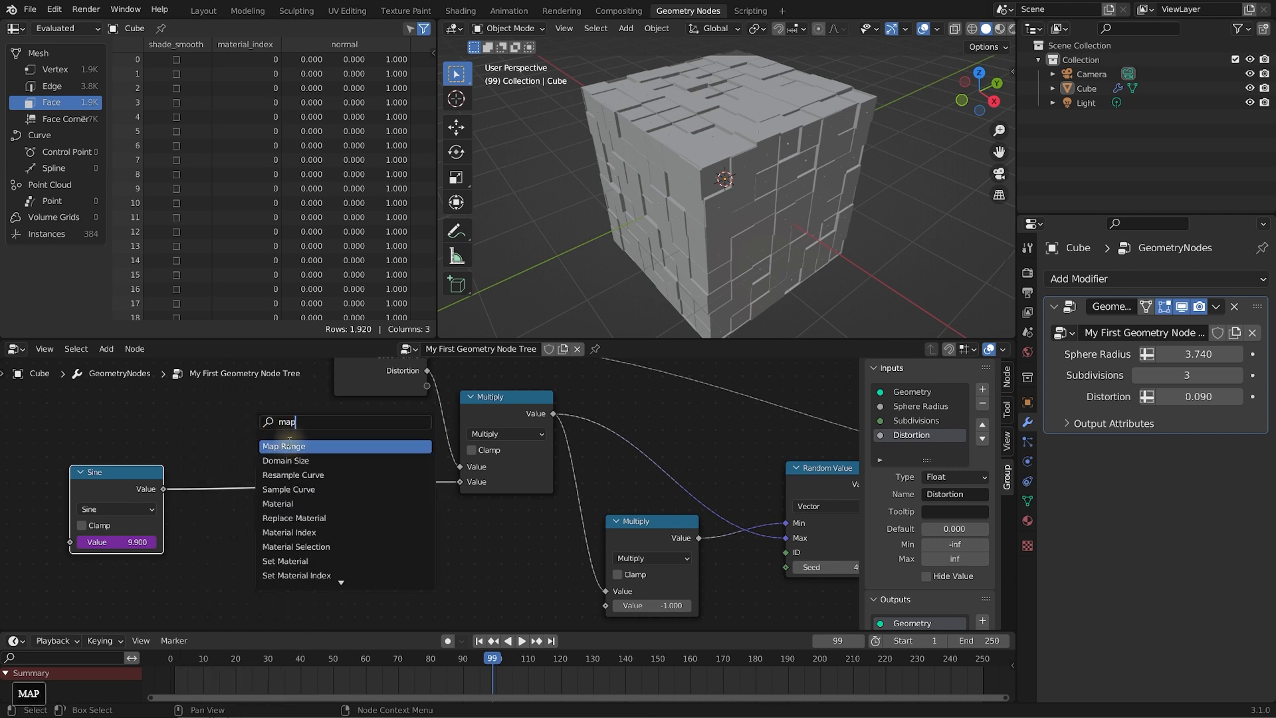
left_click(290, 446)
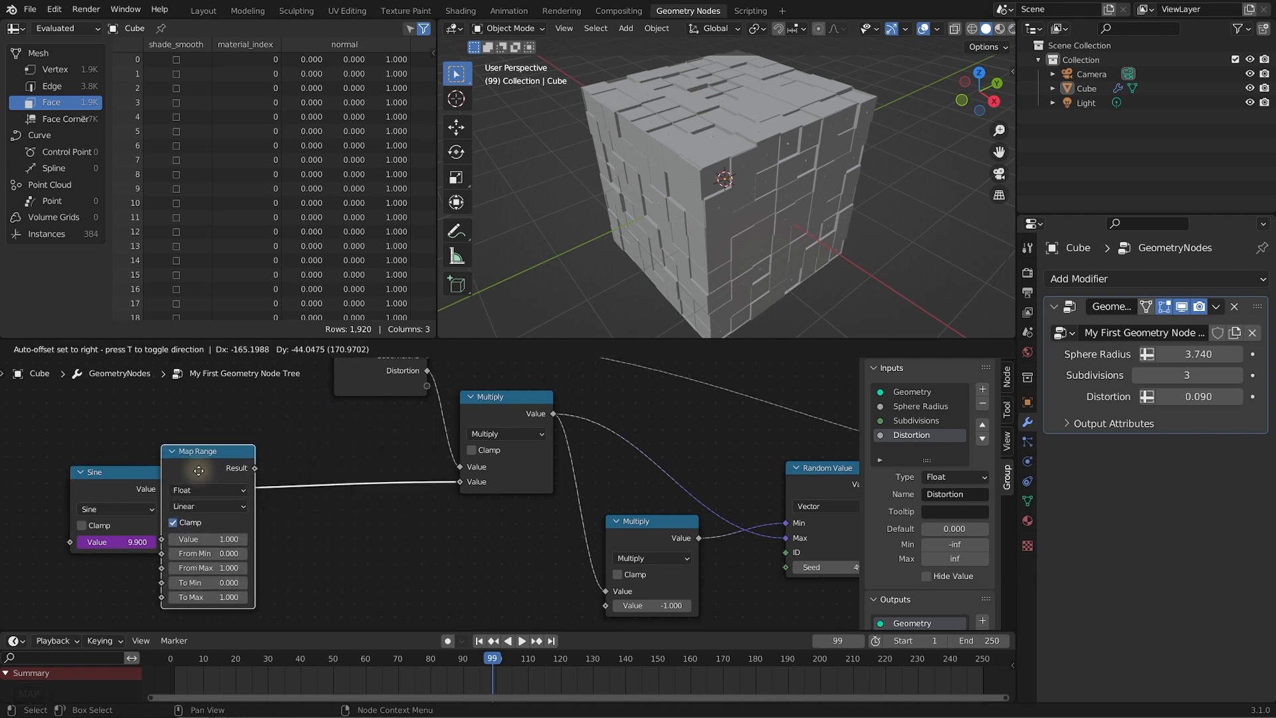
left_click(286, 453)
left_click_drag(293, 430, 282, 428)
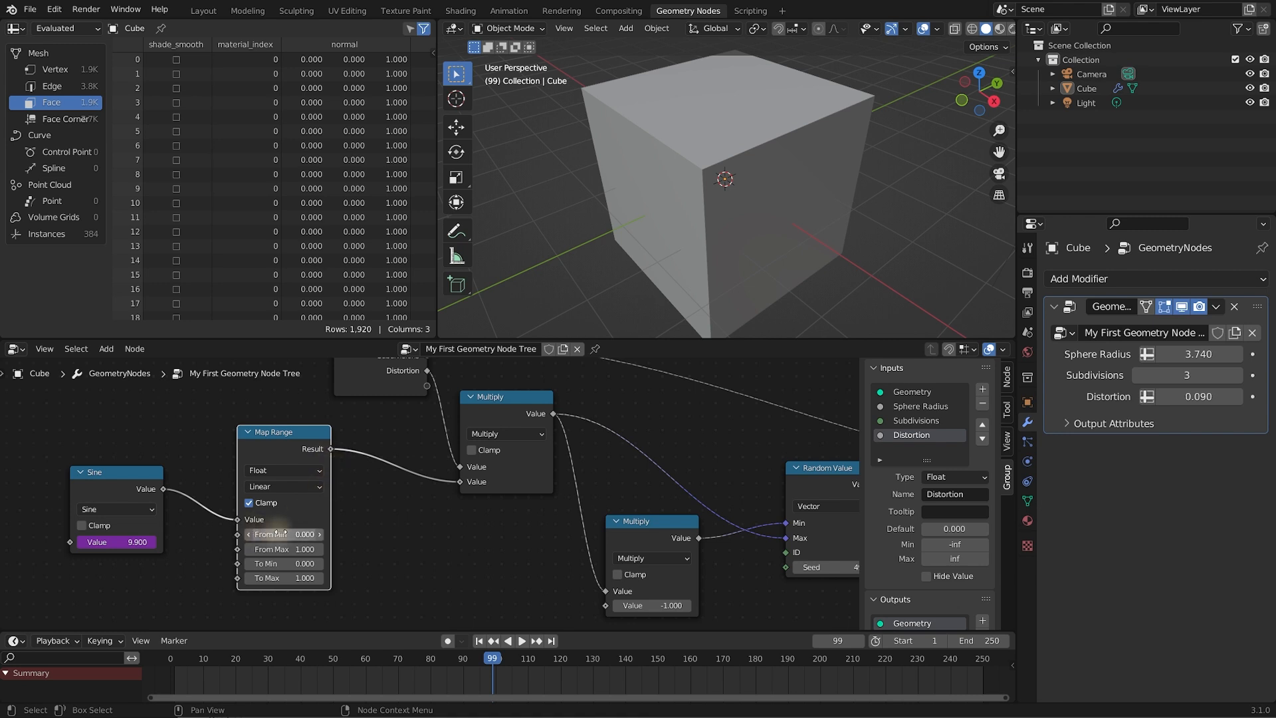
Try to set the Map Range node's From Min to -1 and step through its remaining range values
left_click(301, 534)
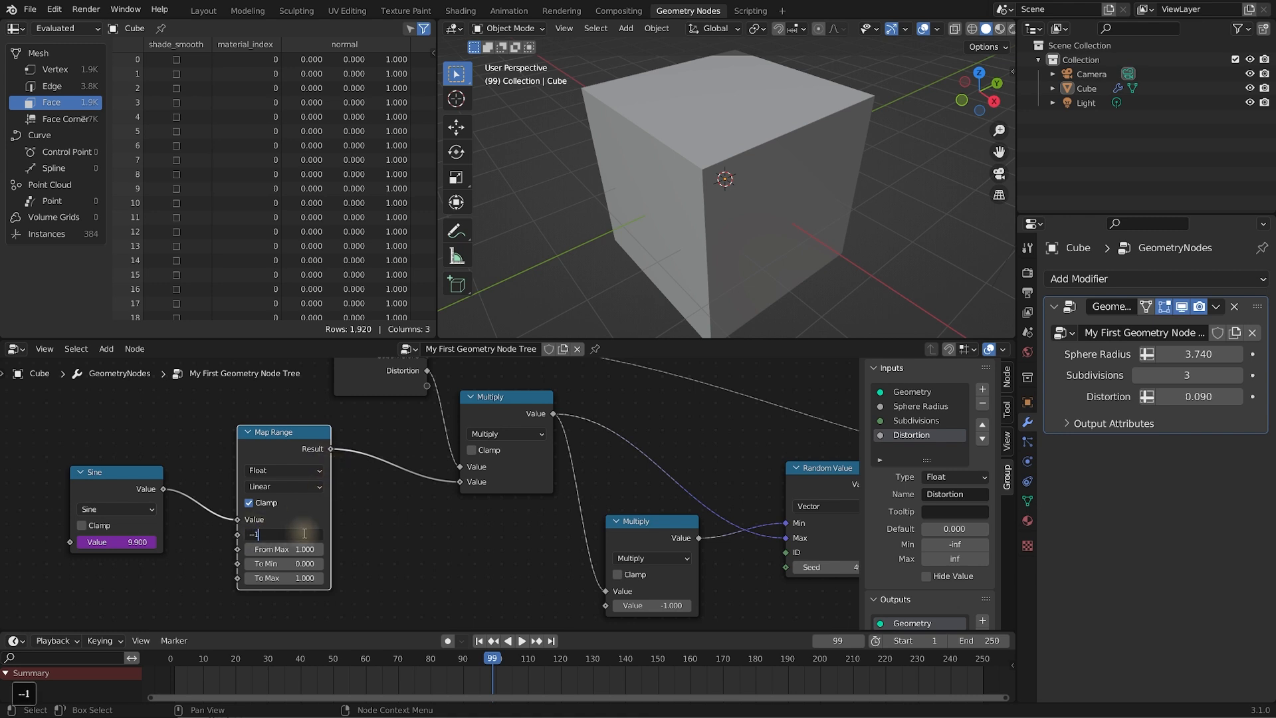
type("--1")
key("Return")
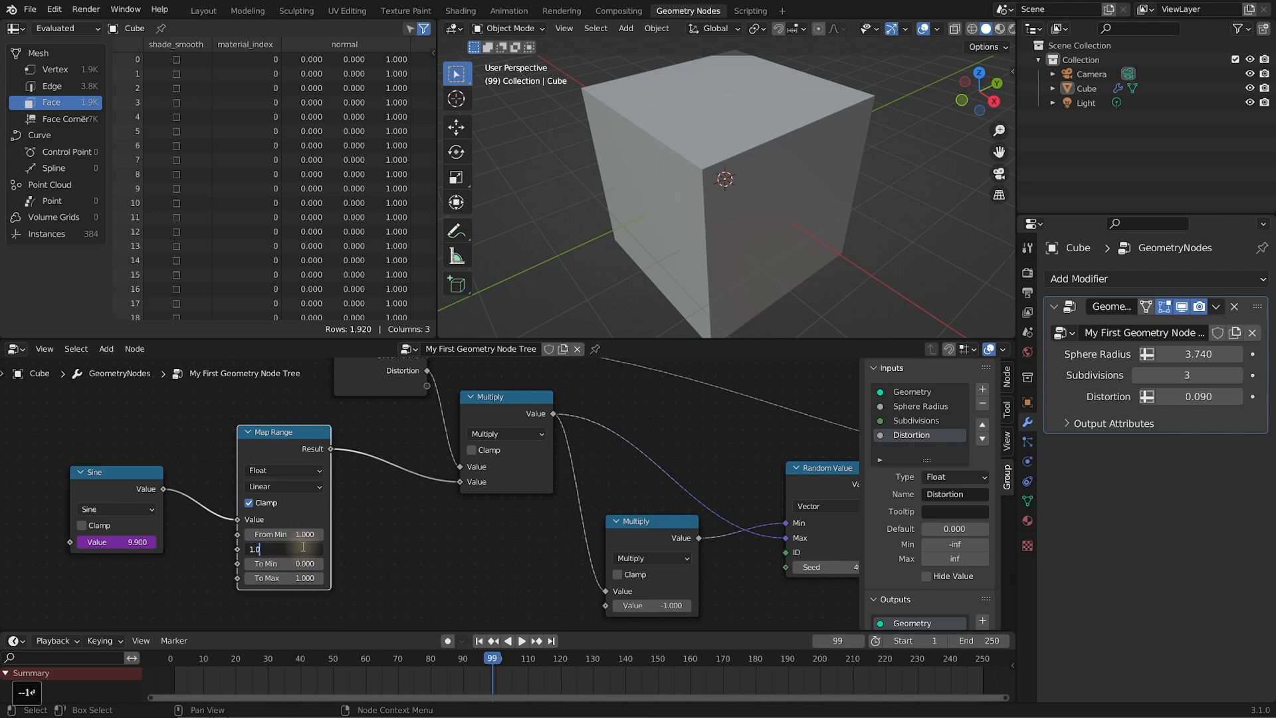
key("Return")
left_click(301, 564)
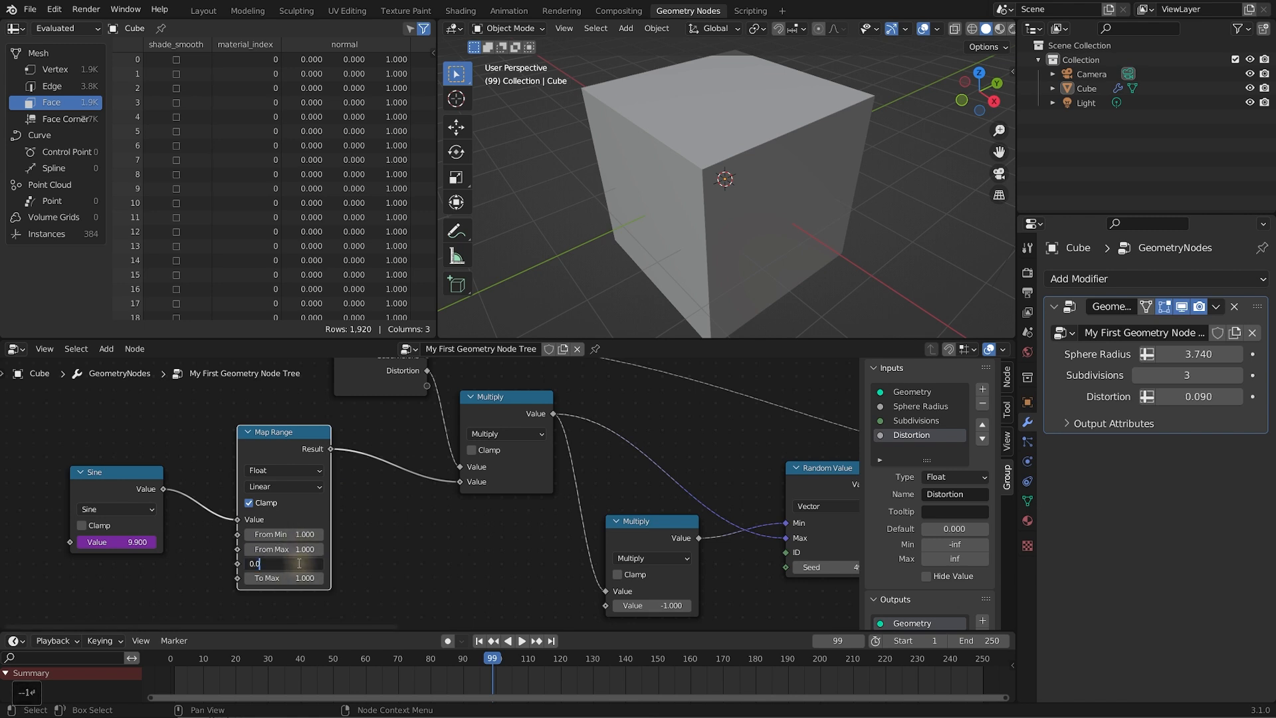
left_click(302, 578)
left_click(302, 578)
left_click(372, 558)
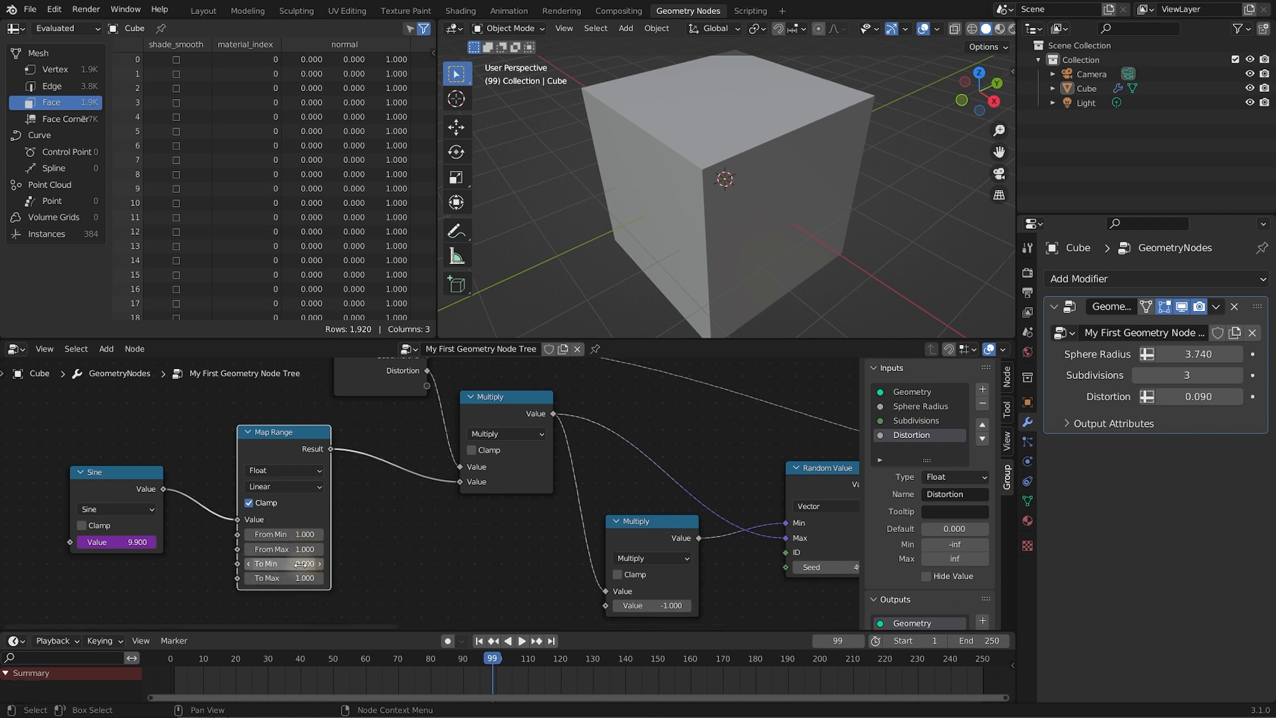
Turn off Clamp on the Map Range node and play the animation from frame 1, ending on frame 13
left_click_drag(492, 661, 173, 661)
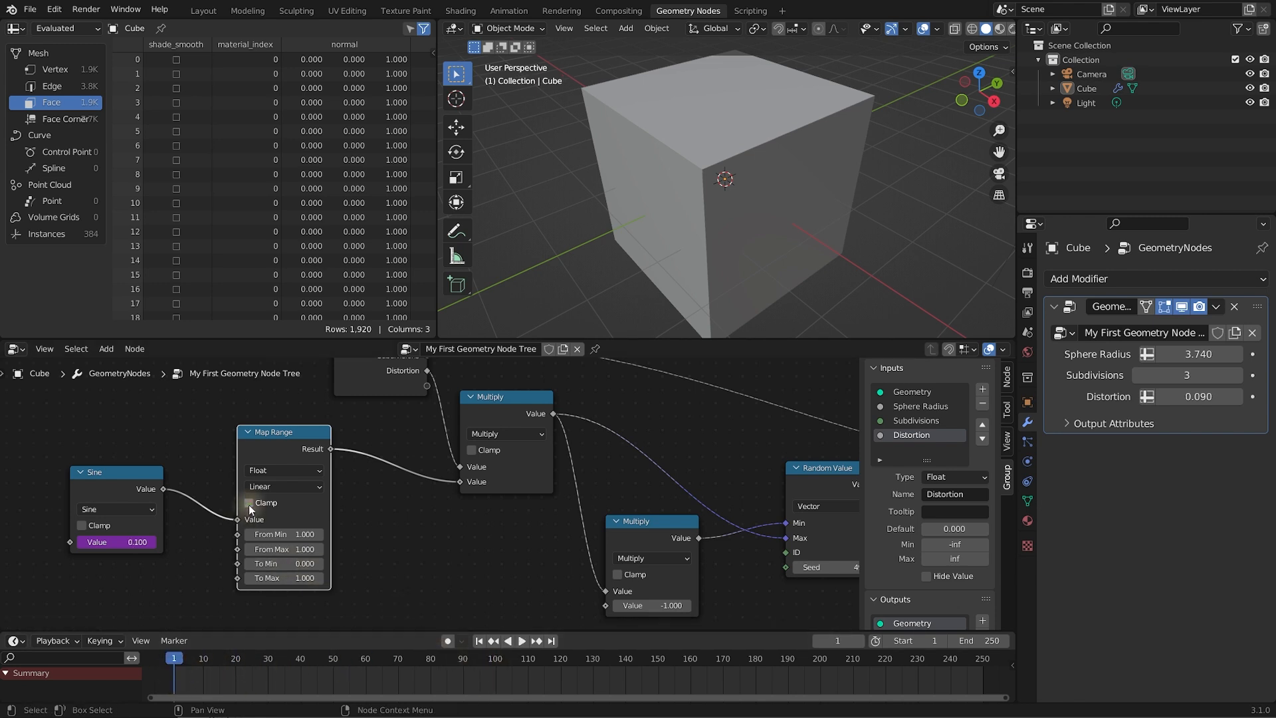
key("space")
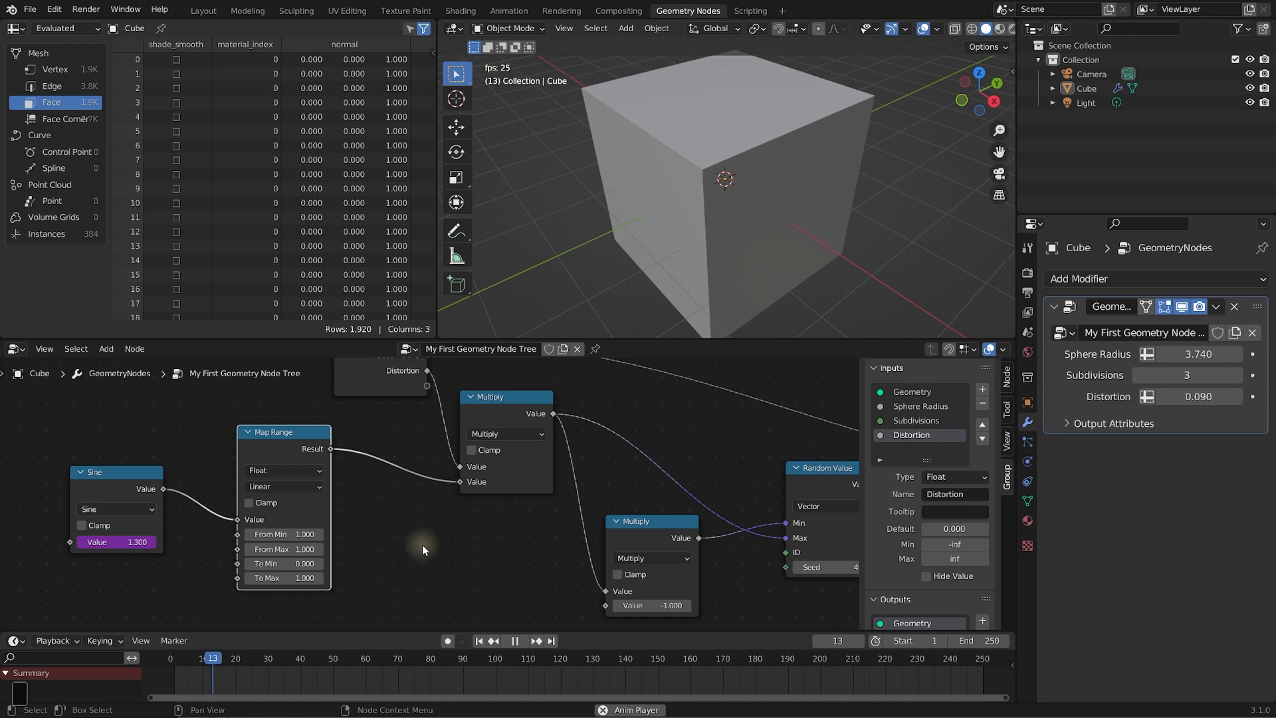
key("space")
middle_click_drag(395, 546, 401, 550)
middle_click_drag(401, 550, 456, 529)
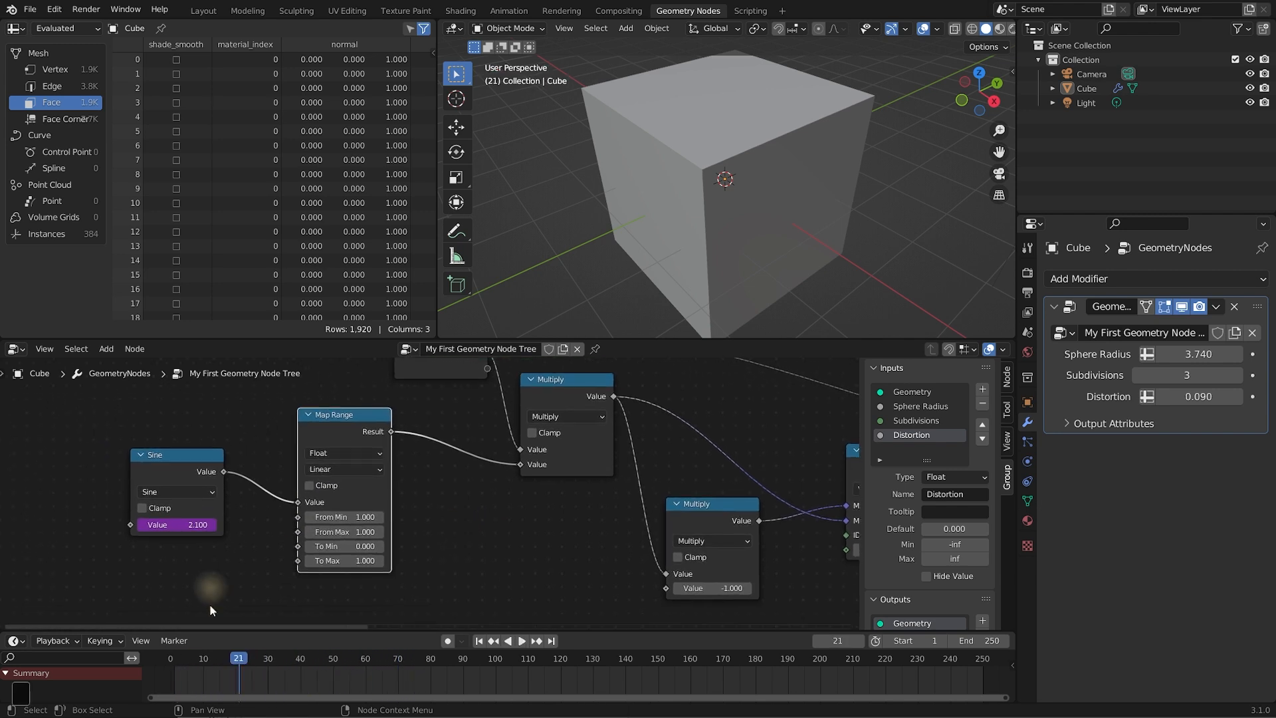
left_click_drag(237, 660, 213, 660)
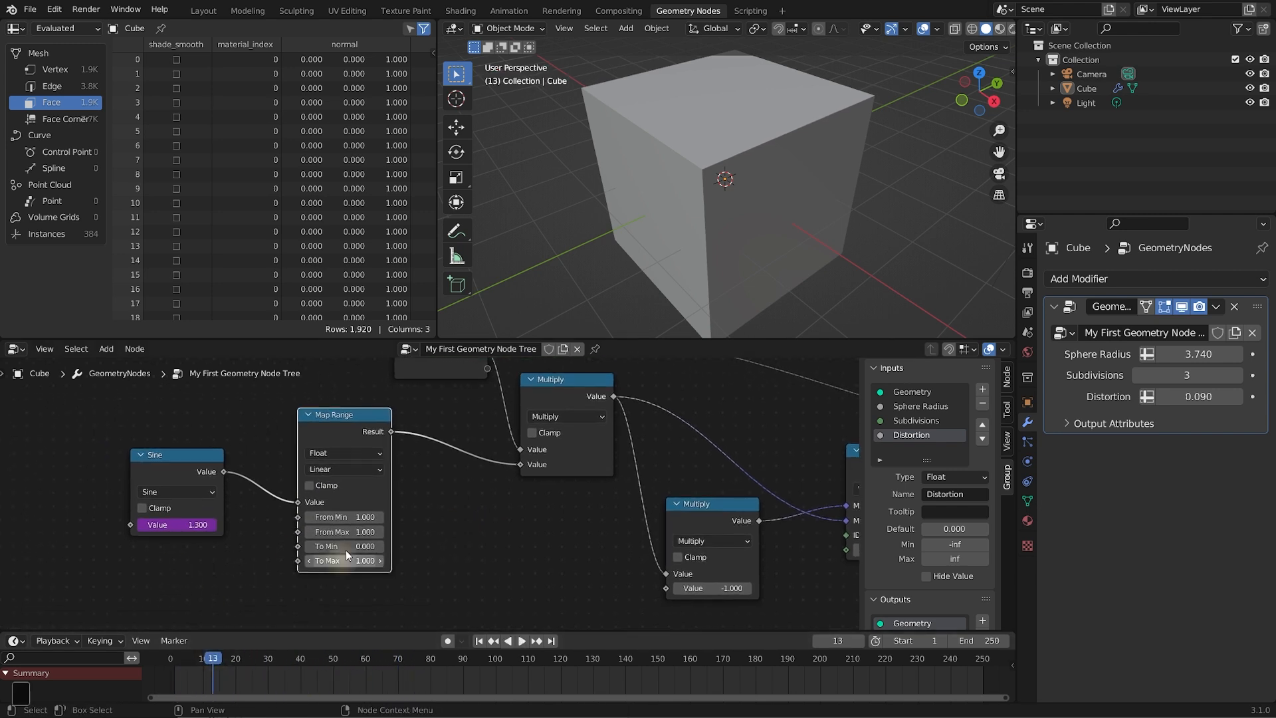
Set the Map Range node's From Min to -1 and shift the Sine node slightly away from it
left_click_drag(347, 515, 278, 518)
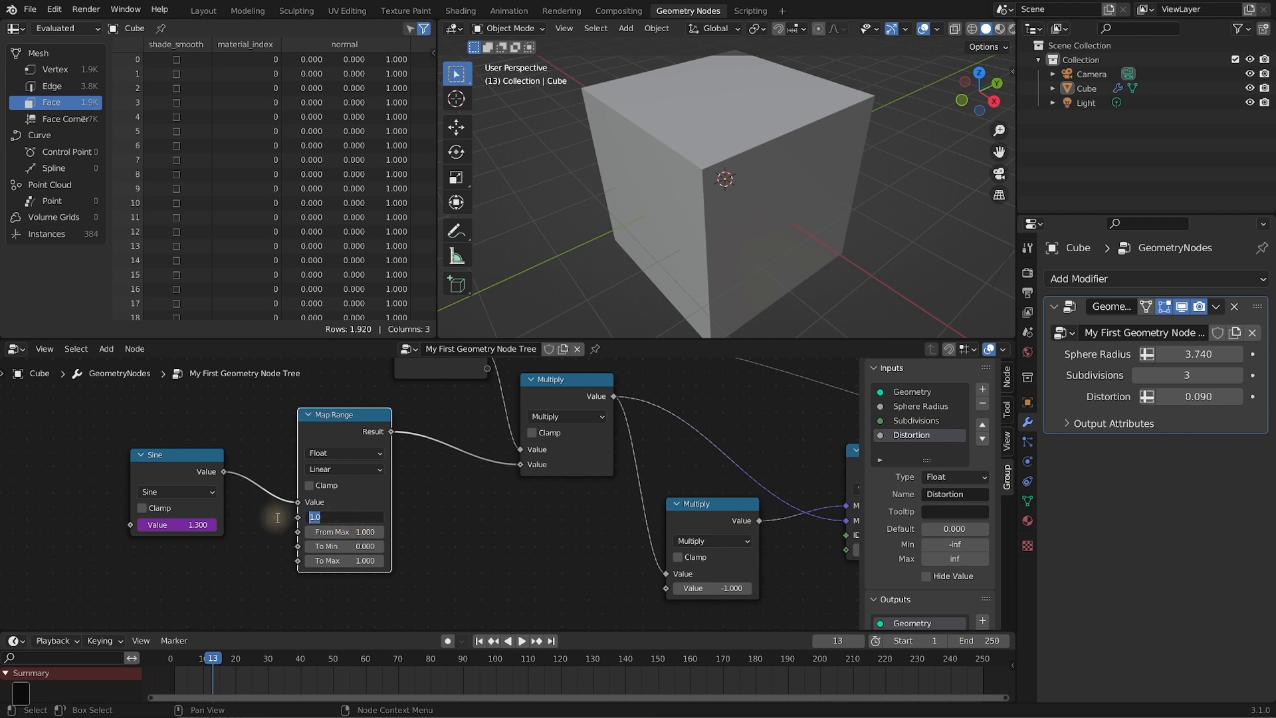
type("-1")
key("Return")
left_click_drag(179, 455, 158, 468)
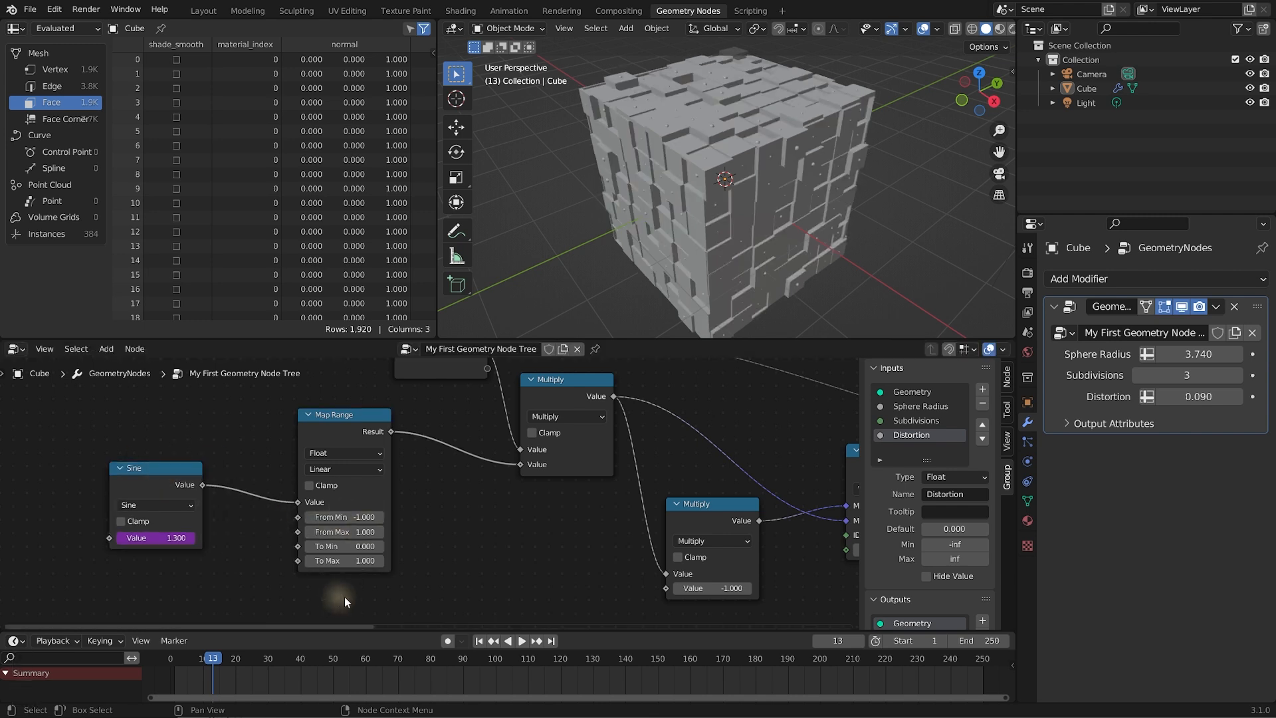
Play the remapped animation from the first frame to examine the cube's extrusions, stopping at frame 196
key("shift+Left")
key("space")
mouse_move(803, 209)
middle_mouse_down()
mouse_move(743, 238)
mouse_move(786, 234)
mouse_move(873, 193)
mouse_move(818, 222)
middle_mouse_up()
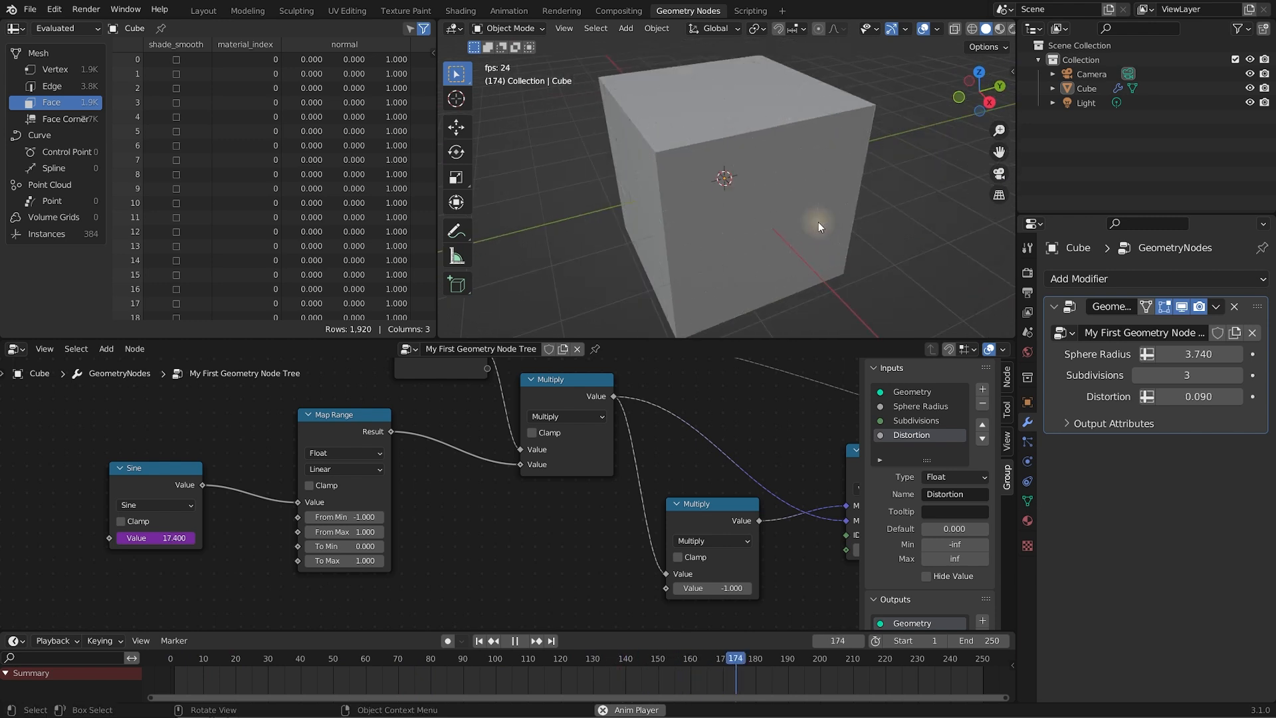
key("space")
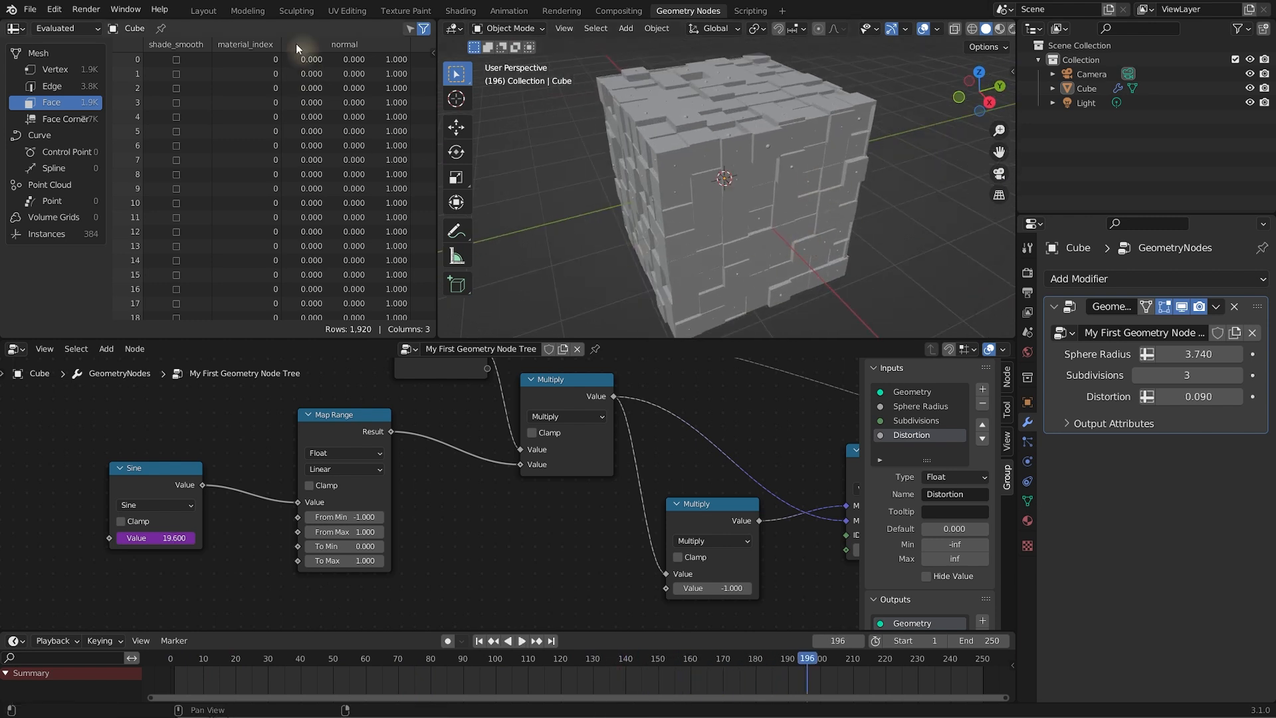
Switch to the Layout workspace and set the cube's Distortion to 0.190 and Sphere Radius to 4.600
left_click(197, 15)
mouse_move(561, 300)
middle_mouse_down()
mouse_move(529, 293)
mouse_move(564, 294)
middle_mouse_up()
left_click(560, 294)
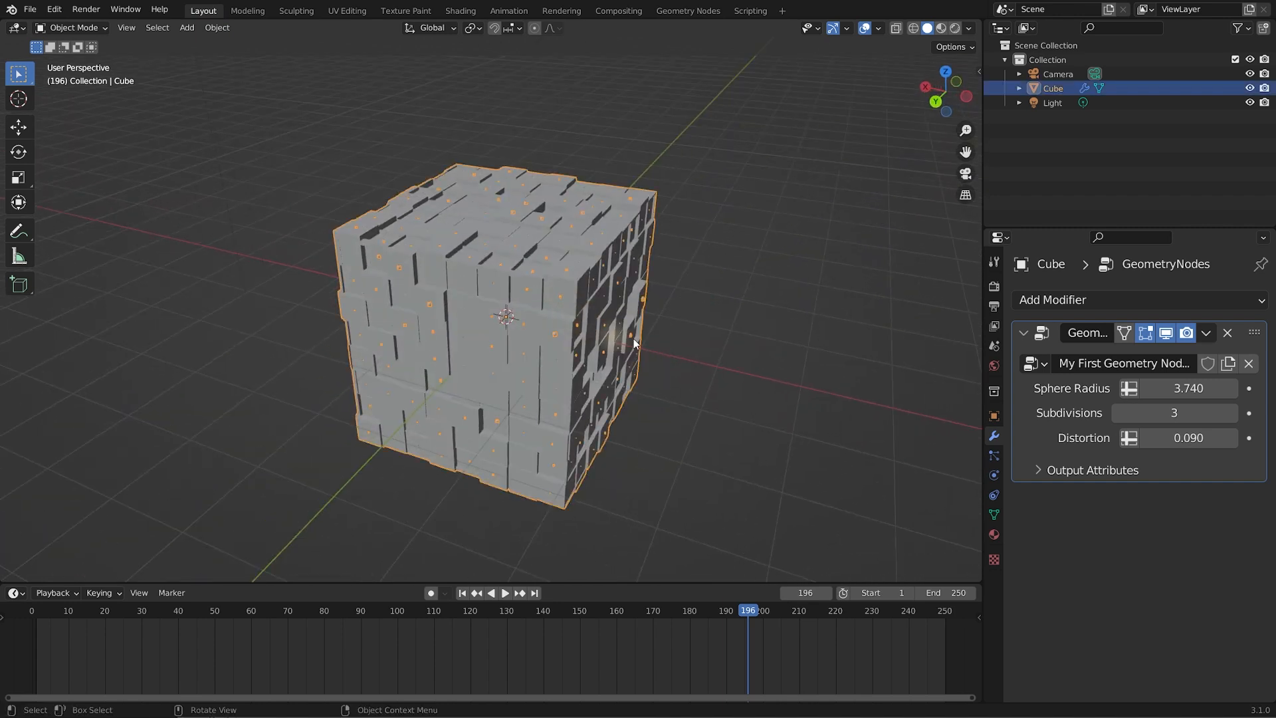
left_click_drag(1184, 440, 1198, 440)
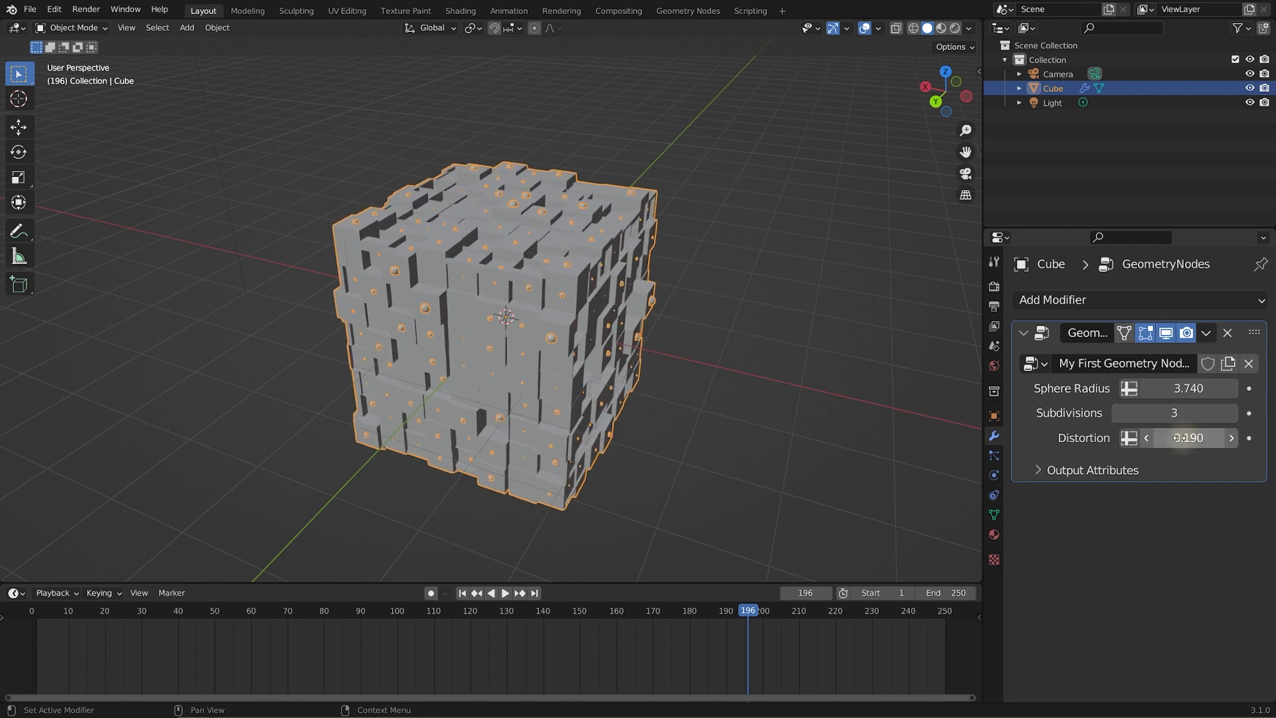
mouse_move(1183, 389)
left_mouse_down()
mouse_move(1189, 379)
mouse_move(1177, 389)
left_mouse_up()
left_click(812, 349)
mouse_move(812, 348)
middle_mouse_down()
mouse_move(839, 347)
mouse_move(807, 363)
middle_mouse_up()
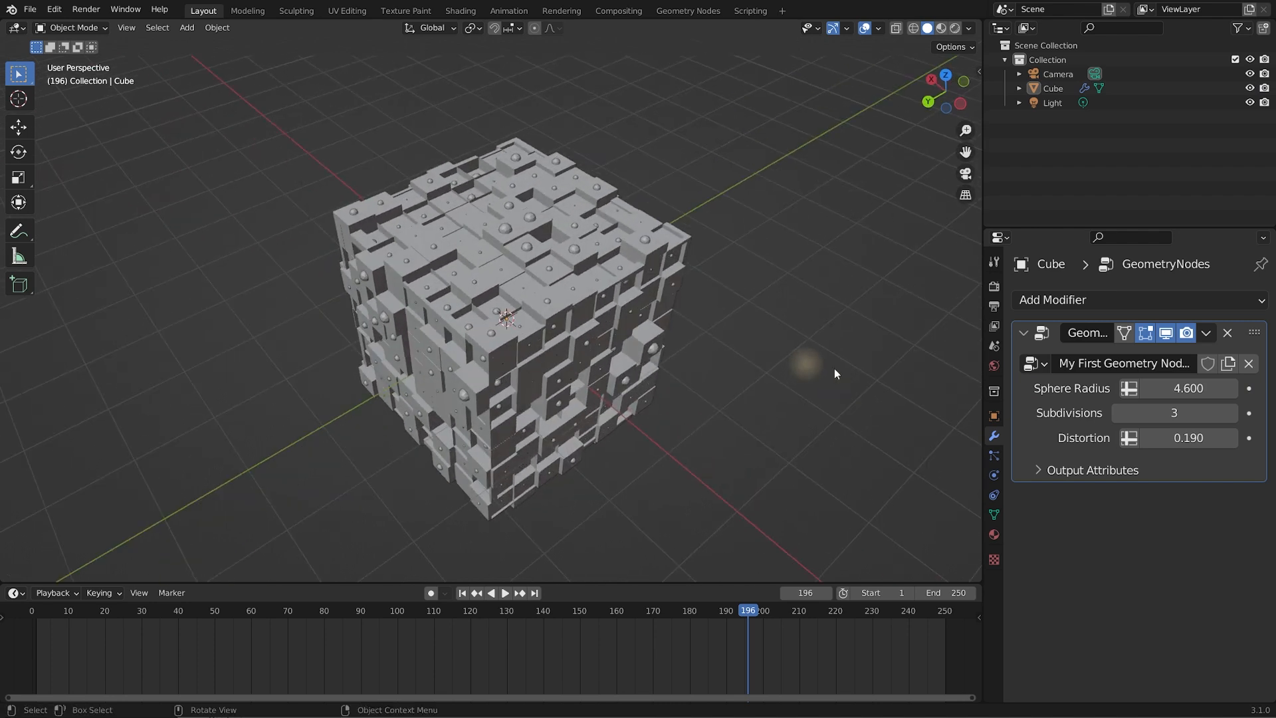
Play the animation from the first frame to examine the stronger distortion from several angles, stopping at frame 195
key("space")
key("shift+Left")
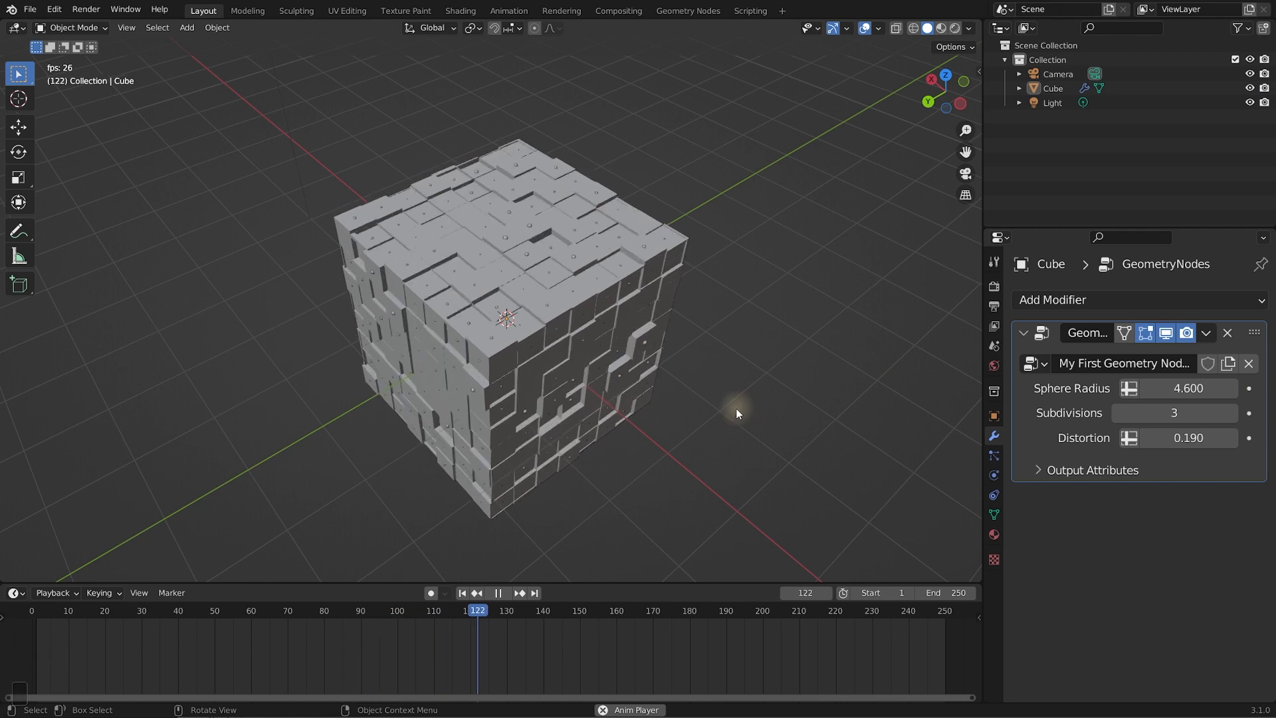
middle_click_drag(748, 434, 748, 385)
key("space")
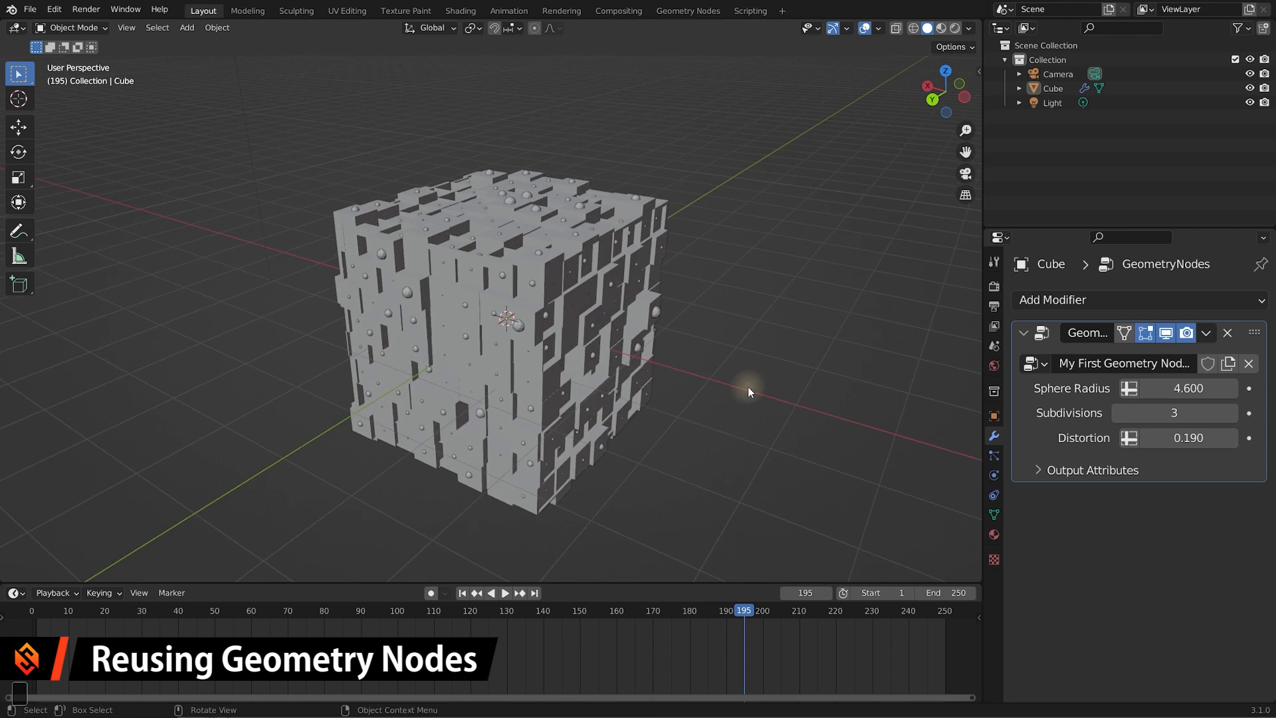
scroll(735, 320, "down", 2)
middle_click_drag(745, 320, 723, 337)
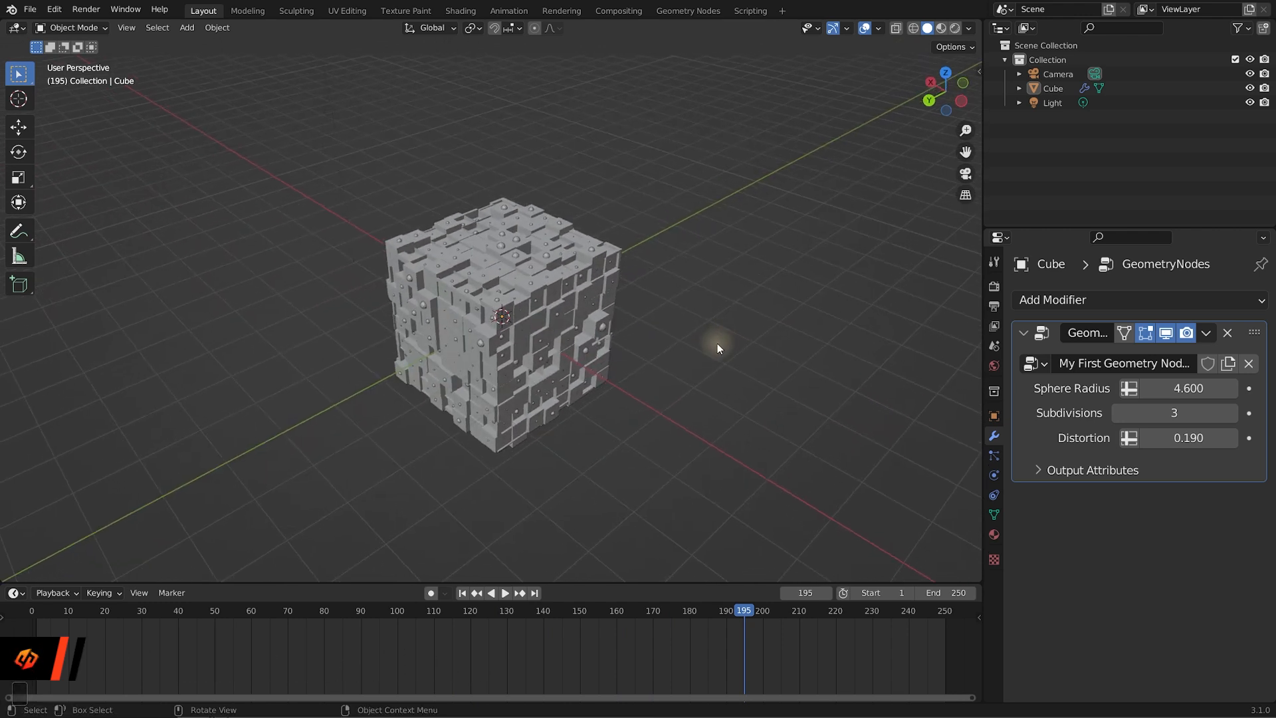
Move the distorted cube away from the world origin and add a Monkey mesh at the origin
left_click(546, 343)
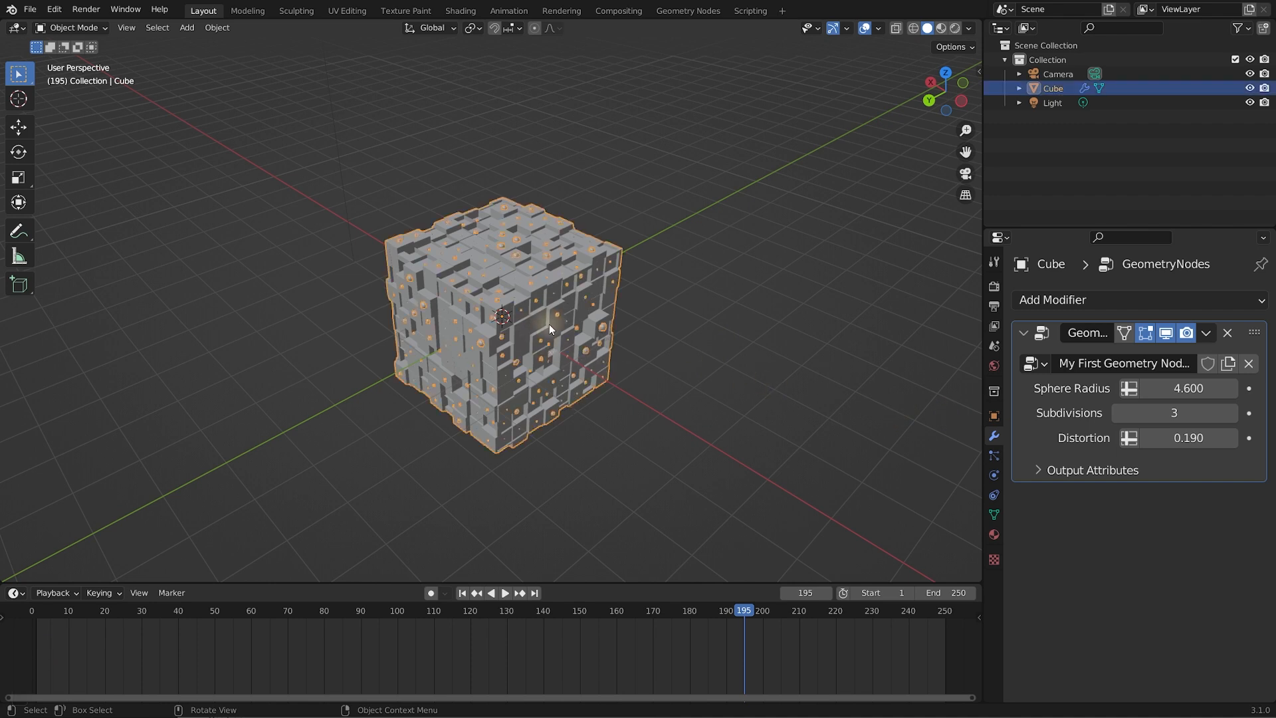
key("g")
left_click(189, 236)
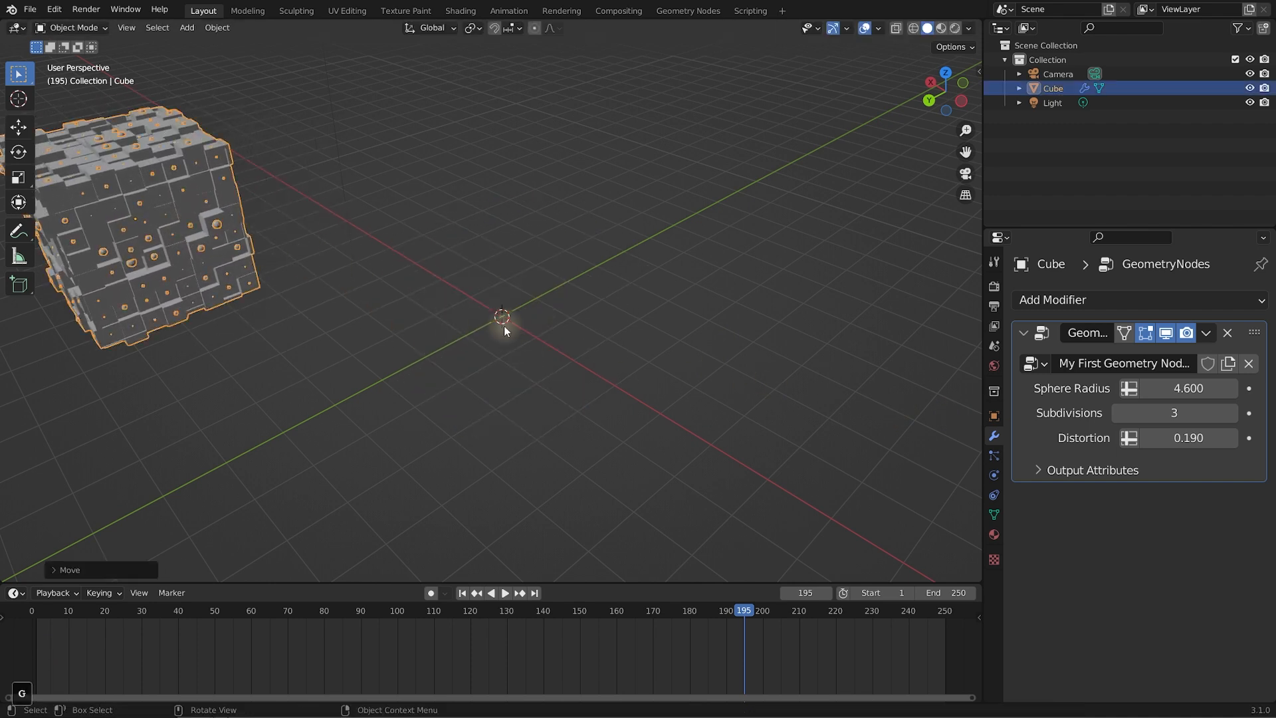
key("shift+a")
mouse_move(504, 326)
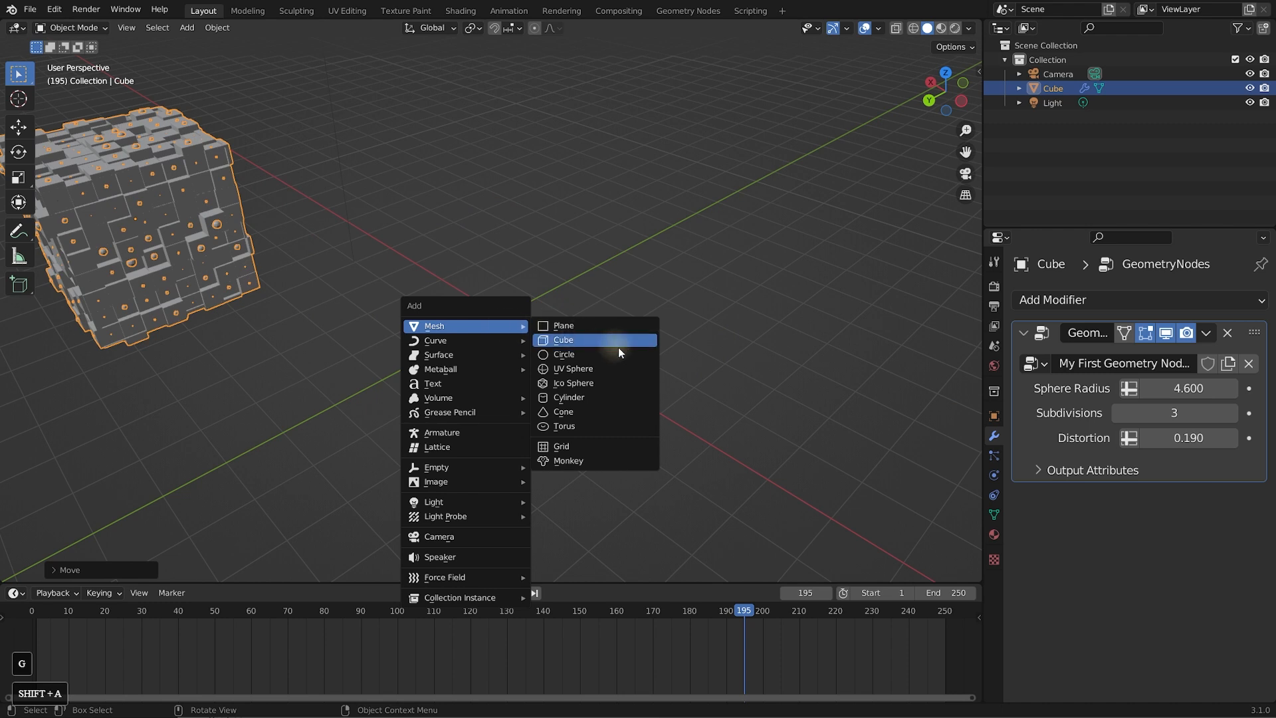
left_click(599, 462)
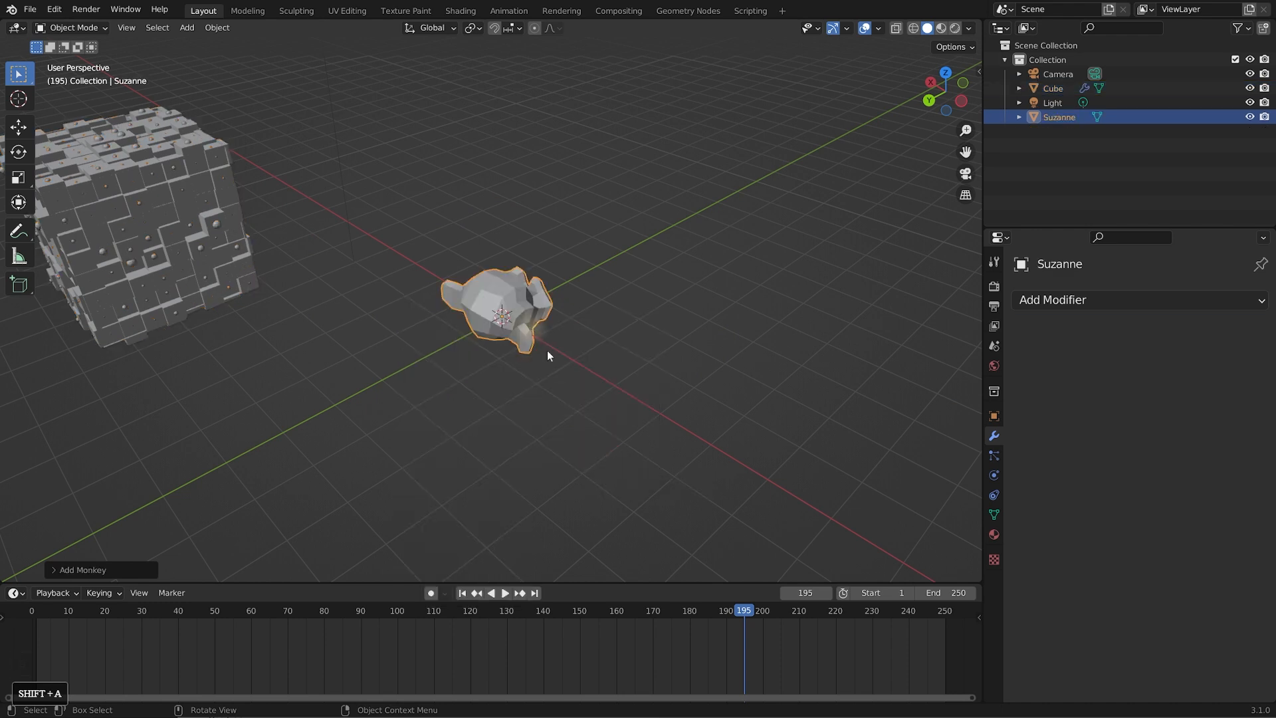
Rotate the monkey head about the Z axis to face the view, scale it up and raise it along Z
key("r")
key("z")
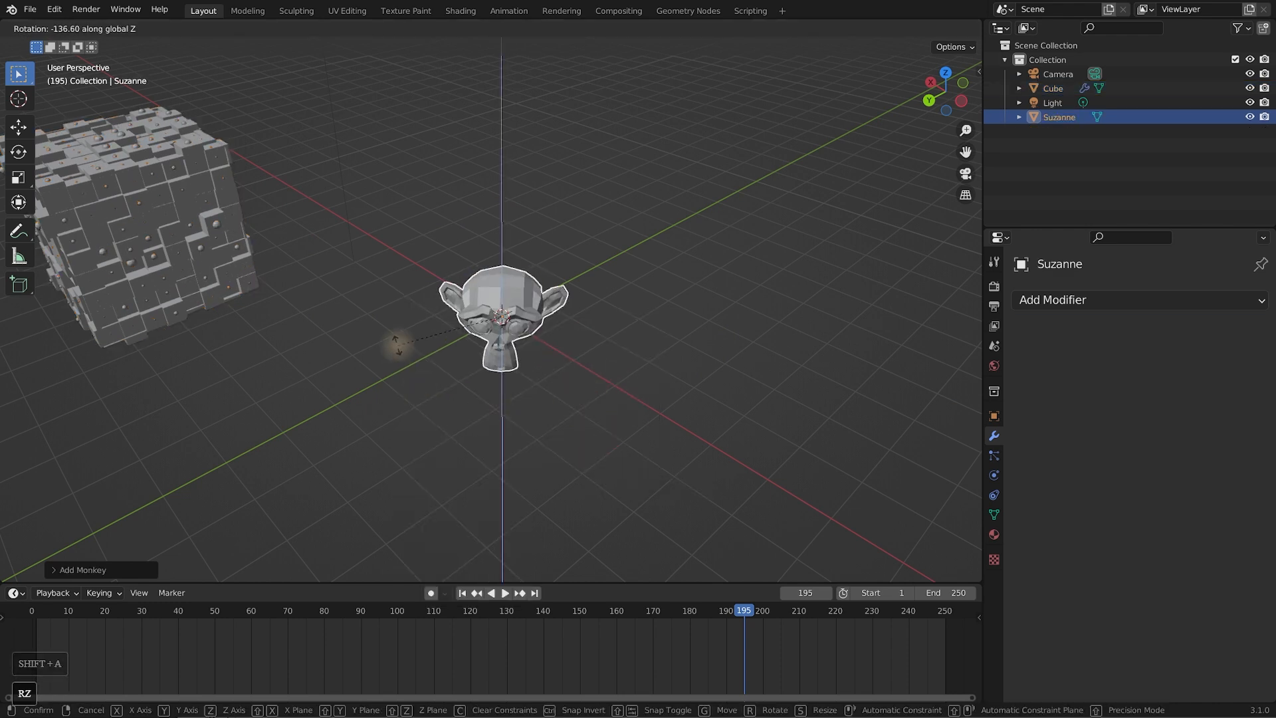
key("s")
left_click(593, 393)
key("g")
key("z")
left_click(582, 309)
middle_click_drag(583, 311, 743, 285)
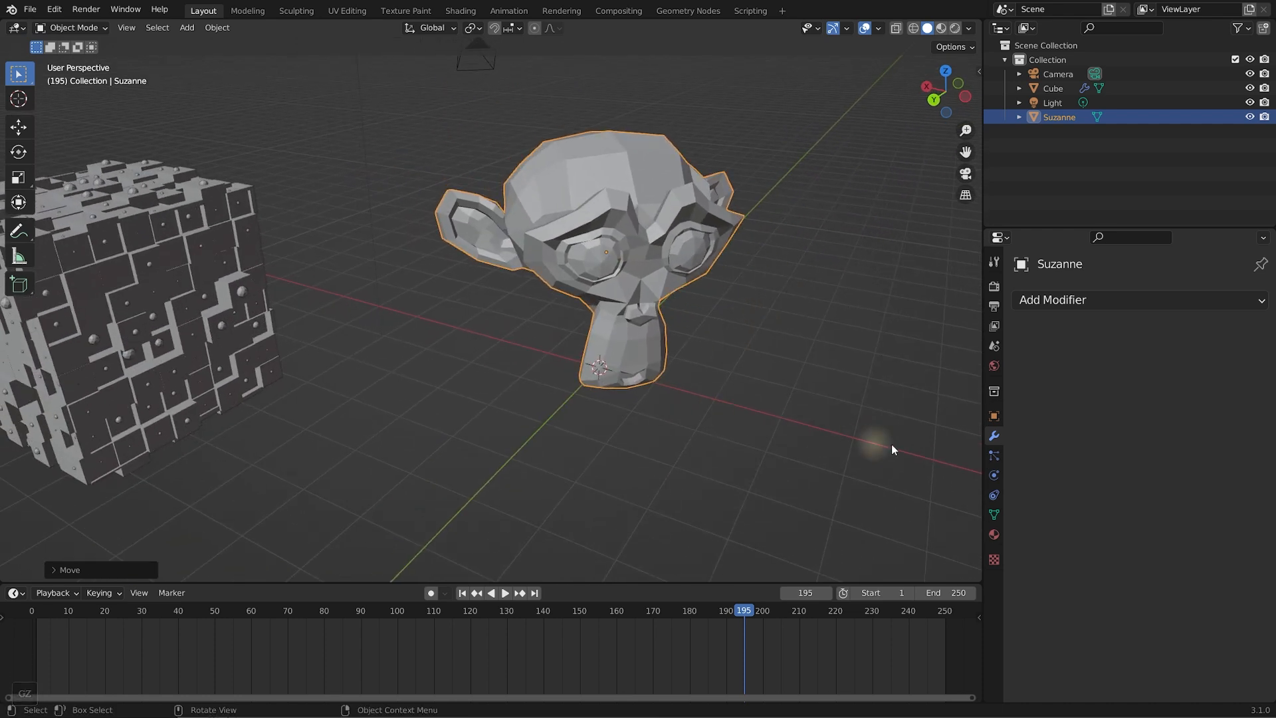
Add a Geometry Nodes modifier to the monkey head and assign it the existing node tree My First Geometry Node Tree
left_click(635, 252)
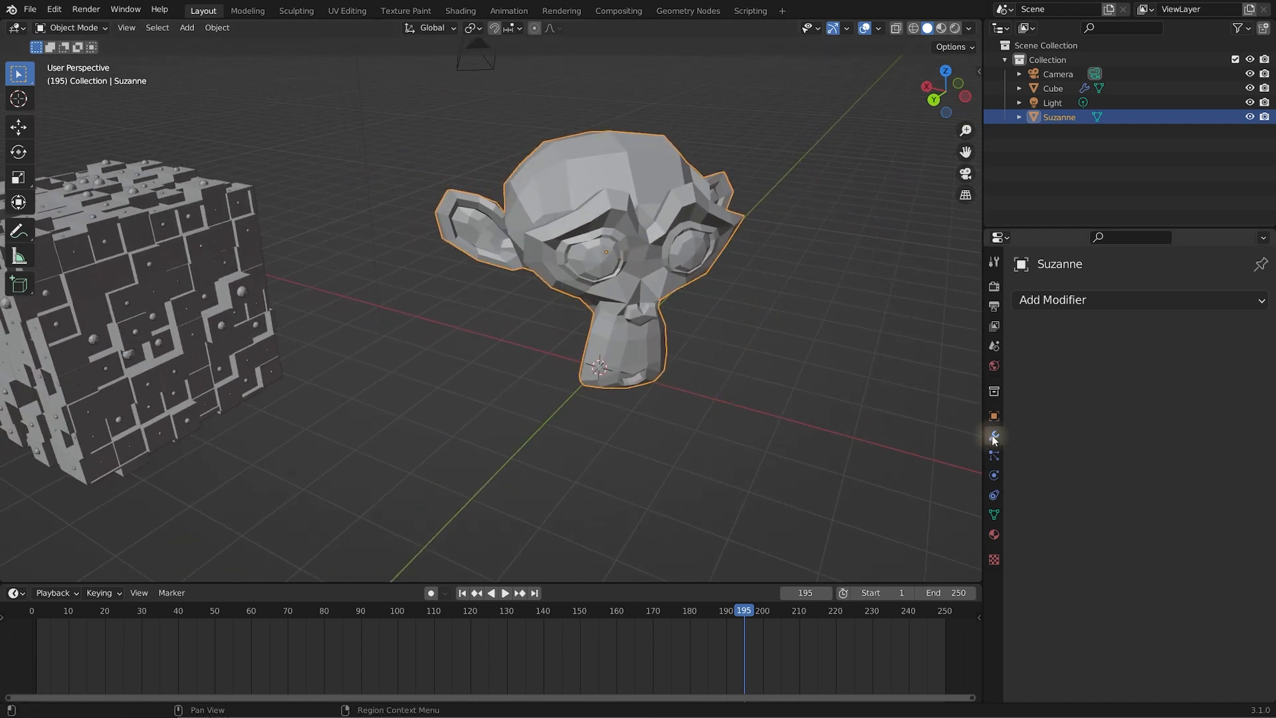
left_click(1142, 306)
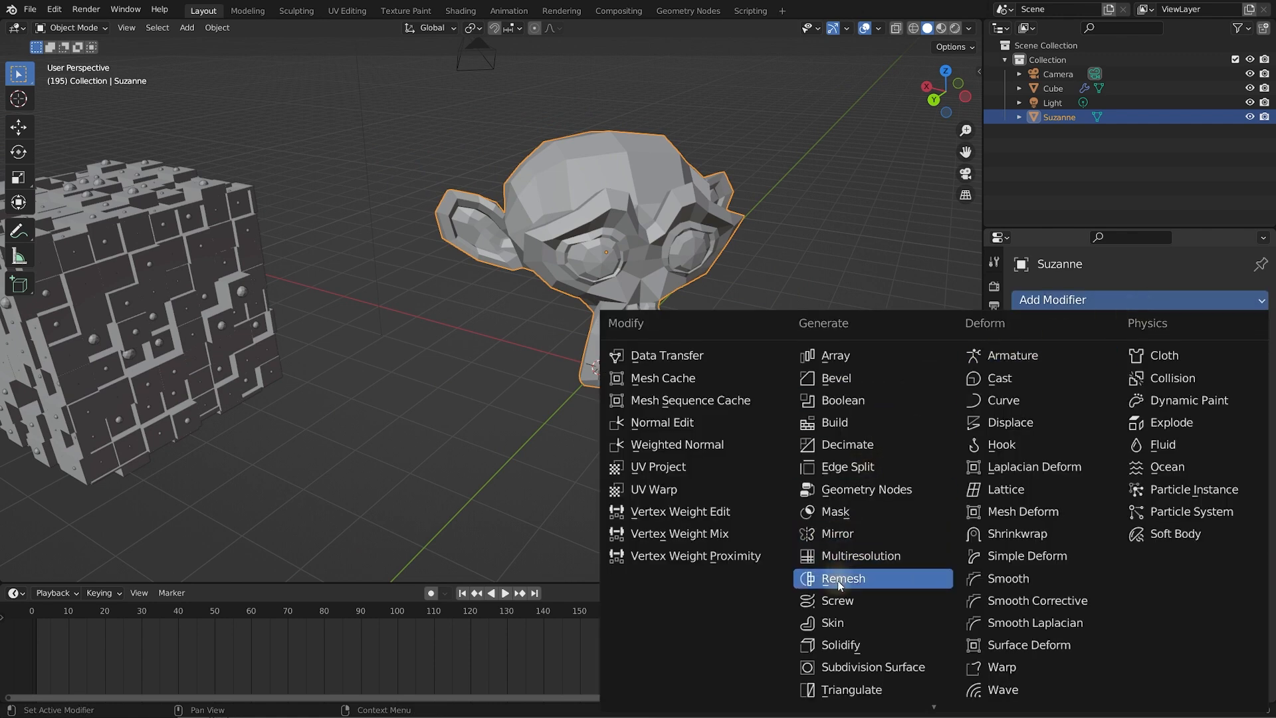
left_click(839, 492)
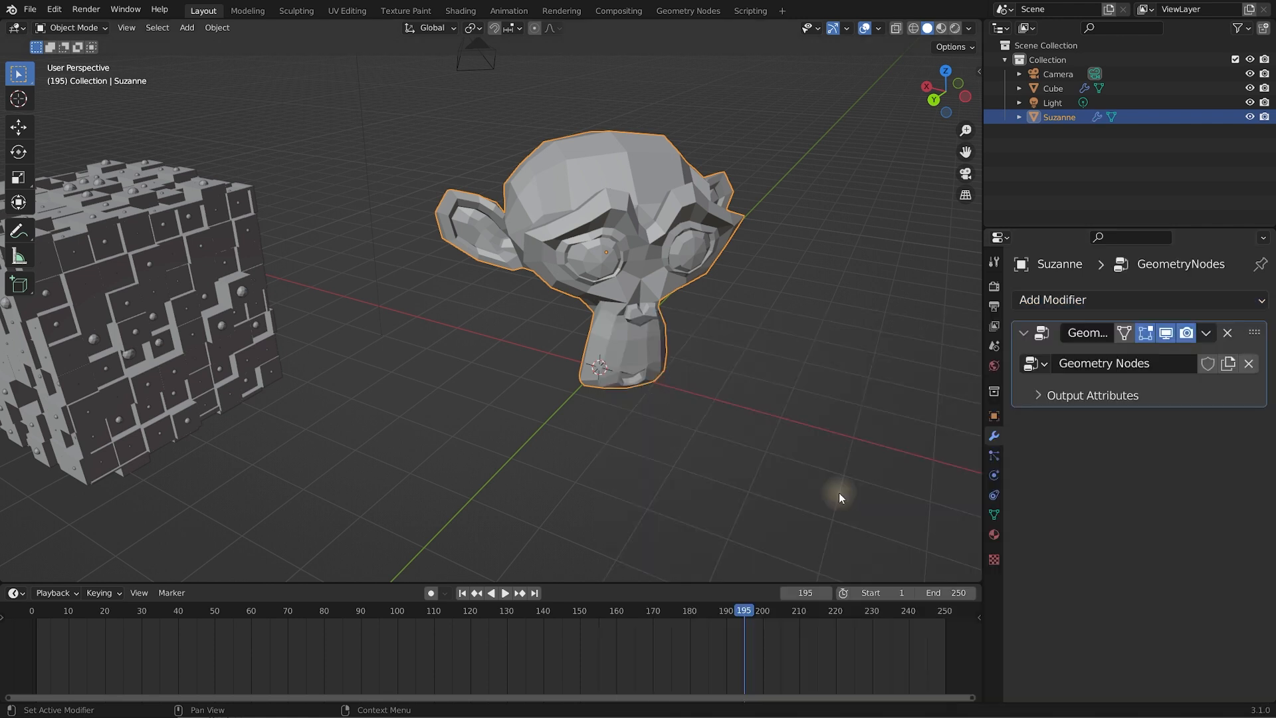
left_click(1037, 364)
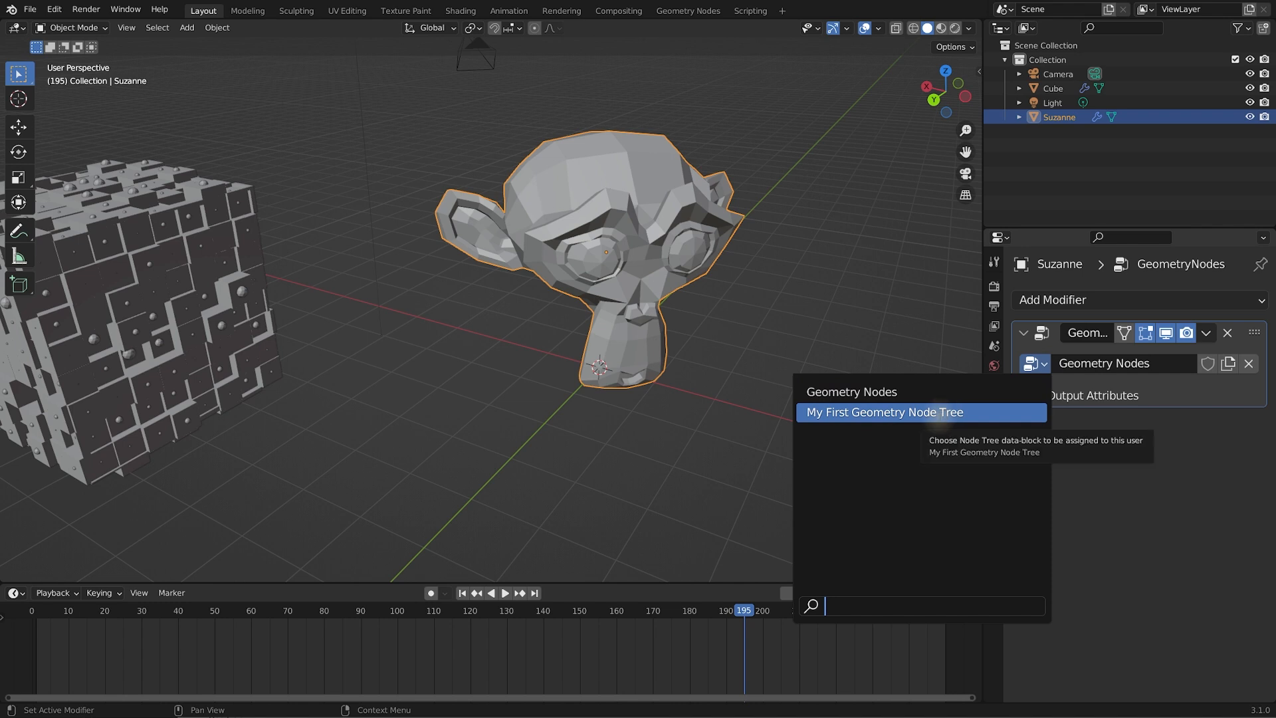
left_click(920, 415)
Set the monkey's Distortion to 0.220 and its Subdivisions to 1 in the Geometry Nodes modifier
middle_click_drag(911, 407, 800, 283)
middle_click_drag(945, 322, 828, 308)
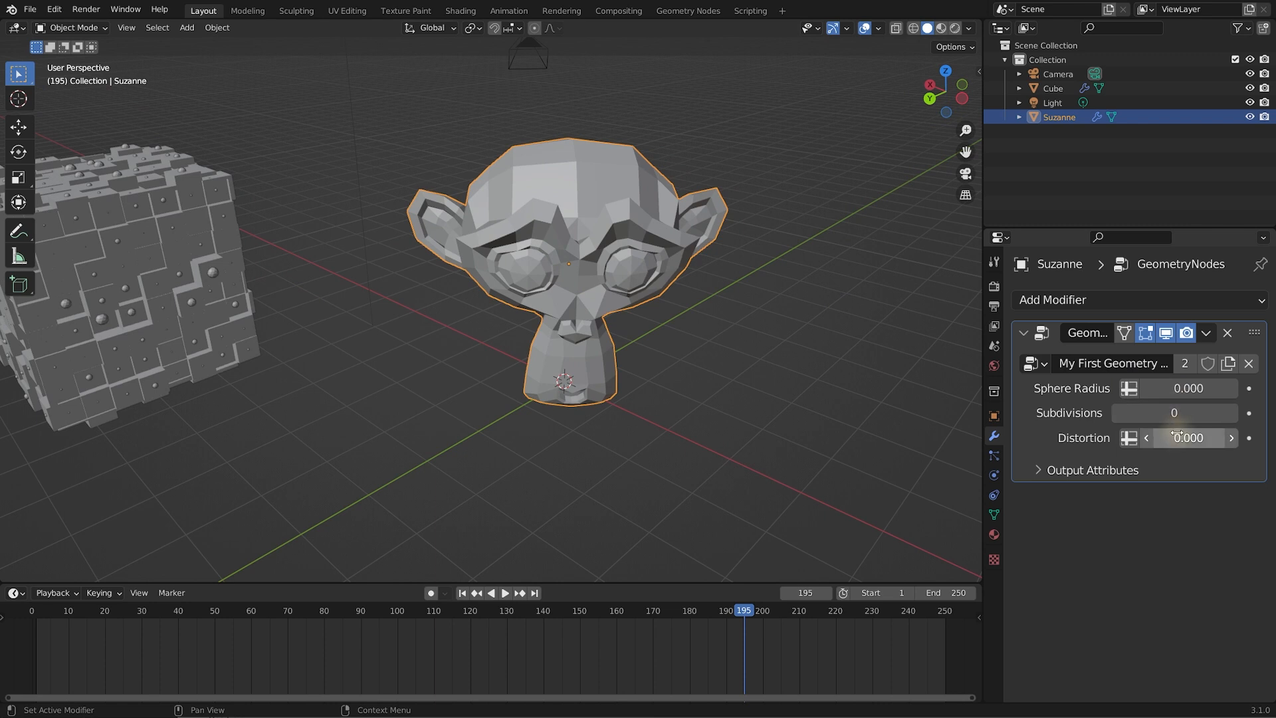
mouse_move(1176, 437)
left_mouse_down()
mouse_move(1196, 436)
mouse_move(1183, 436)
left_mouse_up()
middle_click_drag(837, 306, 748, 288)
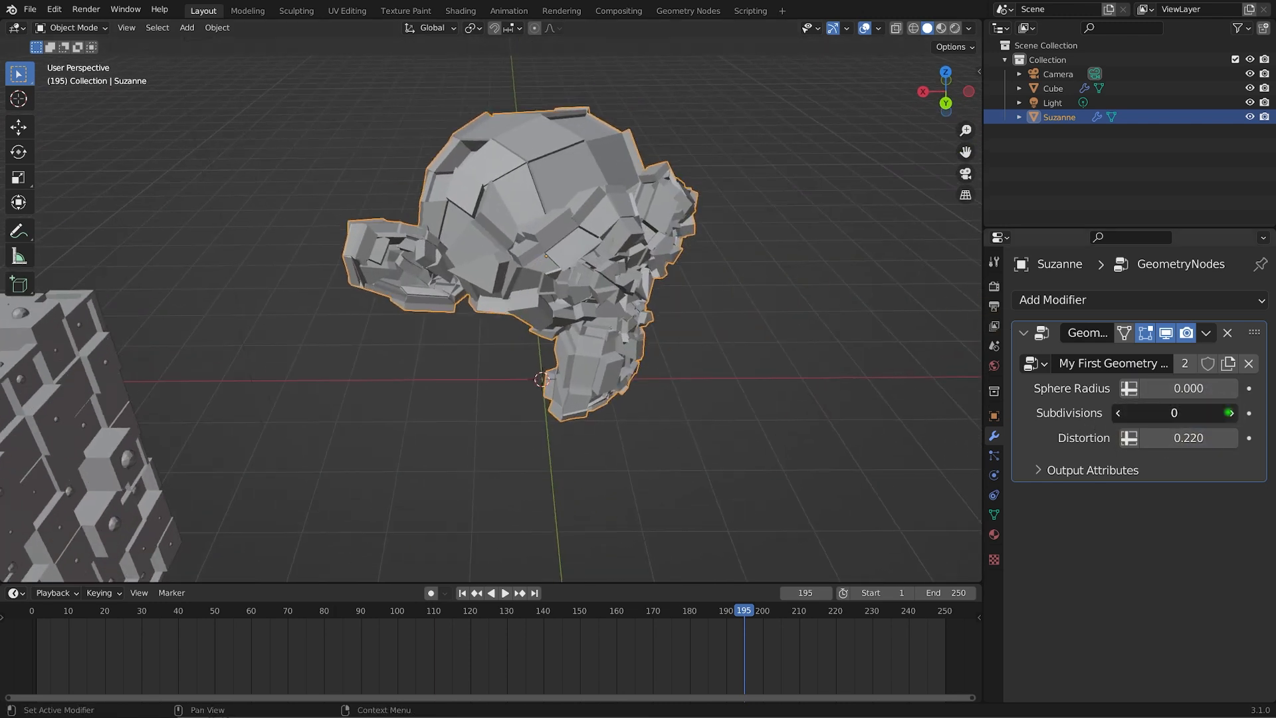
left_click(1230, 414)
left_click(1231, 414)
middle_click_drag(778, 344, 748, 313)
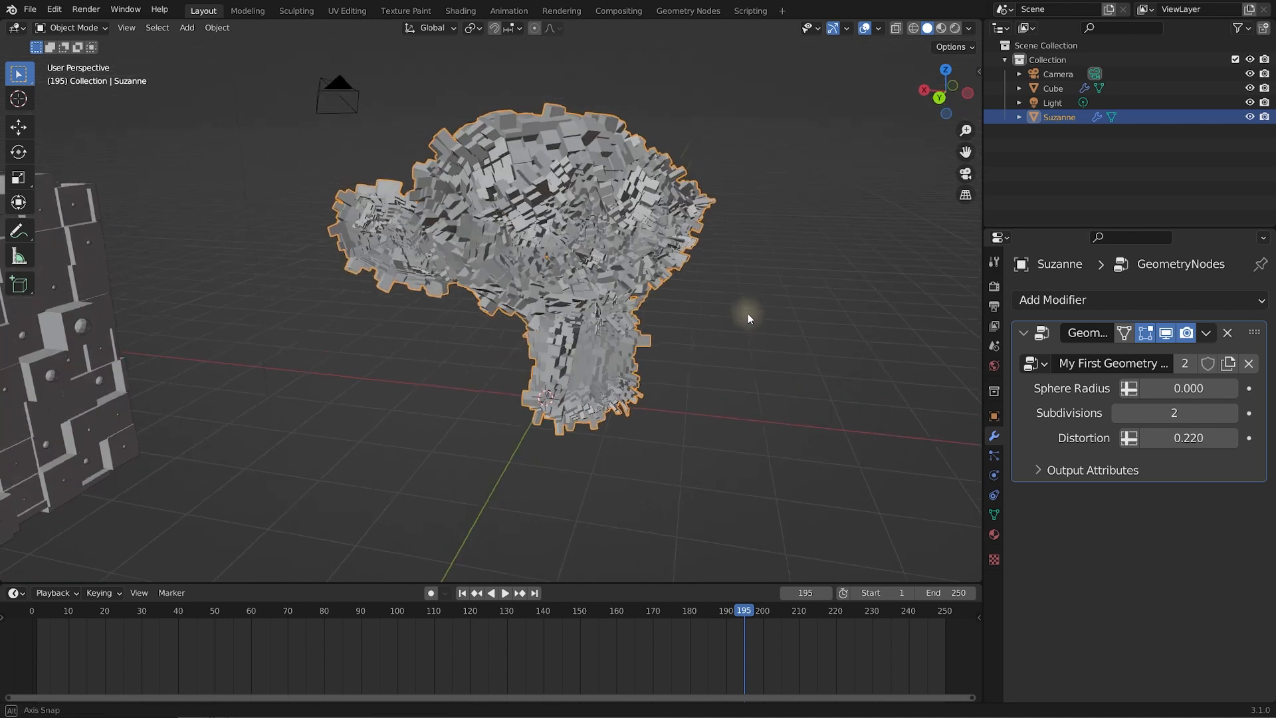
left_click(1121, 412)
middle_click_drag(724, 258, 570, 239)
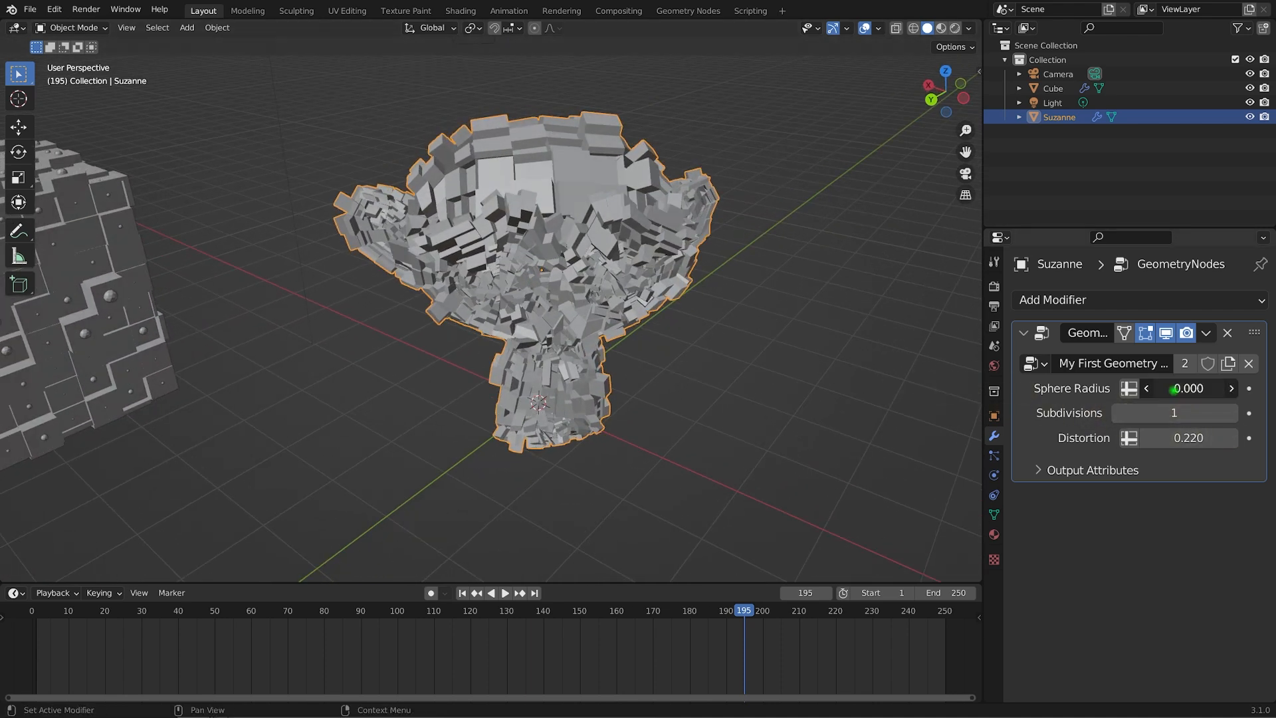
Set the monkey's Sphere Radius to 2.360, then deselect the mesh and inspect the instanced spheres up close
left_click_drag(1188, 388, 1231, 388)
left_click(790, 404)
middle_click_drag(741, 370, 733, 340)
scroll(661, 303, "up", 1)
middle_click_drag(661, 303, 719, 357)
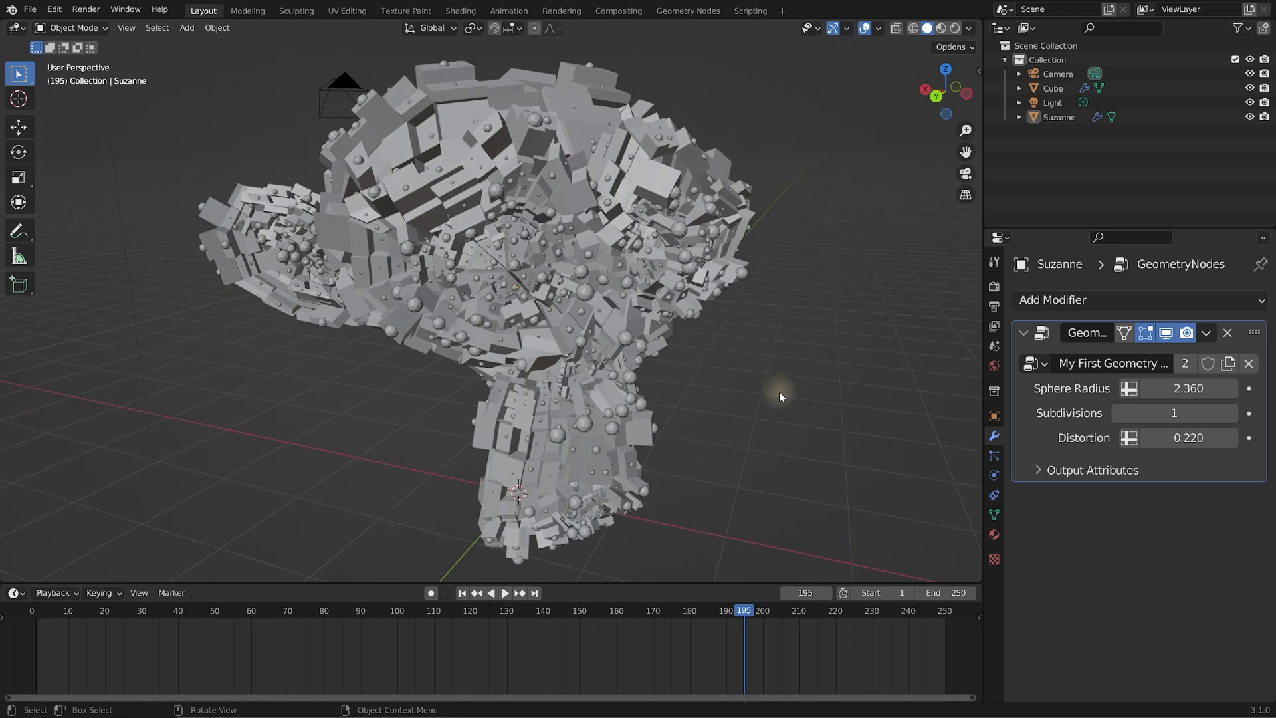
Play the animation from the first frame and reduce the monkey's Distortion to 0.144 during playback
key("shift+Left")
key("space")
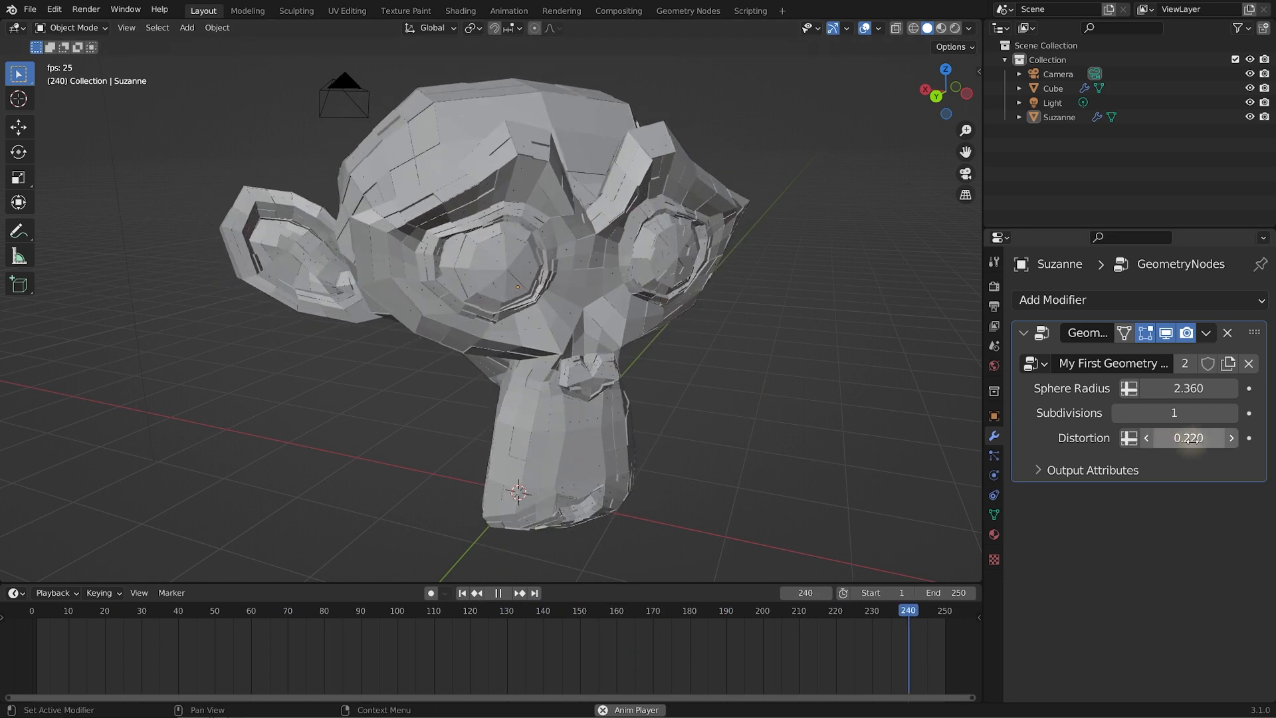
left_click_drag(1197, 438, 1197, 439)
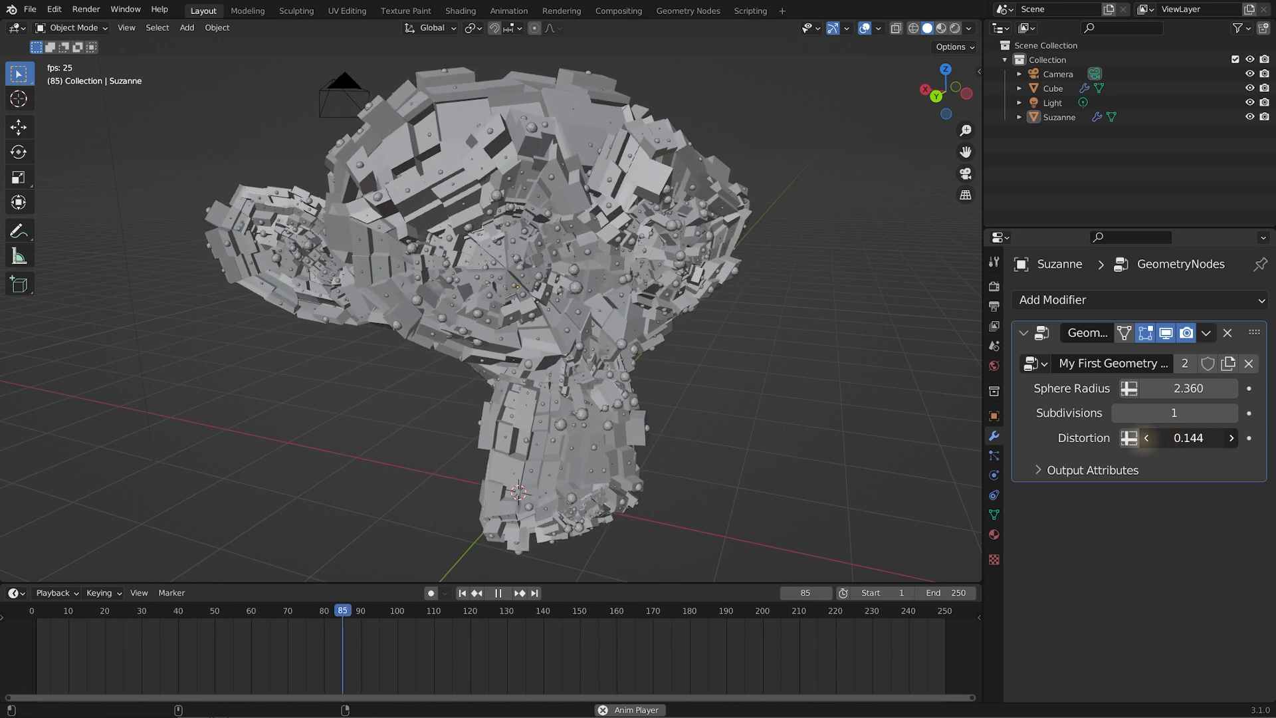
left_click_drag(1144, 438, 1143, 438)
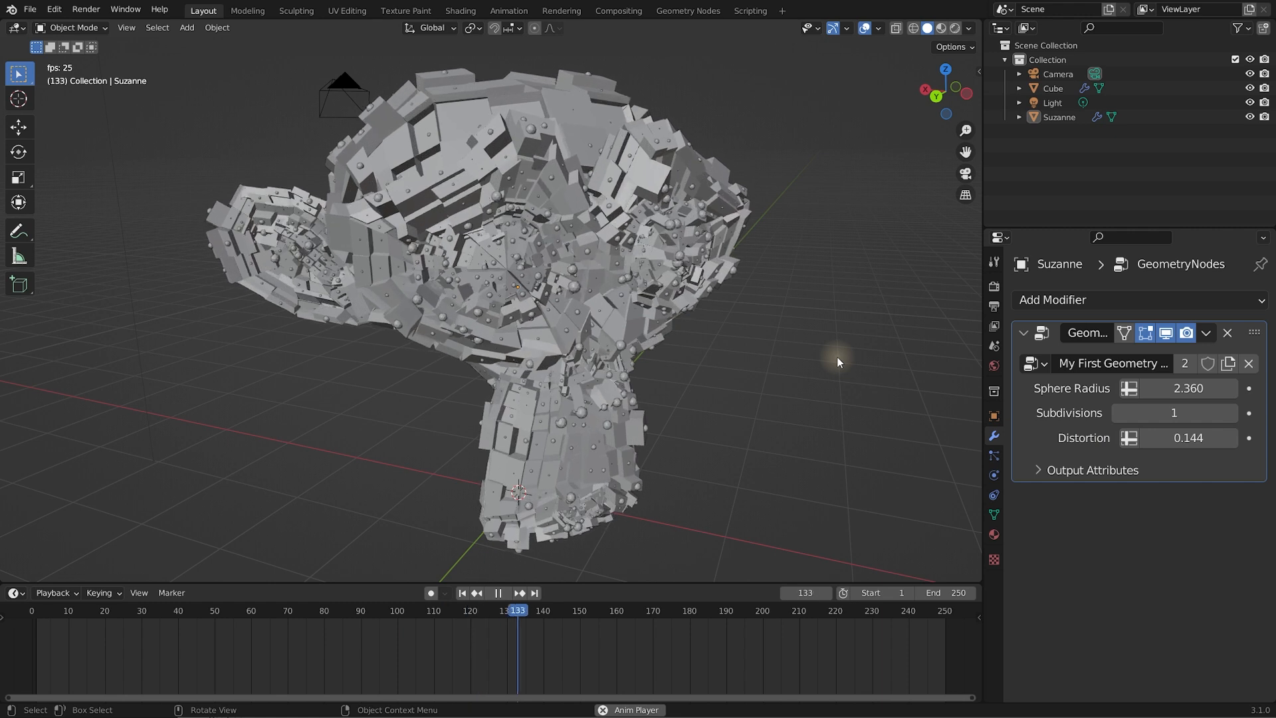